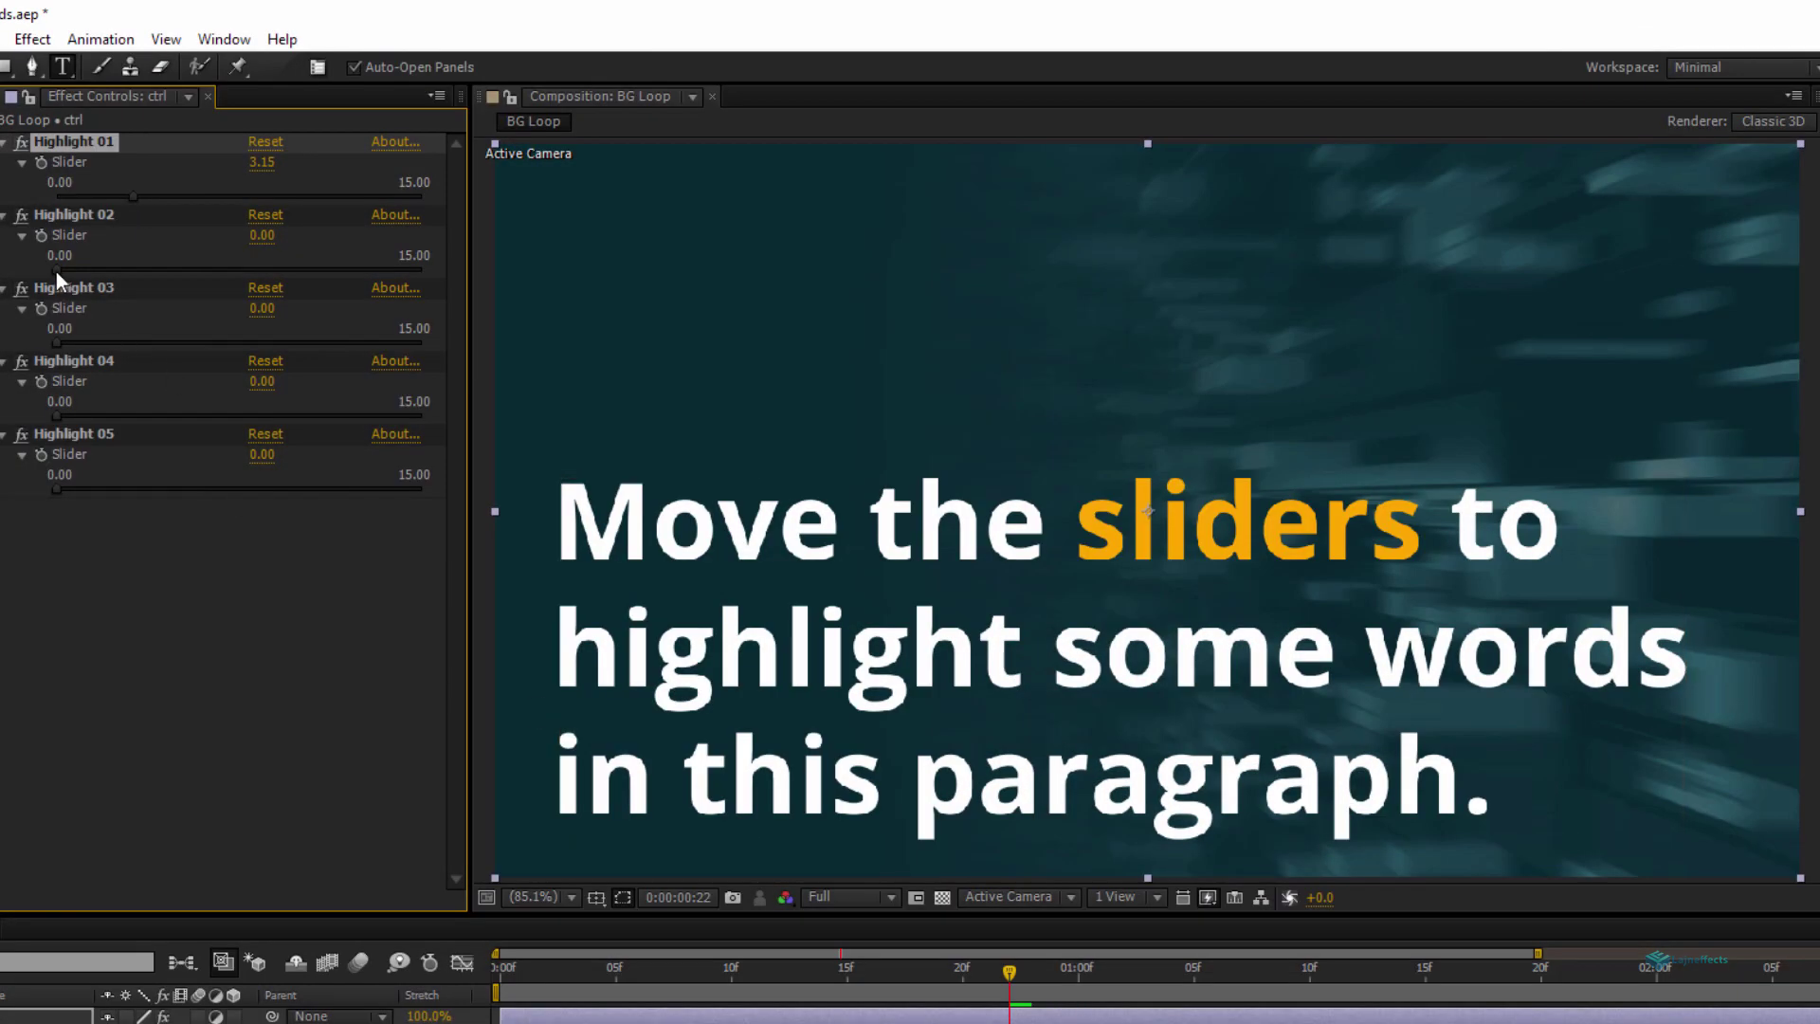
Raise the Highlight 02, 03 and 04 sliders to about 5.02, 6.84 and 10.08 to color "highlight", "words" and "paragraph.", and stop the preview.
left_click_drag(55, 271, 173, 285)
left_click_drag(67, 349, 171, 345)
left_click_drag(60, 419, 272, 417)
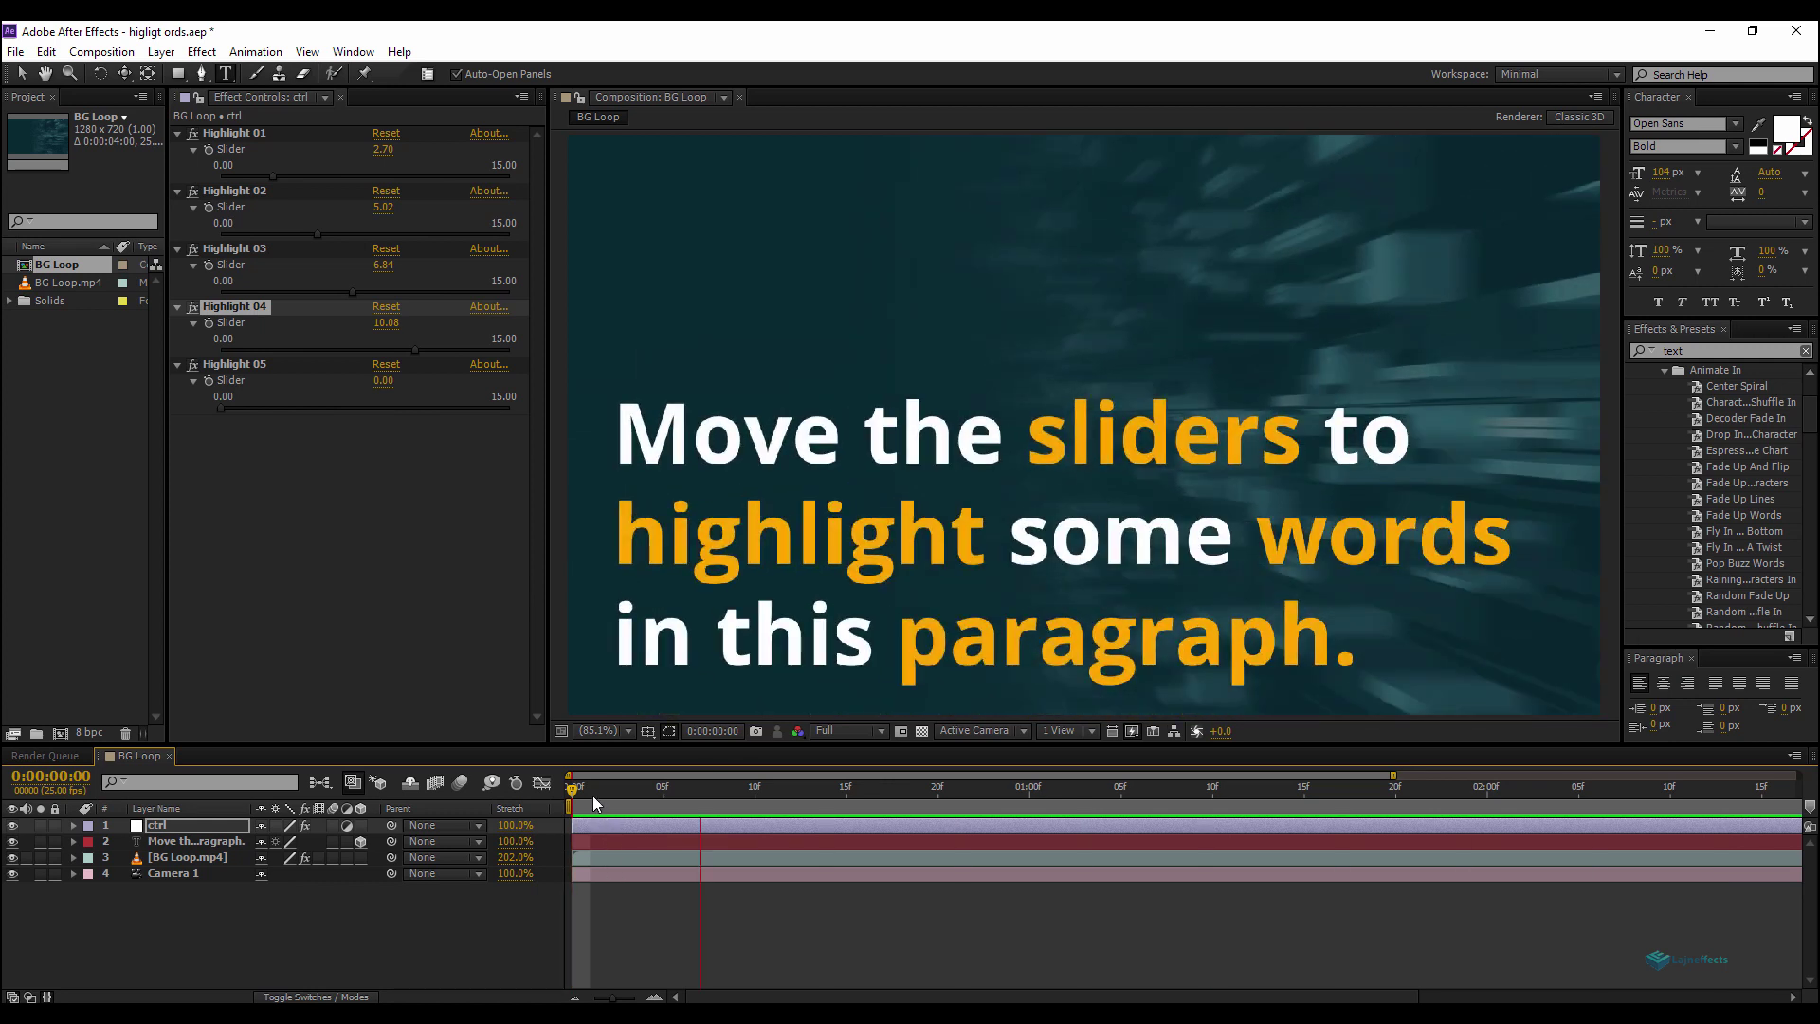
key("space")
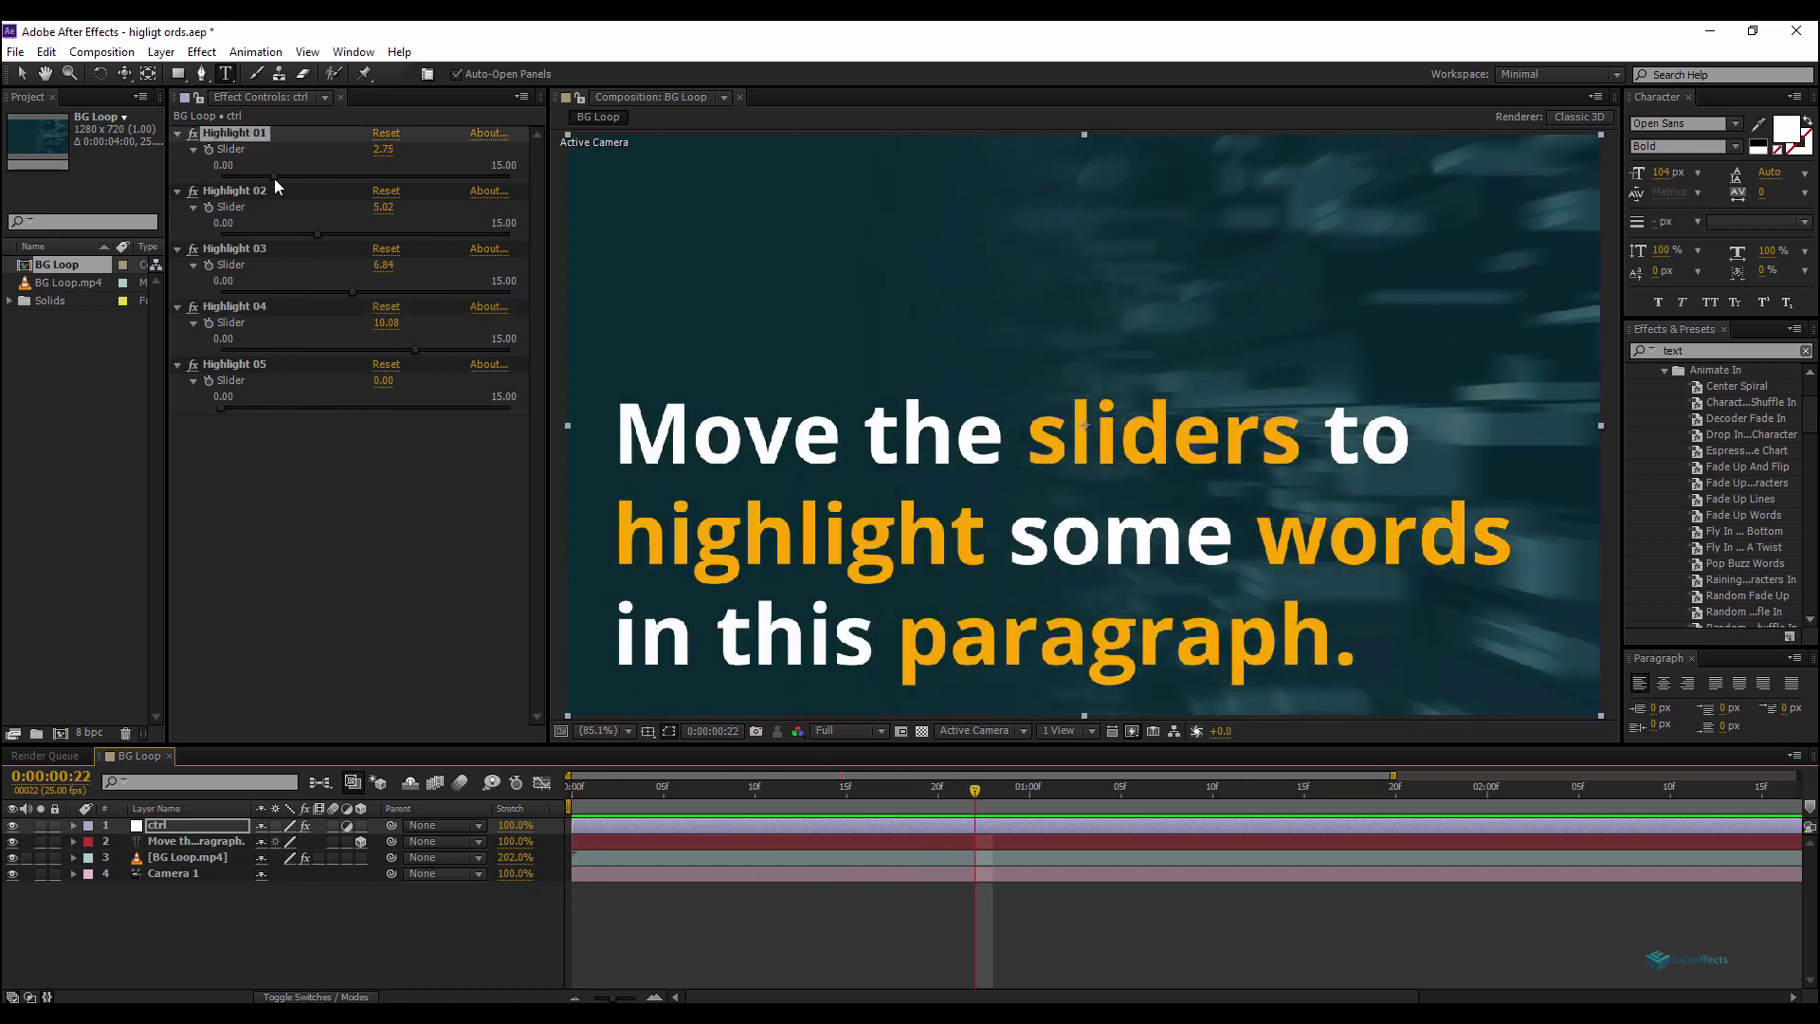
Set the Highlight 01, 02, 03 and 04 sliders back to 0 to clear all highlighted words.
left_click_drag(274, 177, 220, 177)
left_click_drag(318, 235, 220, 235)
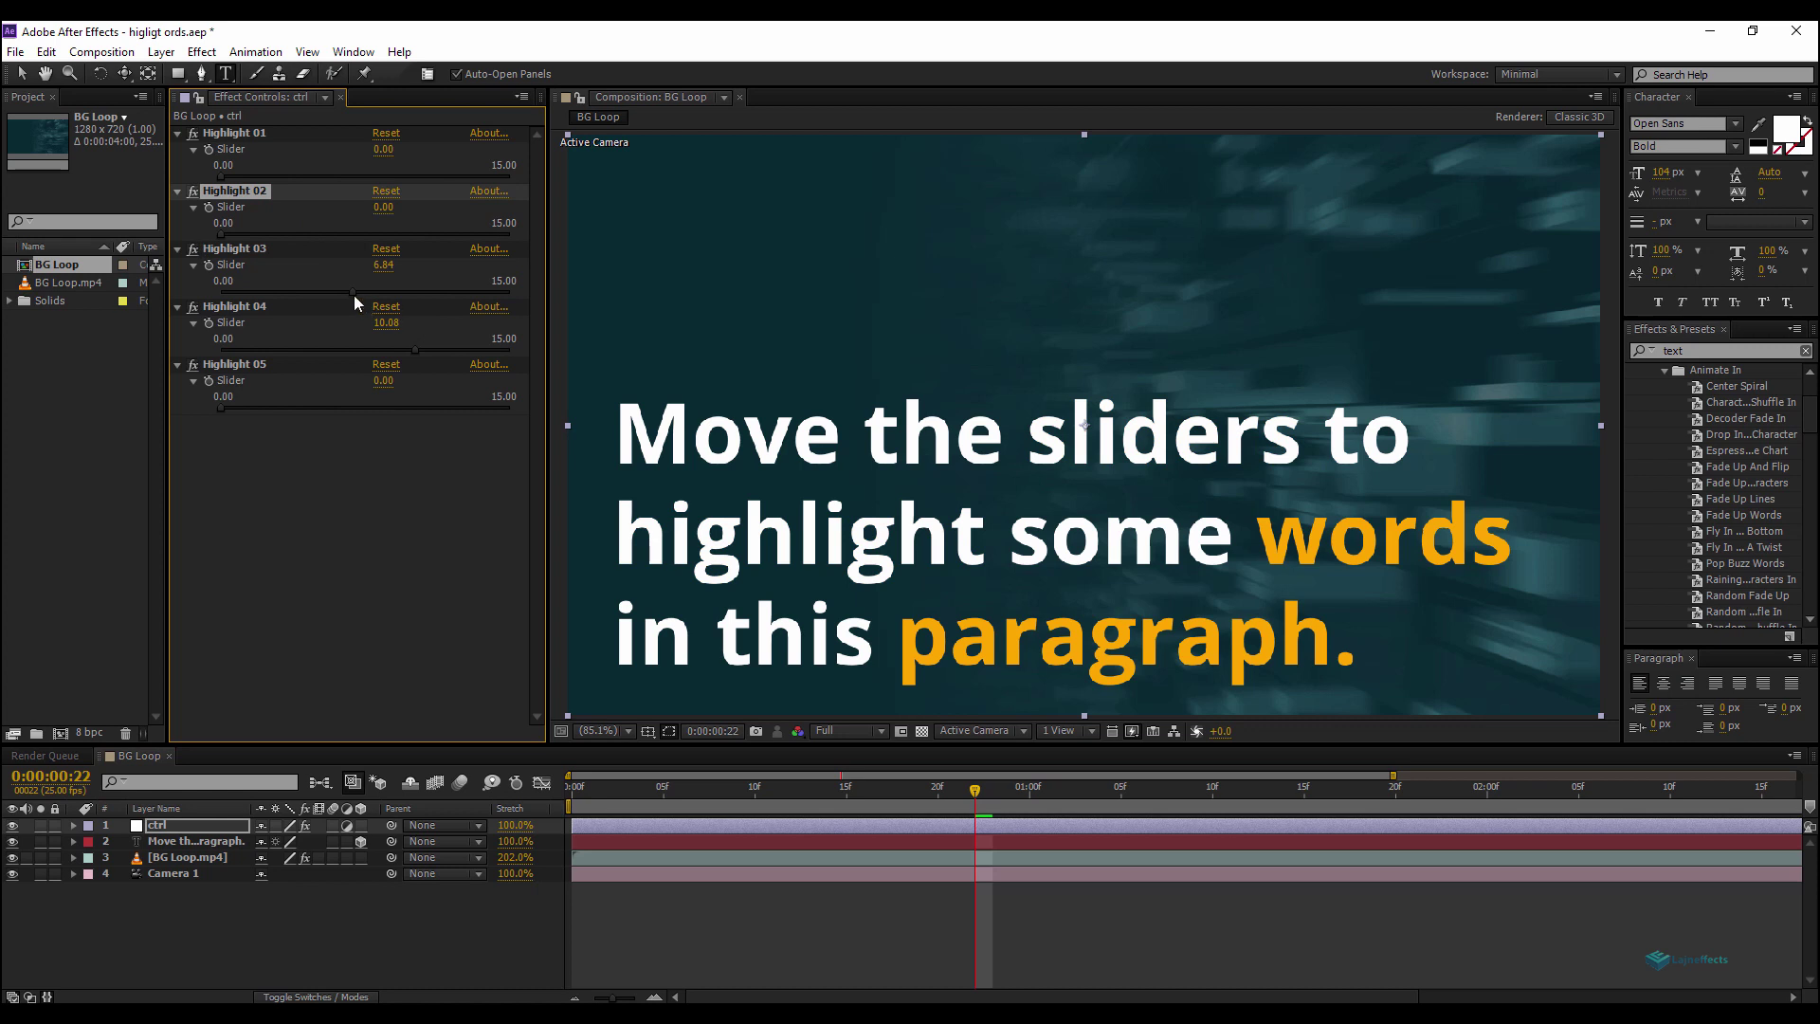
left_click_drag(355, 294, 203, 295)
left_click_drag(415, 348, 218, 353)
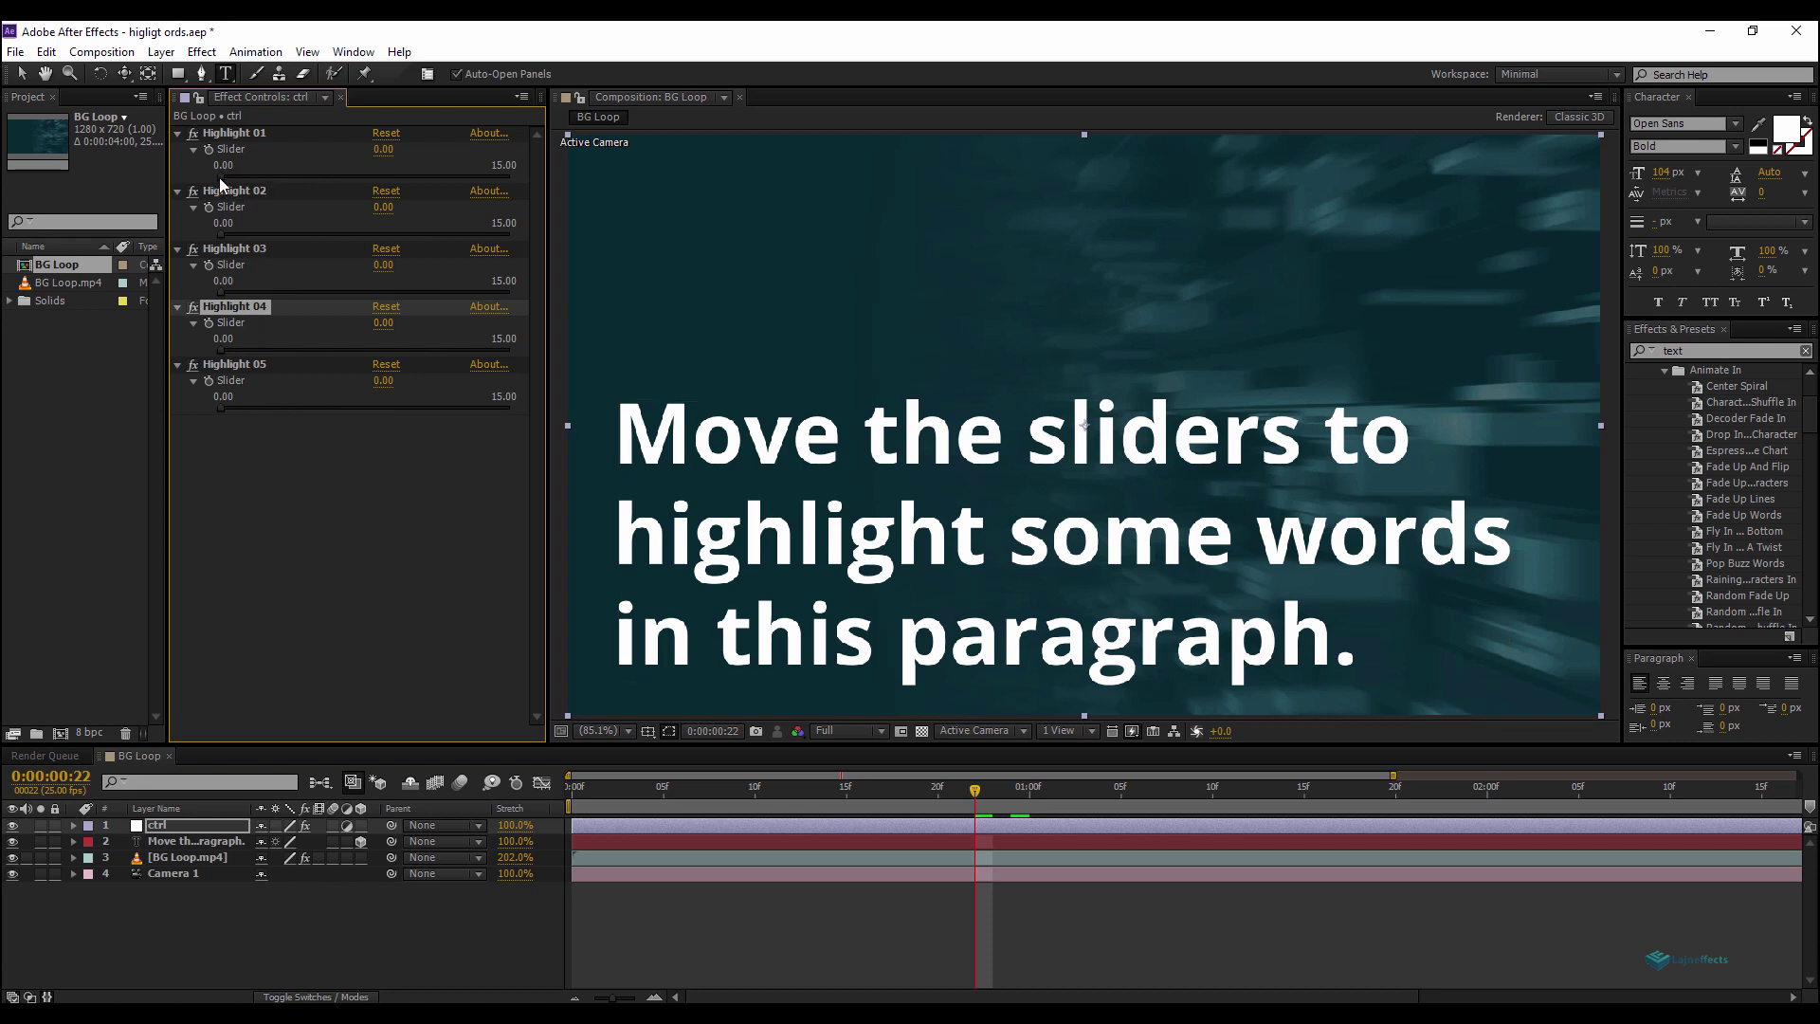
Raise the Highlight 01, 02 and 03 sliders to about 3.15, 4.87 and 6.79, and raise Highlight 04 to color a fourth word.
left_click_drag(218, 178, 282, 180)
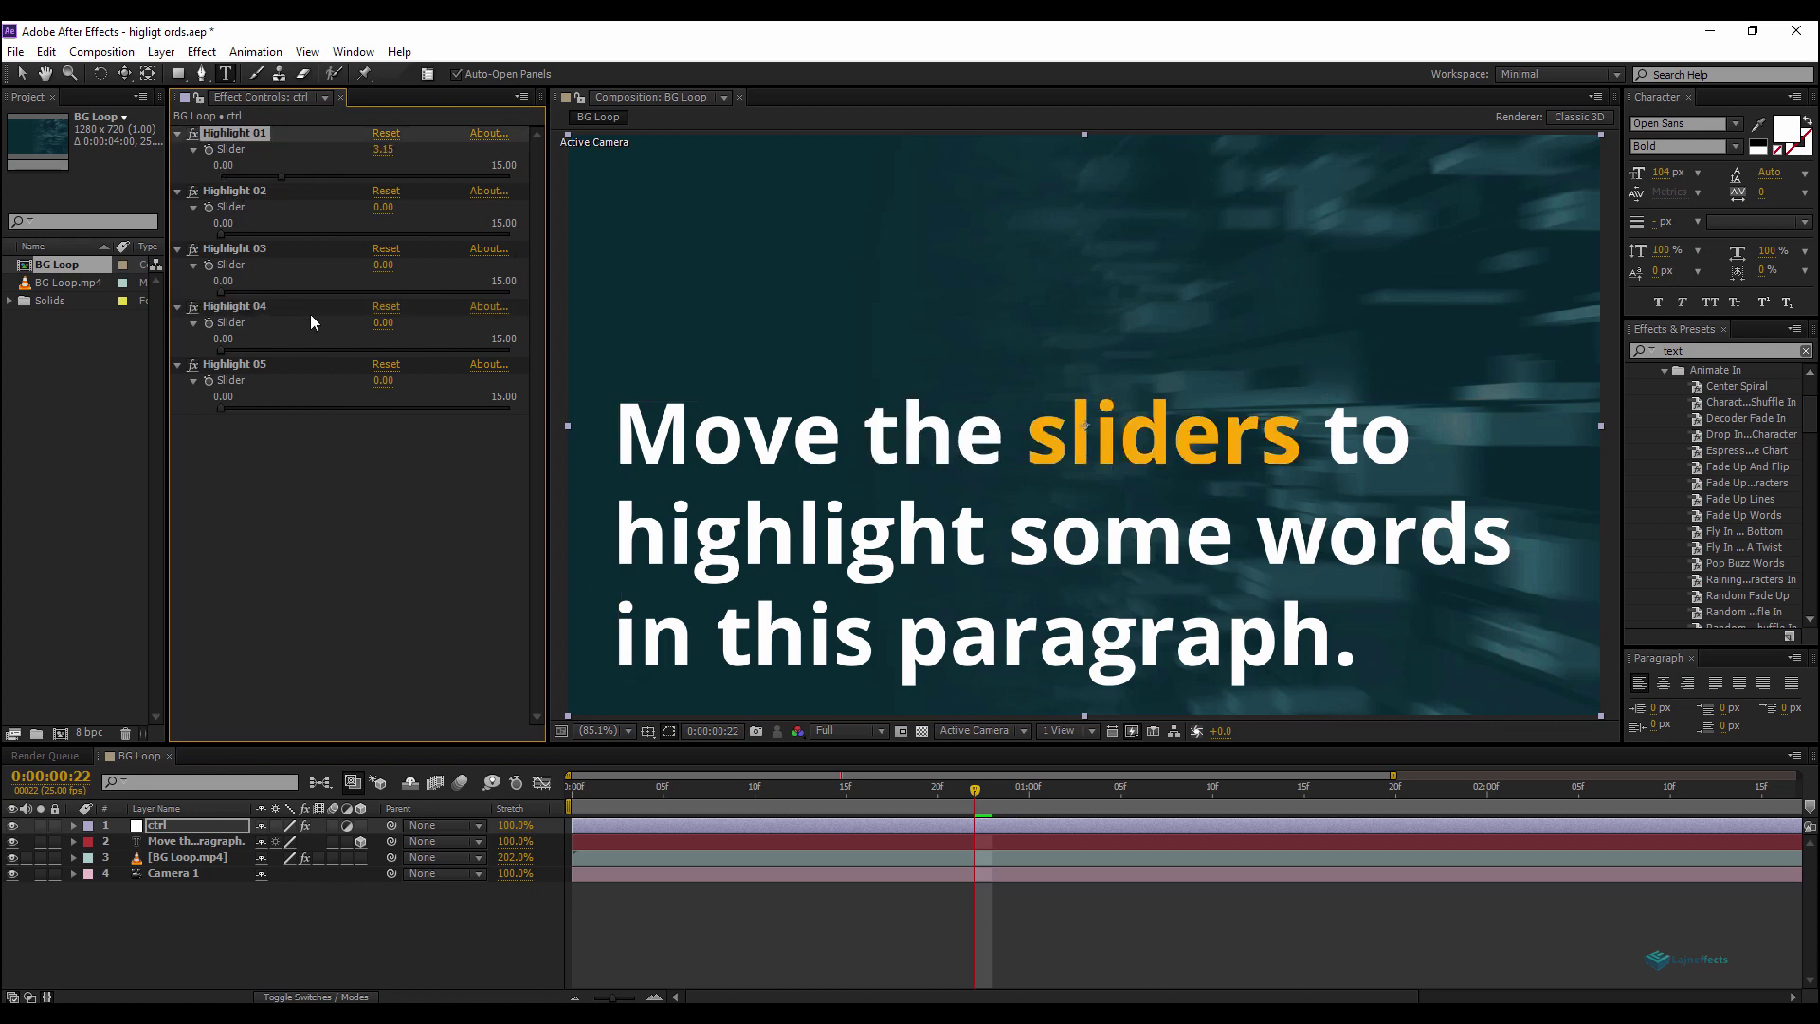
left_click_drag(220, 236, 315, 249)
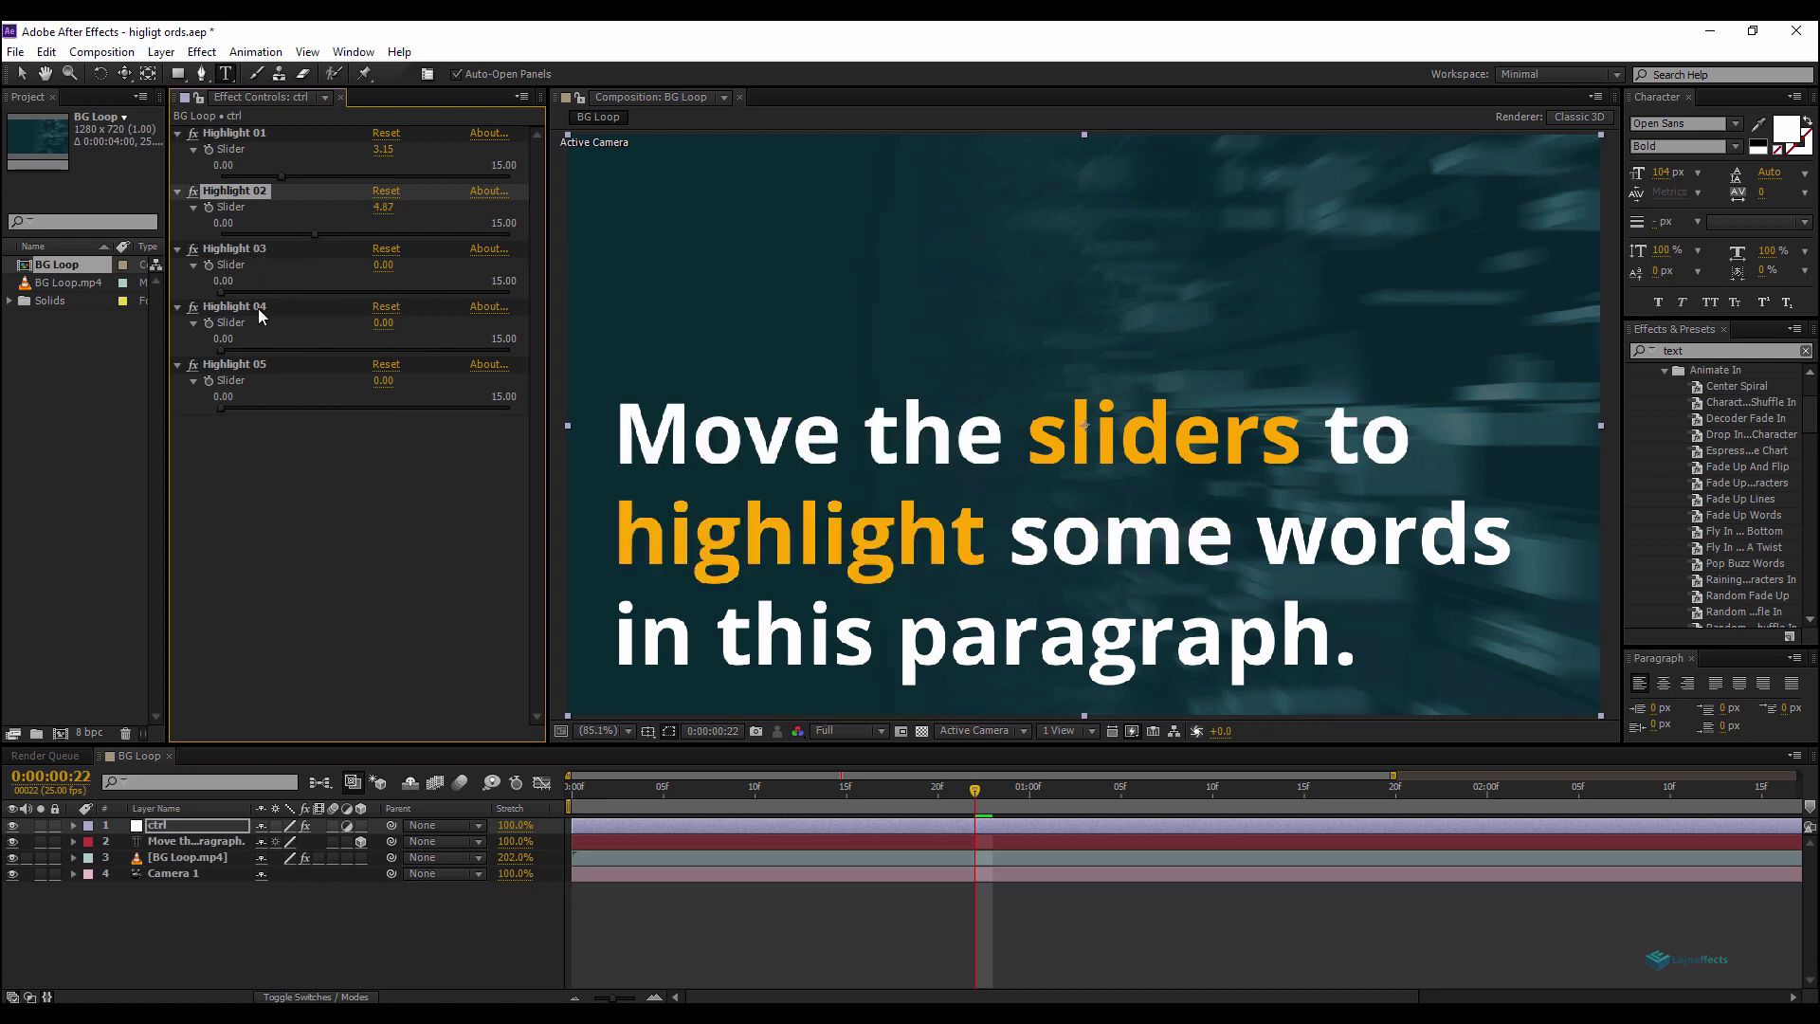
left_click_drag(222, 292, 351, 290)
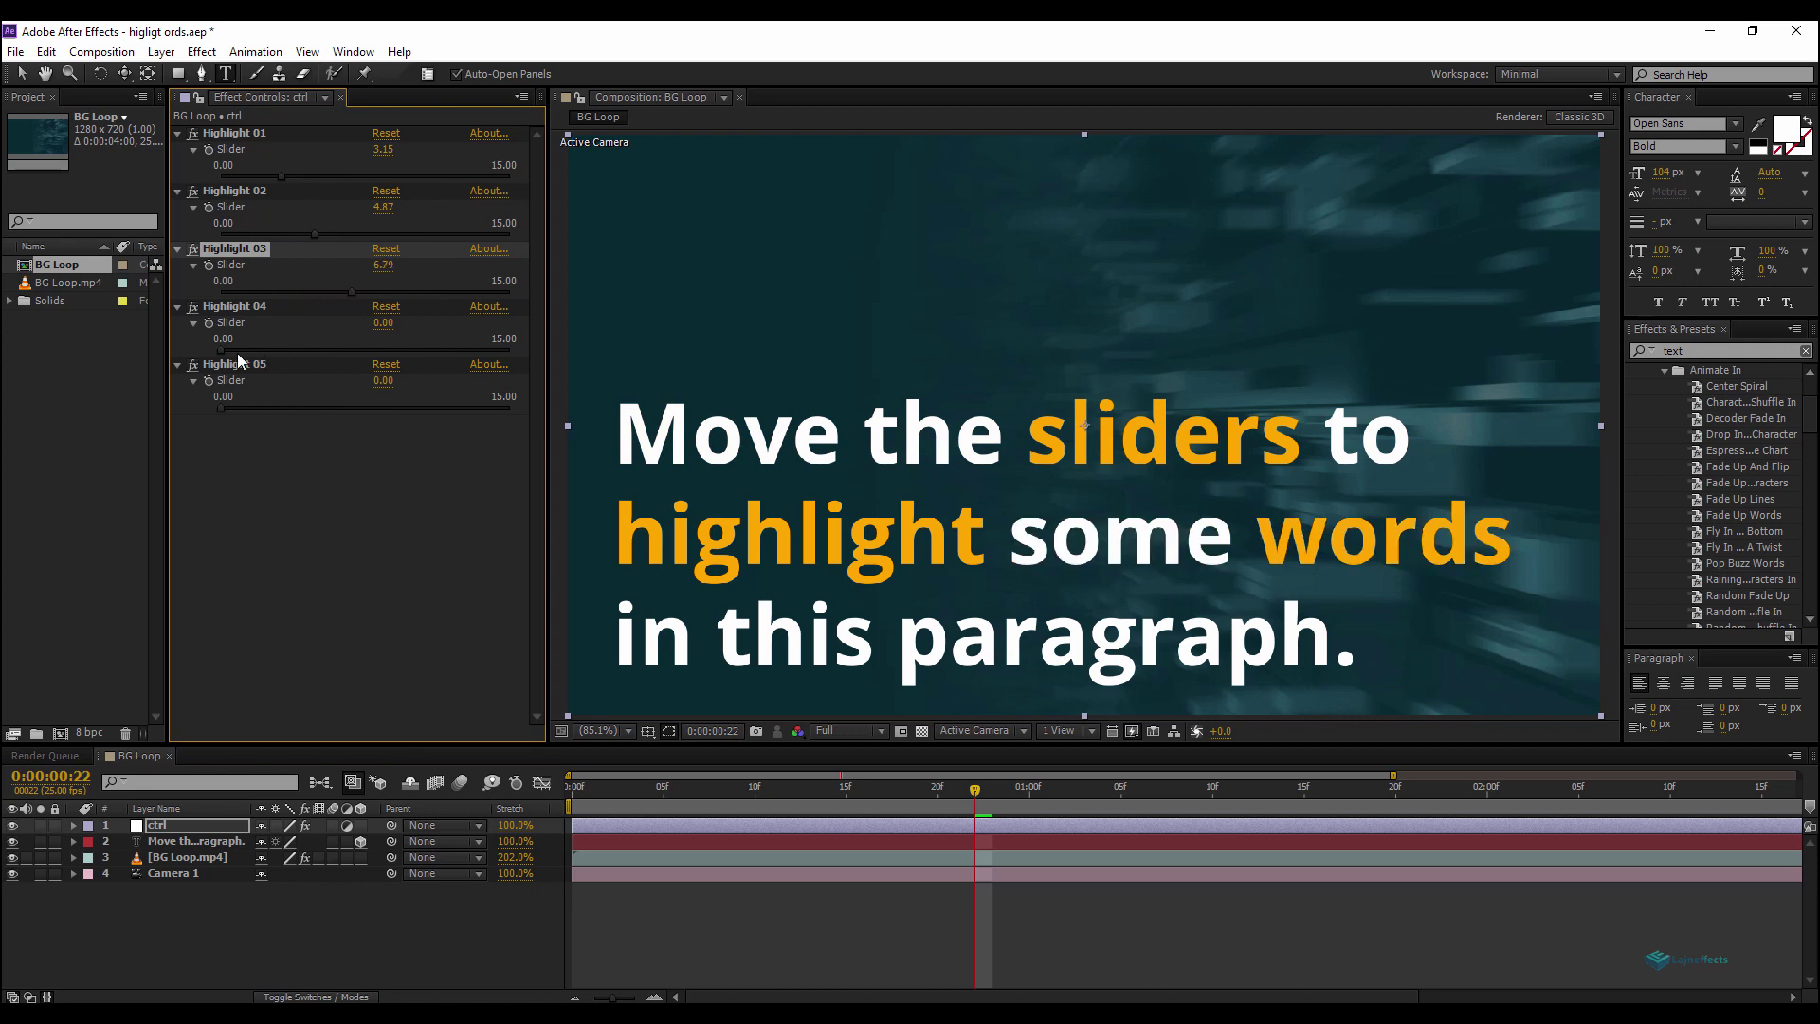
left_click_drag(222, 351, 411, 342)
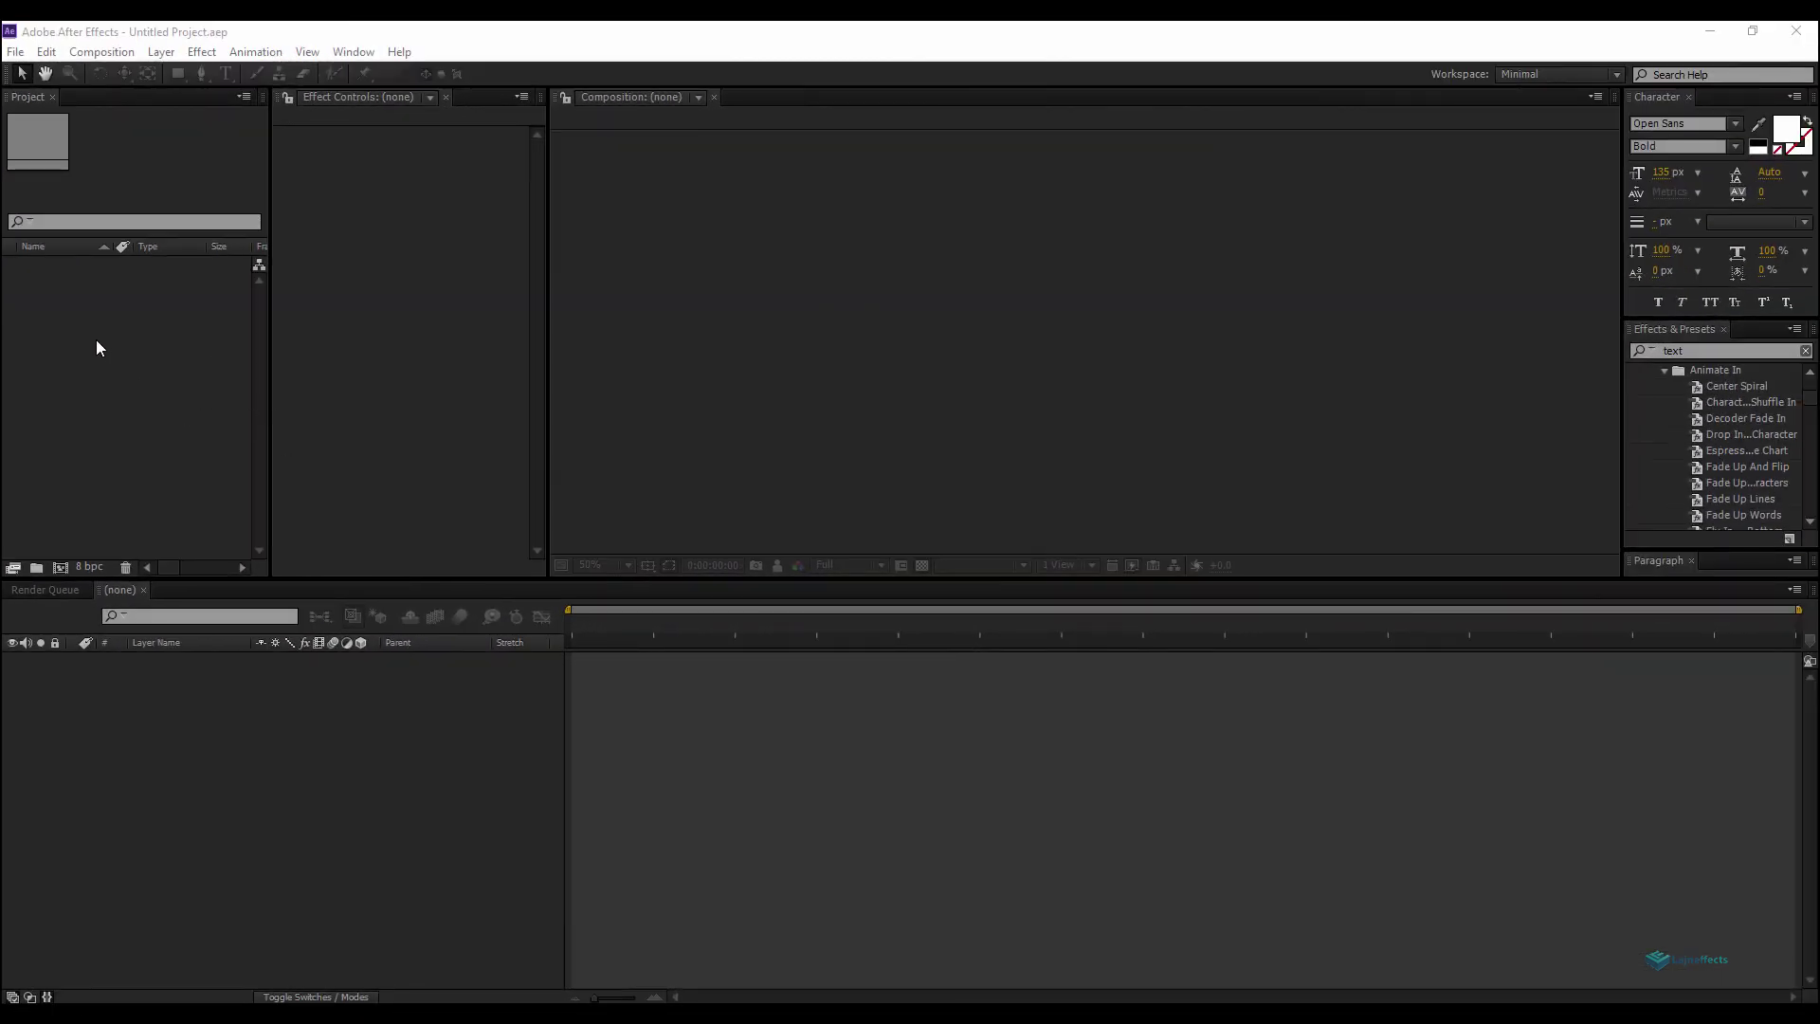
Create a new composition named "Main comp", keeping the HDTV 1080 25 preset and the other default settings.
right_click(89, 334)
left_click(146, 347)
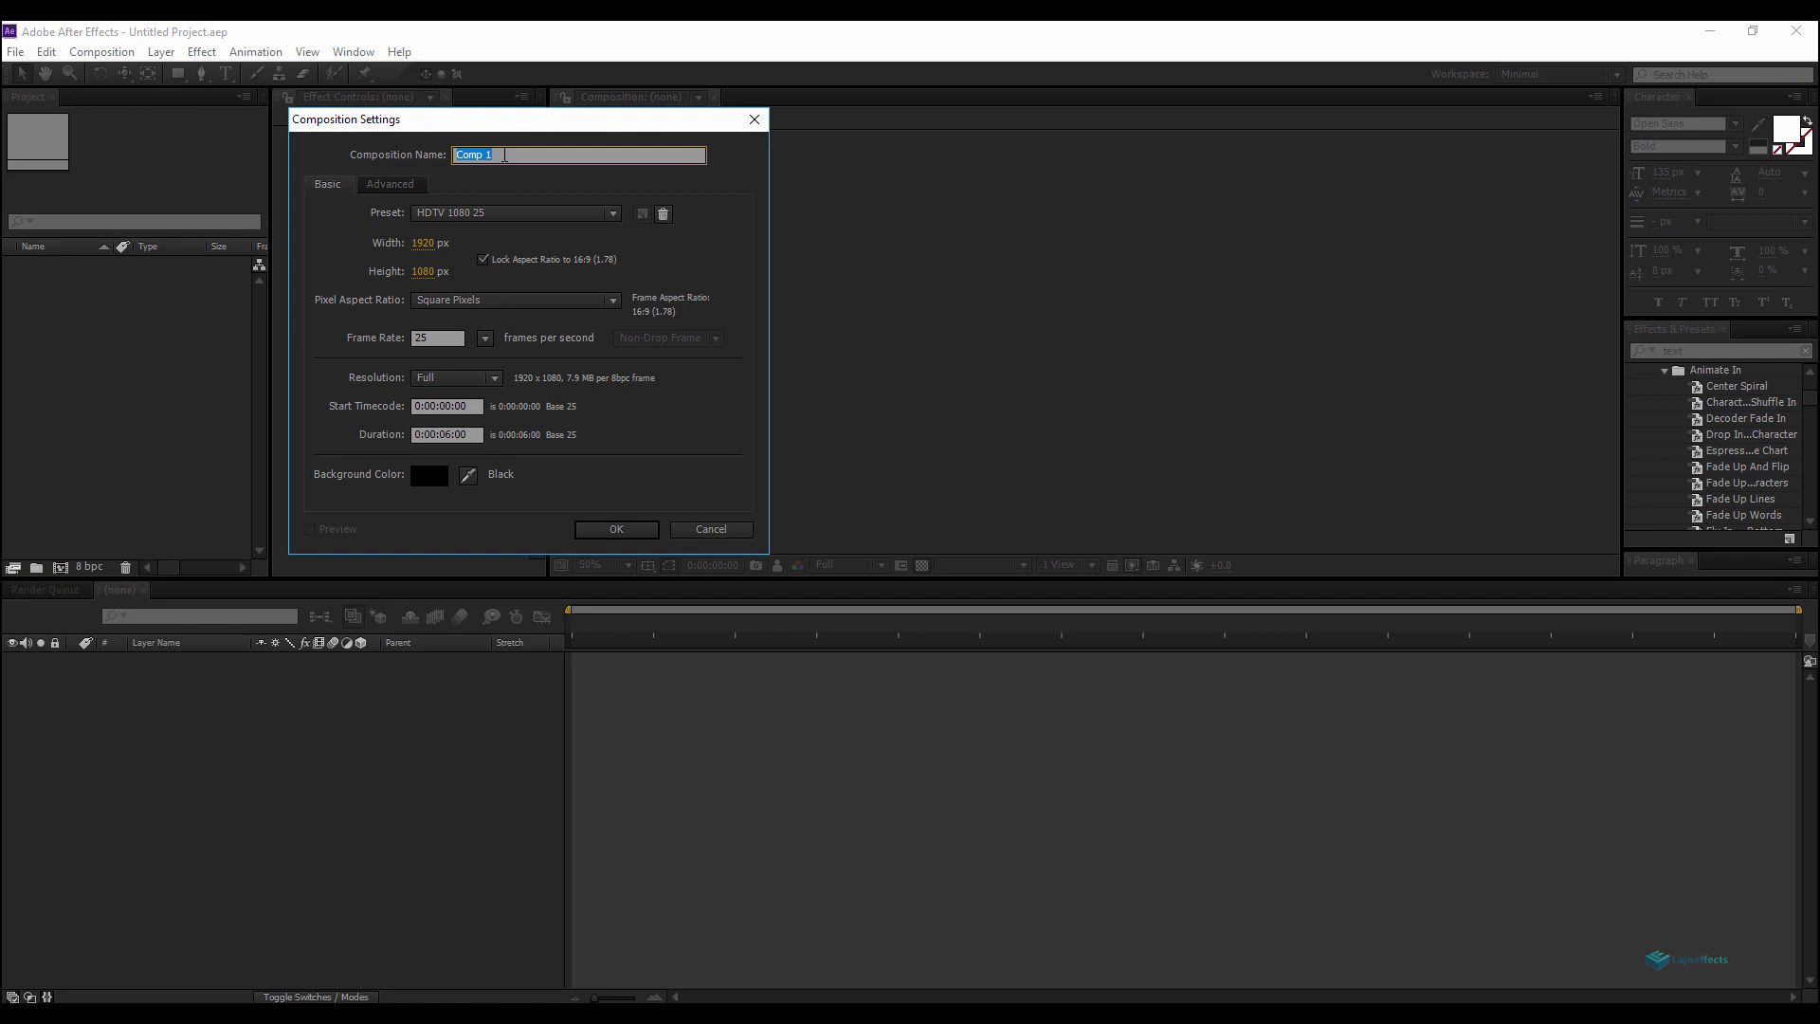
type("Main c")
left_click(622, 530)
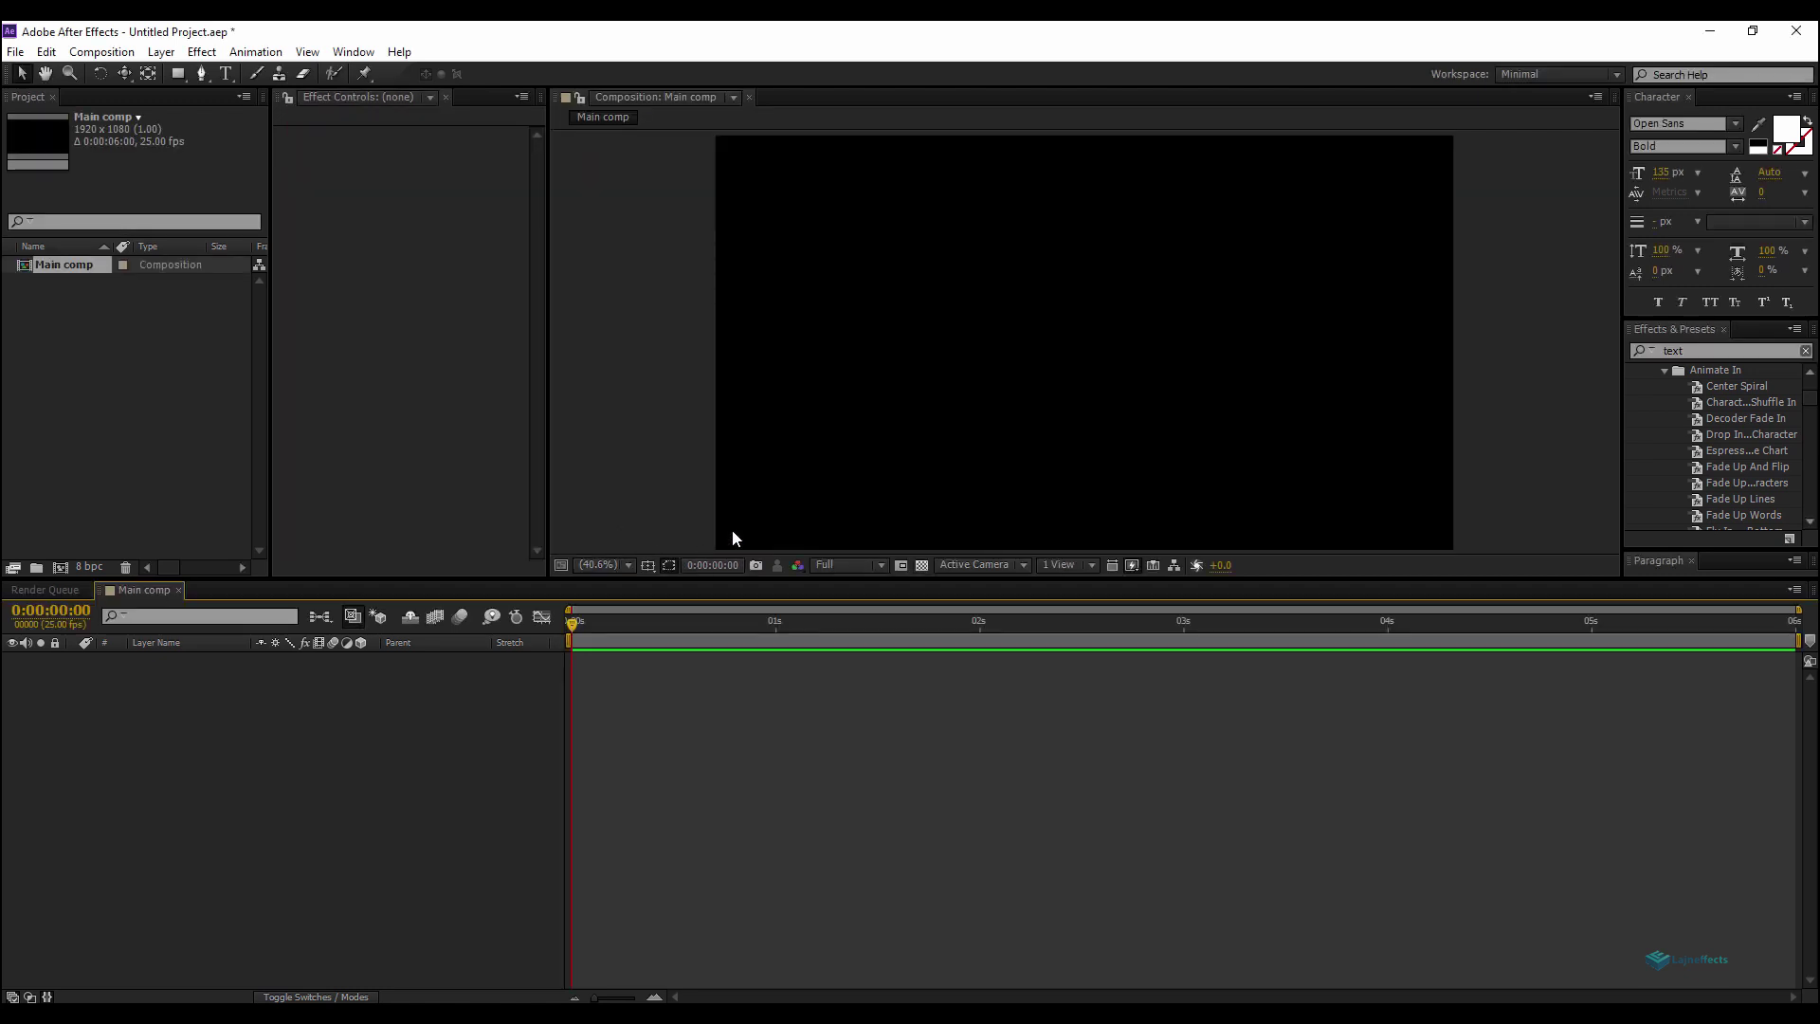
Draw a wide paragraph text box across the lower half of the composition with the Type tool.
right_click(480, 748)
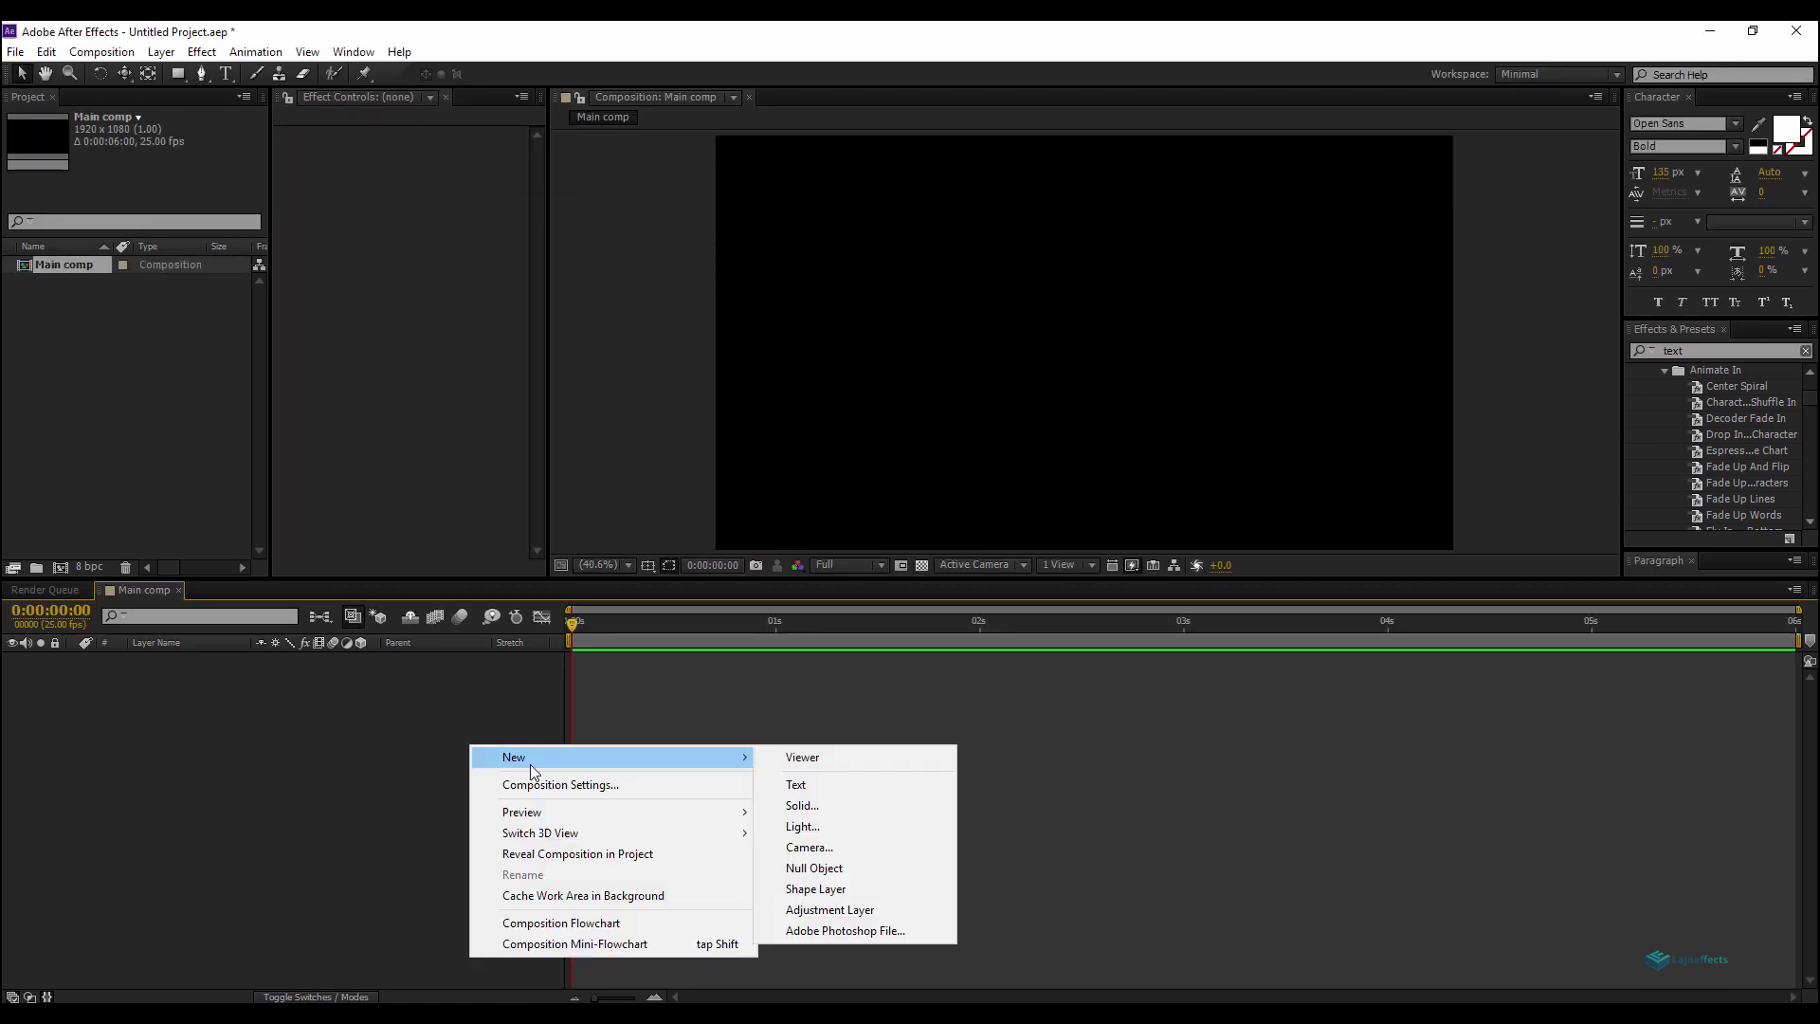
left_click(415, 724)
left_click(225, 73)
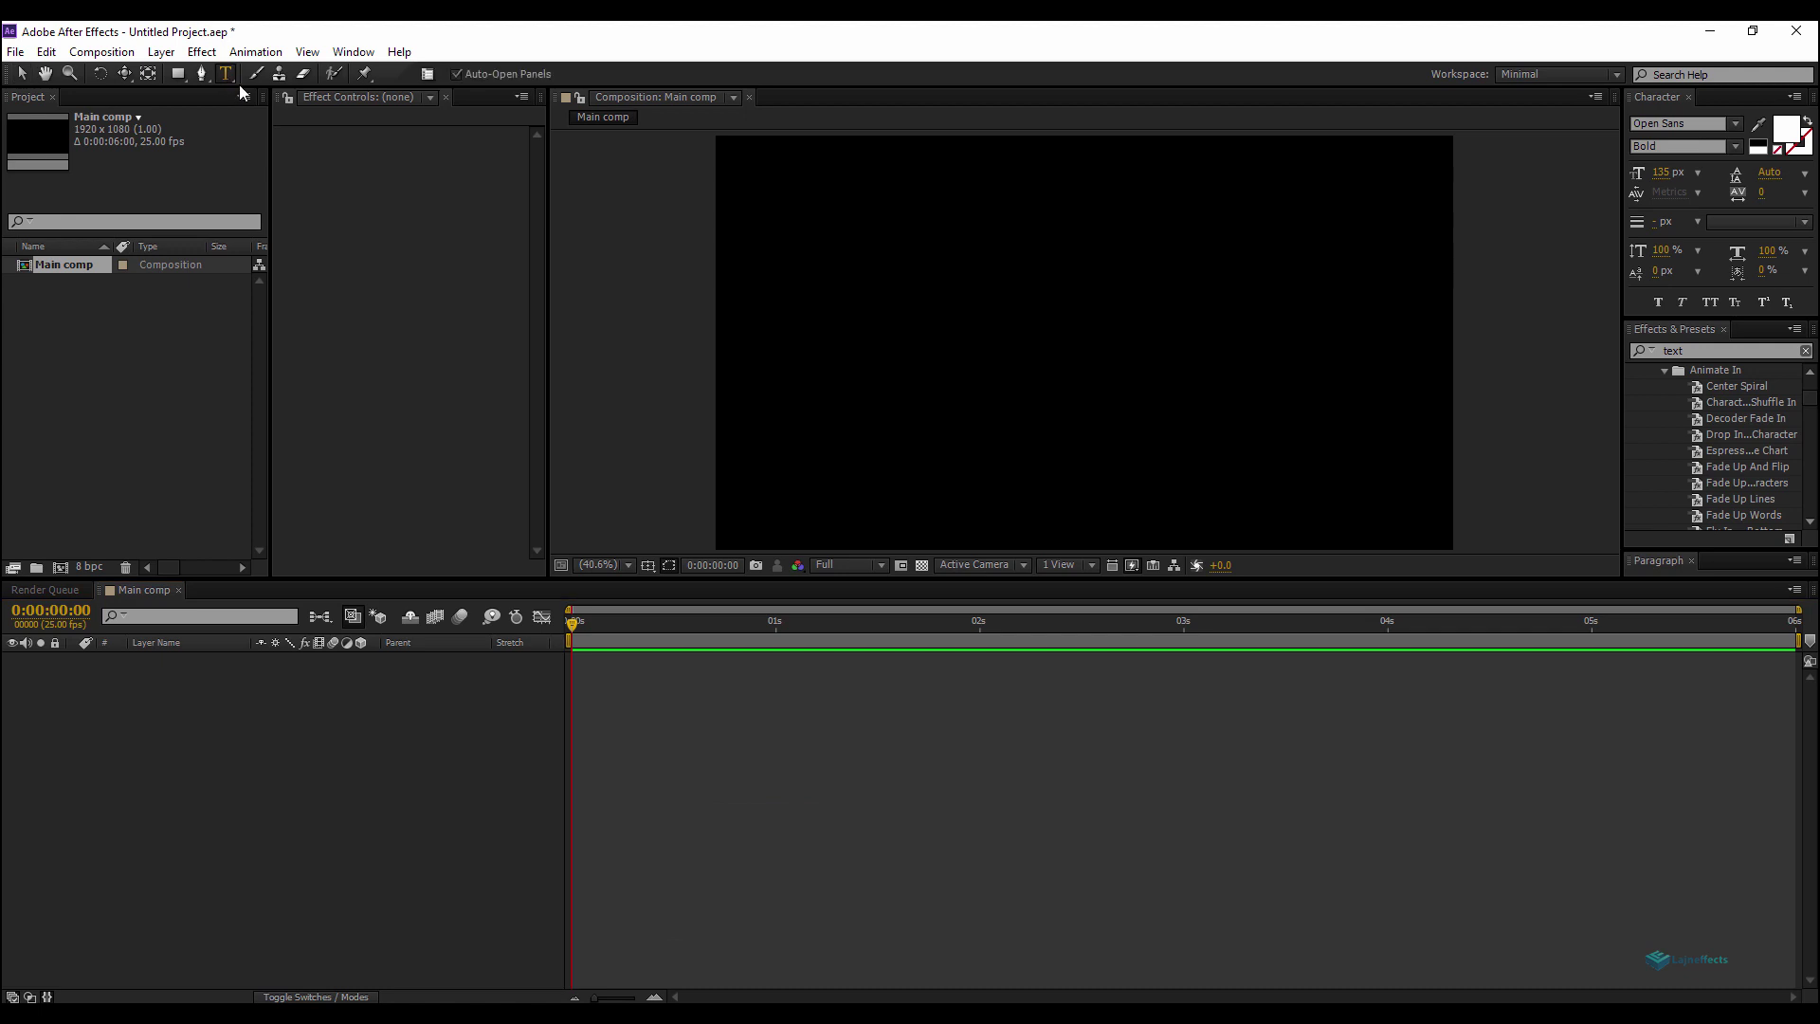
left_click_drag(742, 327, 1412, 510)
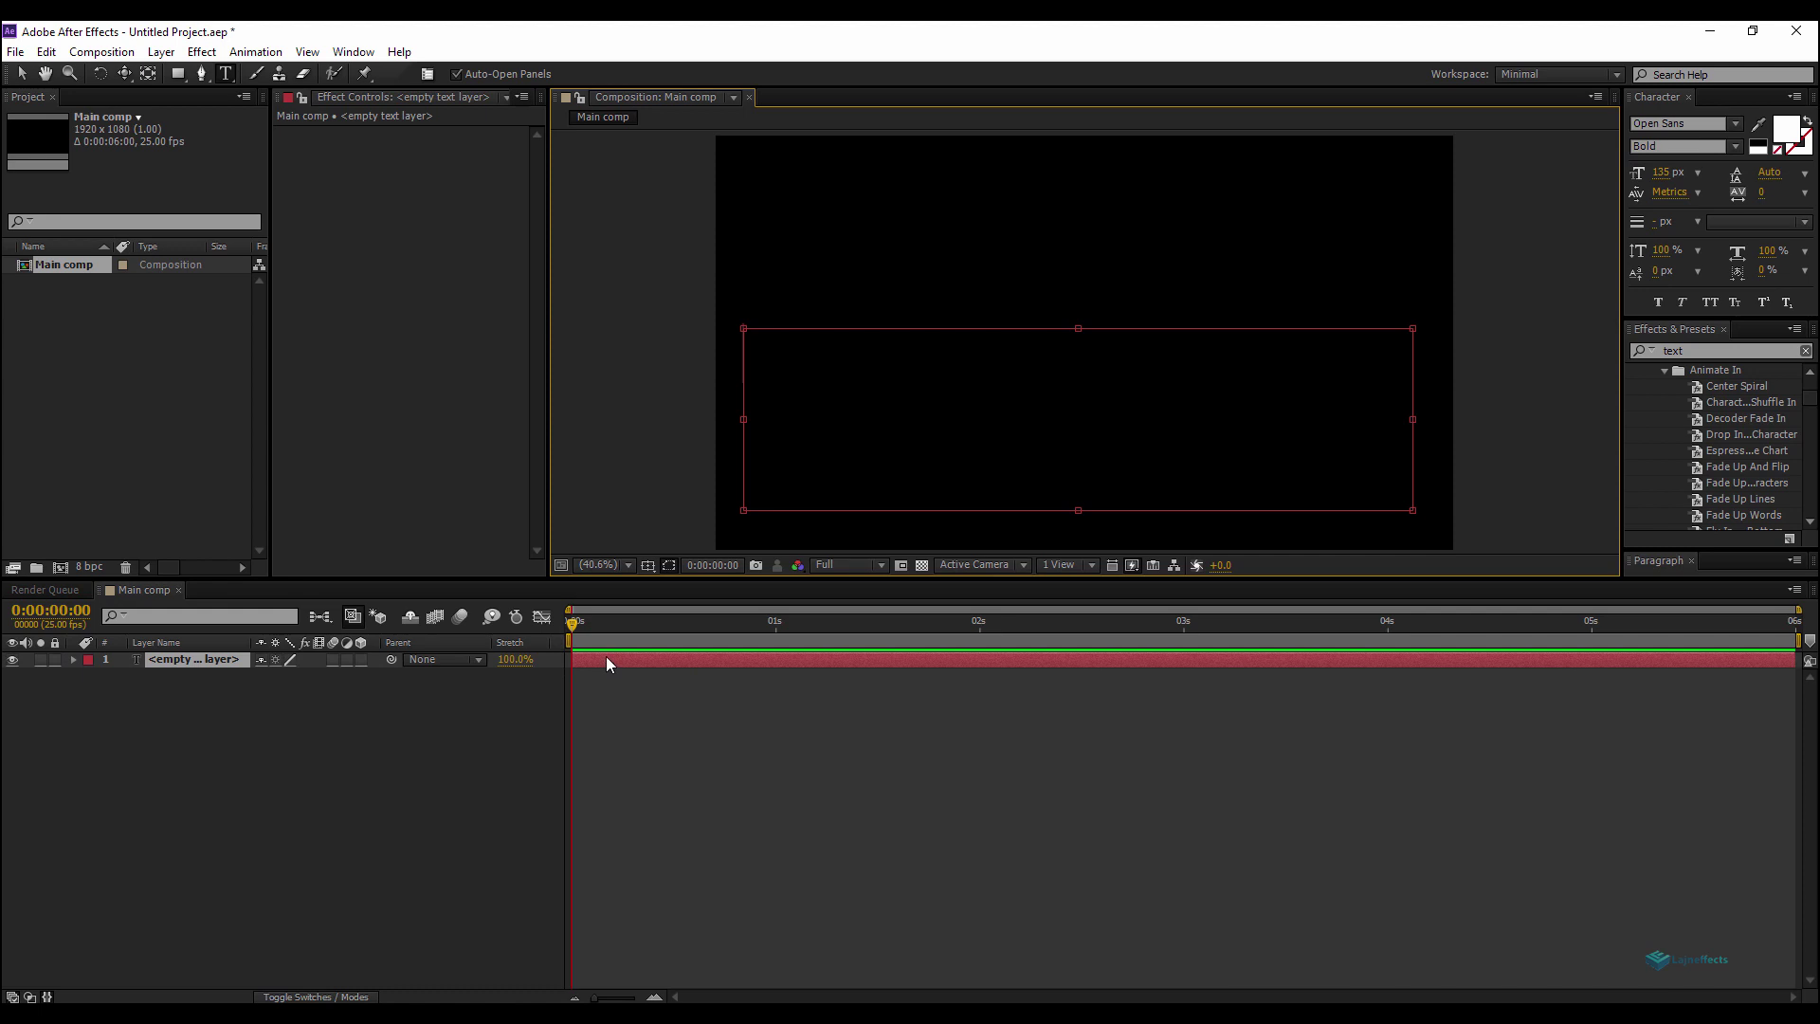
Enter "This is a text where you can highlight some words using sliders." in the text box and finish editing.
type("This ")
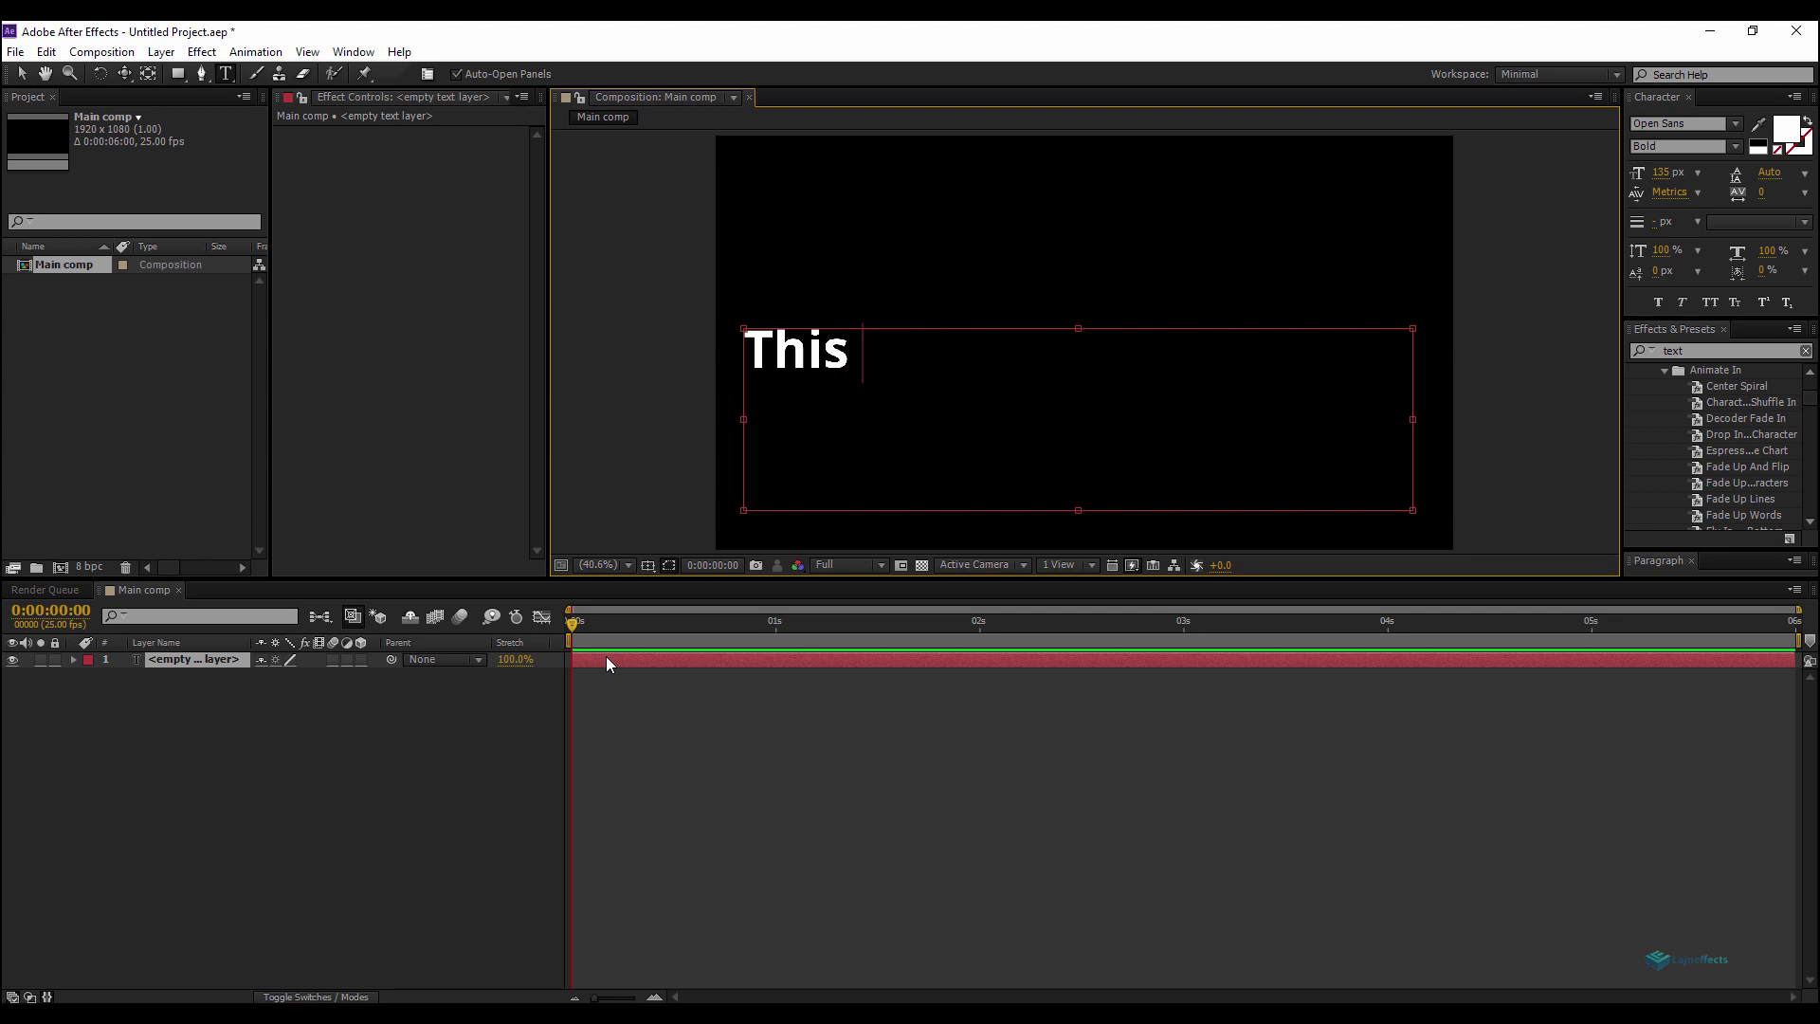
type("is a te")
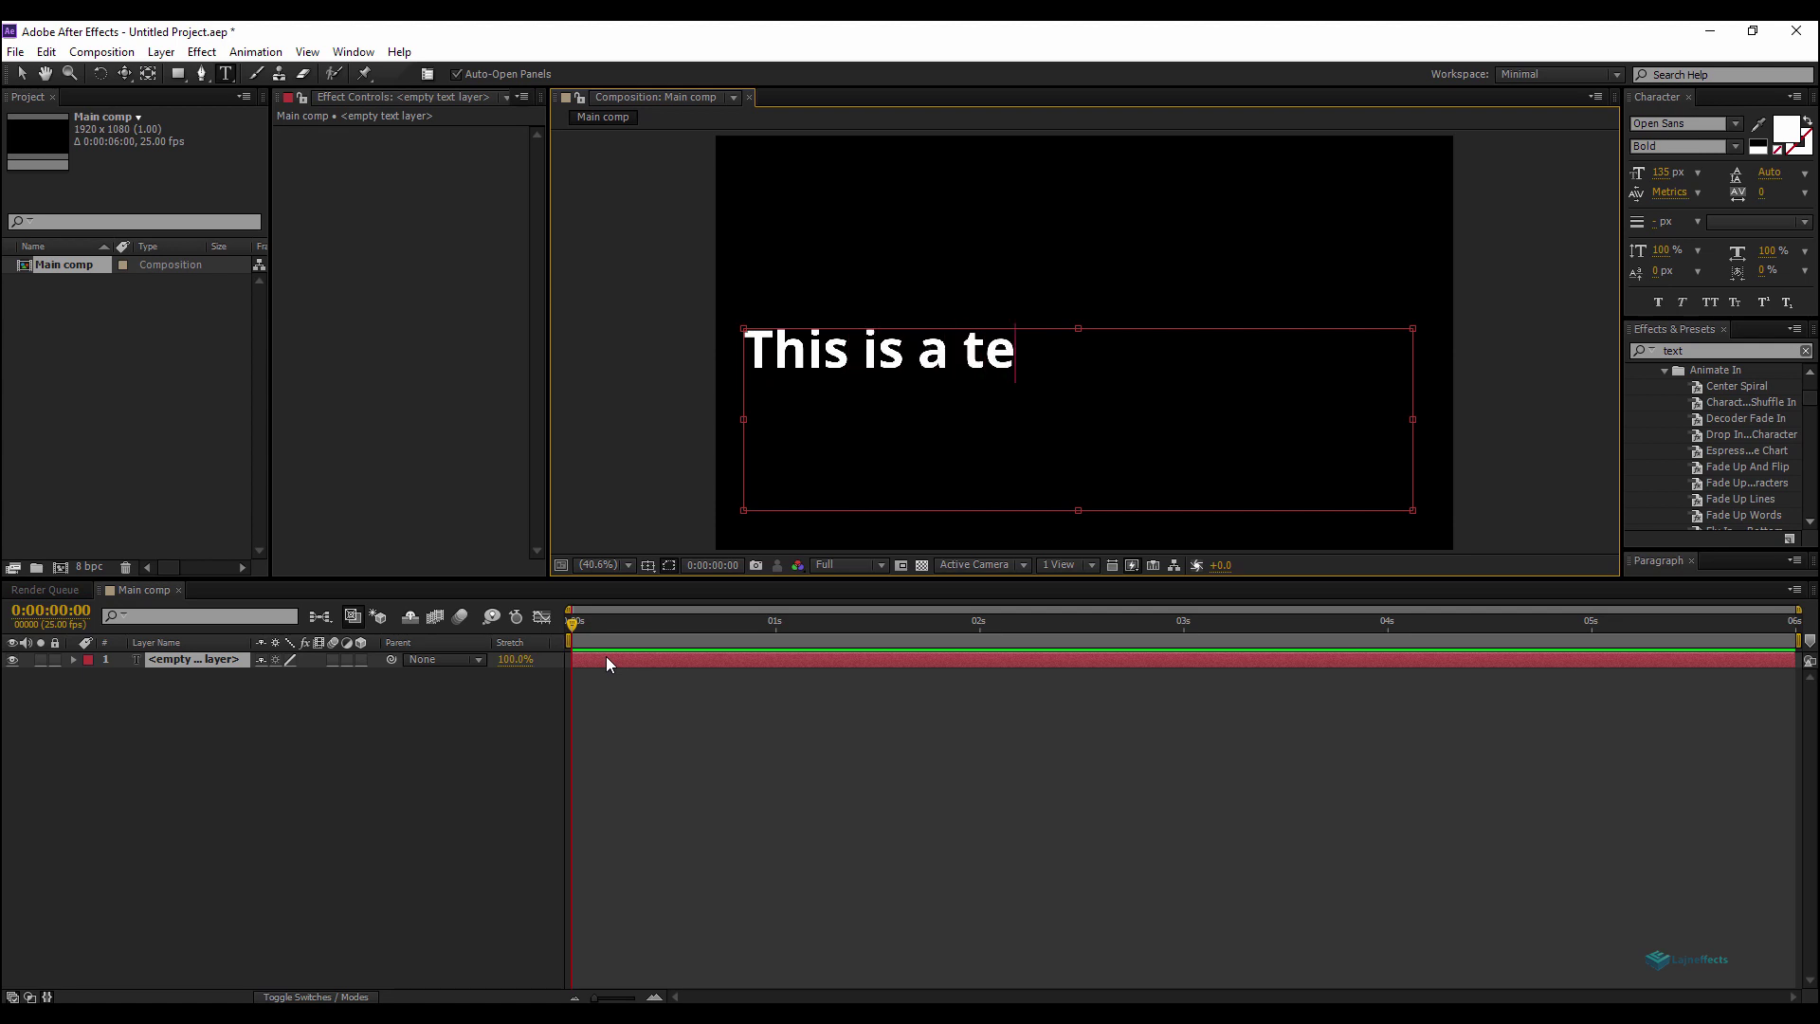
type("xt where ")
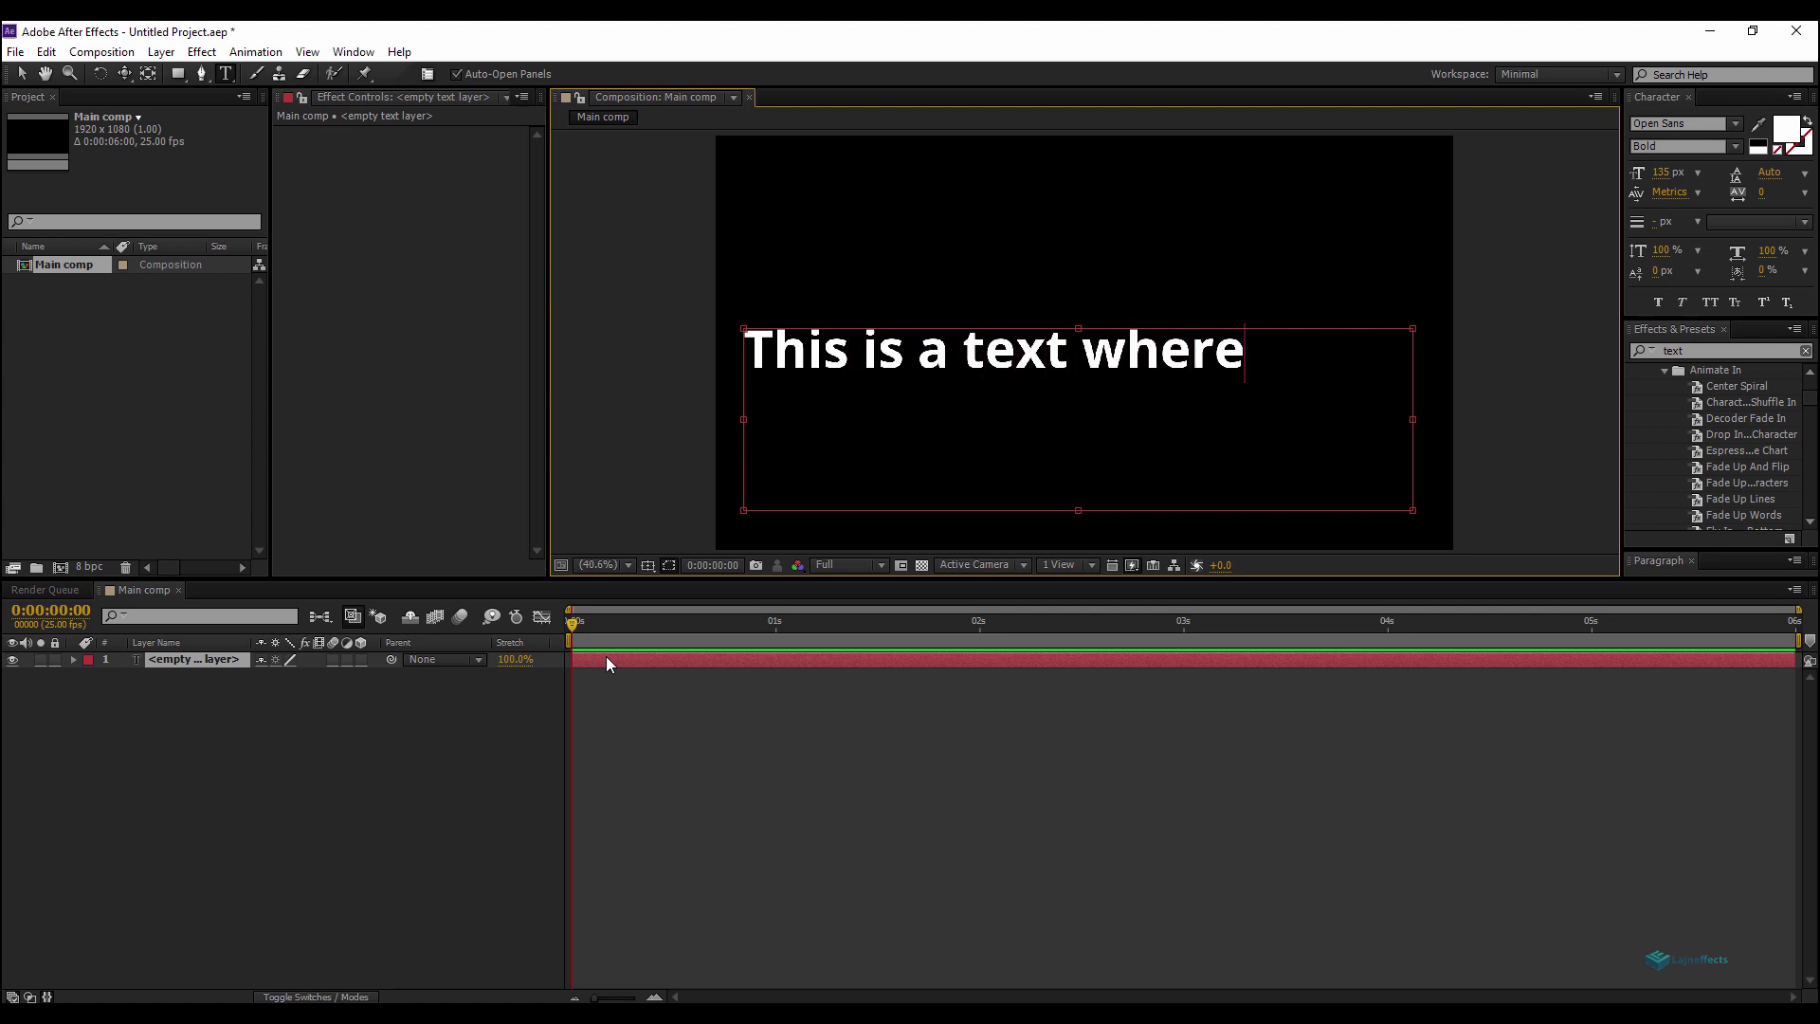
type("you can ")
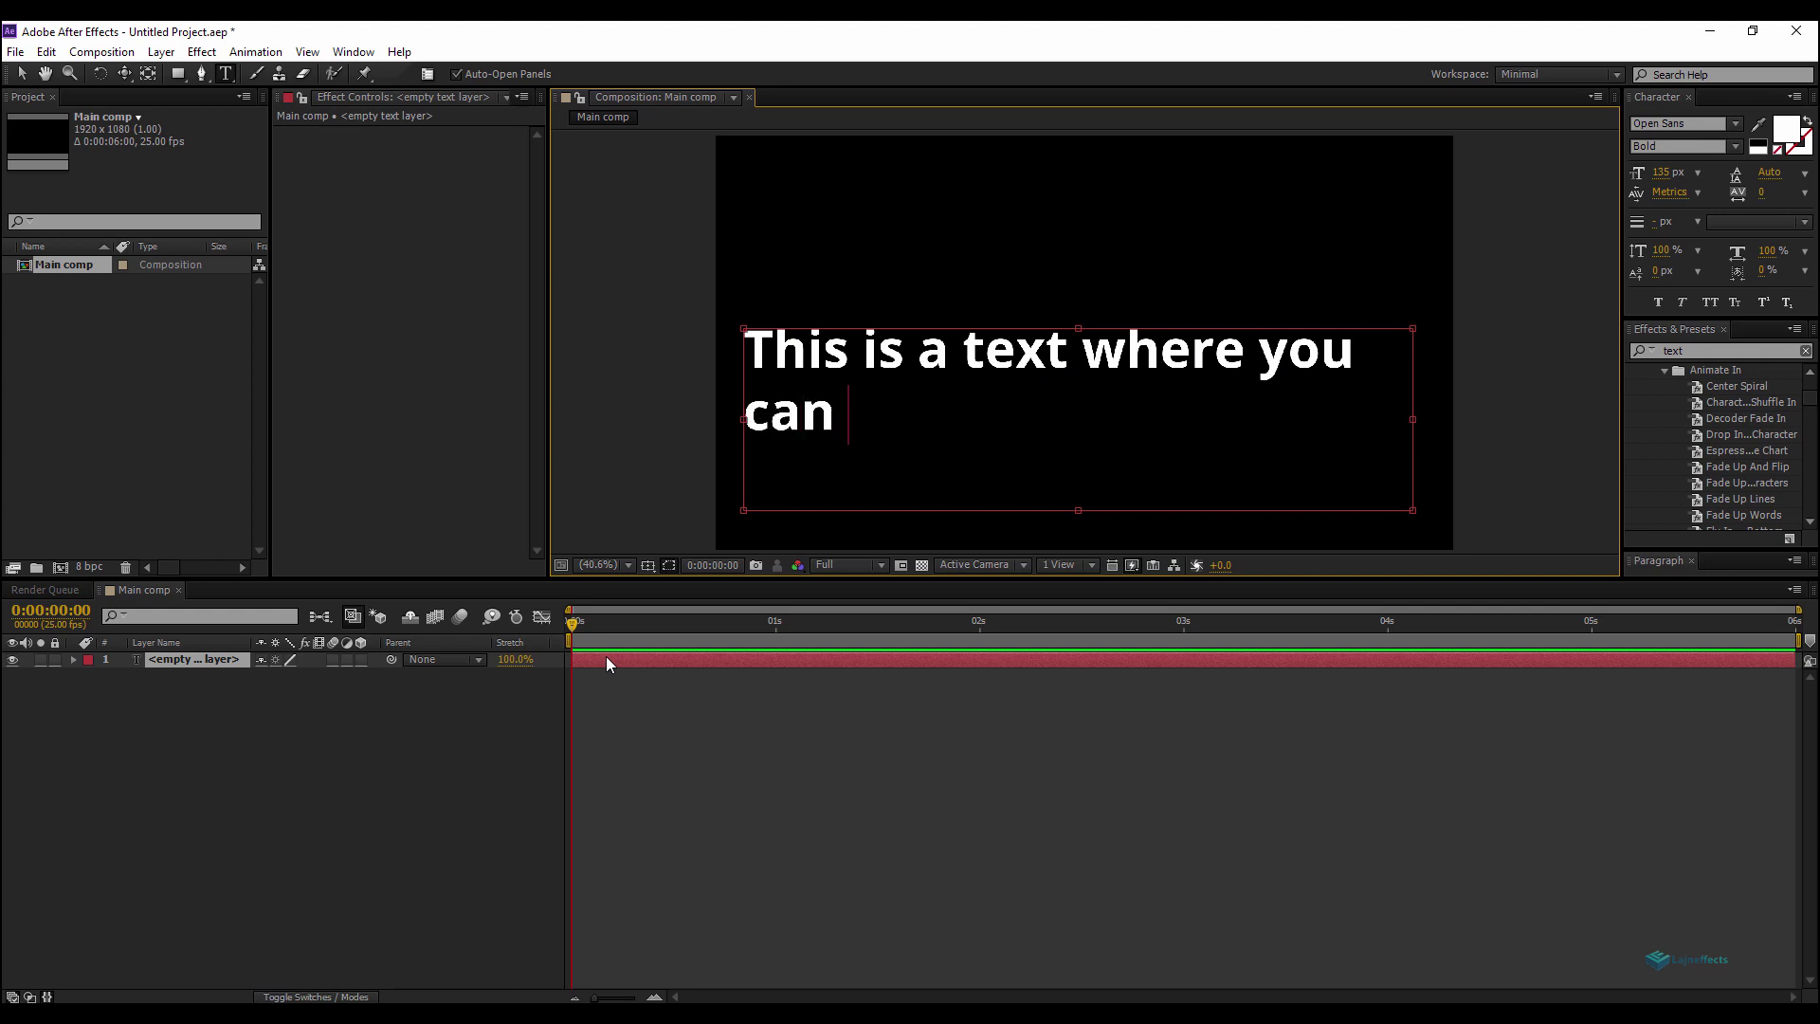
type("highl")
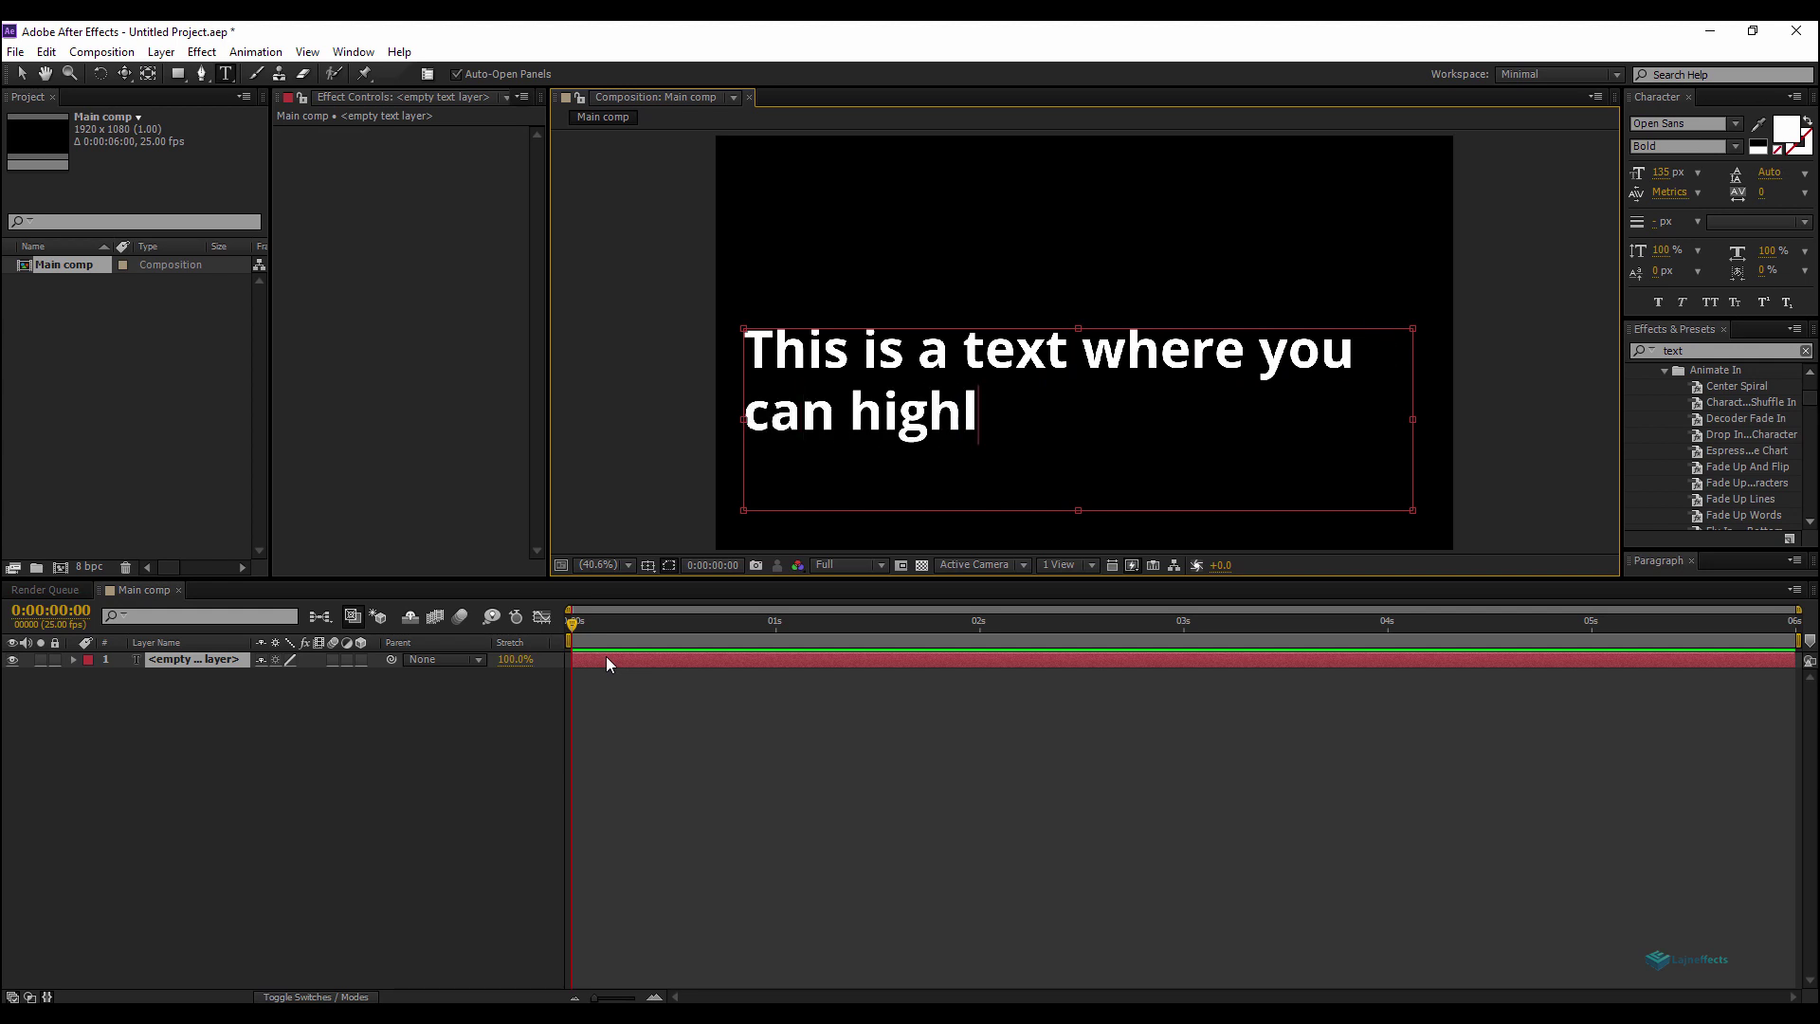
type("ight so")
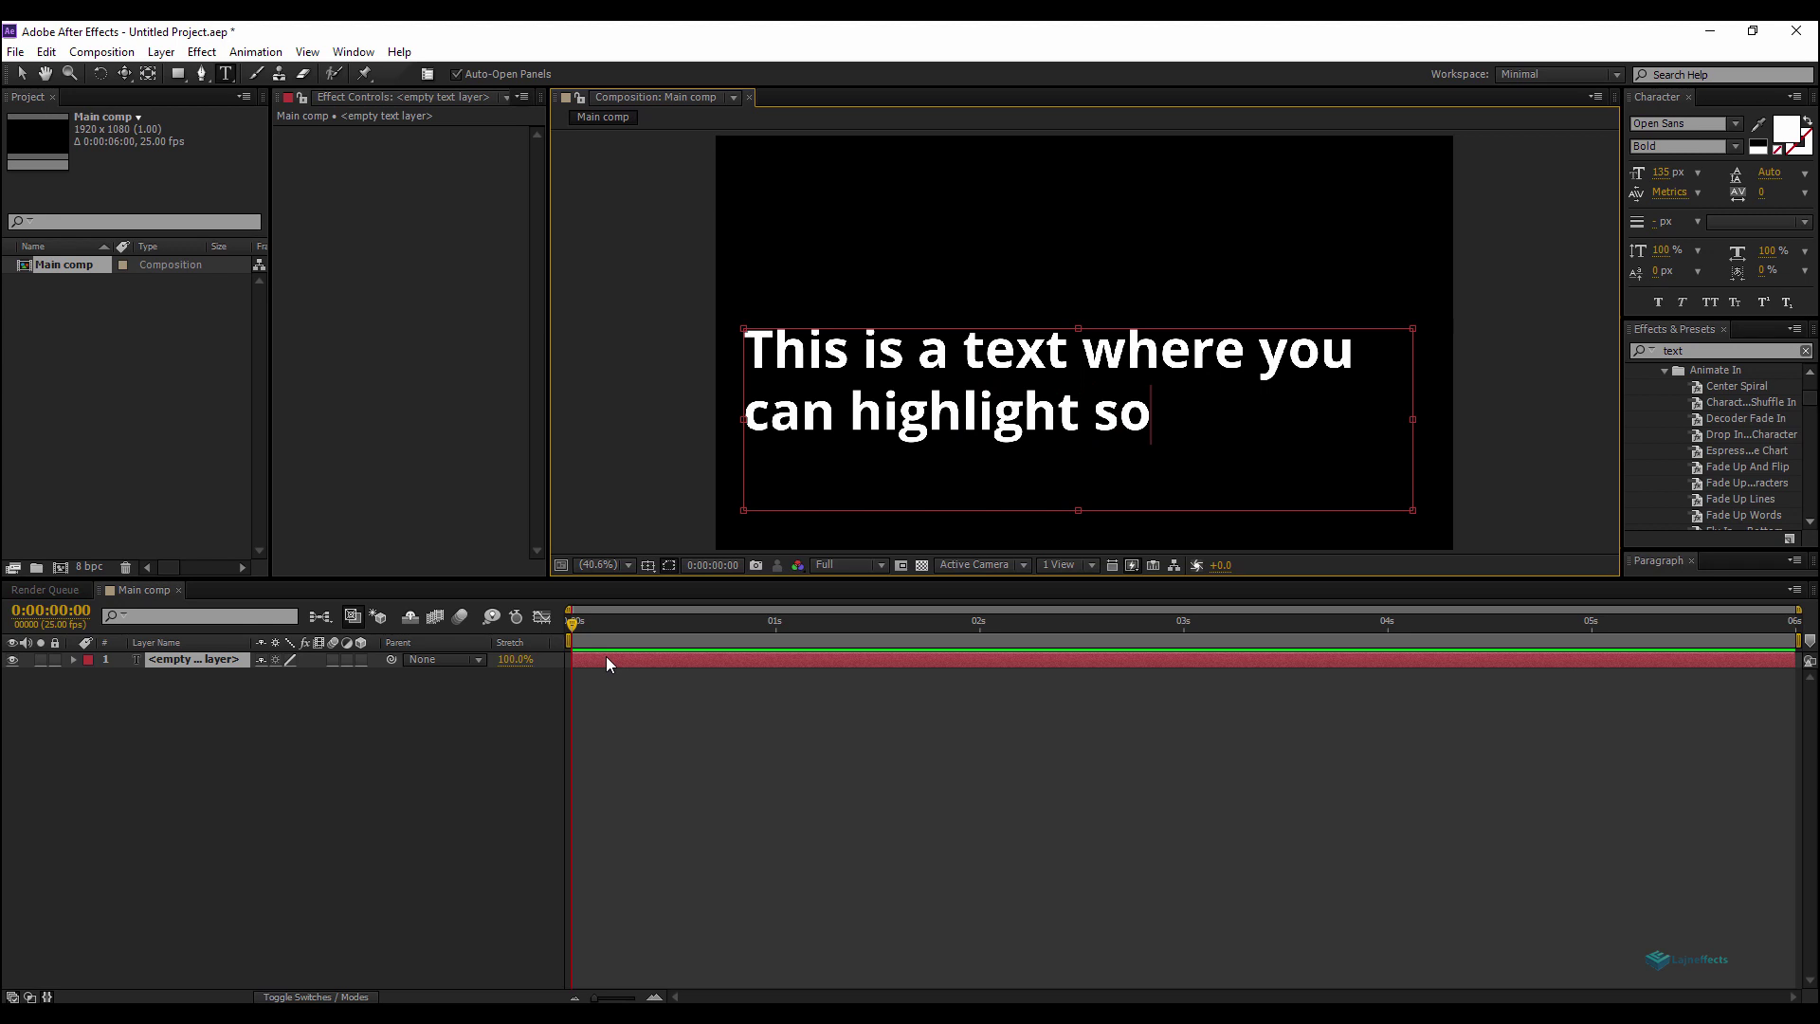
type("me wor")
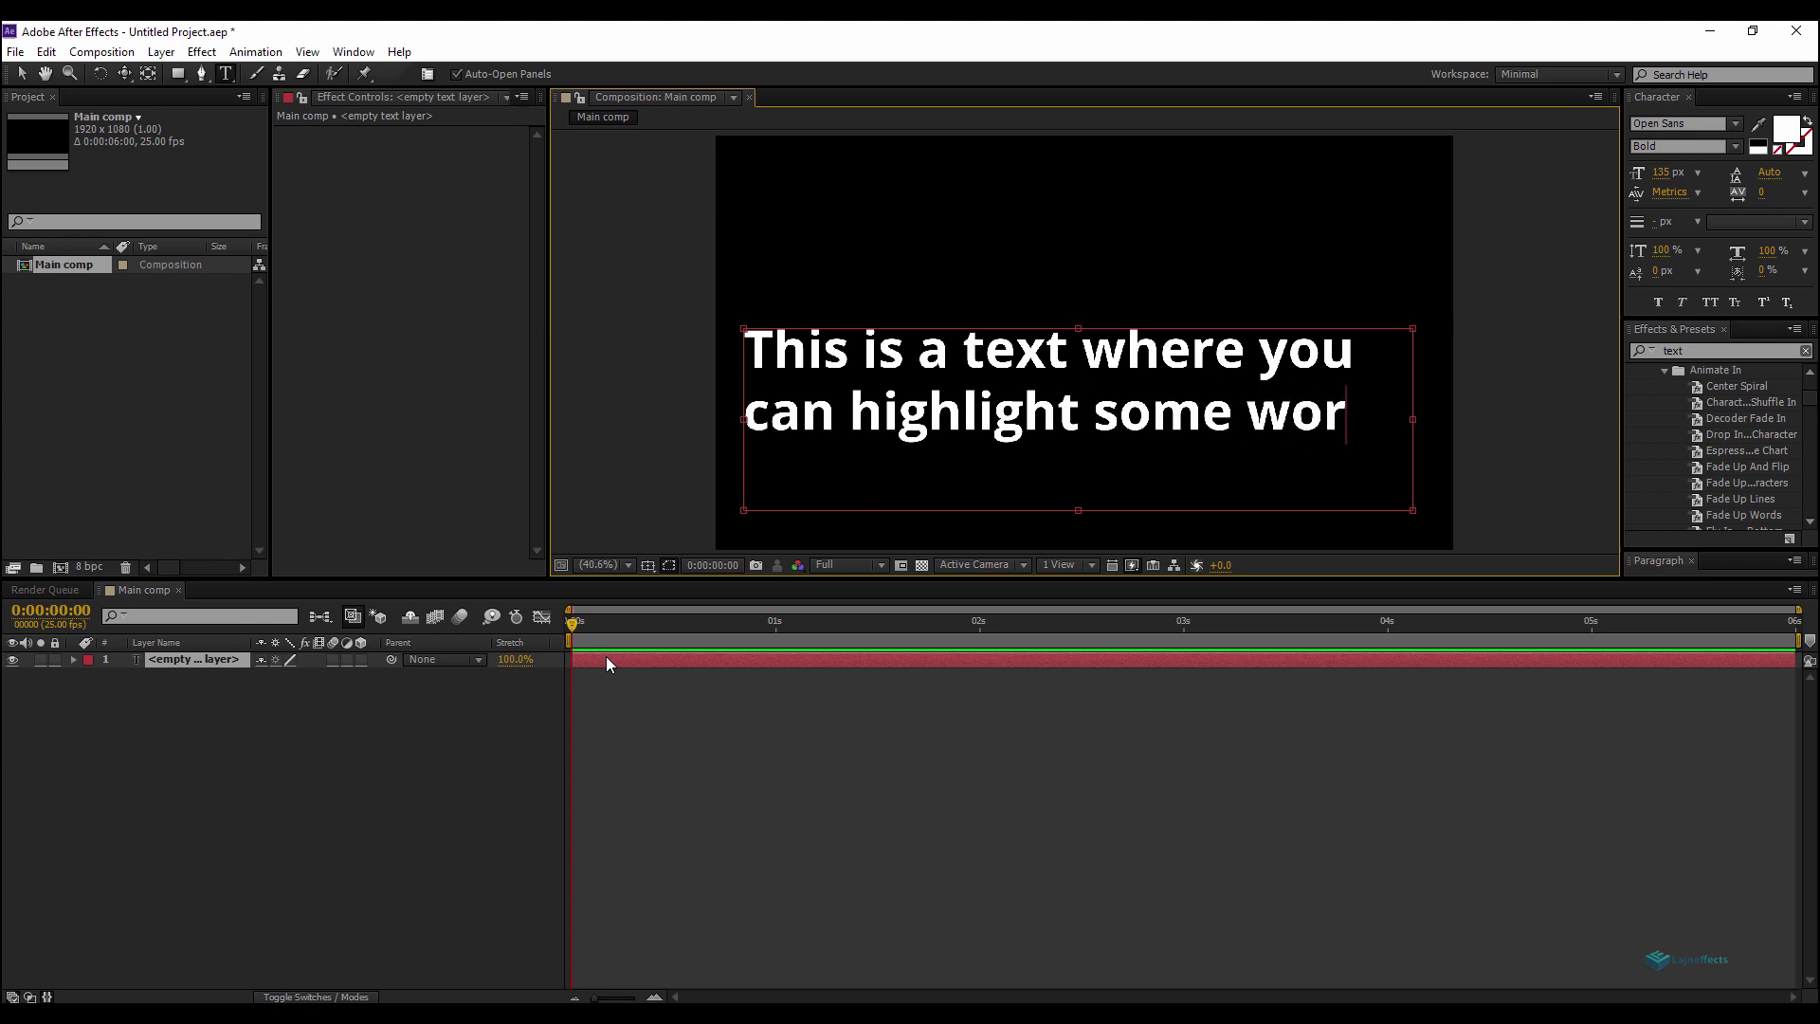
type("ds usi")
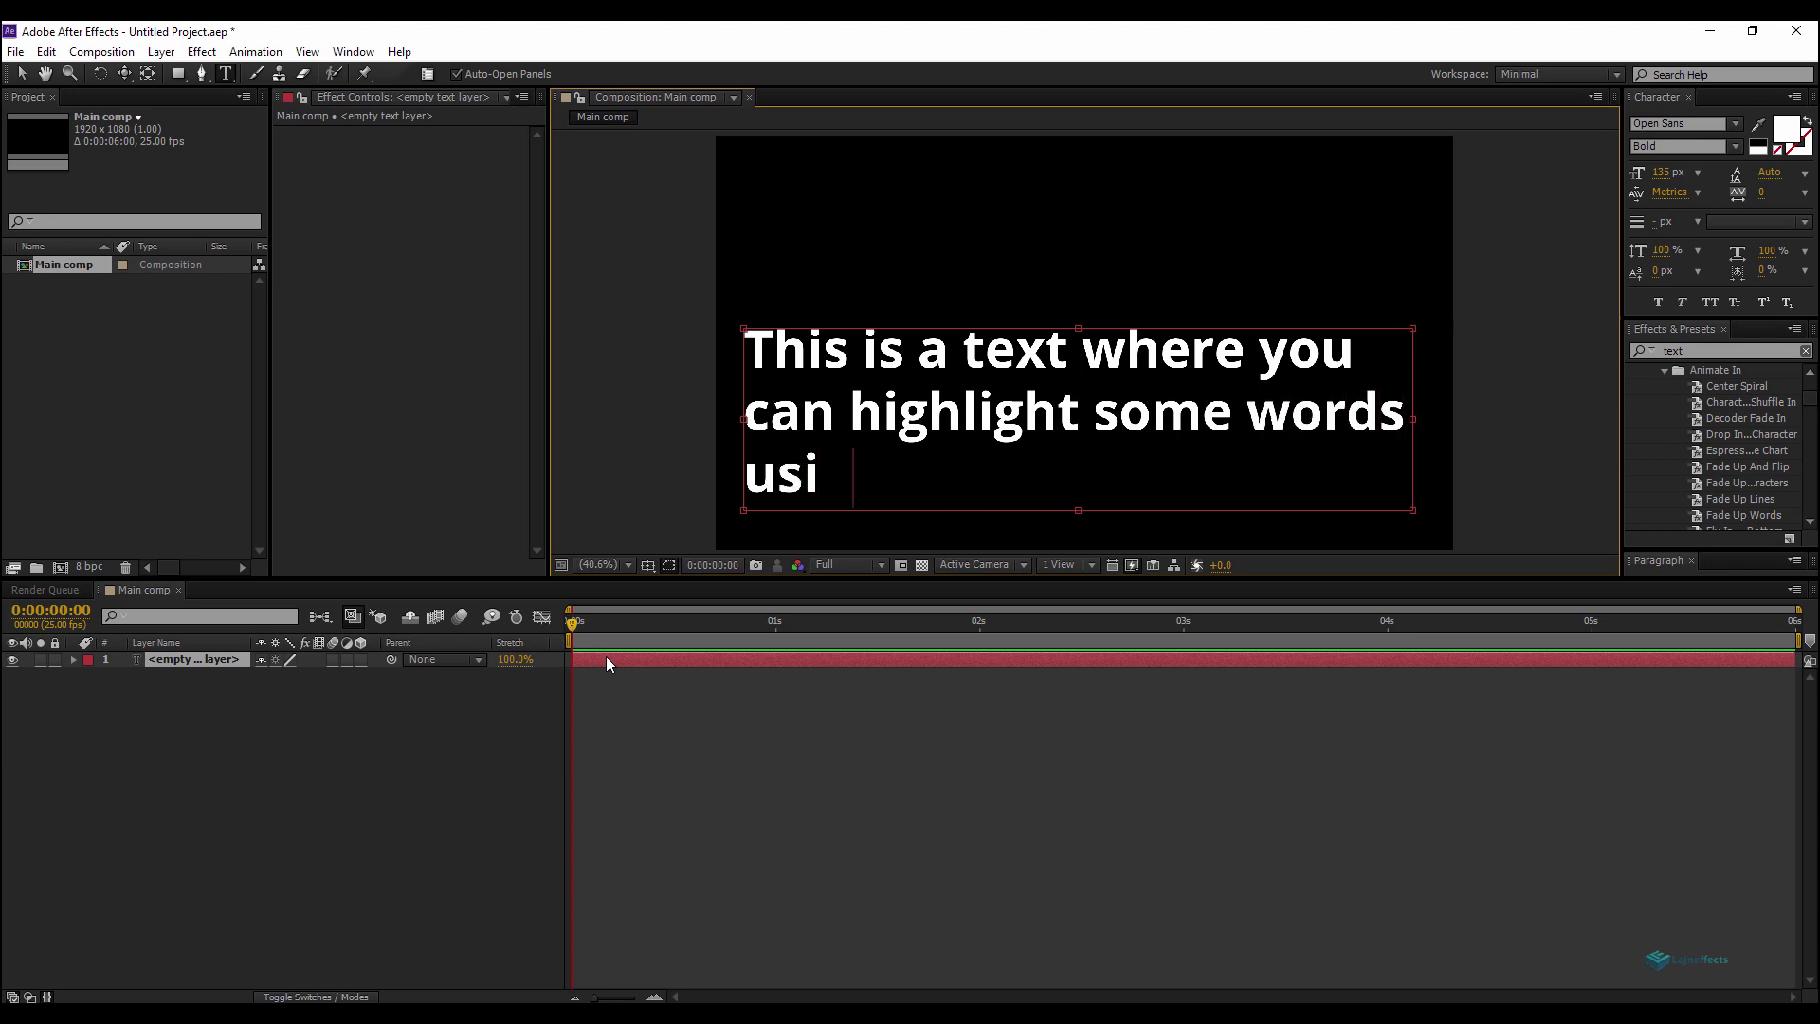
type("ng sliders")
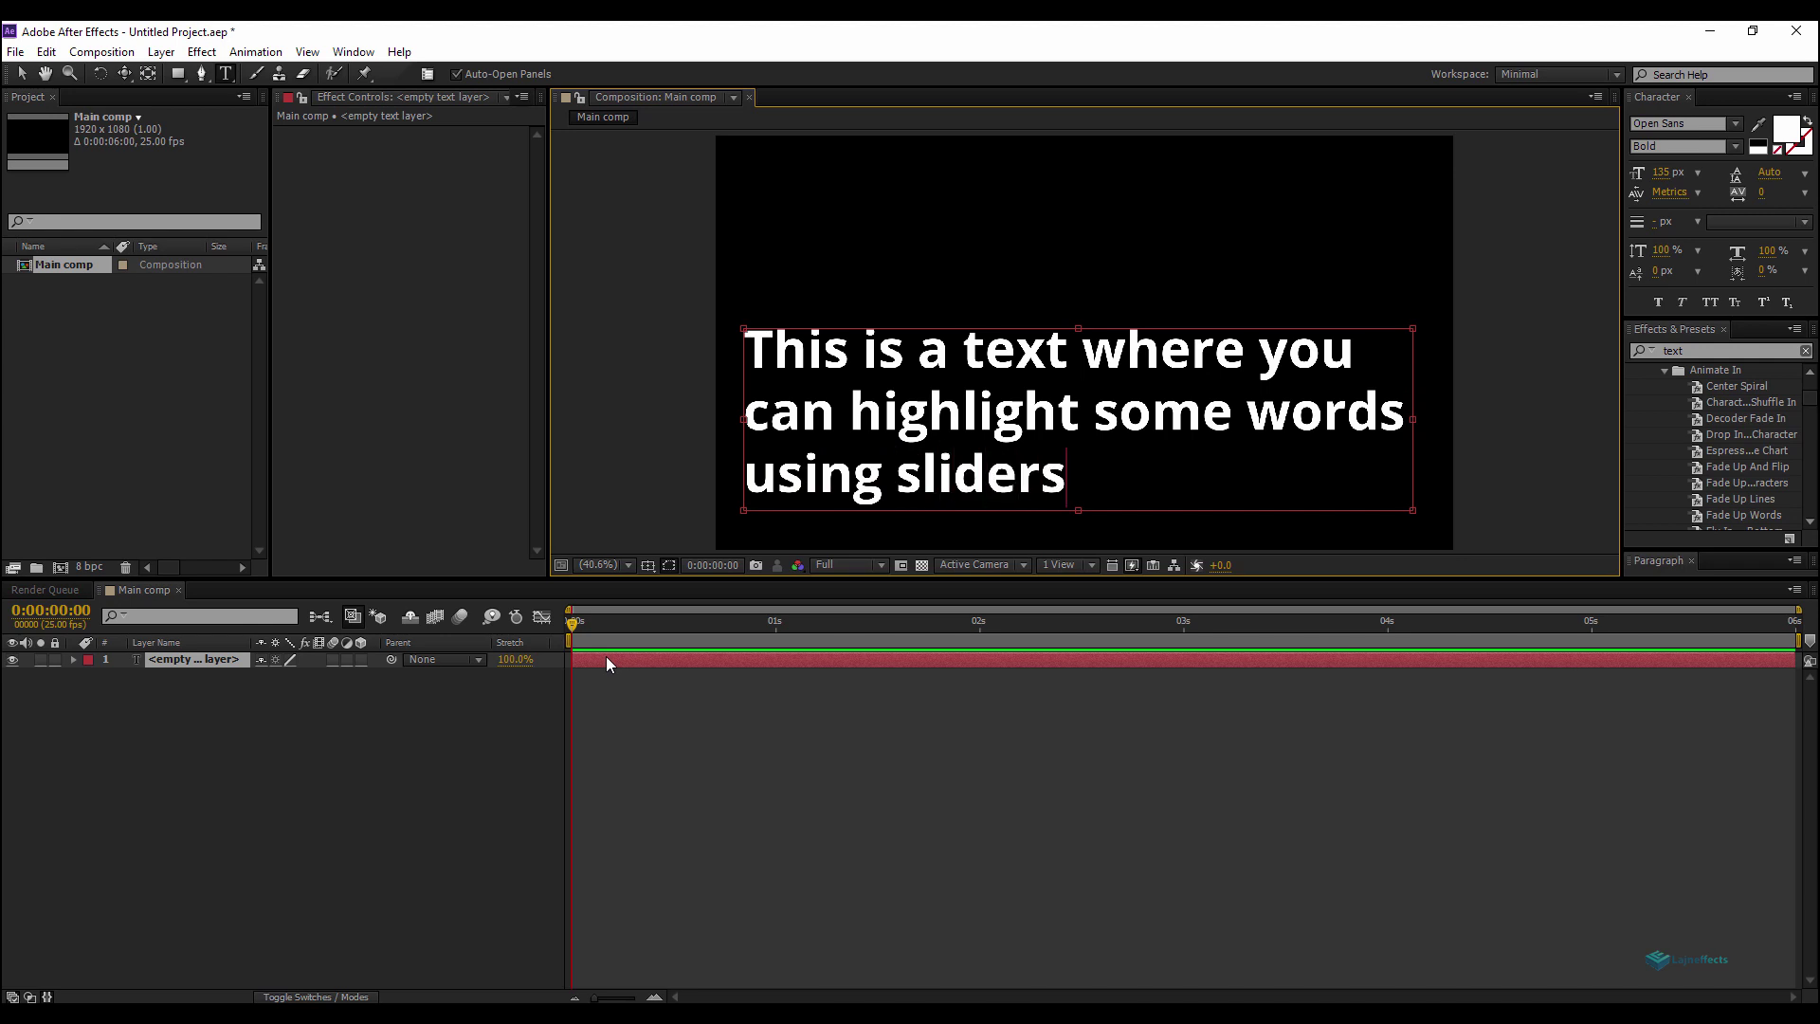
type(".")
left_click(645, 725)
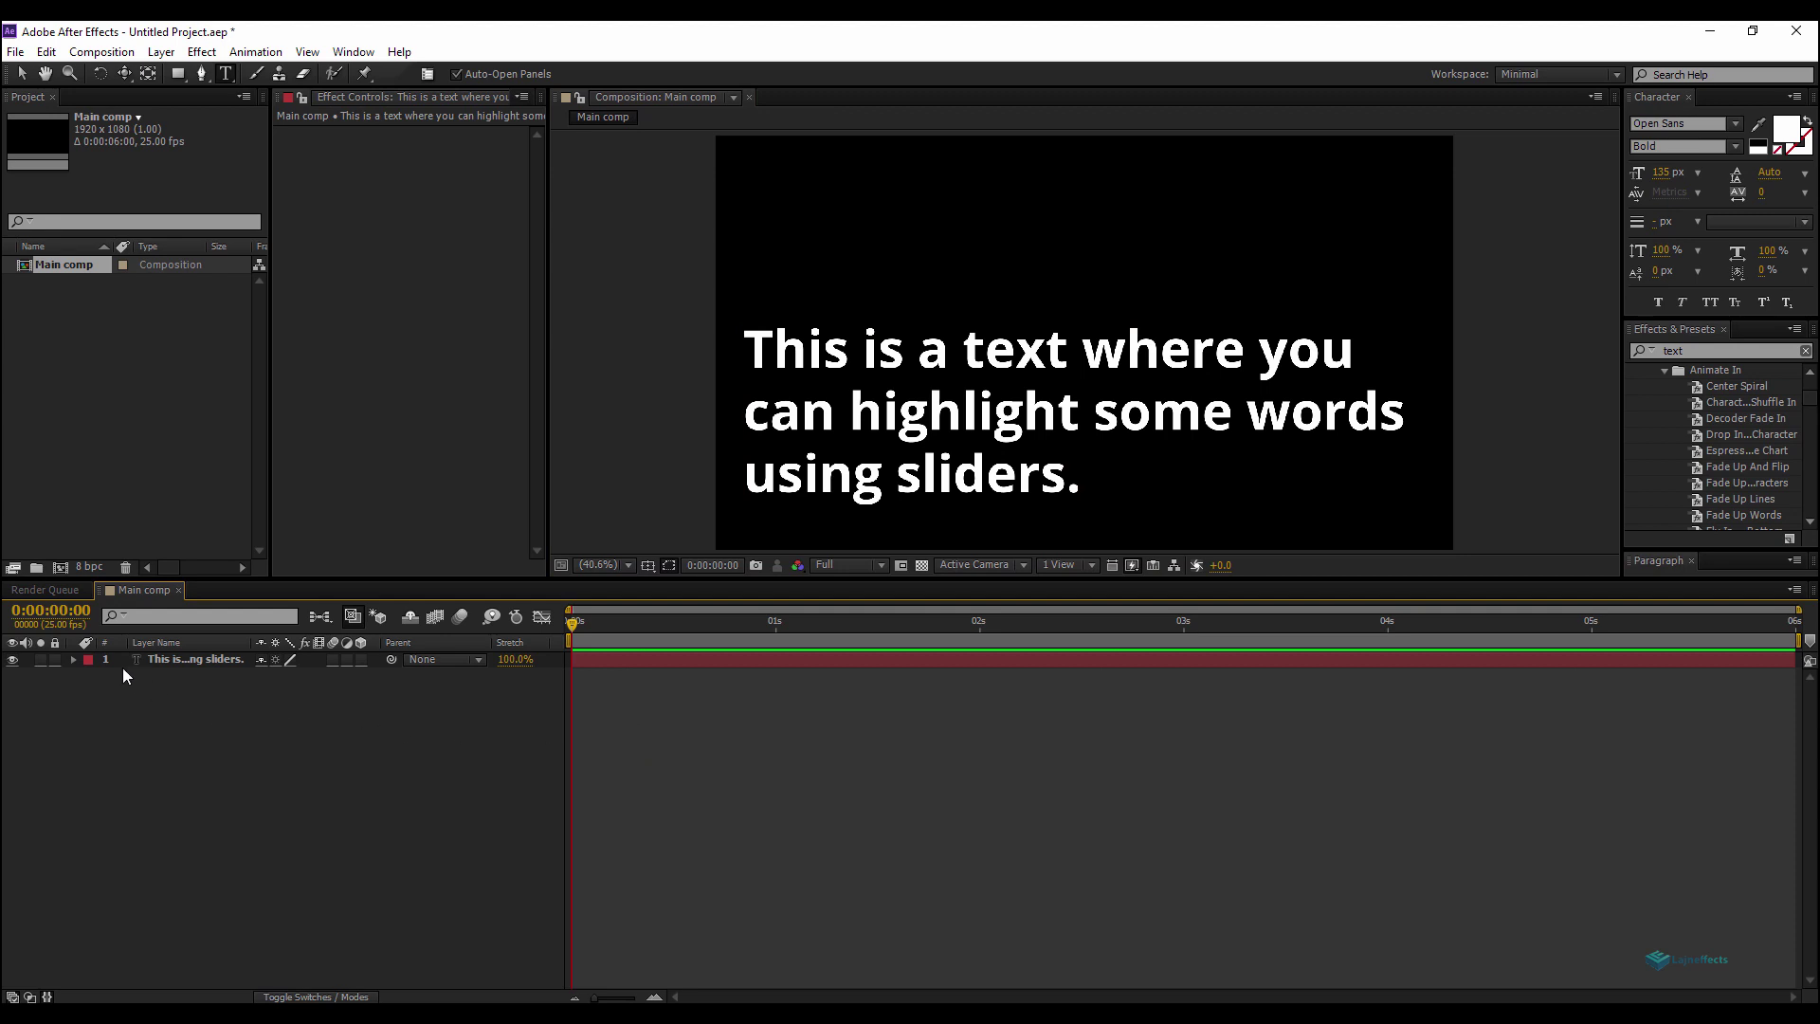
Add an RGB Fill Color animator to the text layer.
left_click(74, 657)
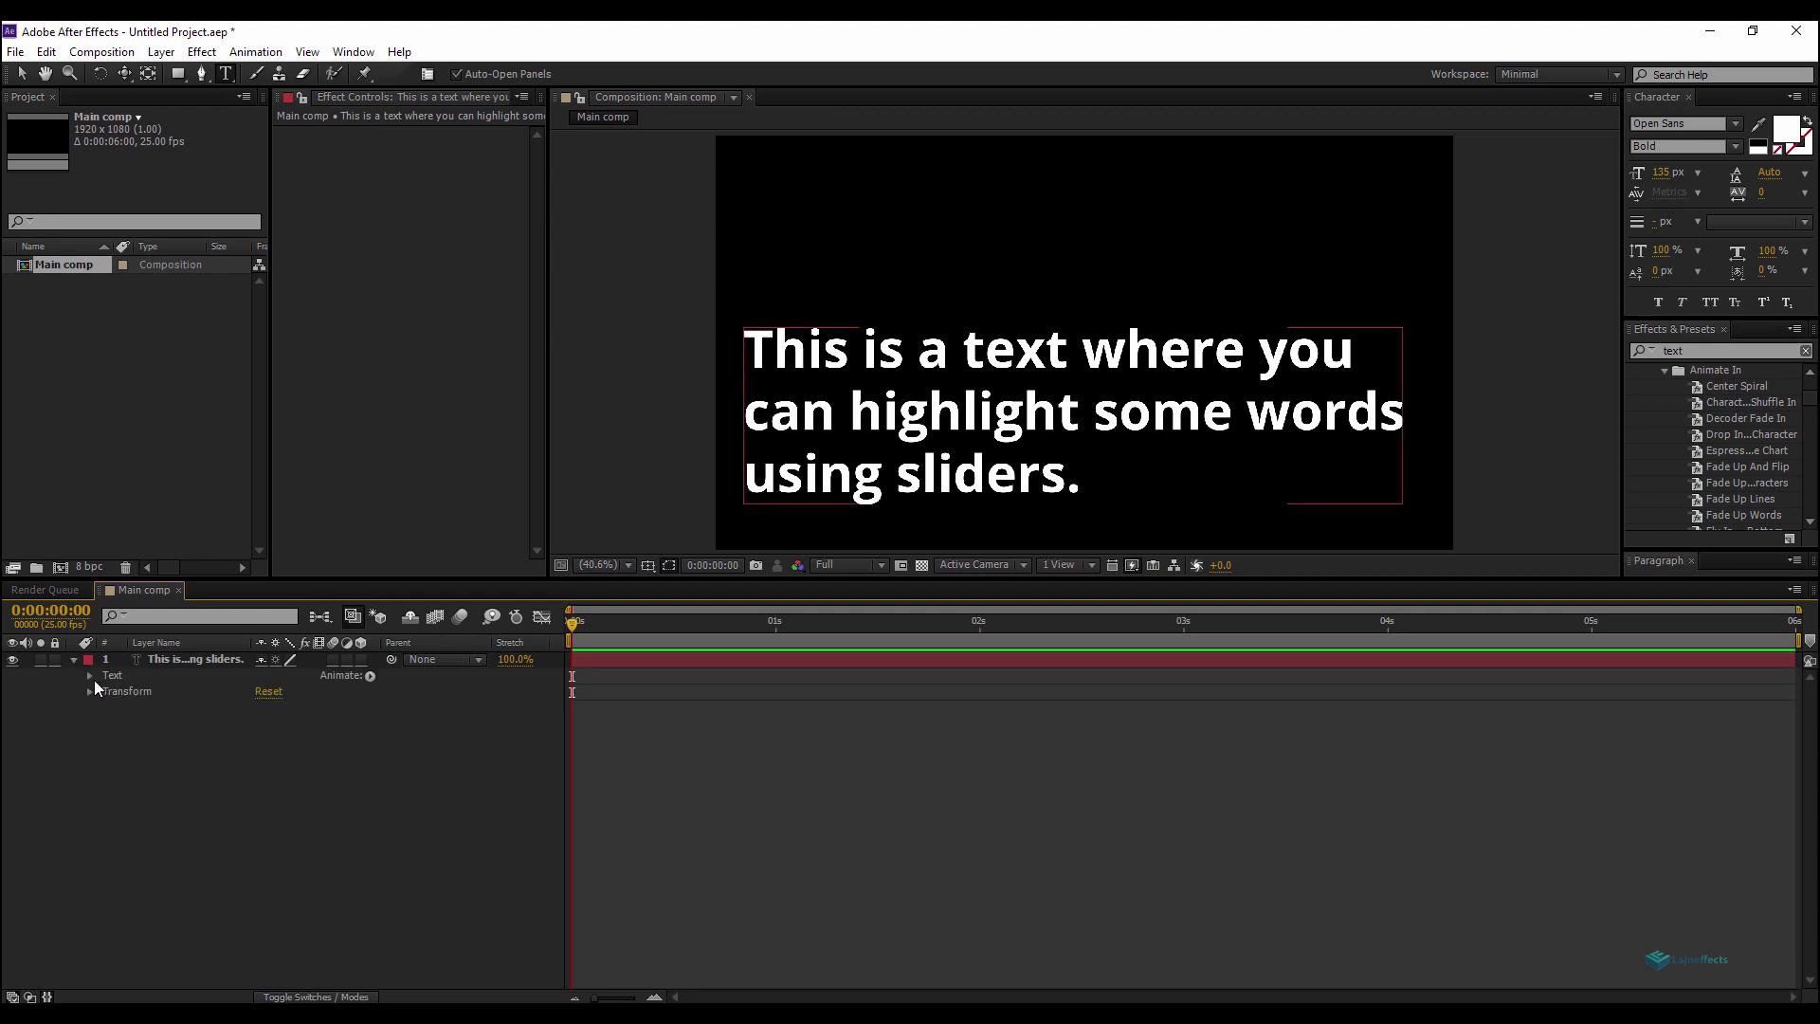
left_click(89, 676)
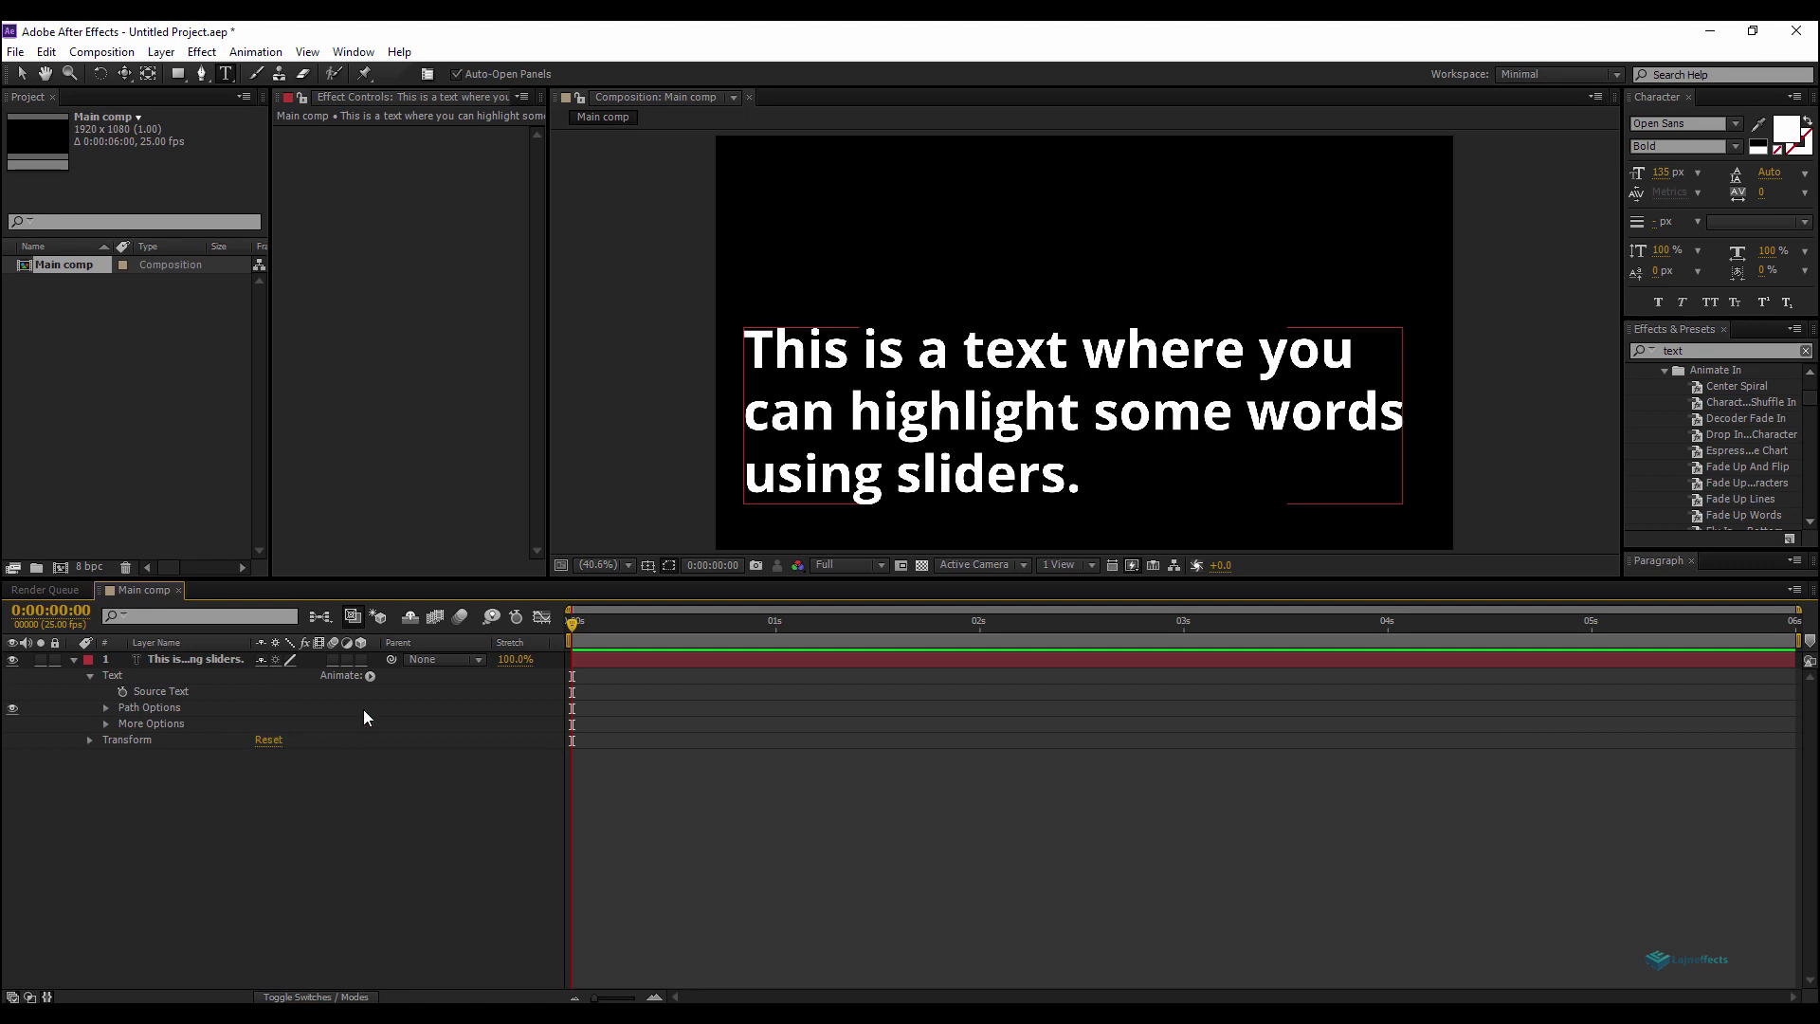
left_click(370, 676)
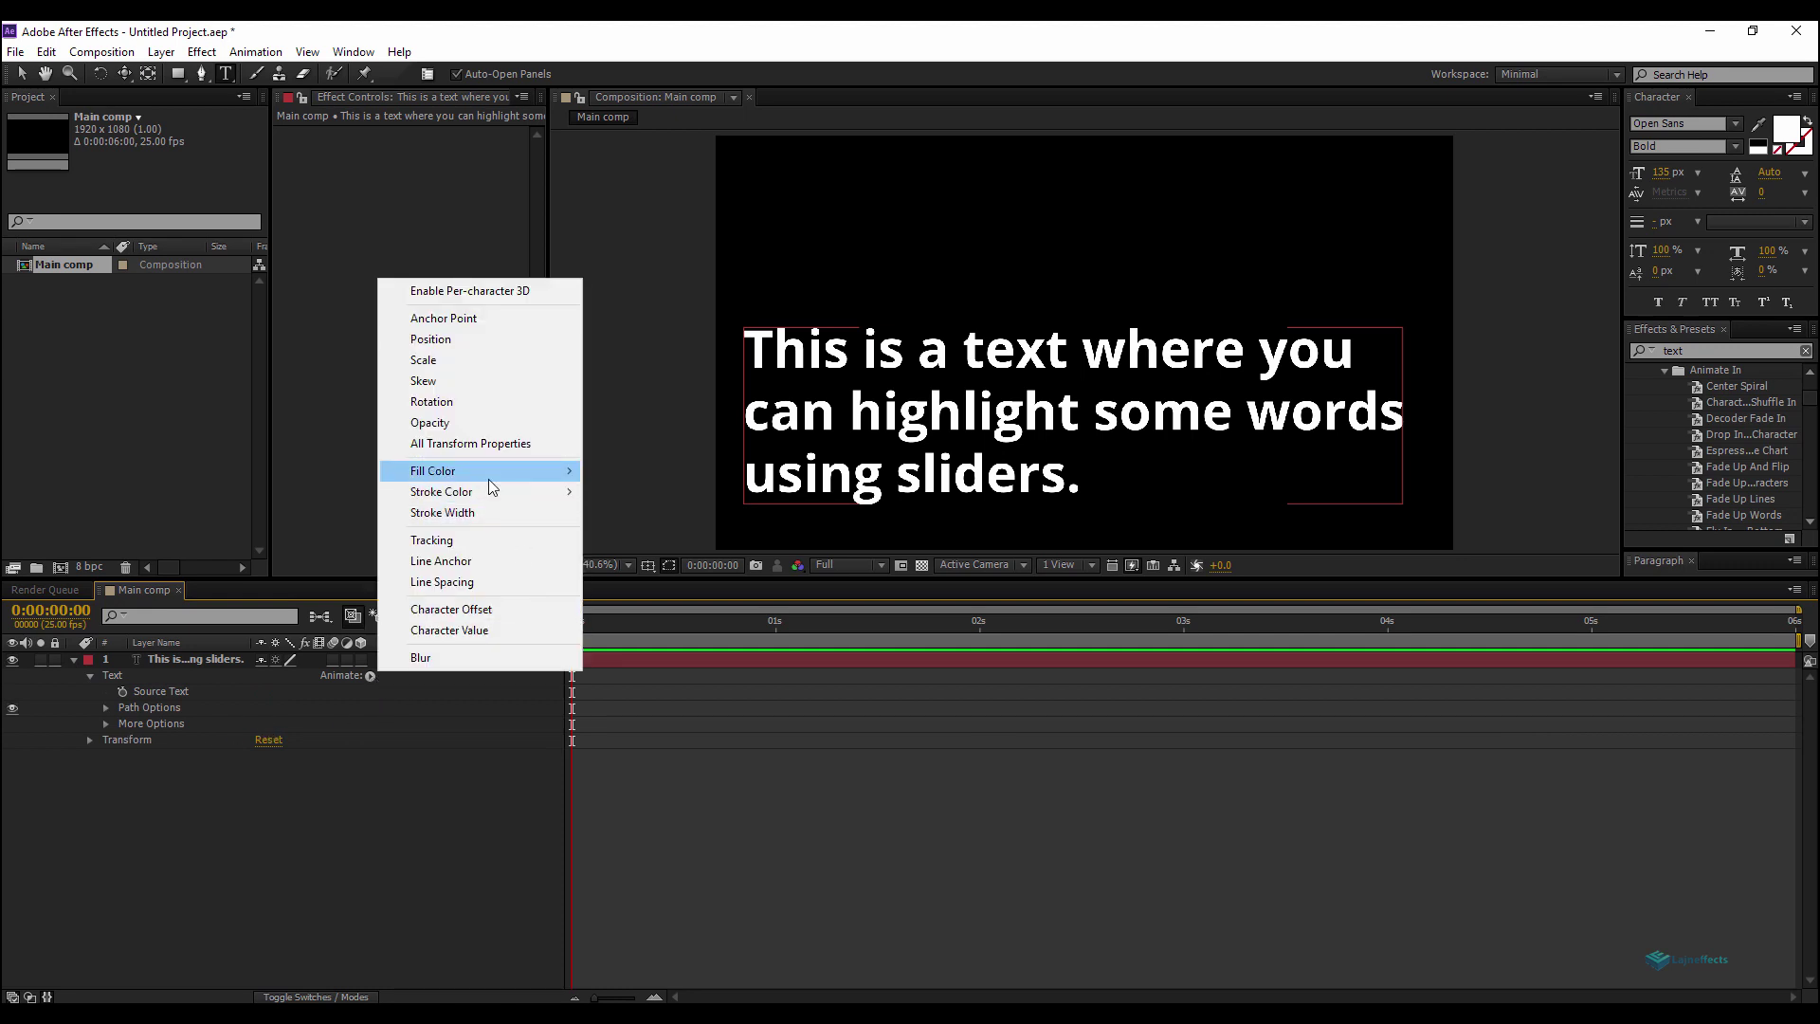
mouse_move(487, 479)
left_click(621, 472)
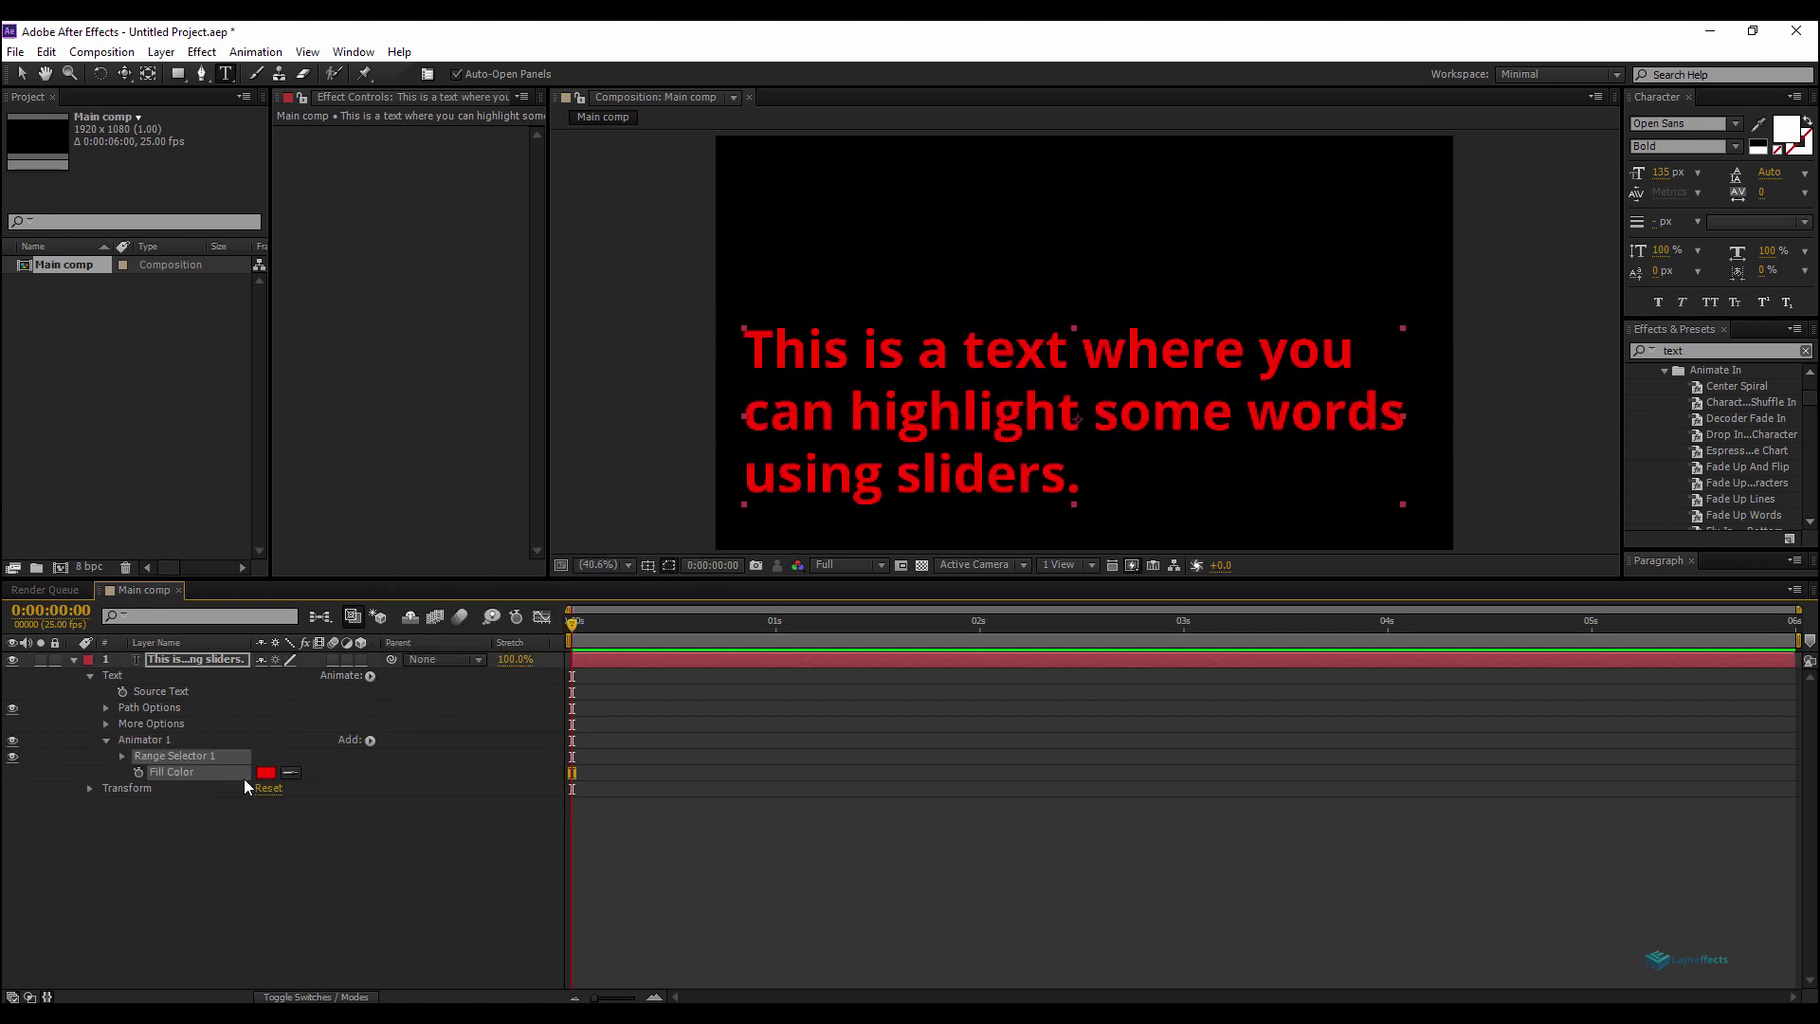
Set the animator's fill color to yellow, FFD200.
left_click(267, 772)
left_click_drag(301, 327, 307, 295)
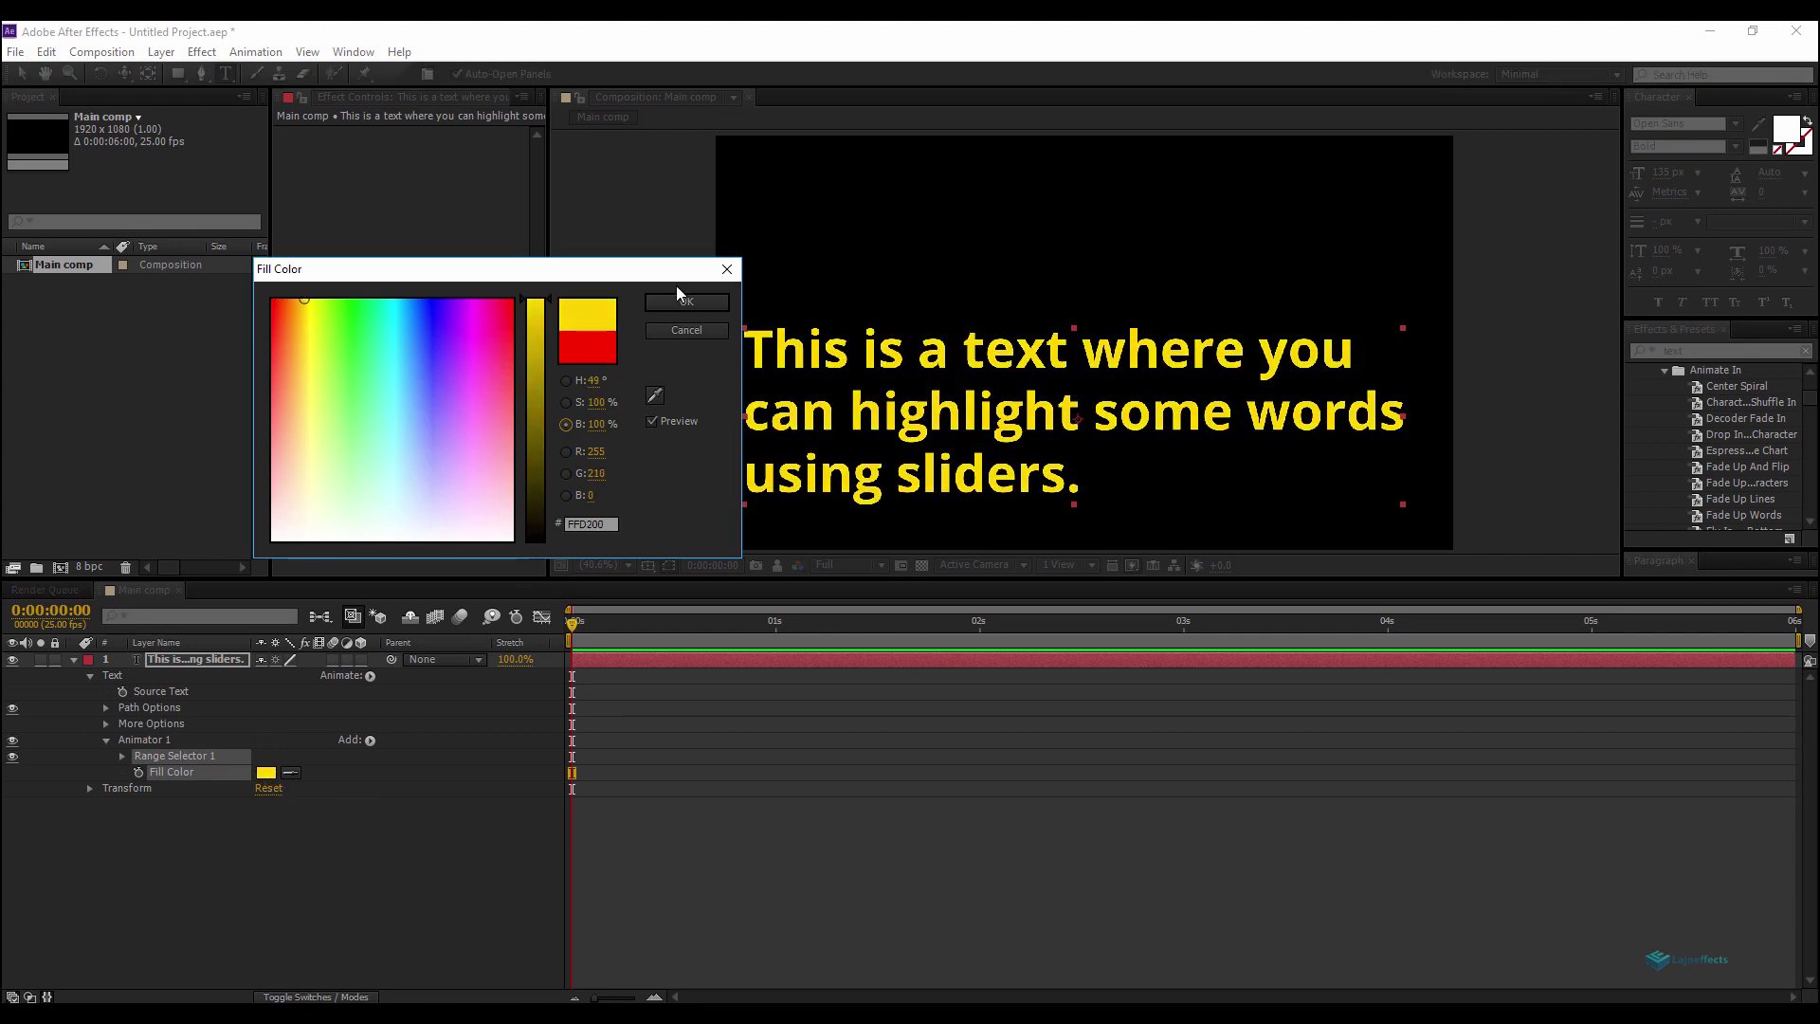
left_click(685, 302)
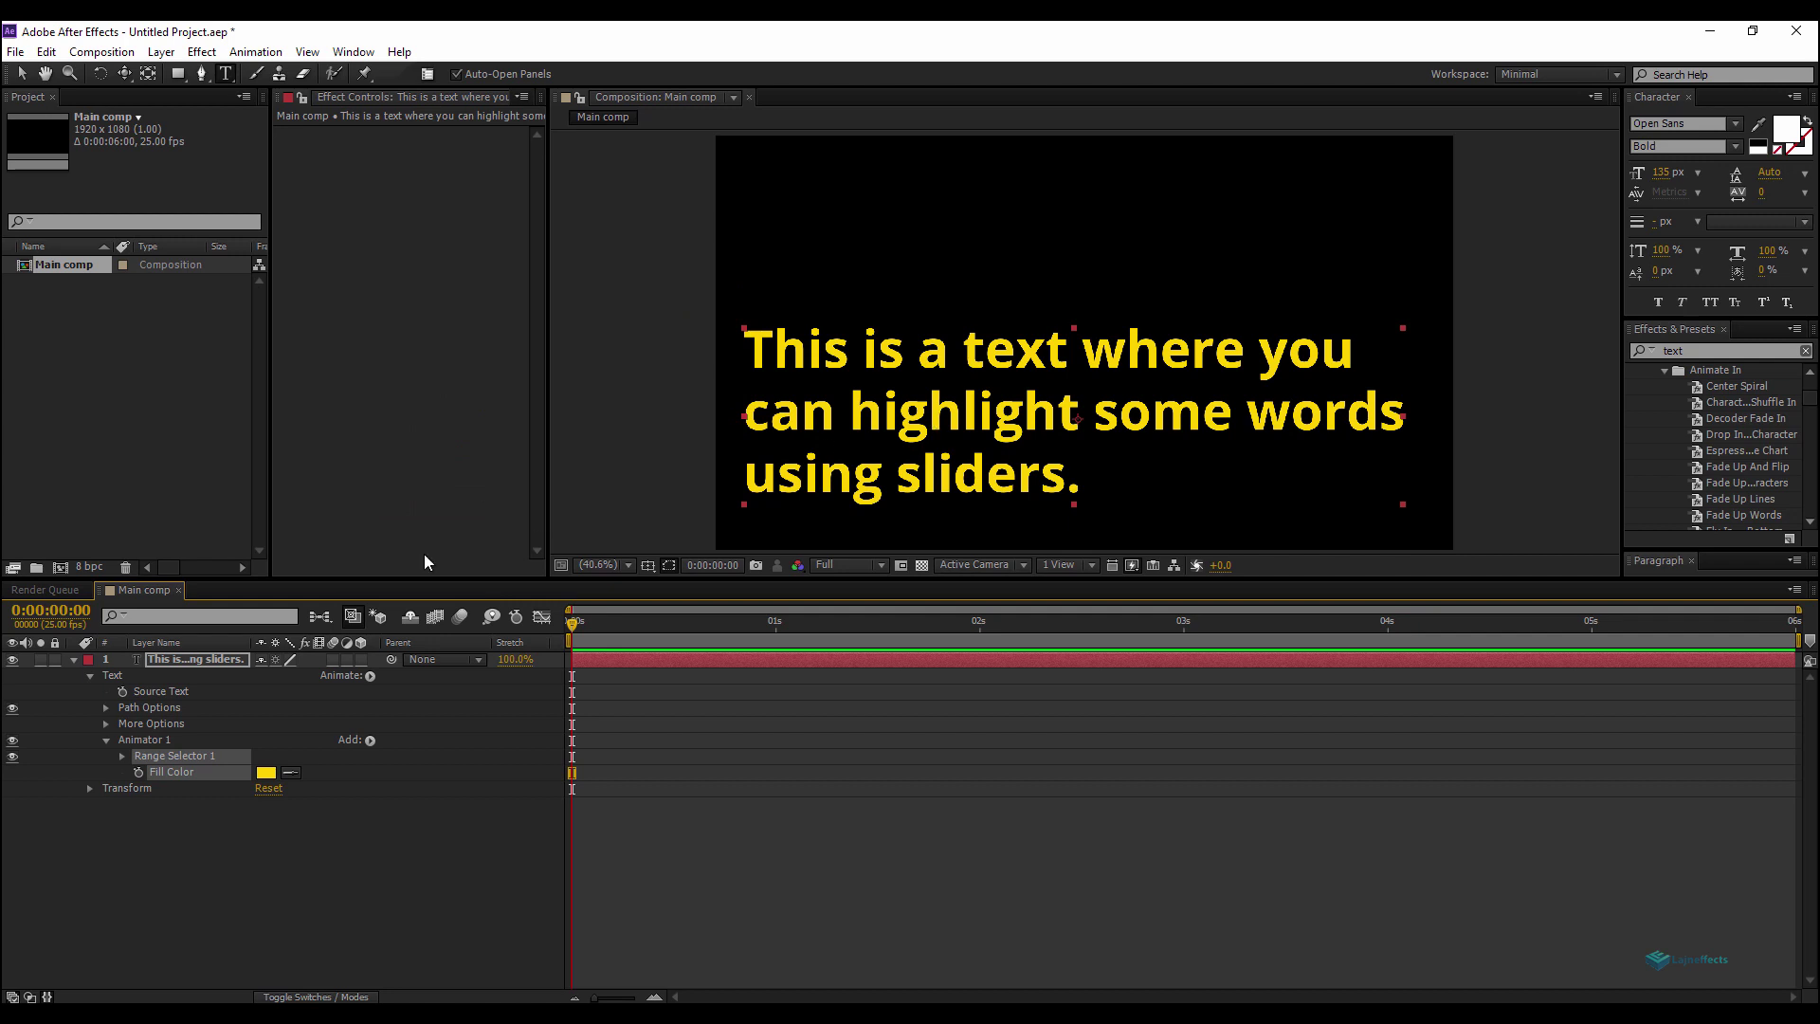
In the advanced options of Range Selector 1, set Units to Index and Based On to Words.
left_click(121, 756)
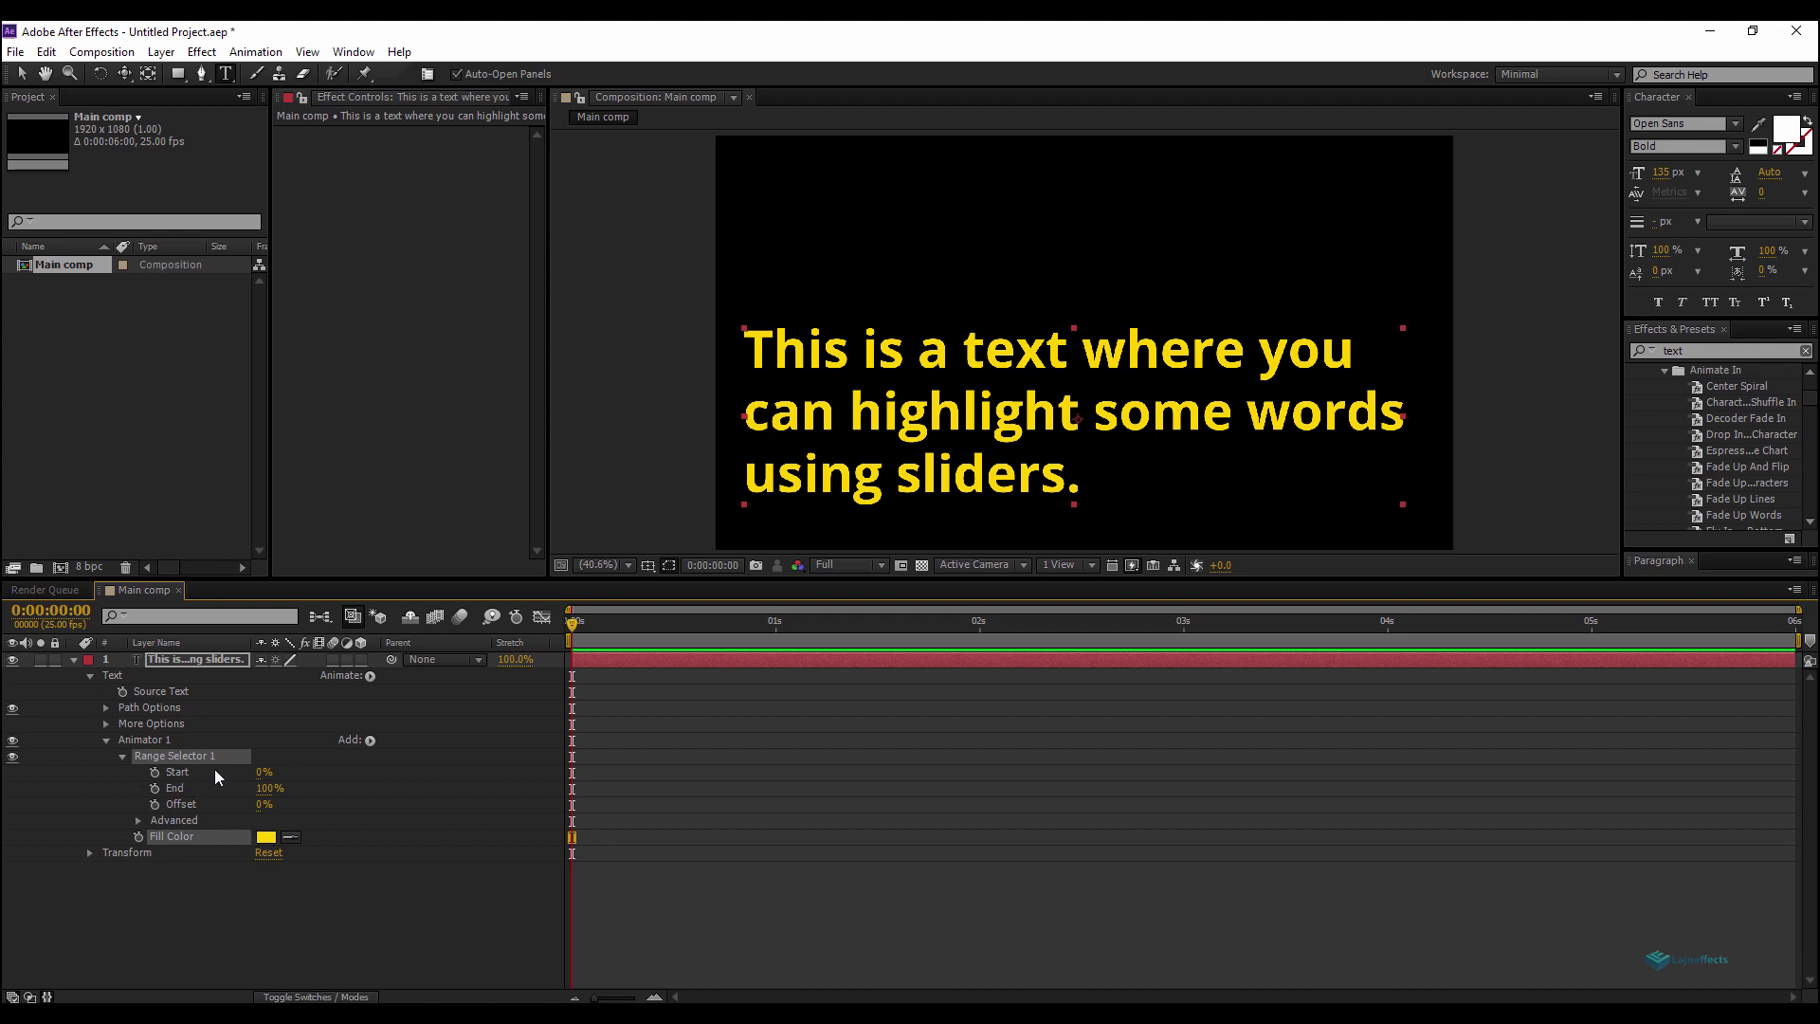
left_click(137, 821)
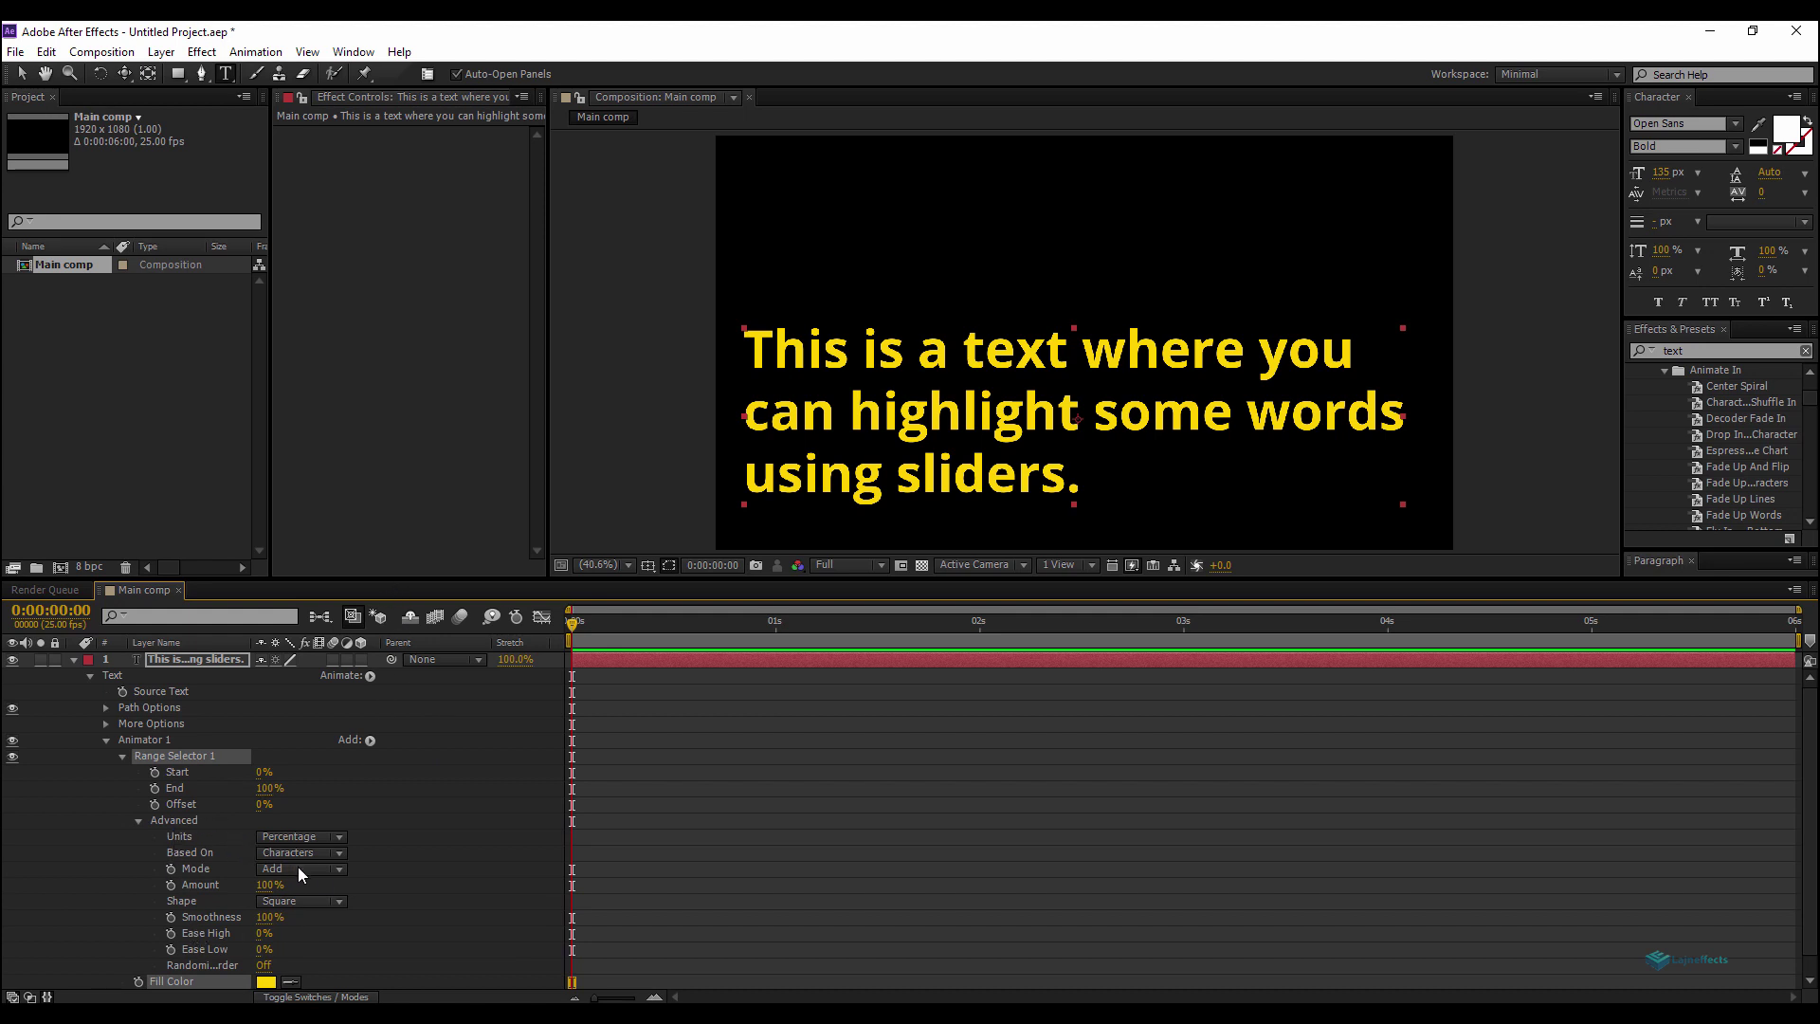
left_click(292, 836)
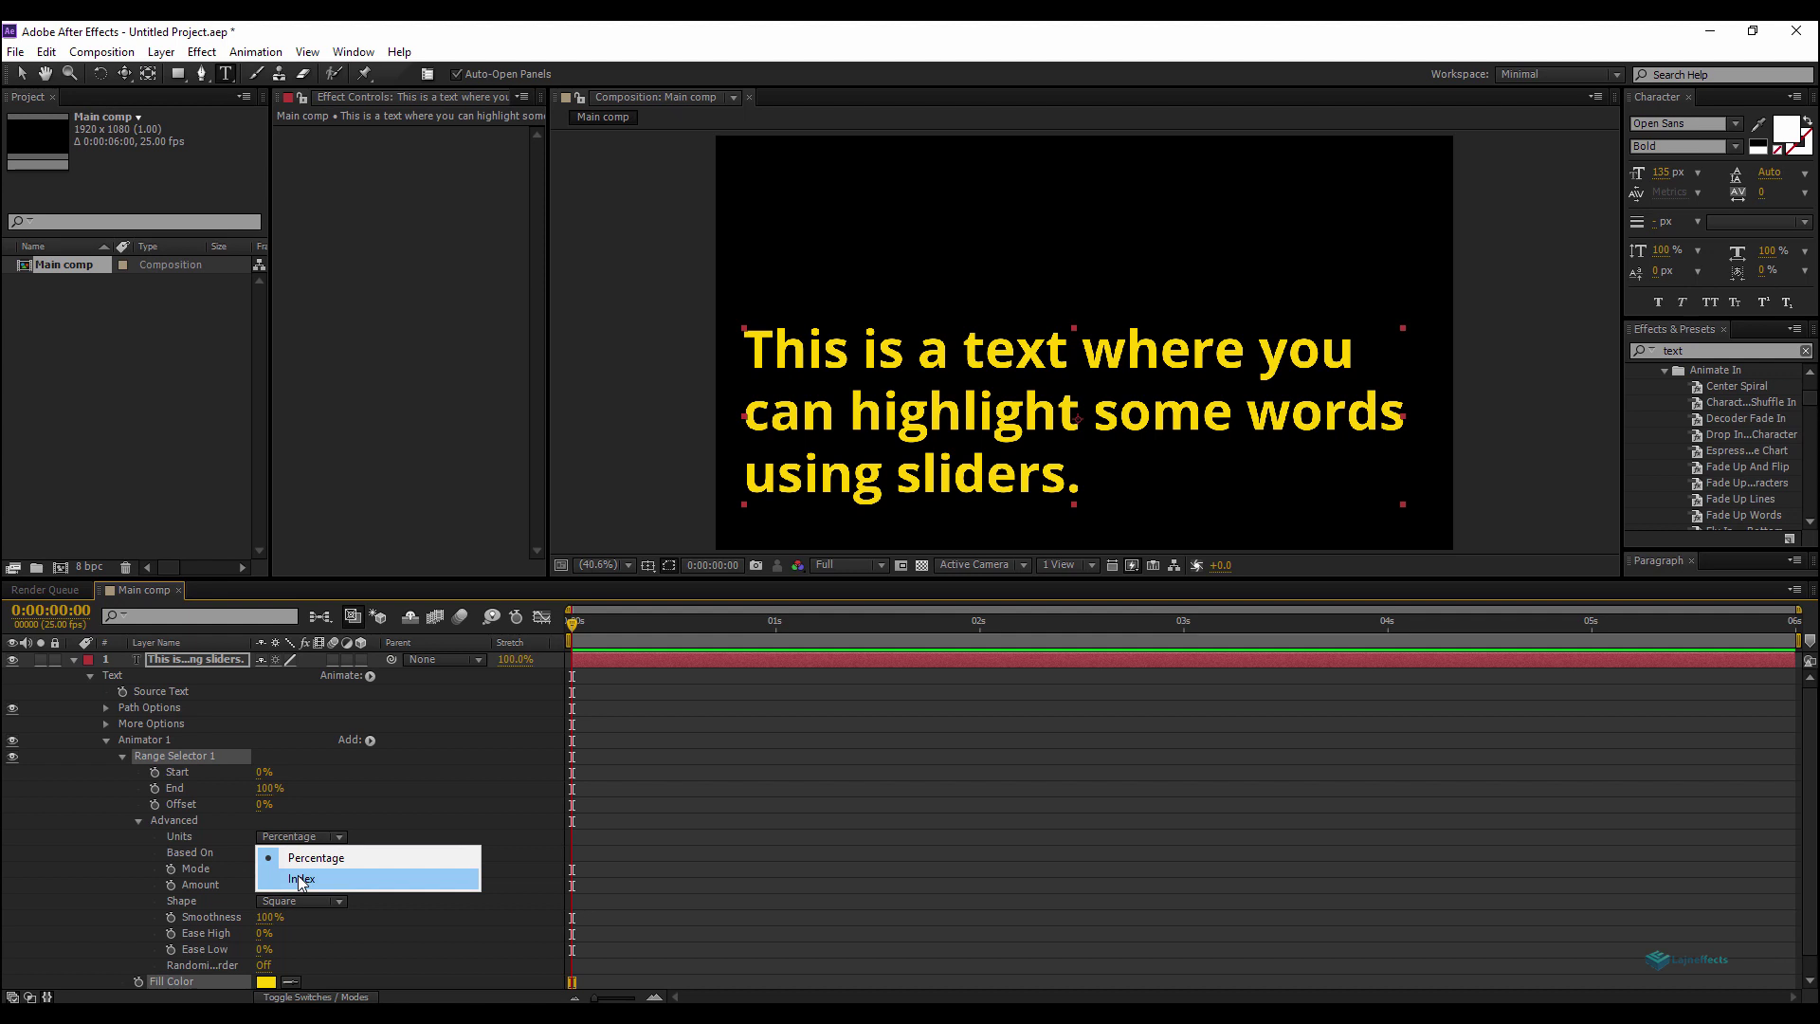
left_click(301, 879)
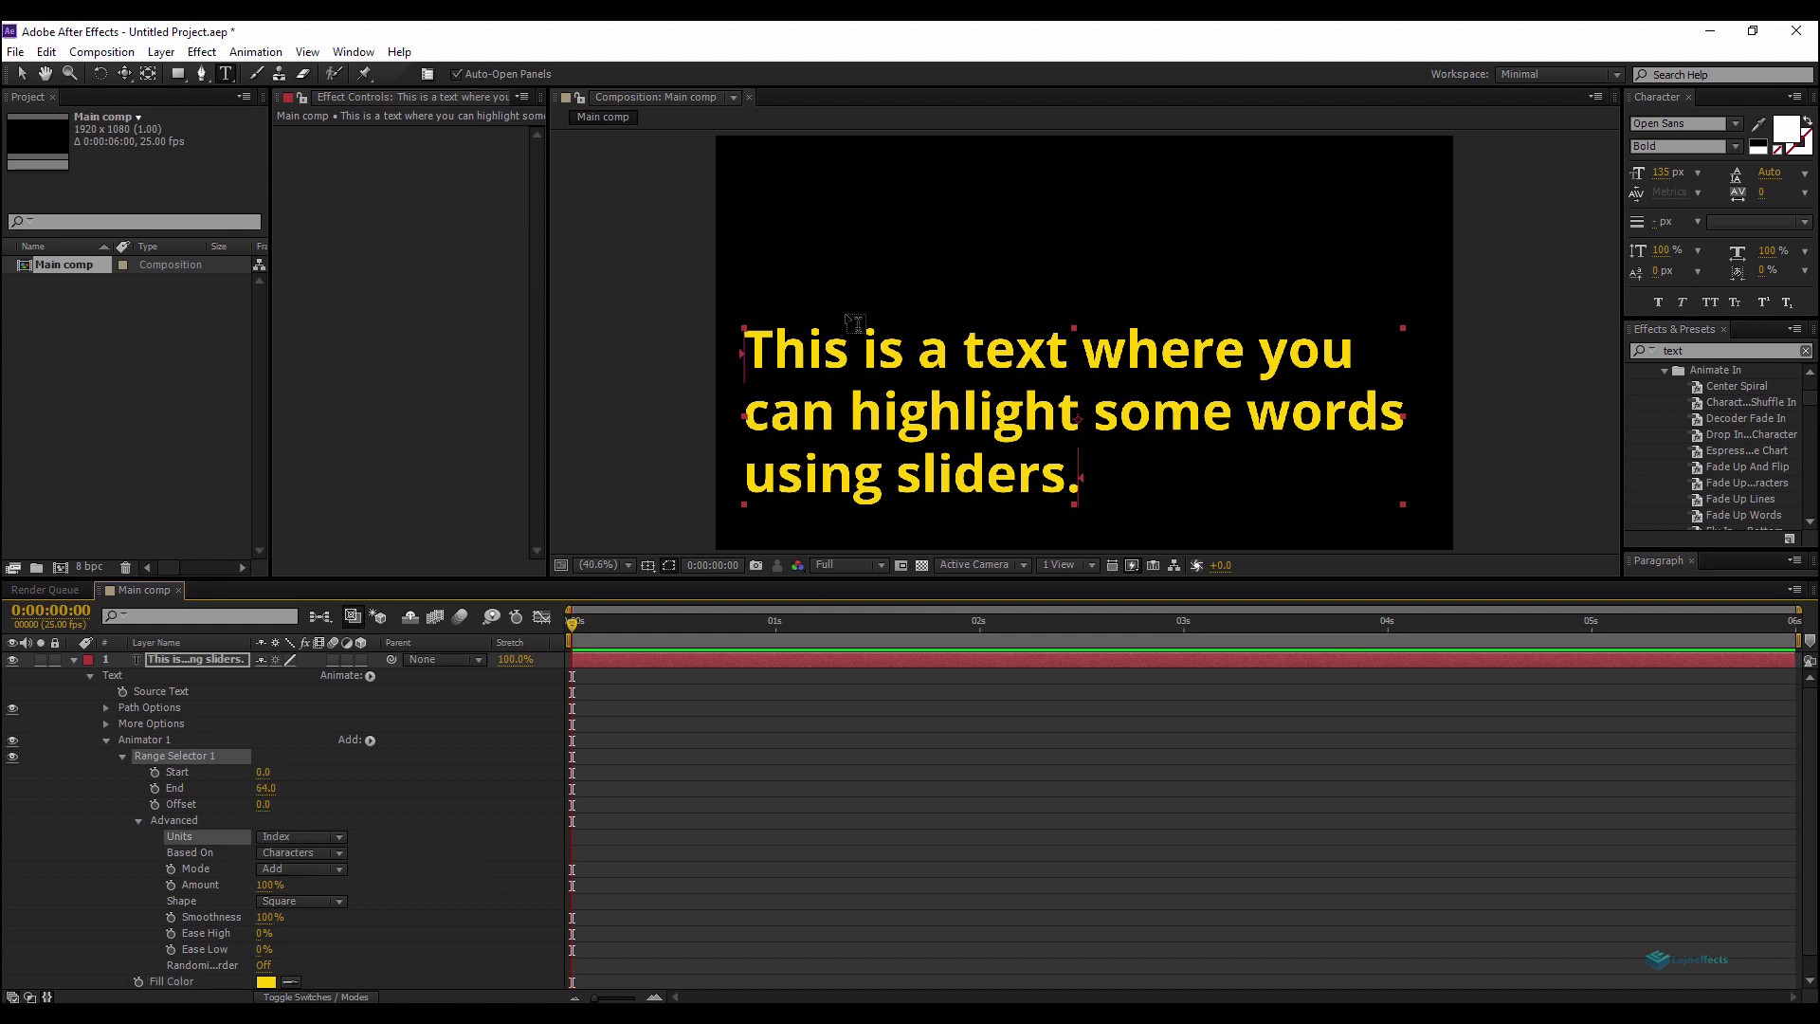
left_click(301, 857)
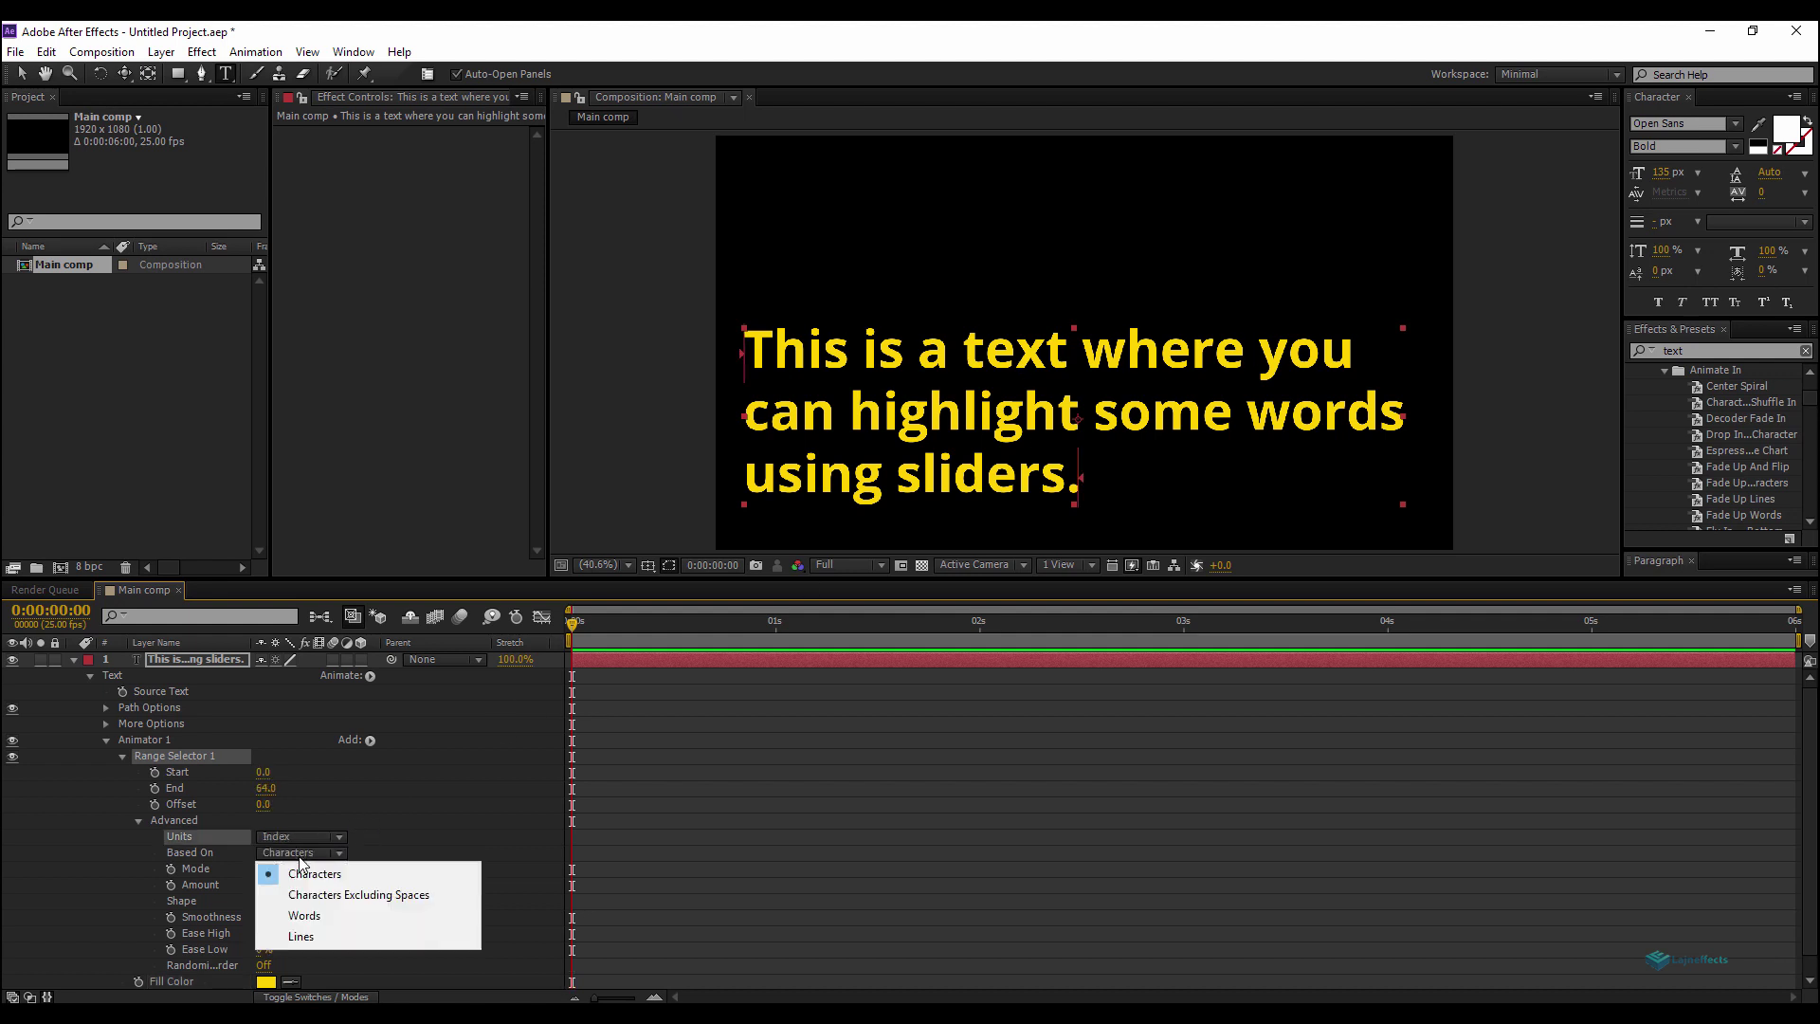
left_click(303, 914)
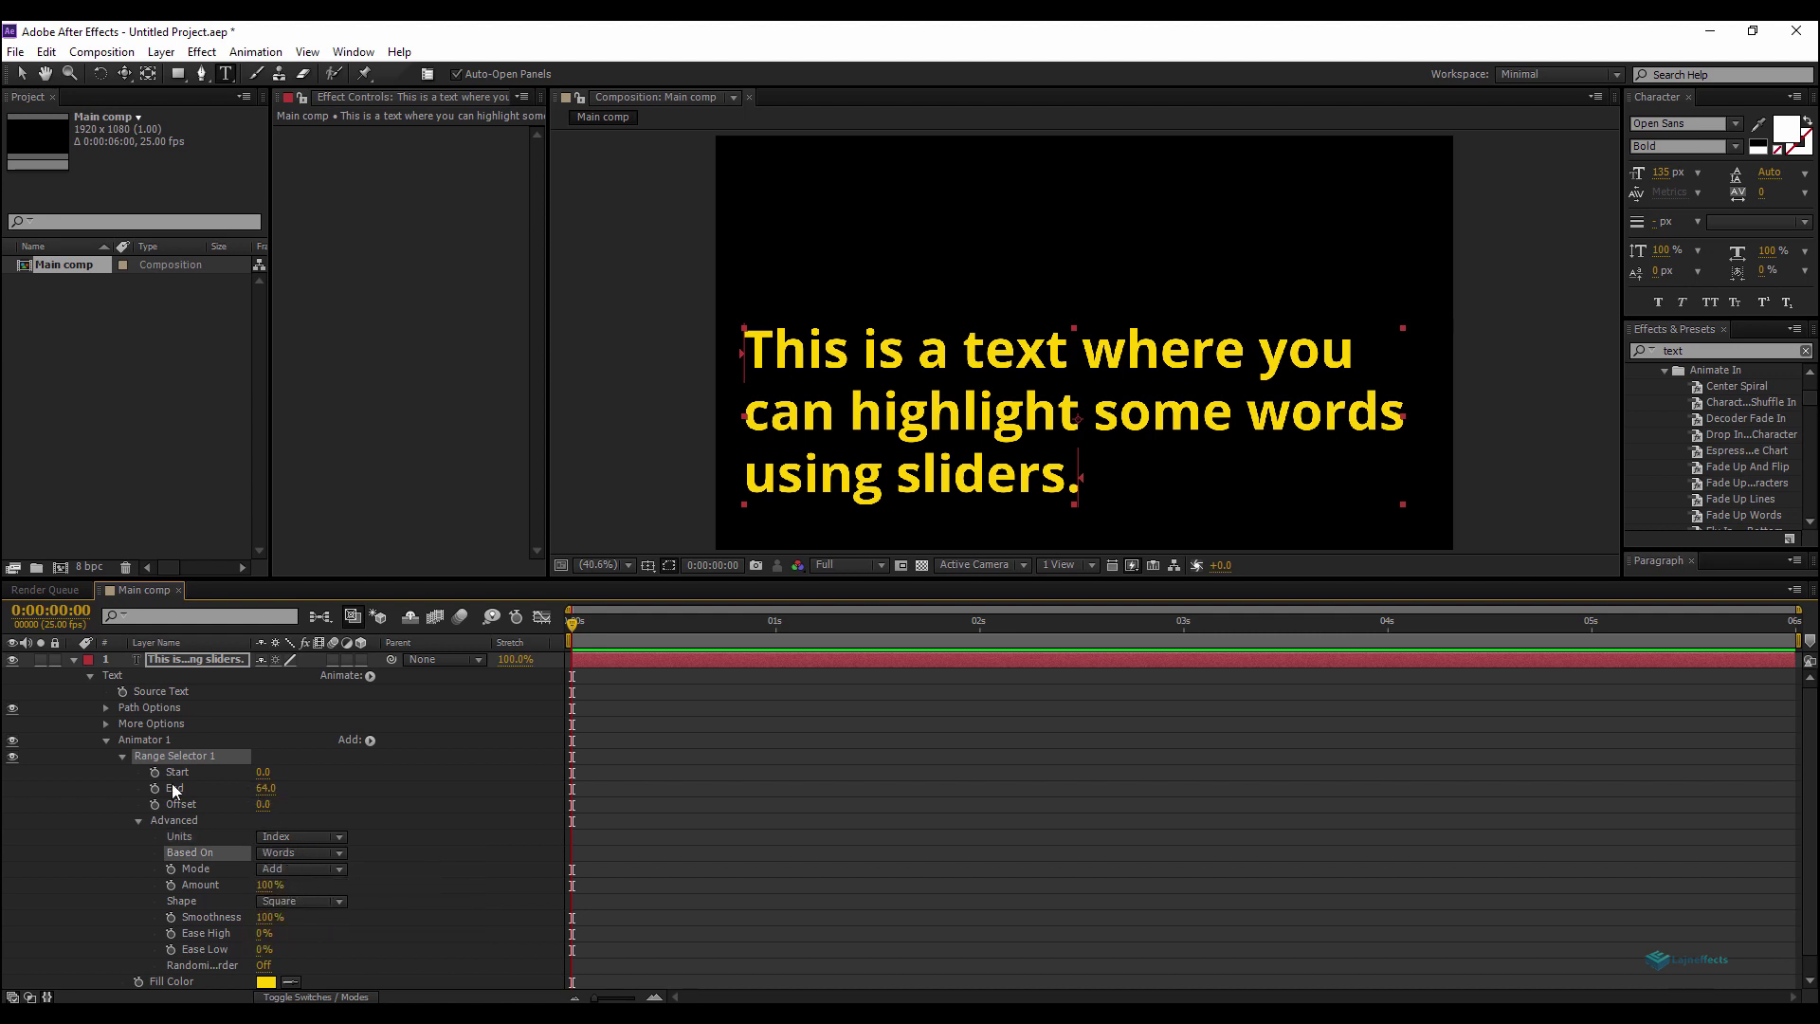
Set the End value of Range Selector 1 to 1 so only one word is colored.
left_click(266, 791)
type("1")
key("Return")
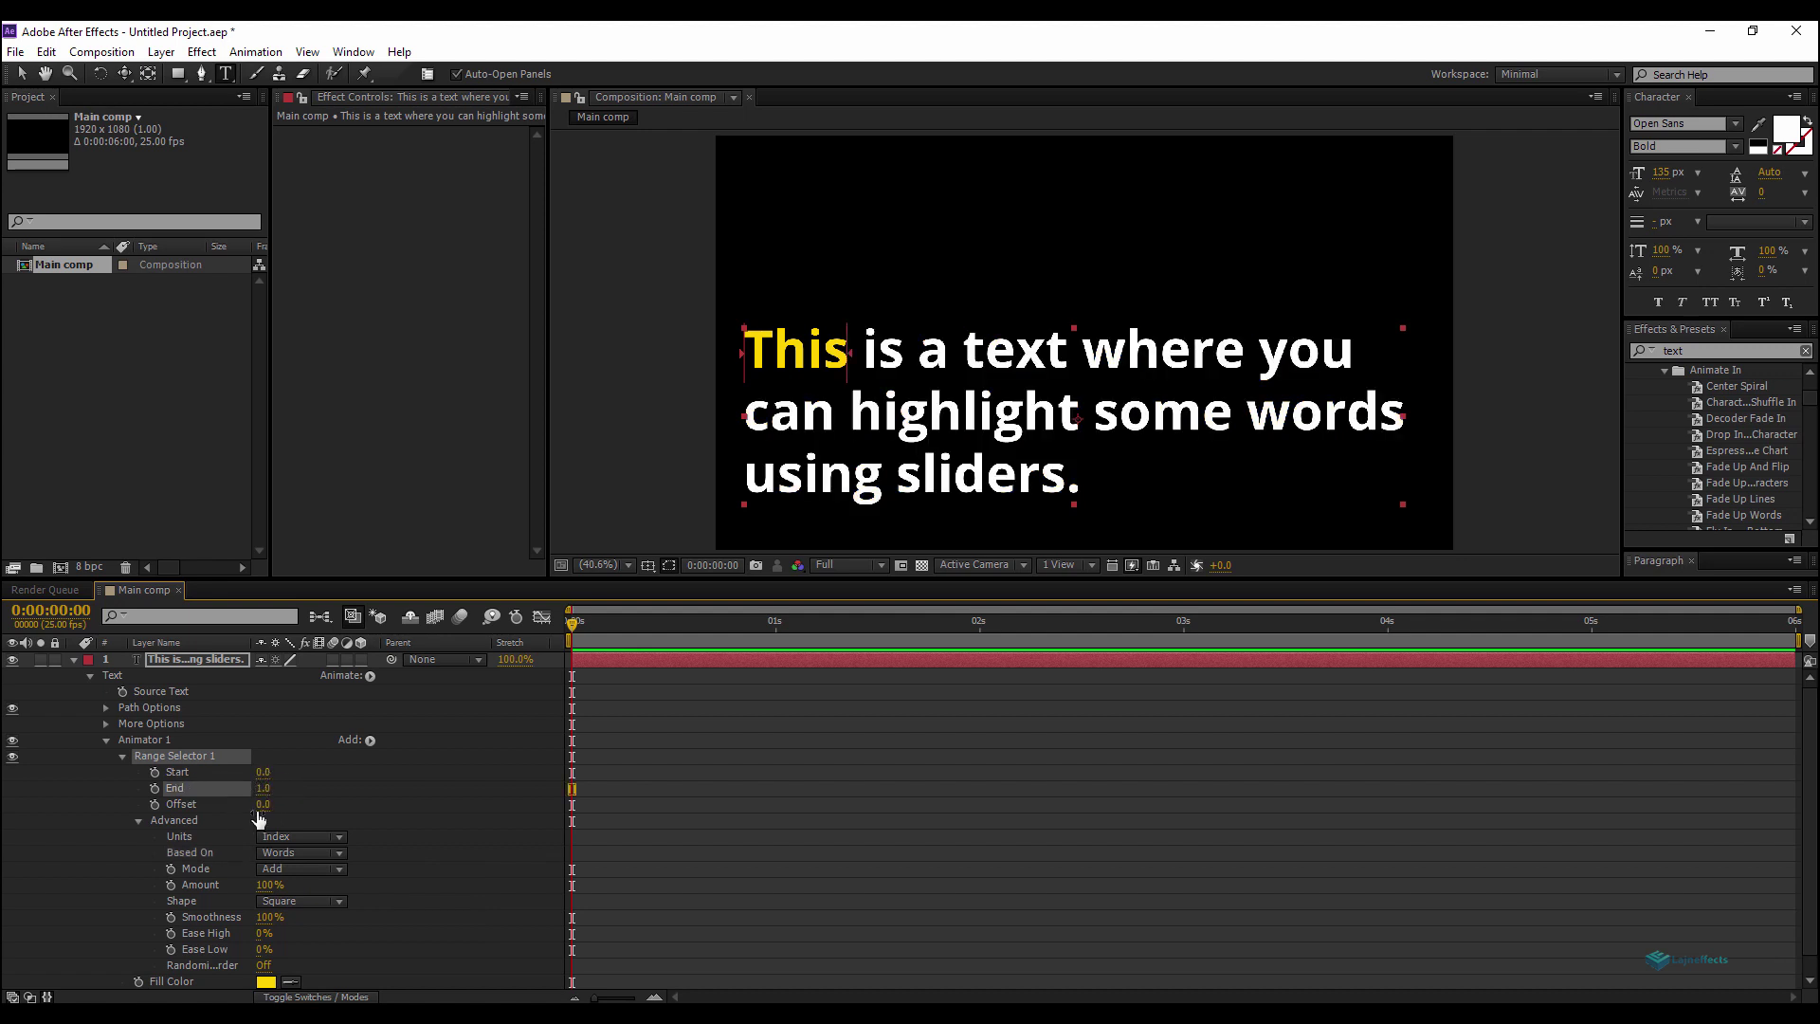
Try shifting the highlight along the words by setting the Offset of Range Selector 1 to 1.
mouse_move(265, 814)
left_mouse_down()
mouse_move(283, 805)
mouse_move(267, 815)
left_mouse_up()
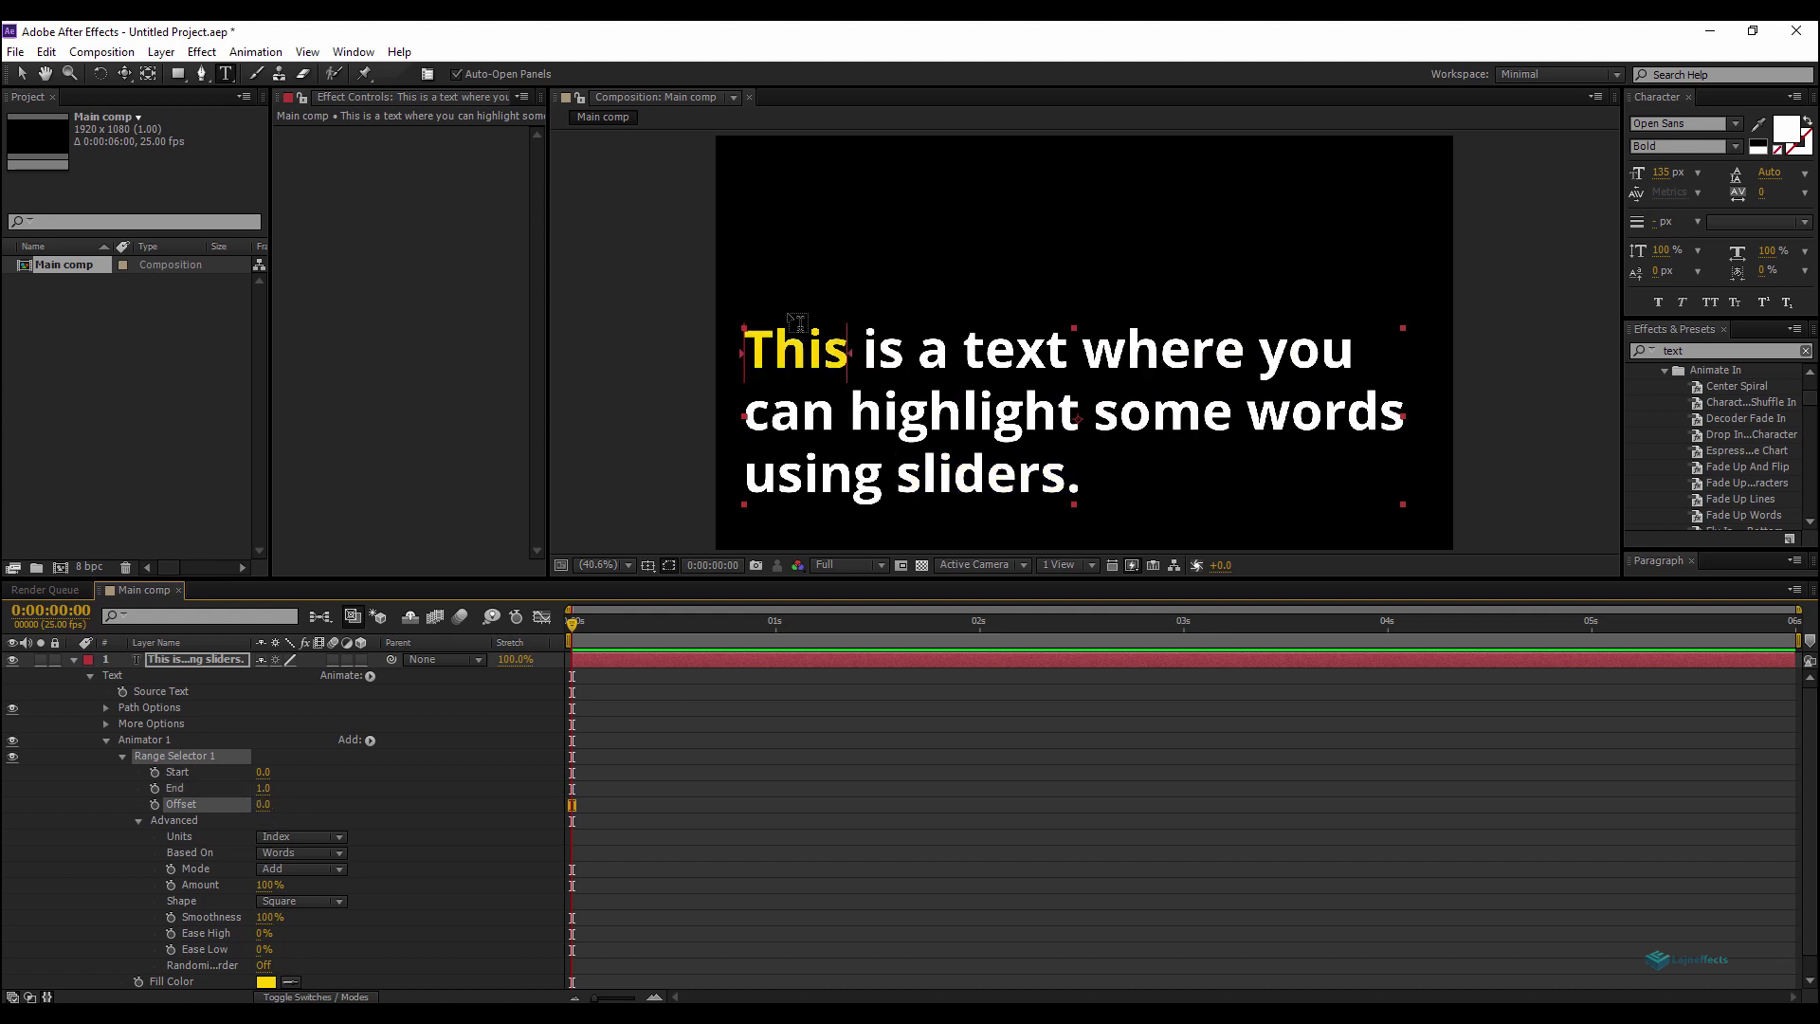
left_click(262, 805)
type("1")
key("Return")
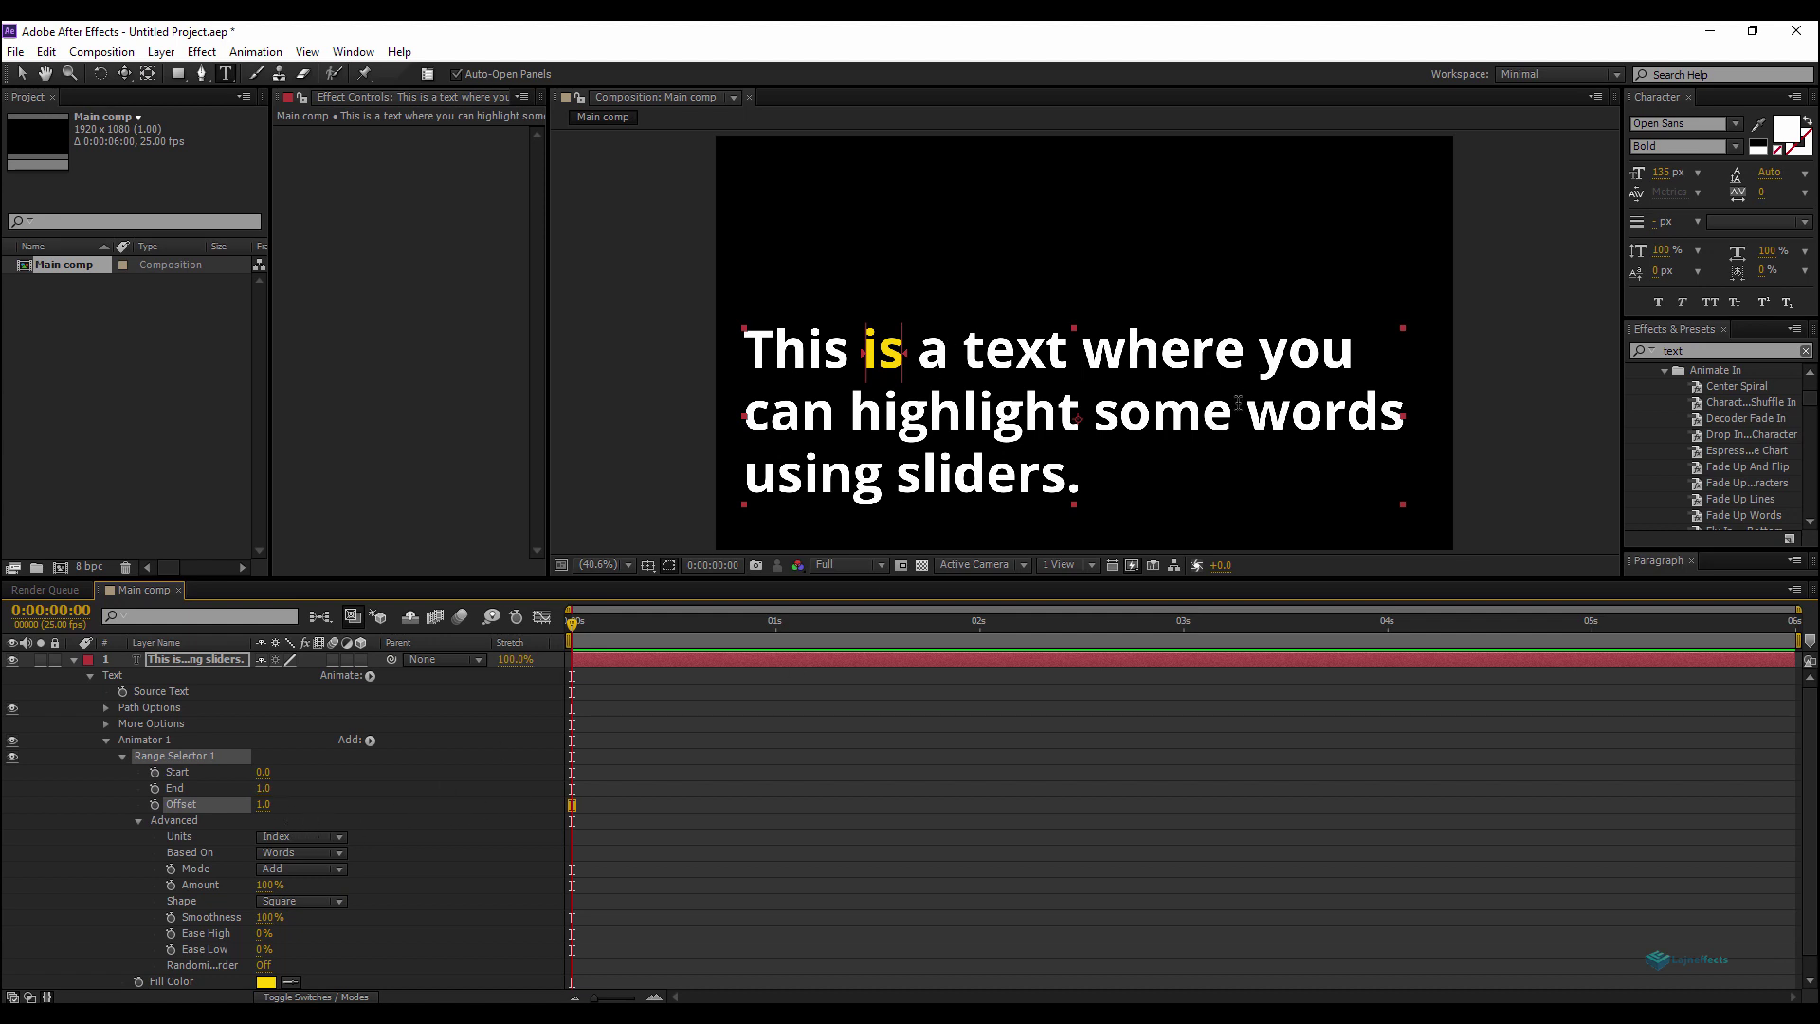
Add a new adjustment layer to the composition and rename it ctrl.
left_click(528, 801)
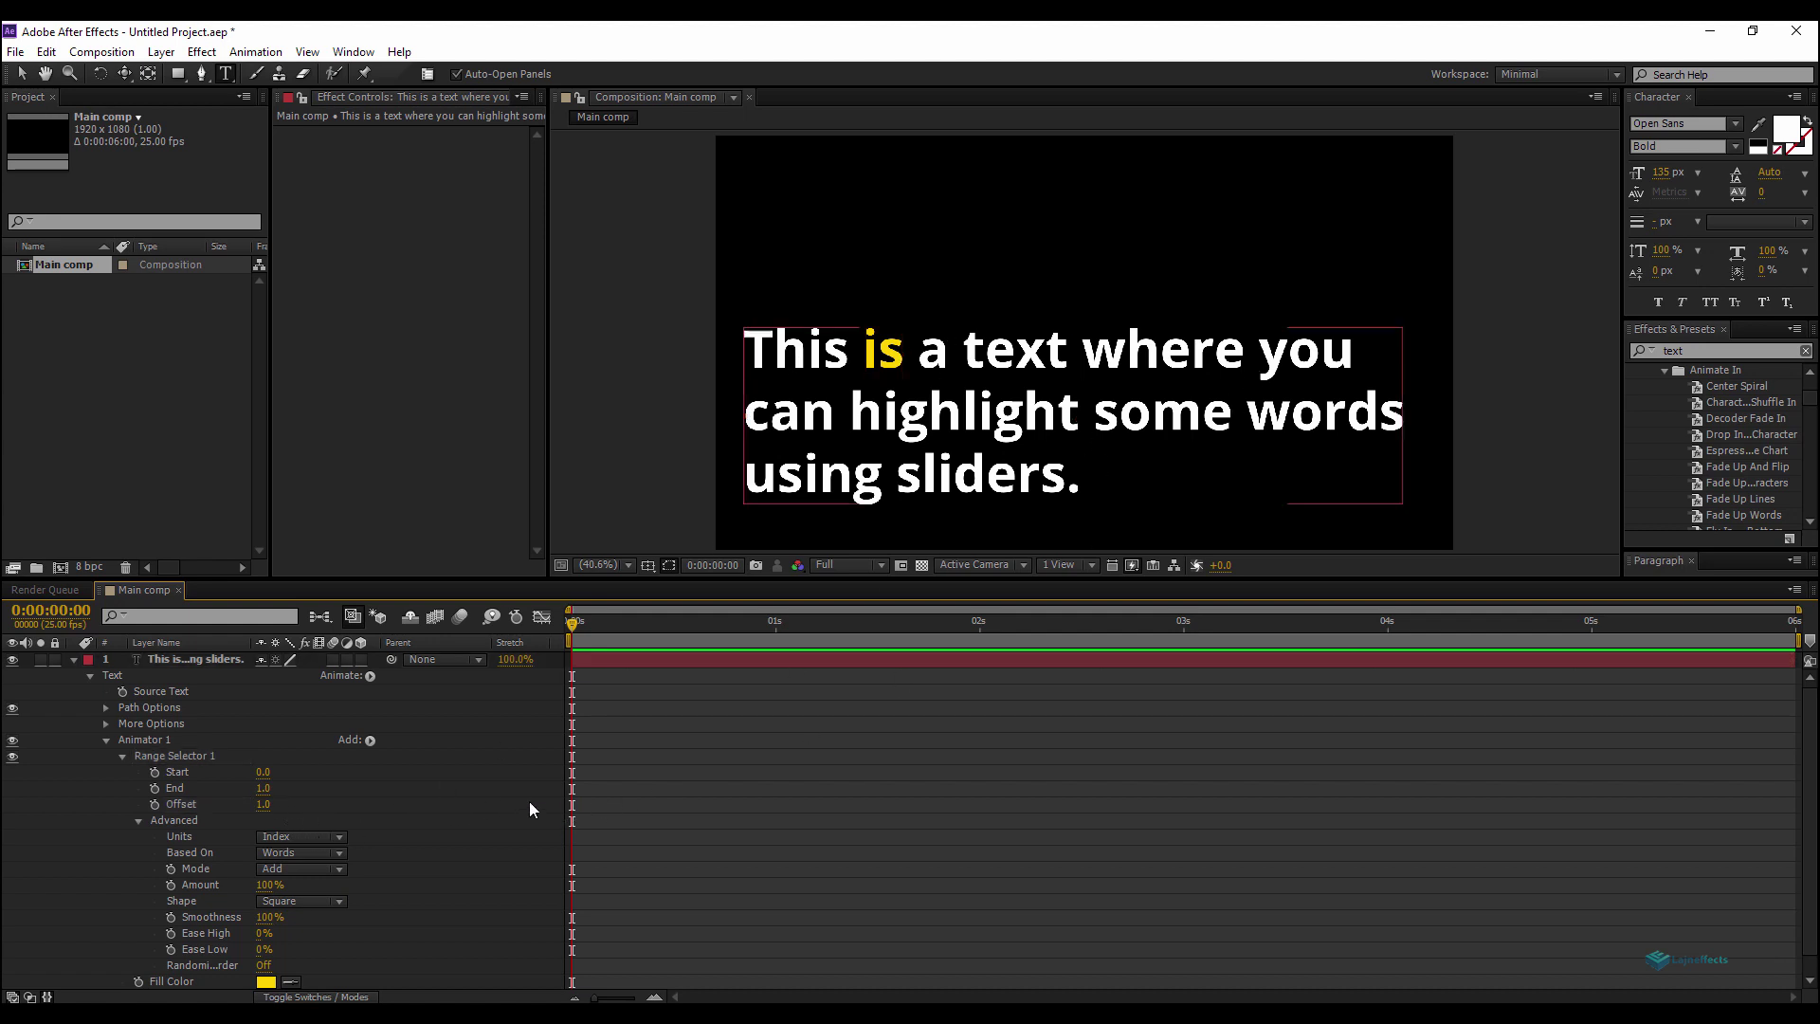
right_click(639, 779)
mouse_move(675, 792)
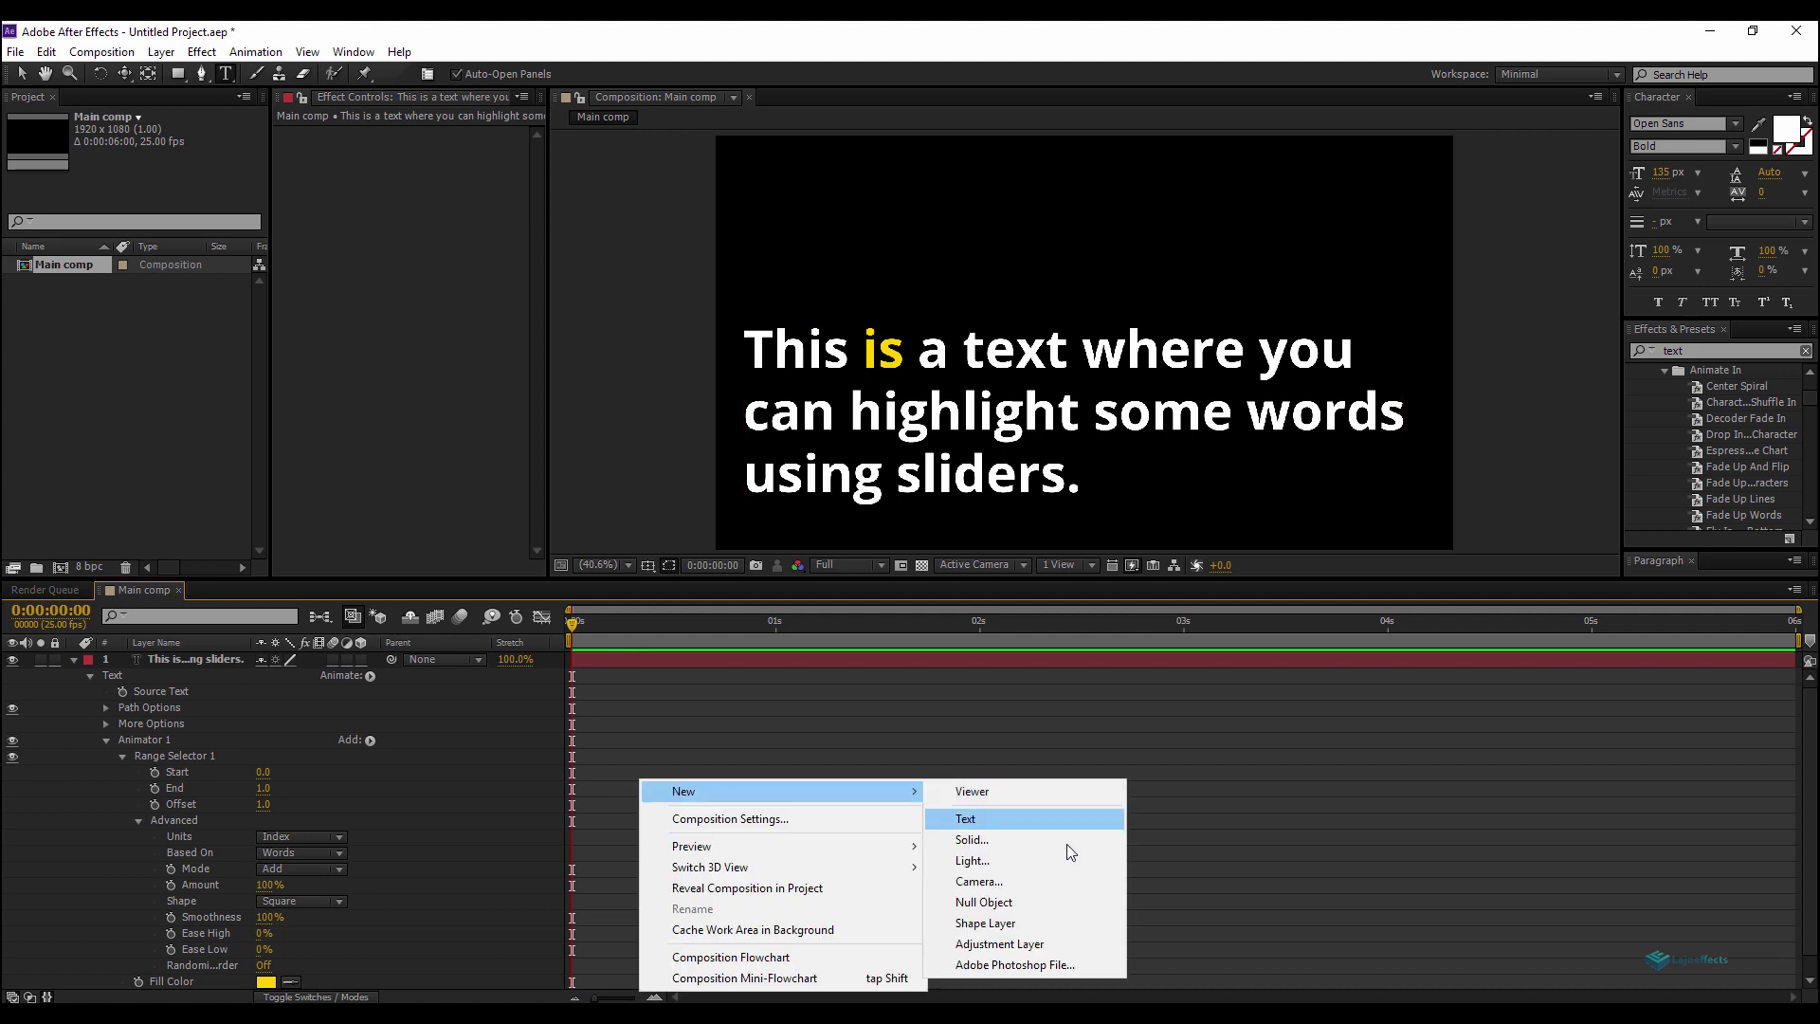
left_click(599, 666)
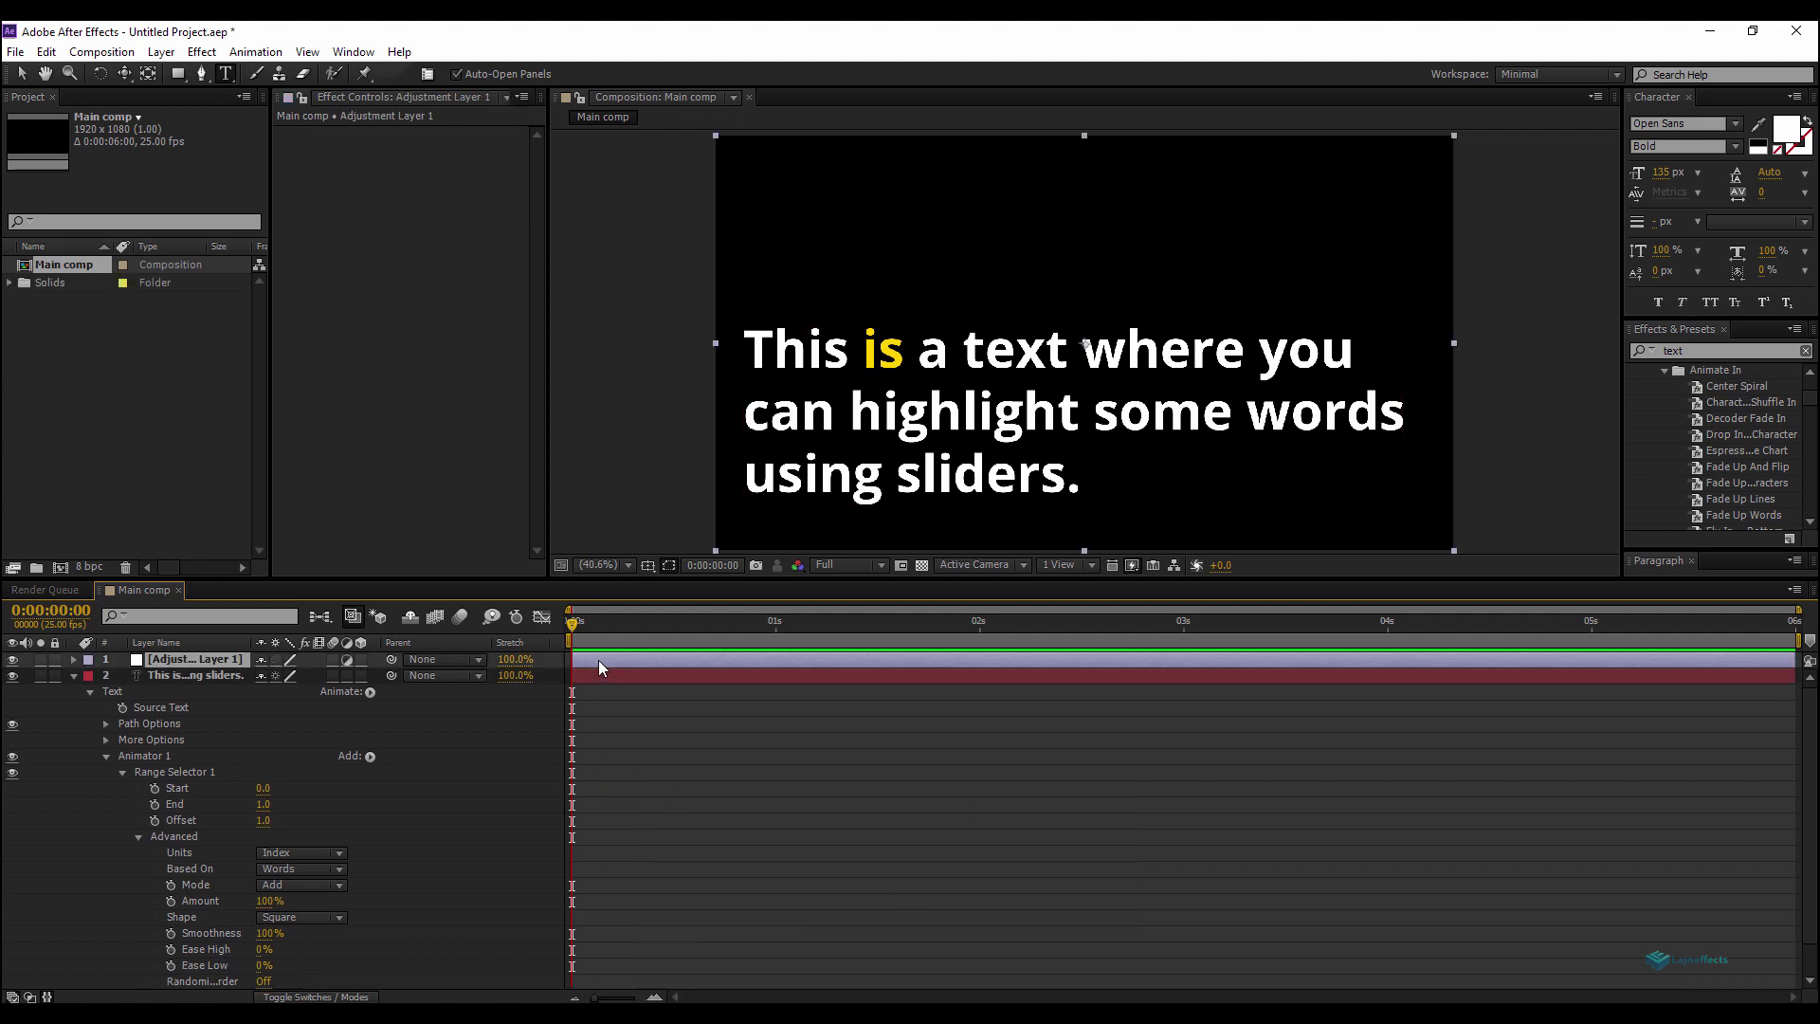
key("Return")
type("ctrl")
key("Return")
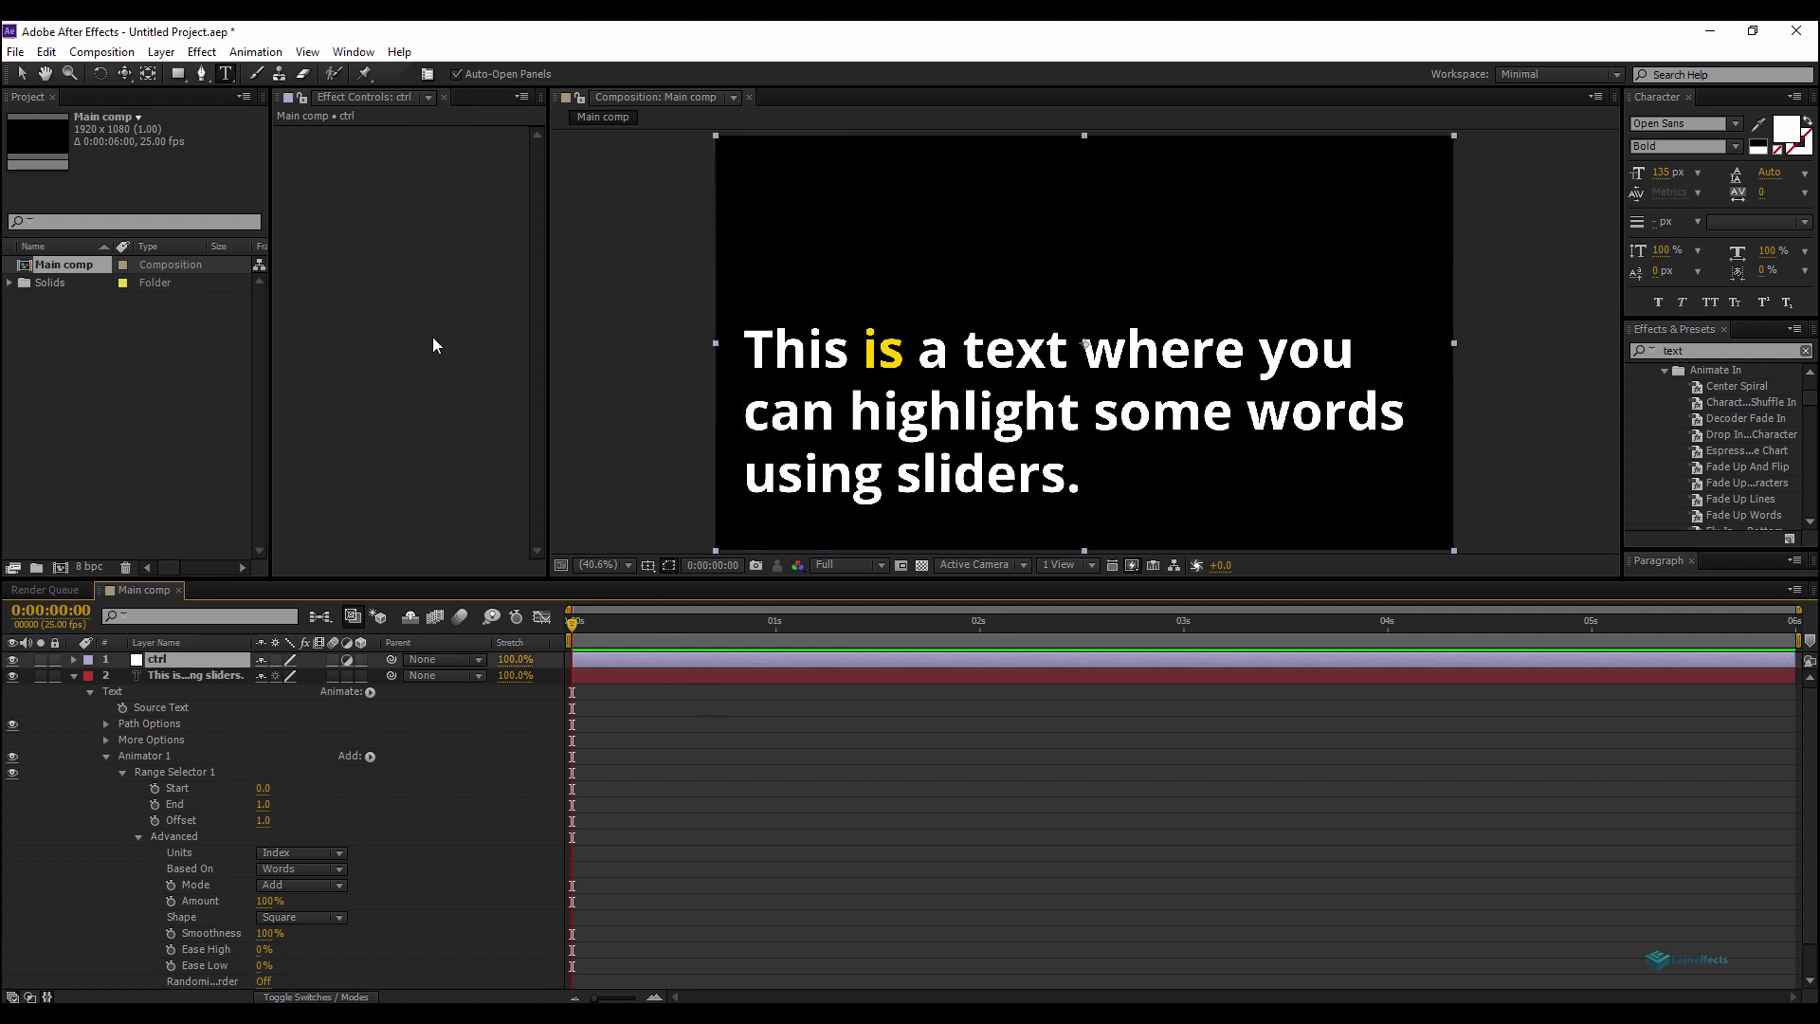
Apply a Slider Control expression effect to the ctrl layer and rename the effect Highlight 01.
right_click(411, 343)
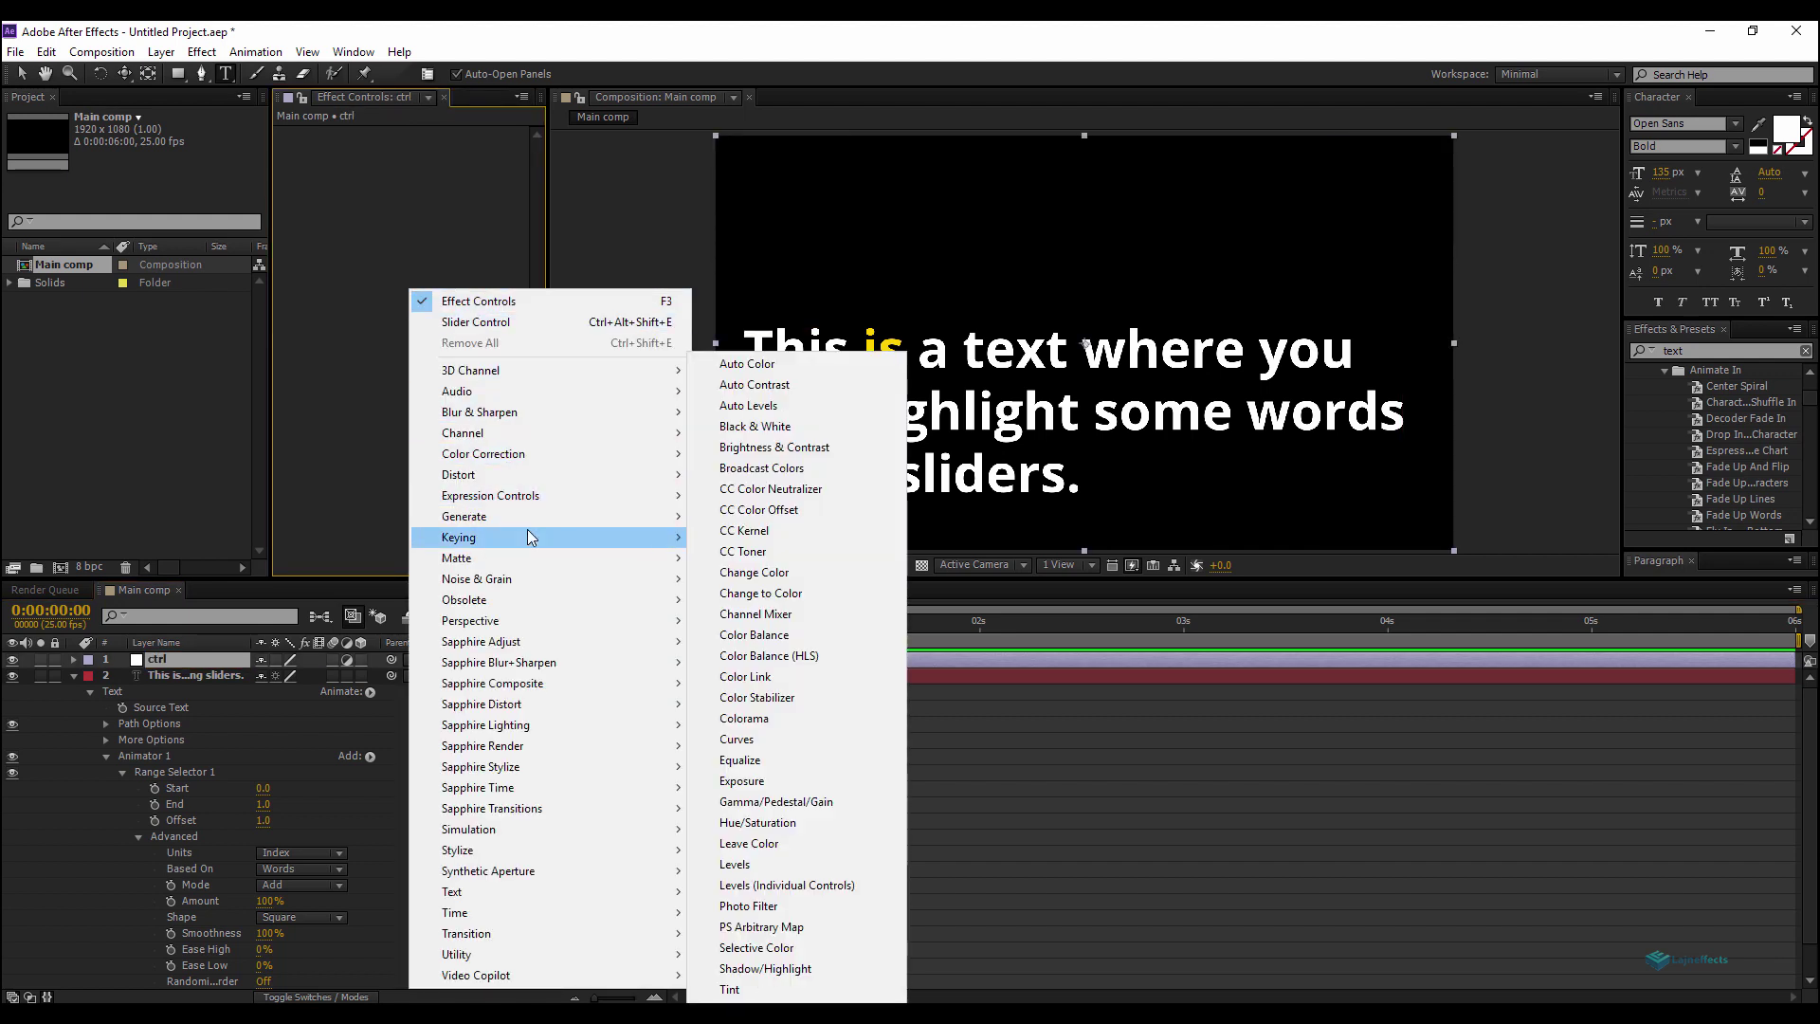
mouse_move(529, 494)
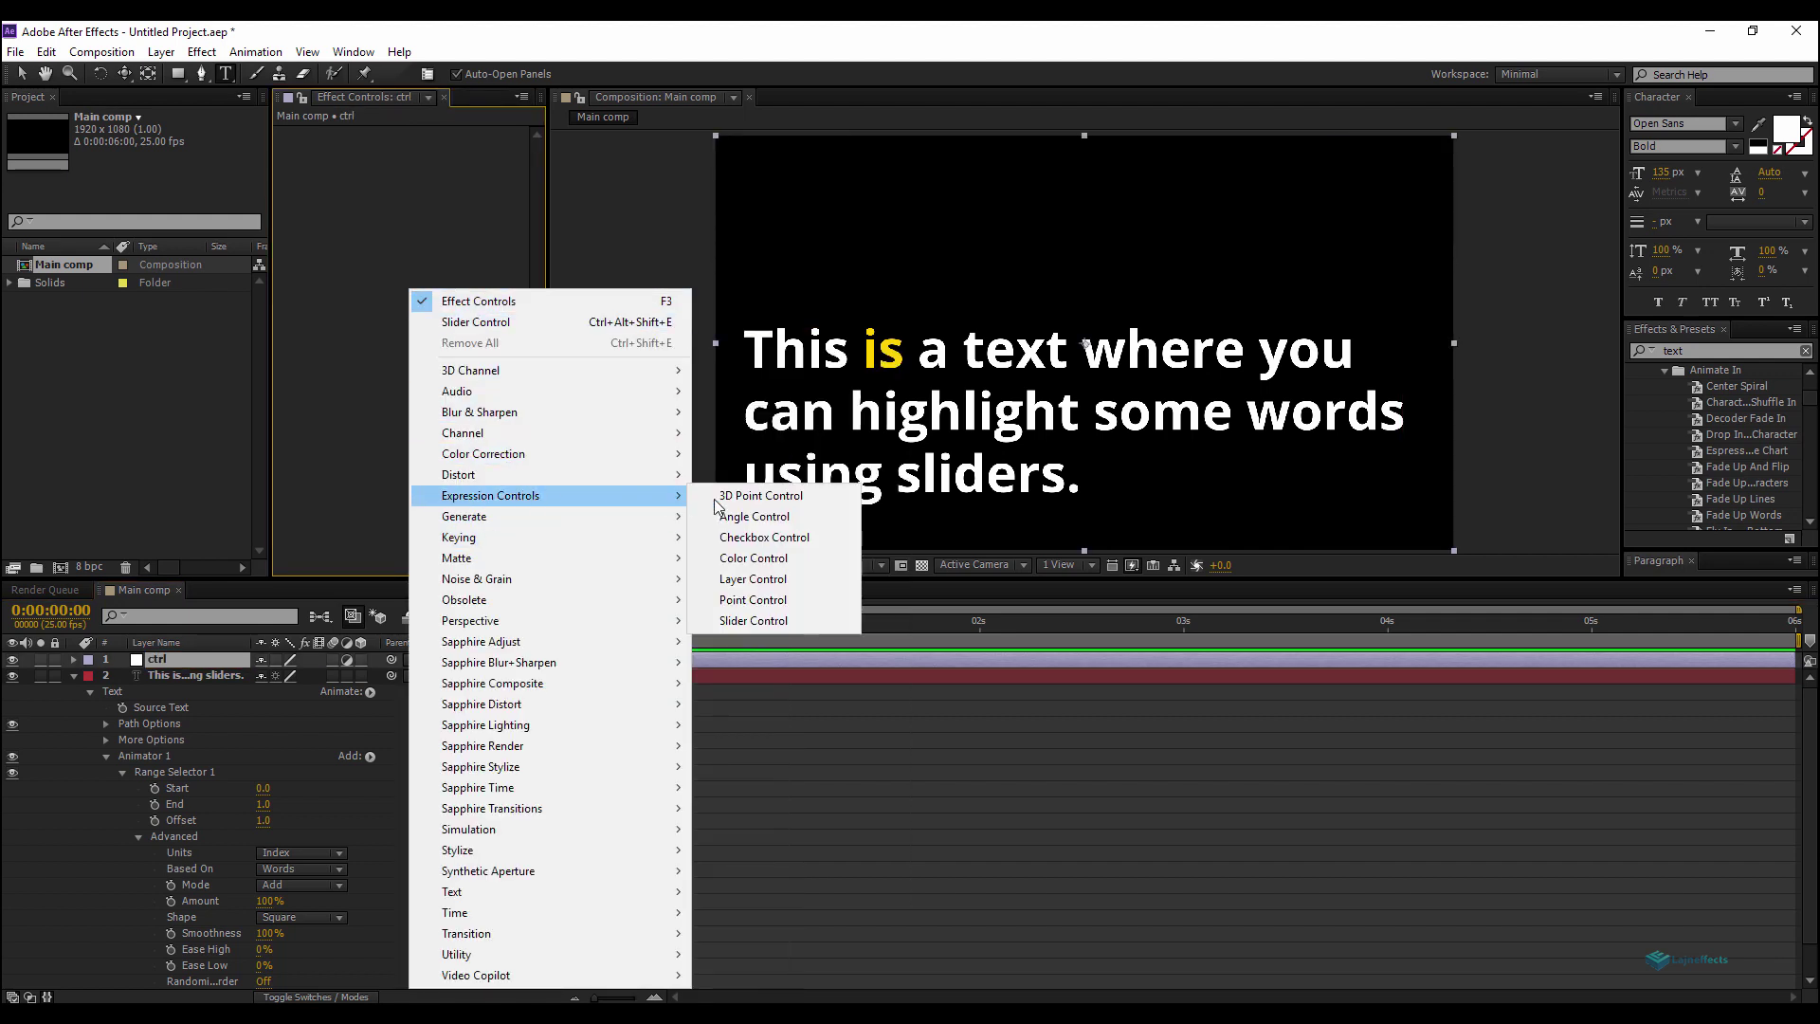
left_click(776, 619)
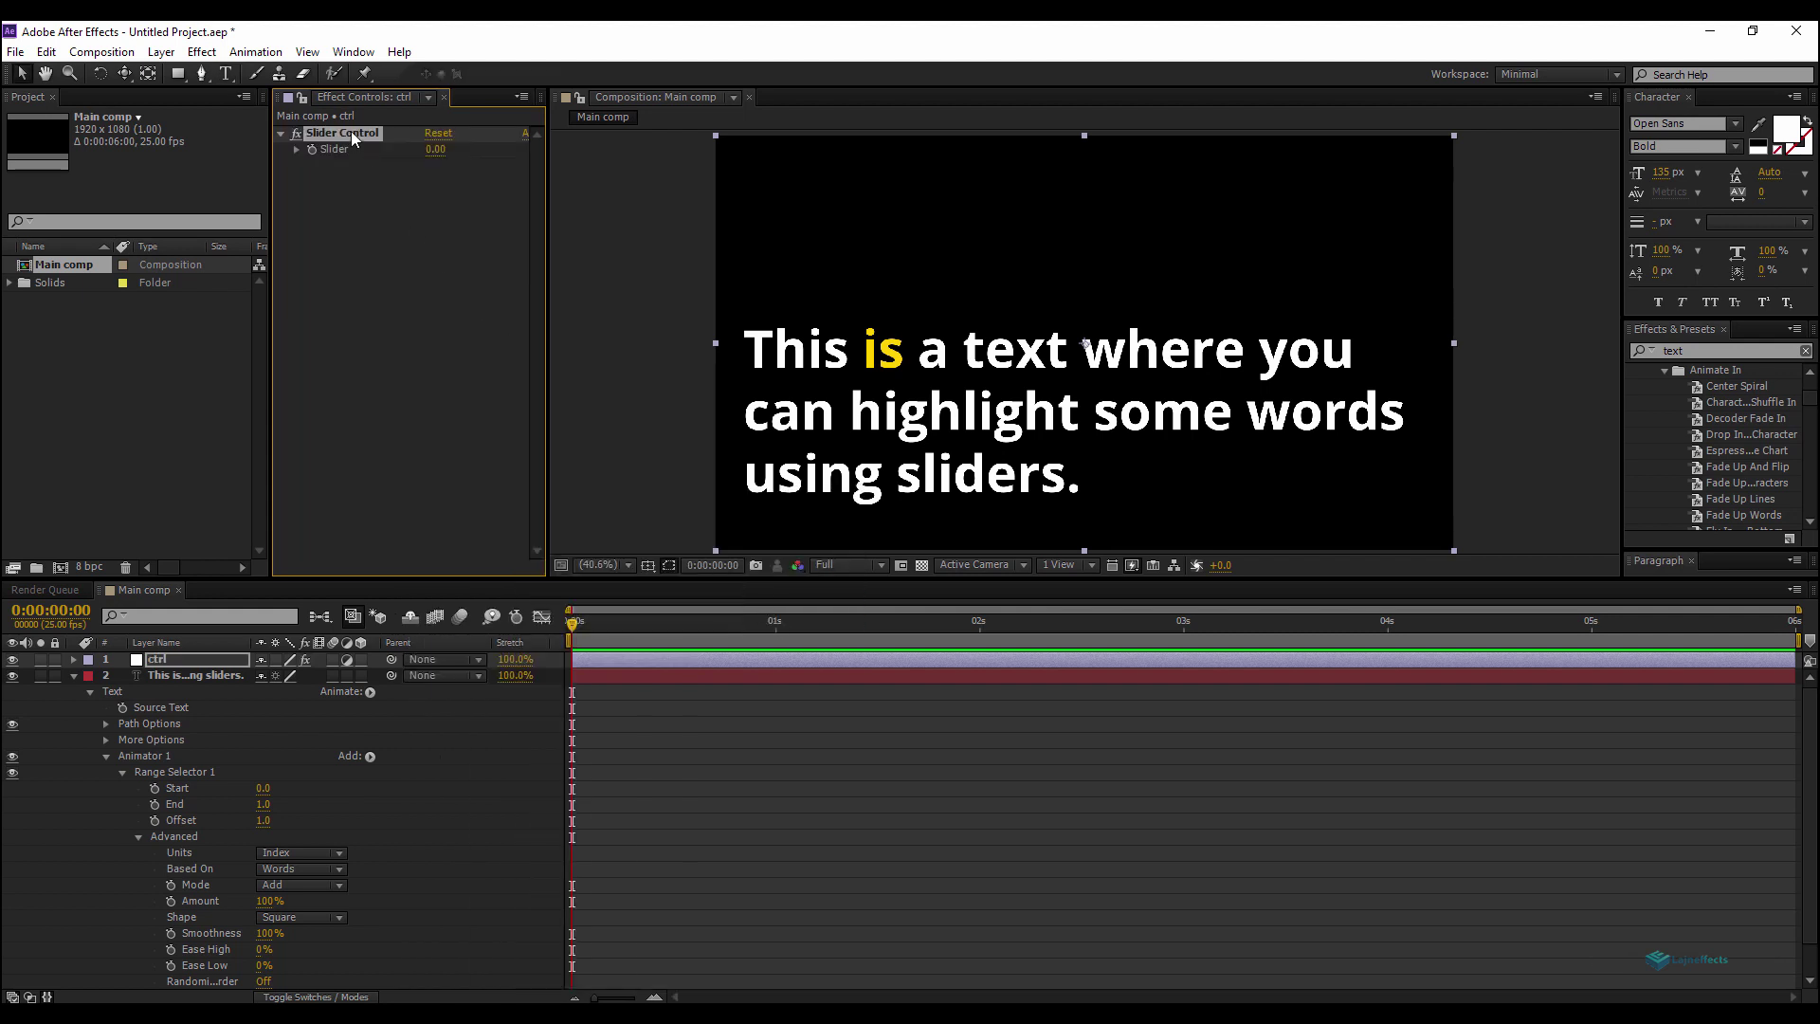
key("Return")
key("Return")
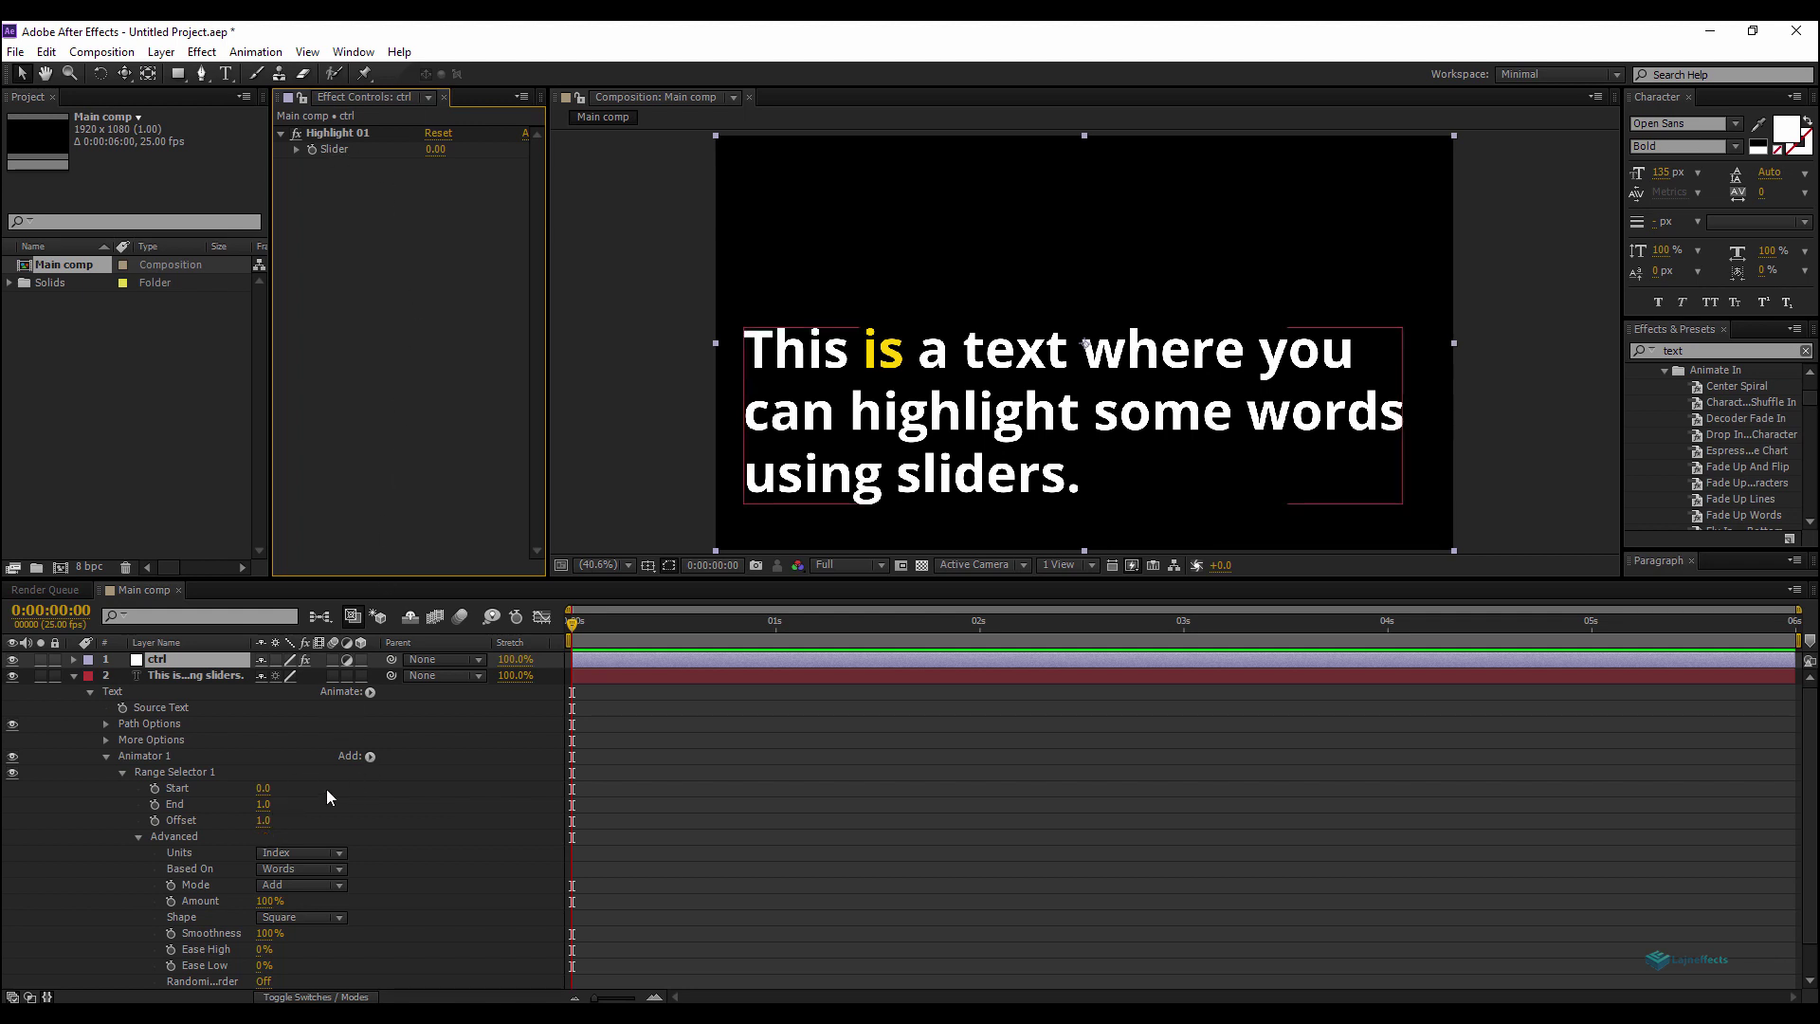
Add an expression to the Offset of Range Selector 1 that links it to the Highlight 01 slider on the ctrl layer.
key("alt")
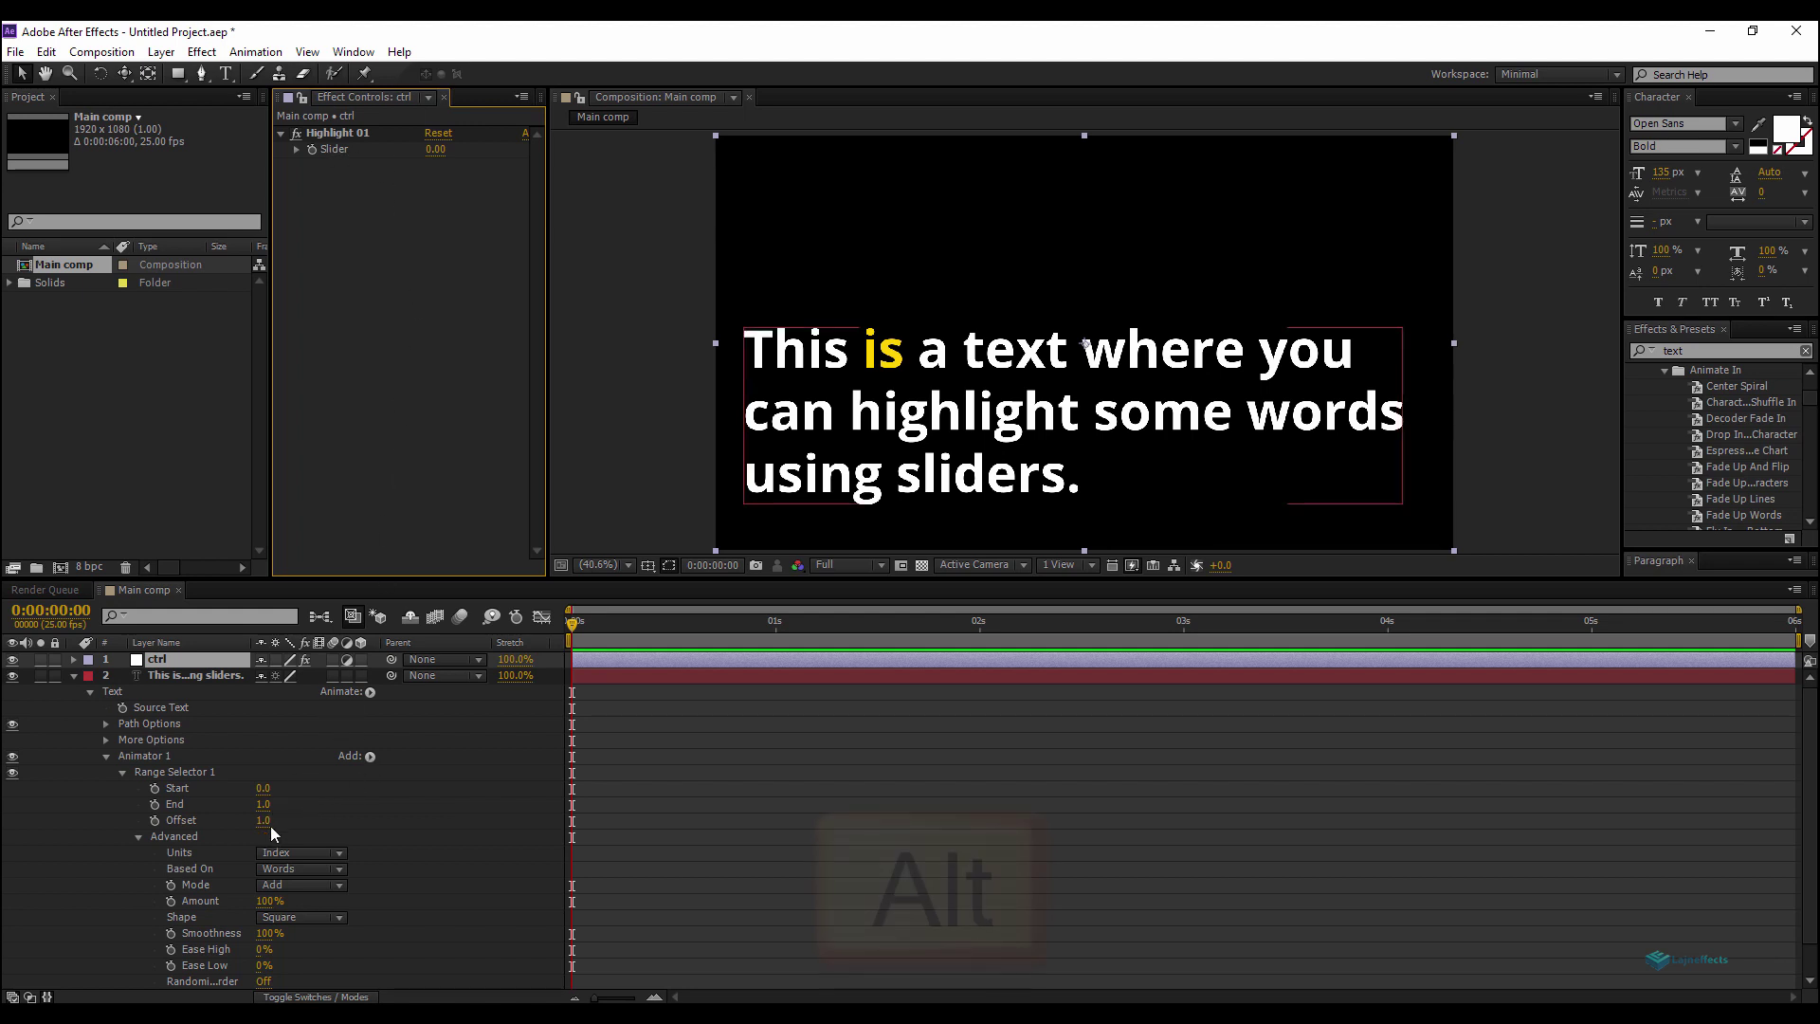
left_click(153, 821, "alt")
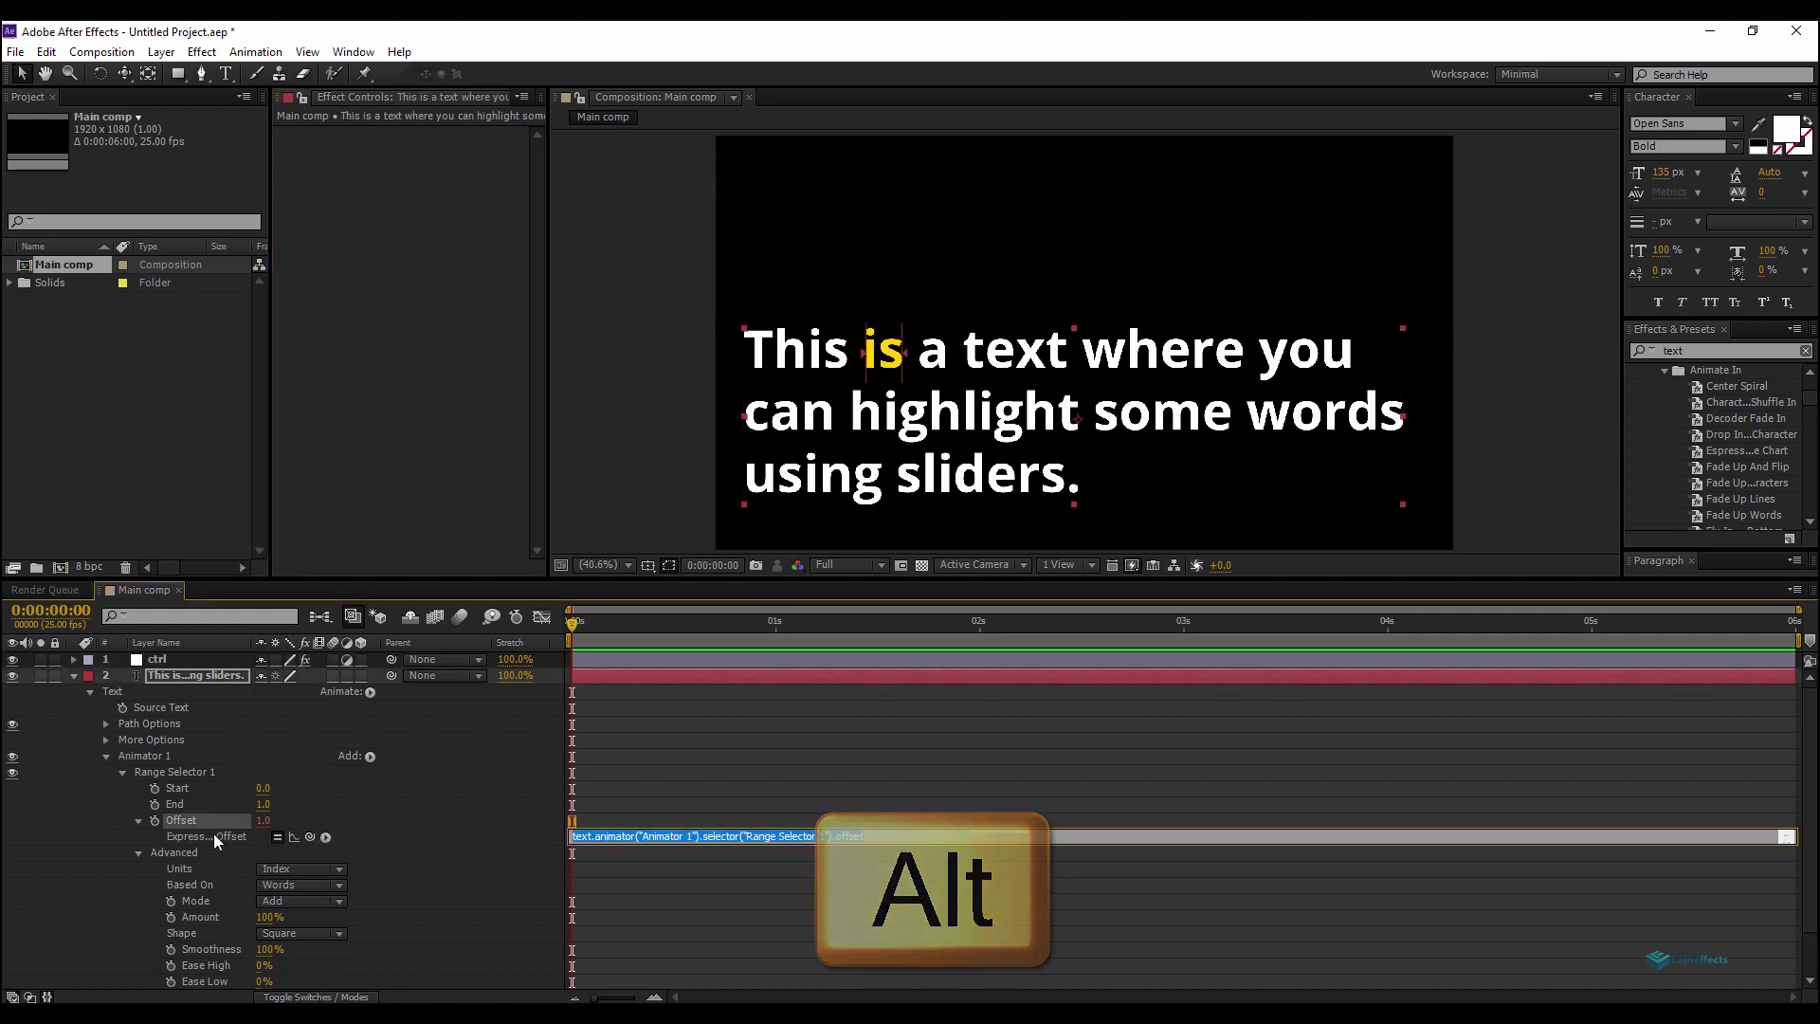
left_click(595, 658)
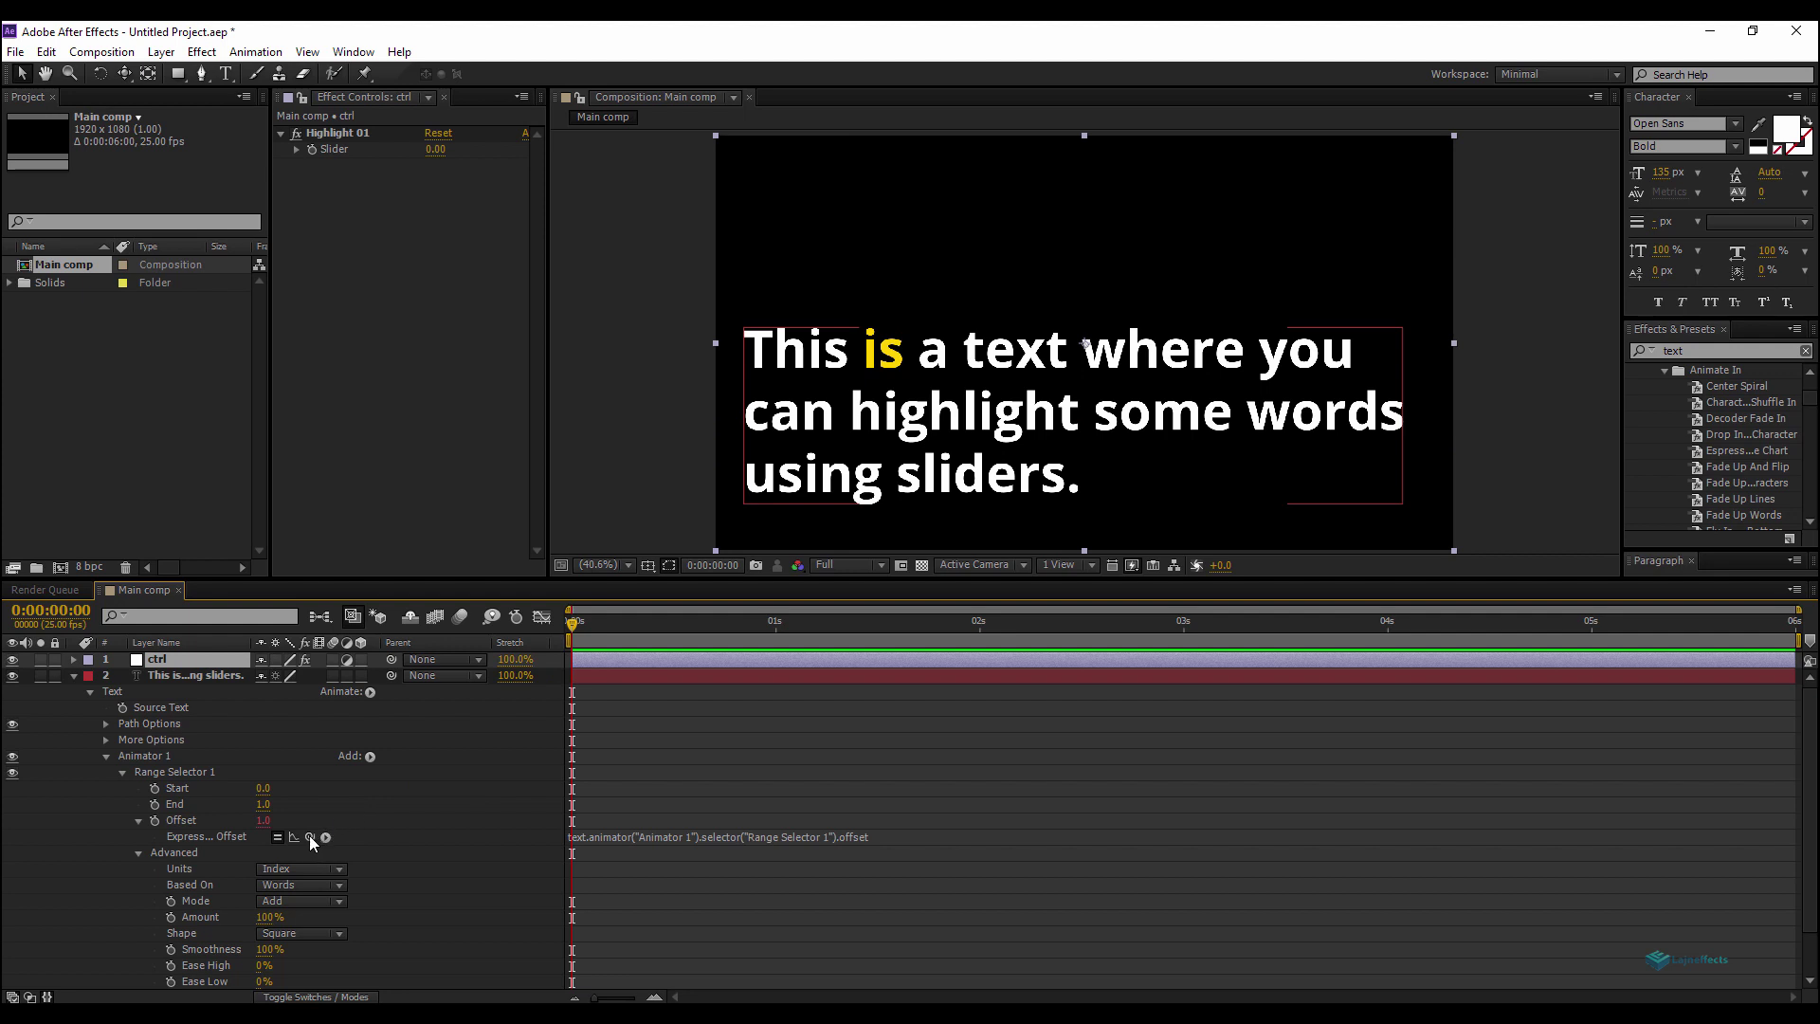
left_click_drag(309, 836, 333, 145)
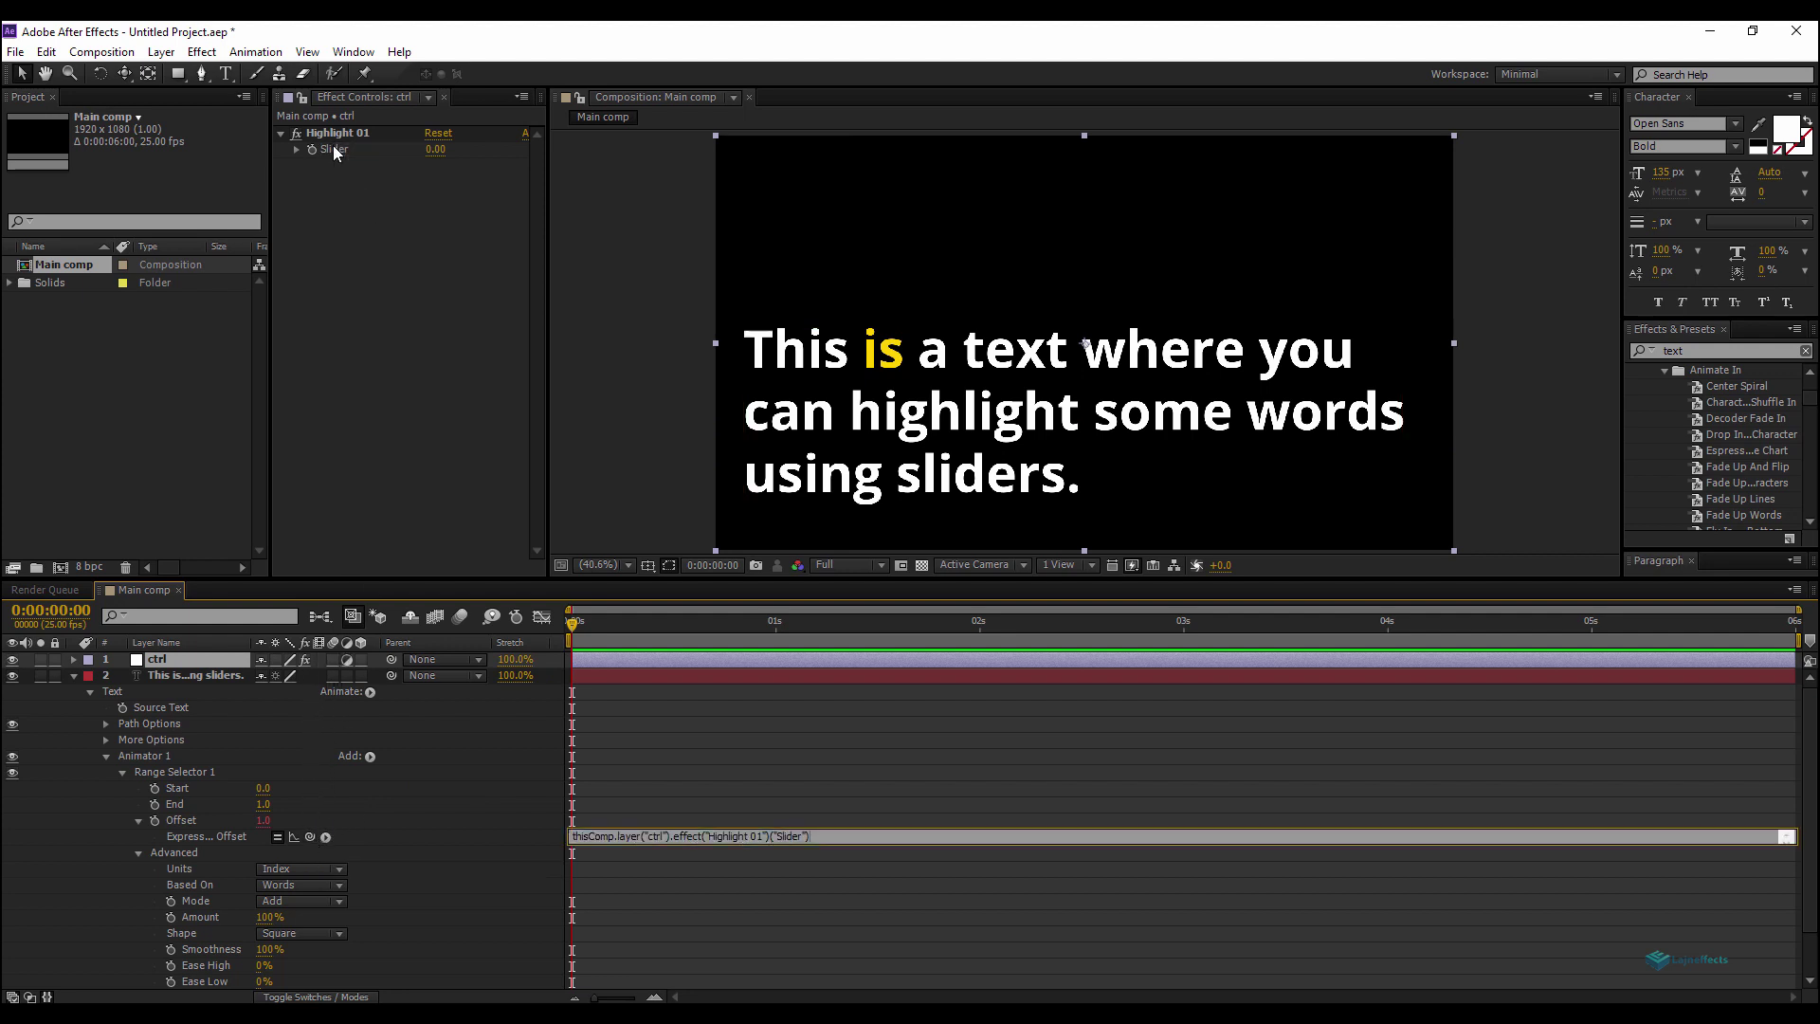
left_click(658, 865)
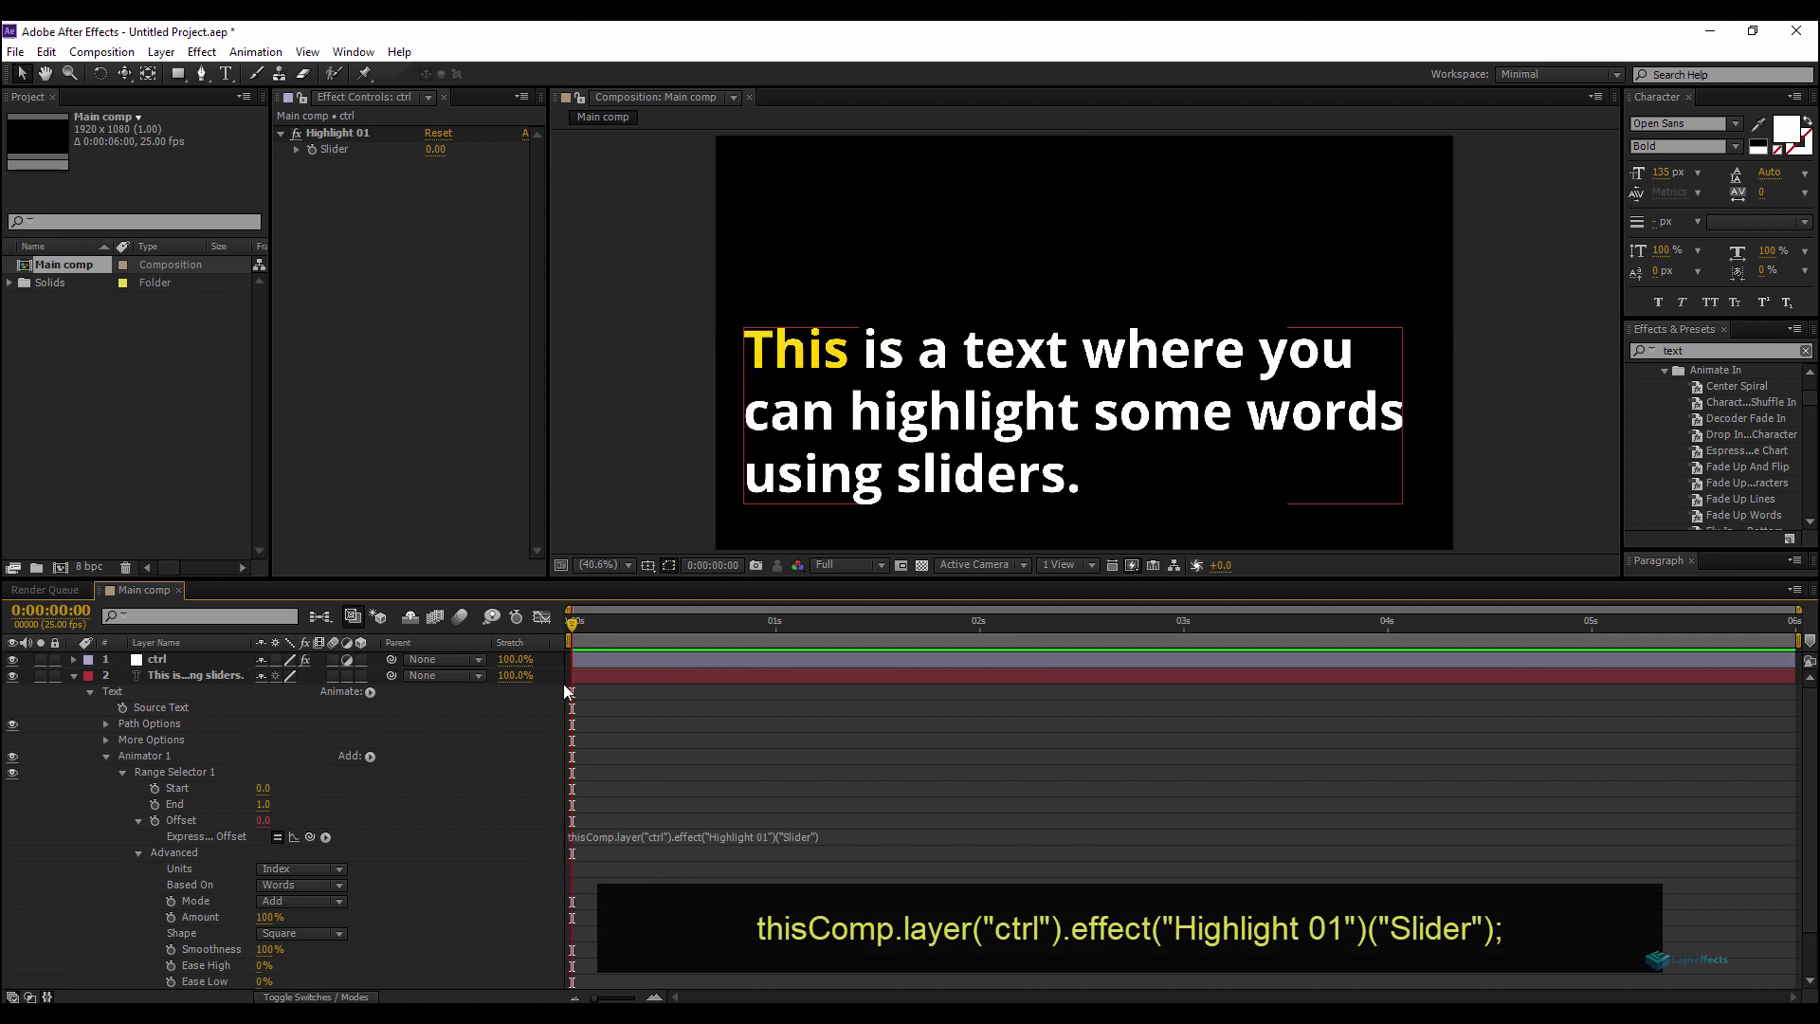
Expand the Highlight 01 slider and scrub it back to 0 to test how the highlight moves across the words.
left_click(298, 149)
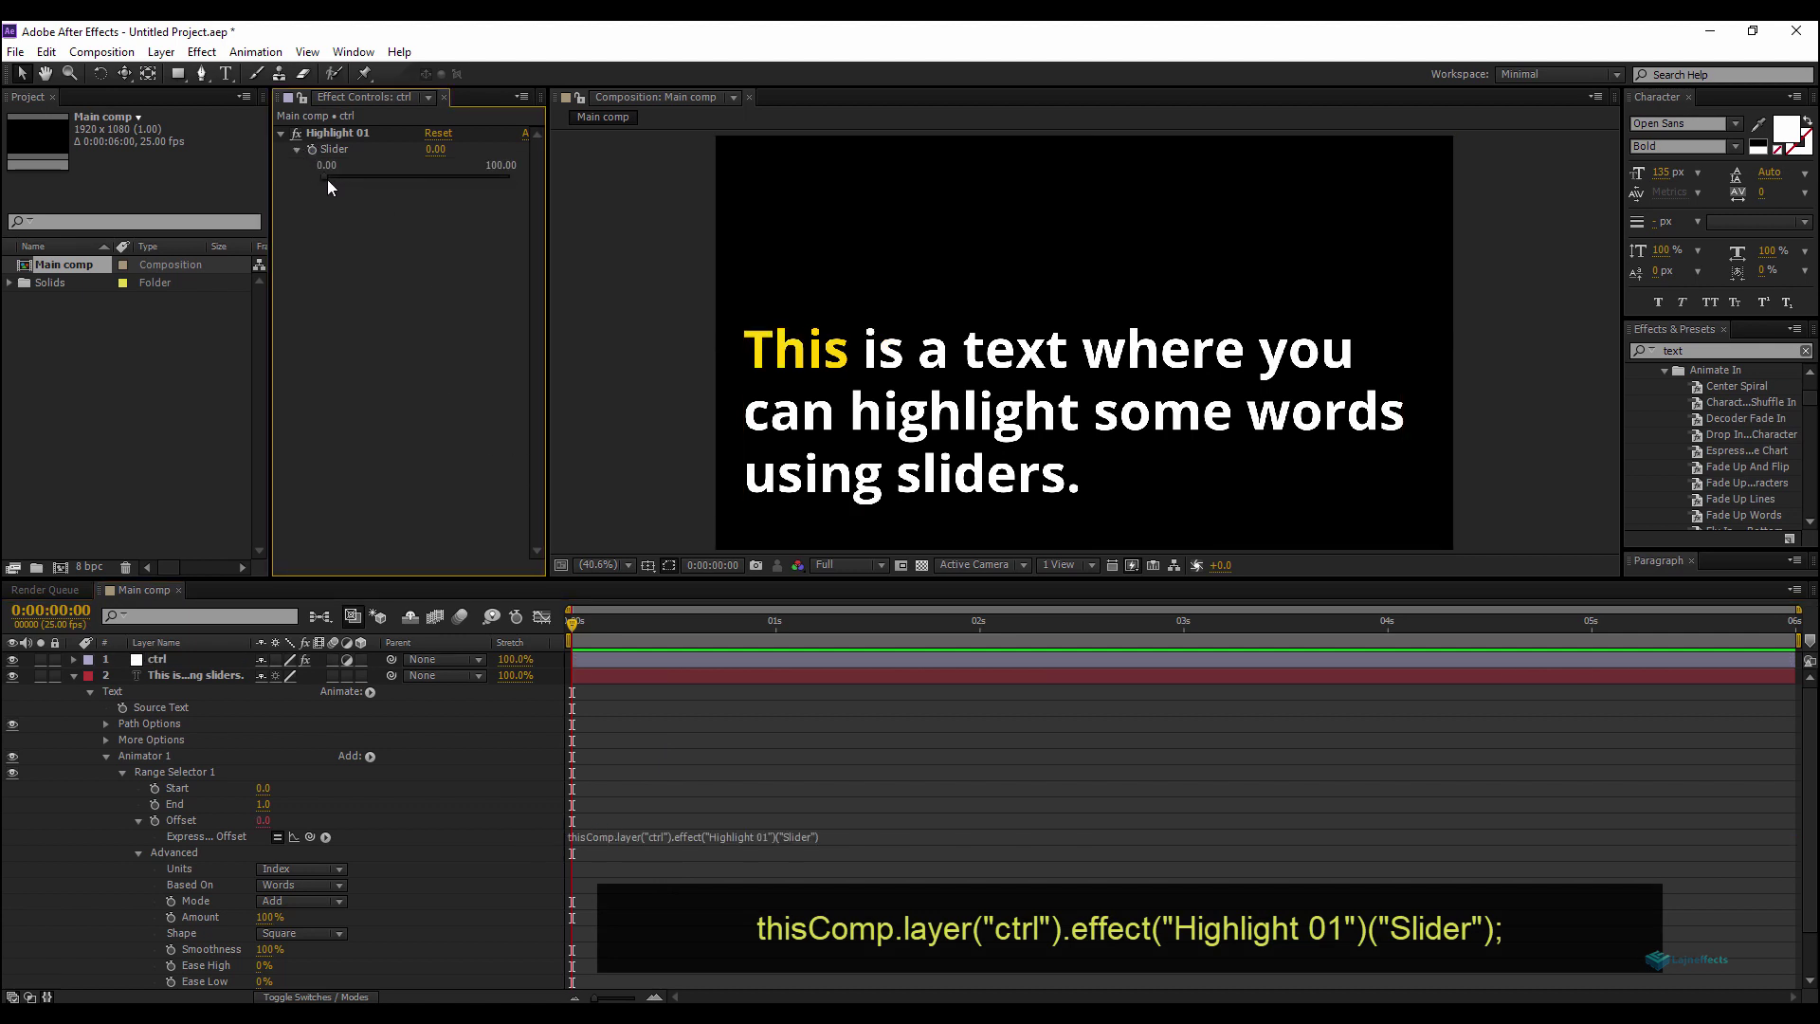
mouse_move(328, 179)
left_mouse_down()
mouse_move(349, 178)
mouse_move(321, 192)
left_mouse_up()
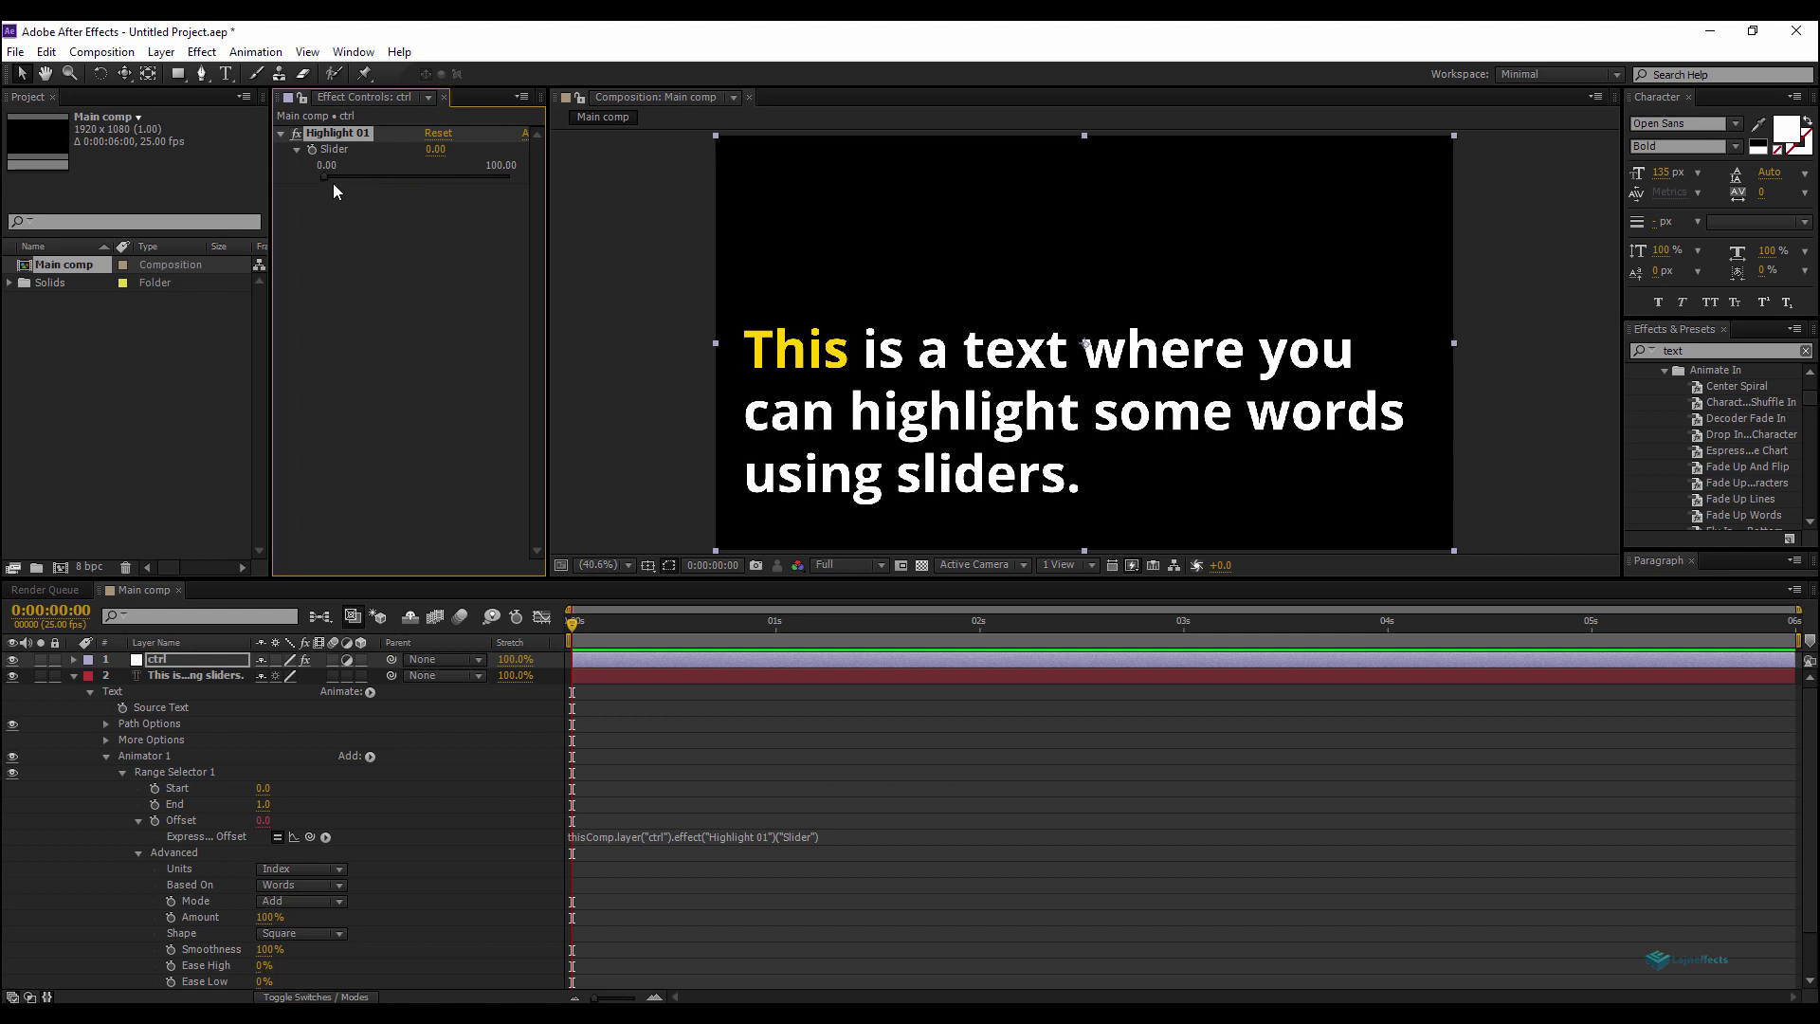
Append -1 to the Offset expression and set the Highlight 01 slider to 1.
left_click(829, 838)
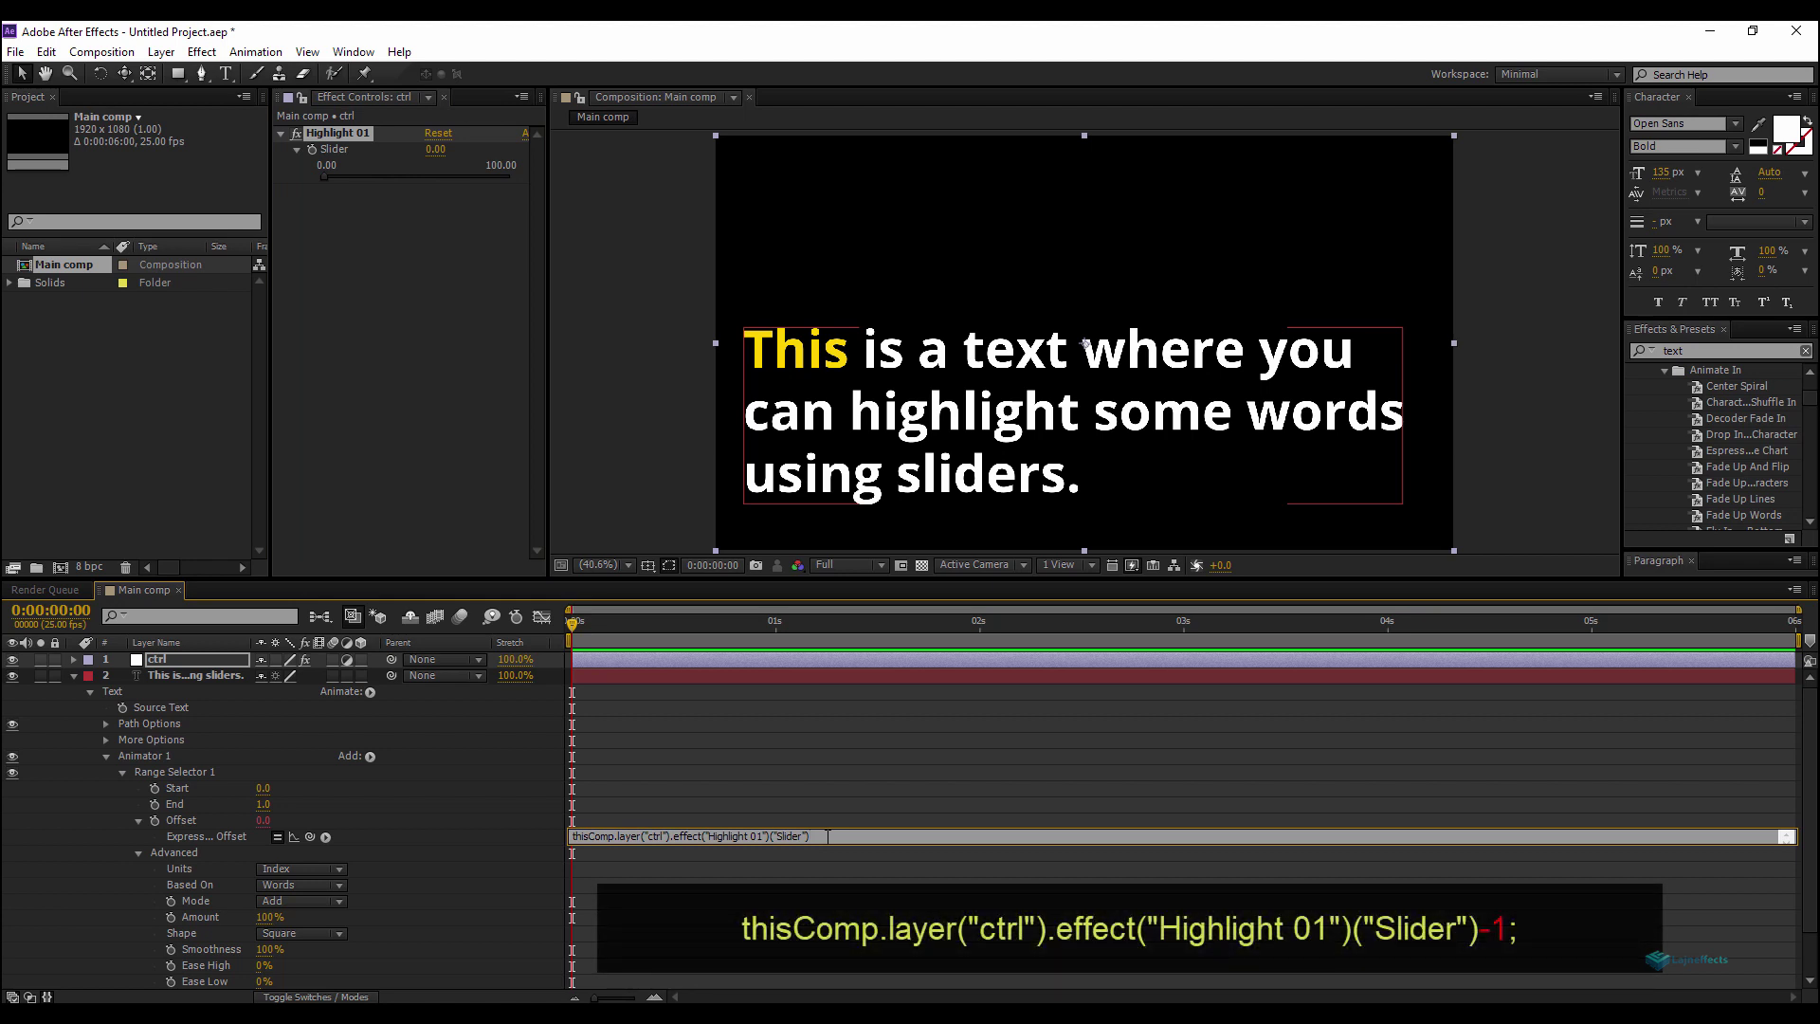
left_click(833, 858)
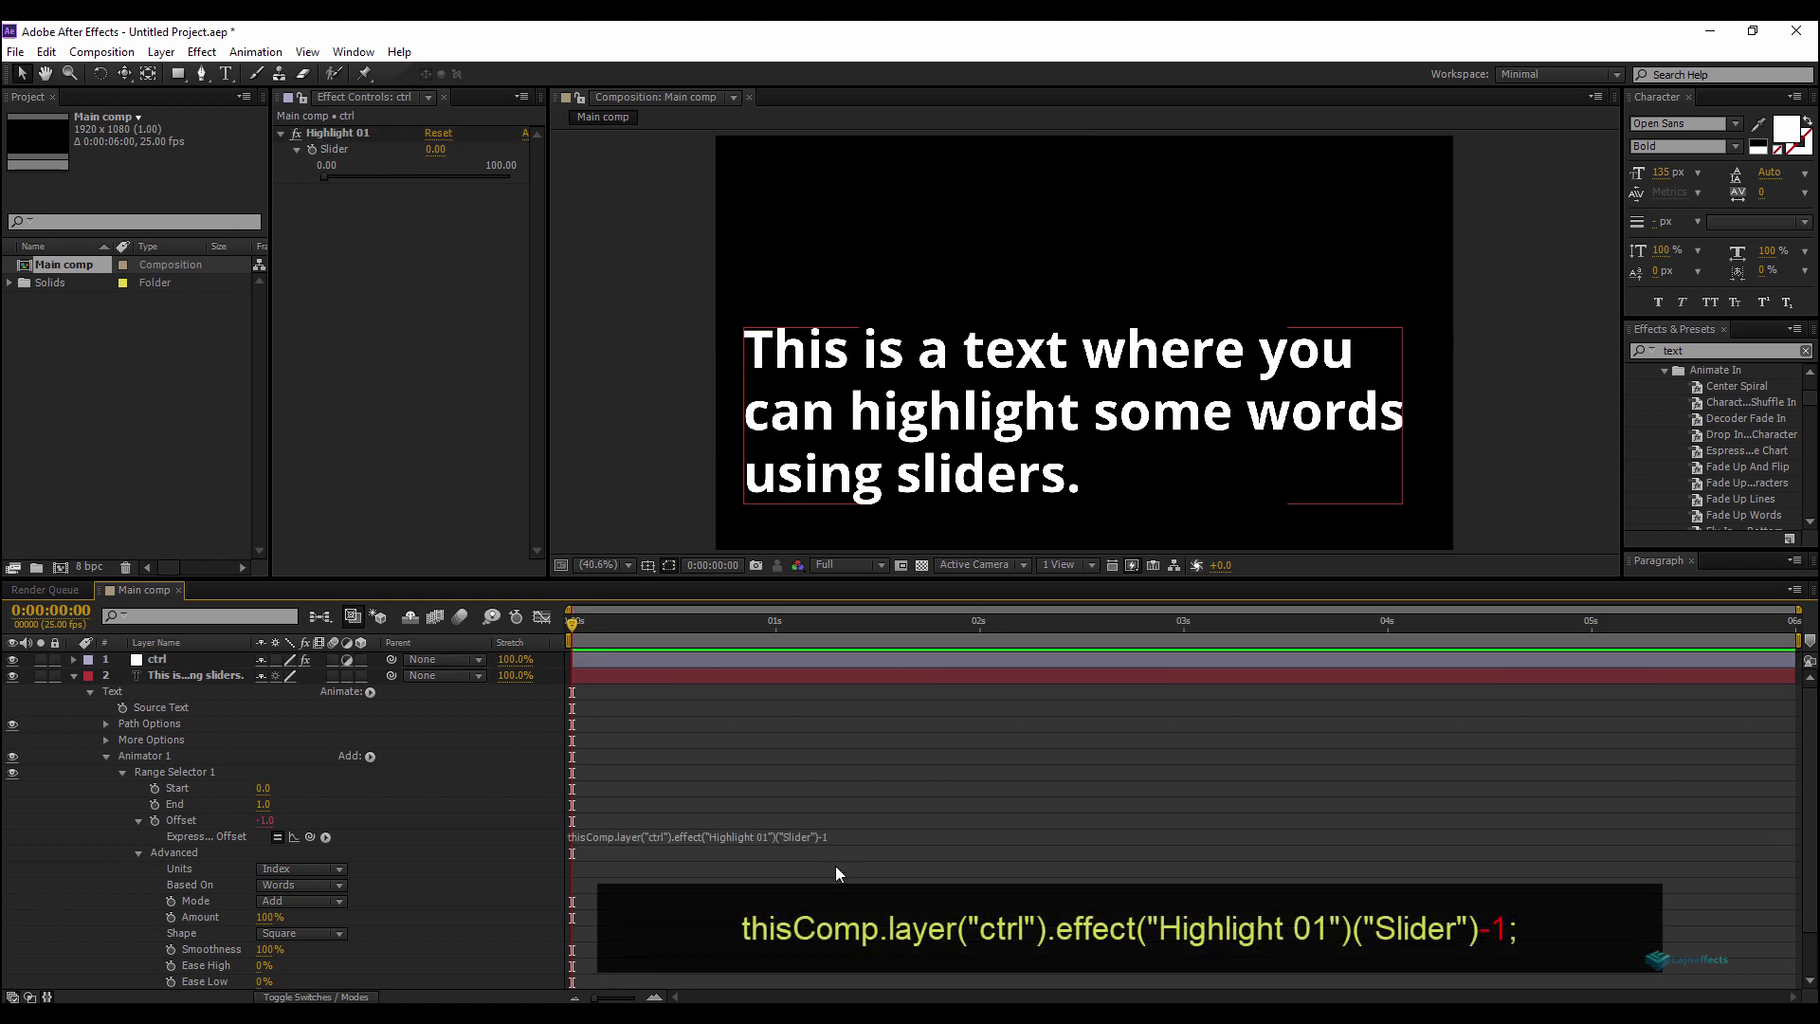
left_click(434, 151)
type("1")
key("Return")
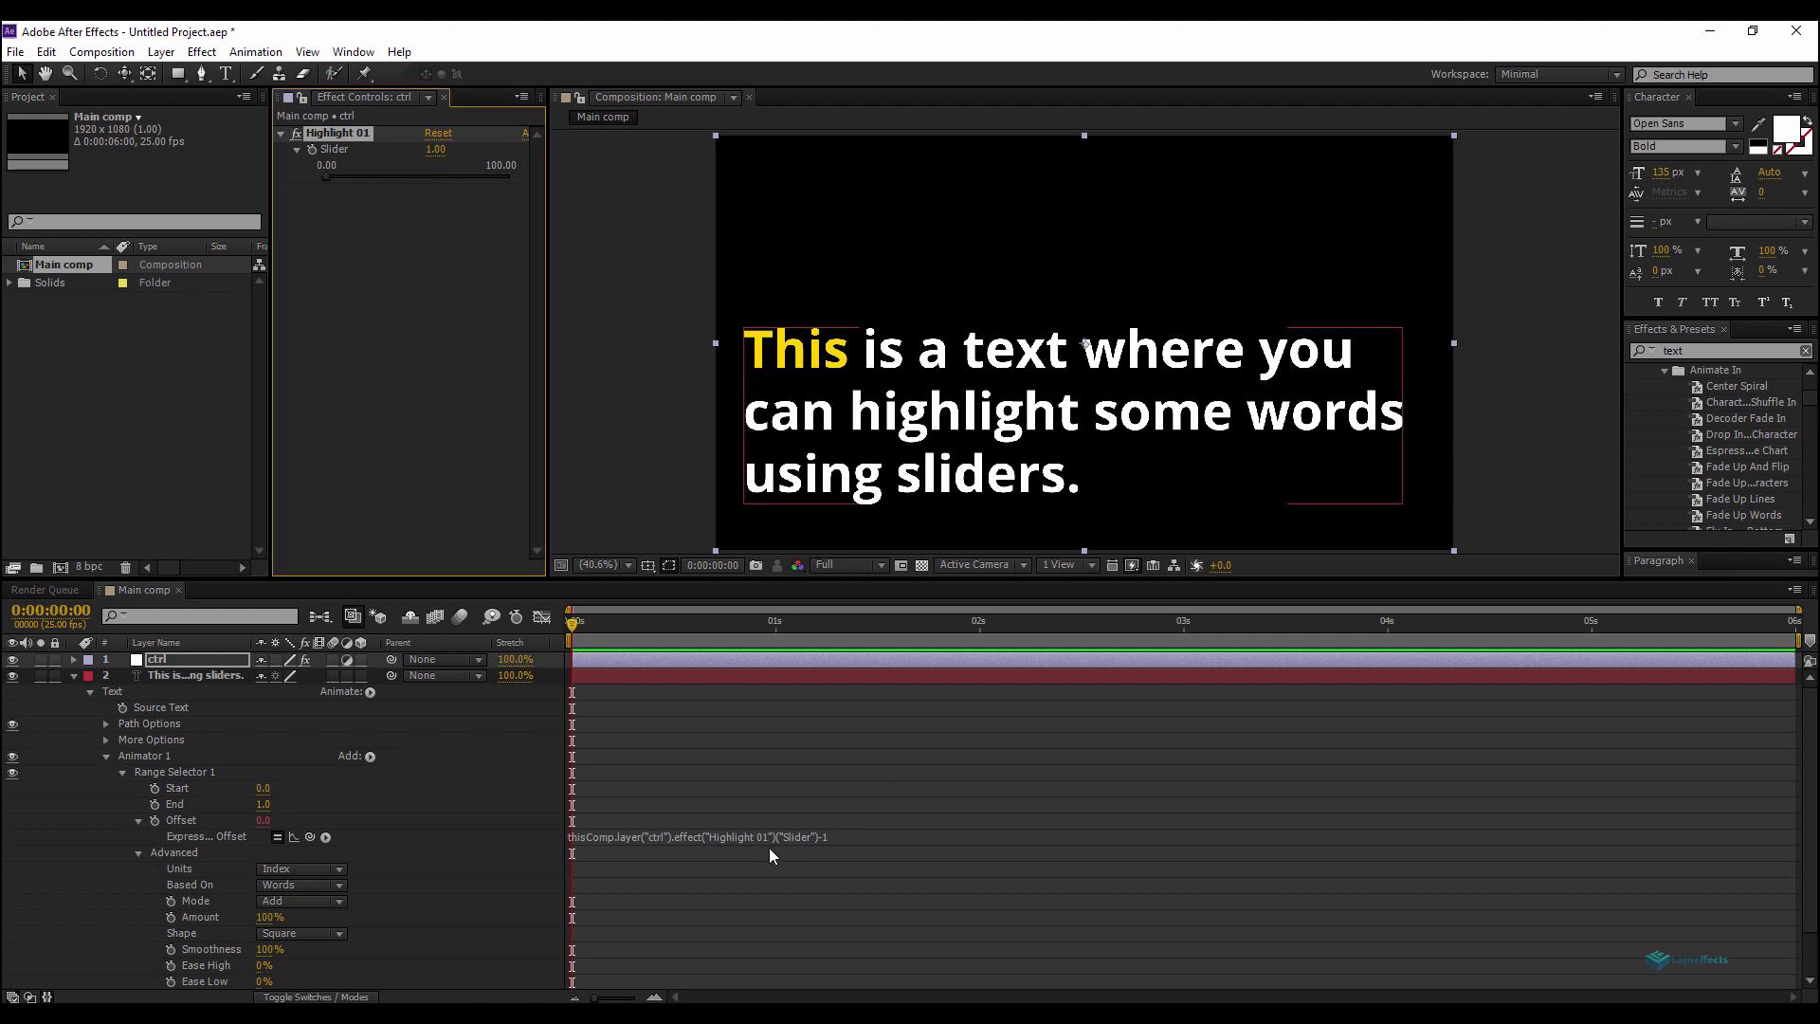
Enlarge the Offset expression field and move the Highlight 01 slider to about 8.16.
left_click_drag(595, 845, 598, 892)
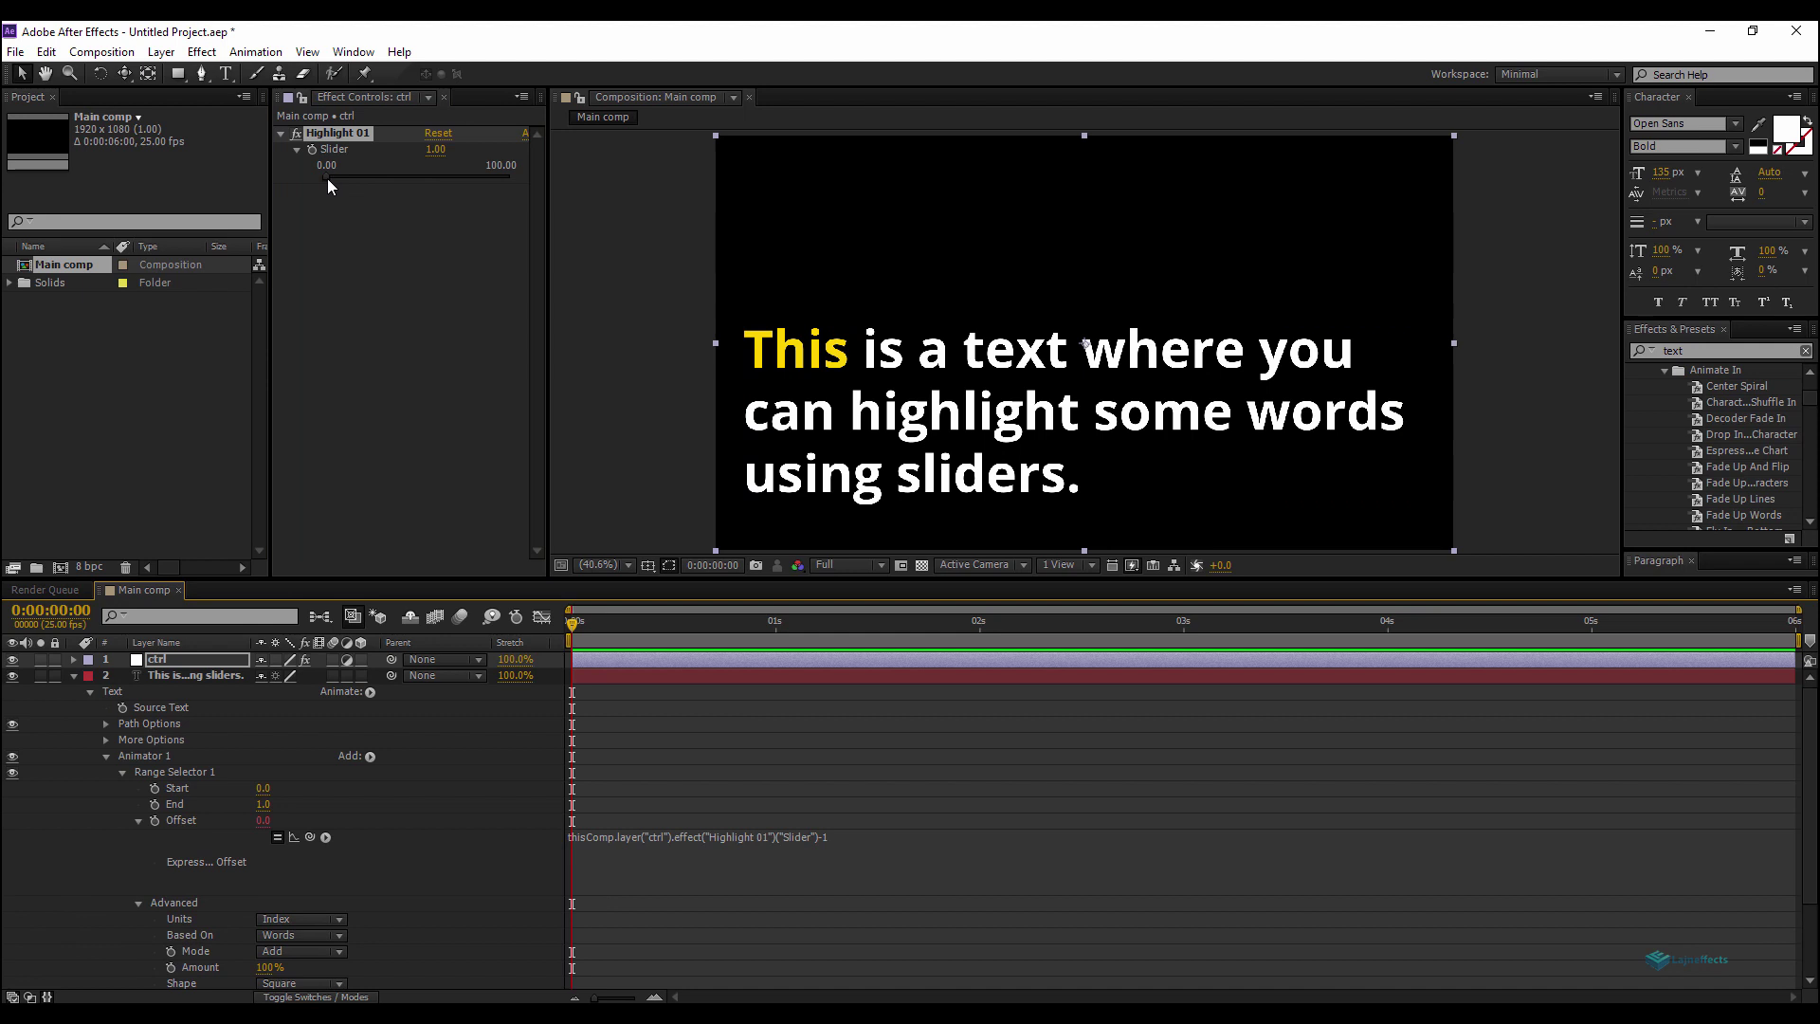
left_click_drag(327, 179, 339, 182)
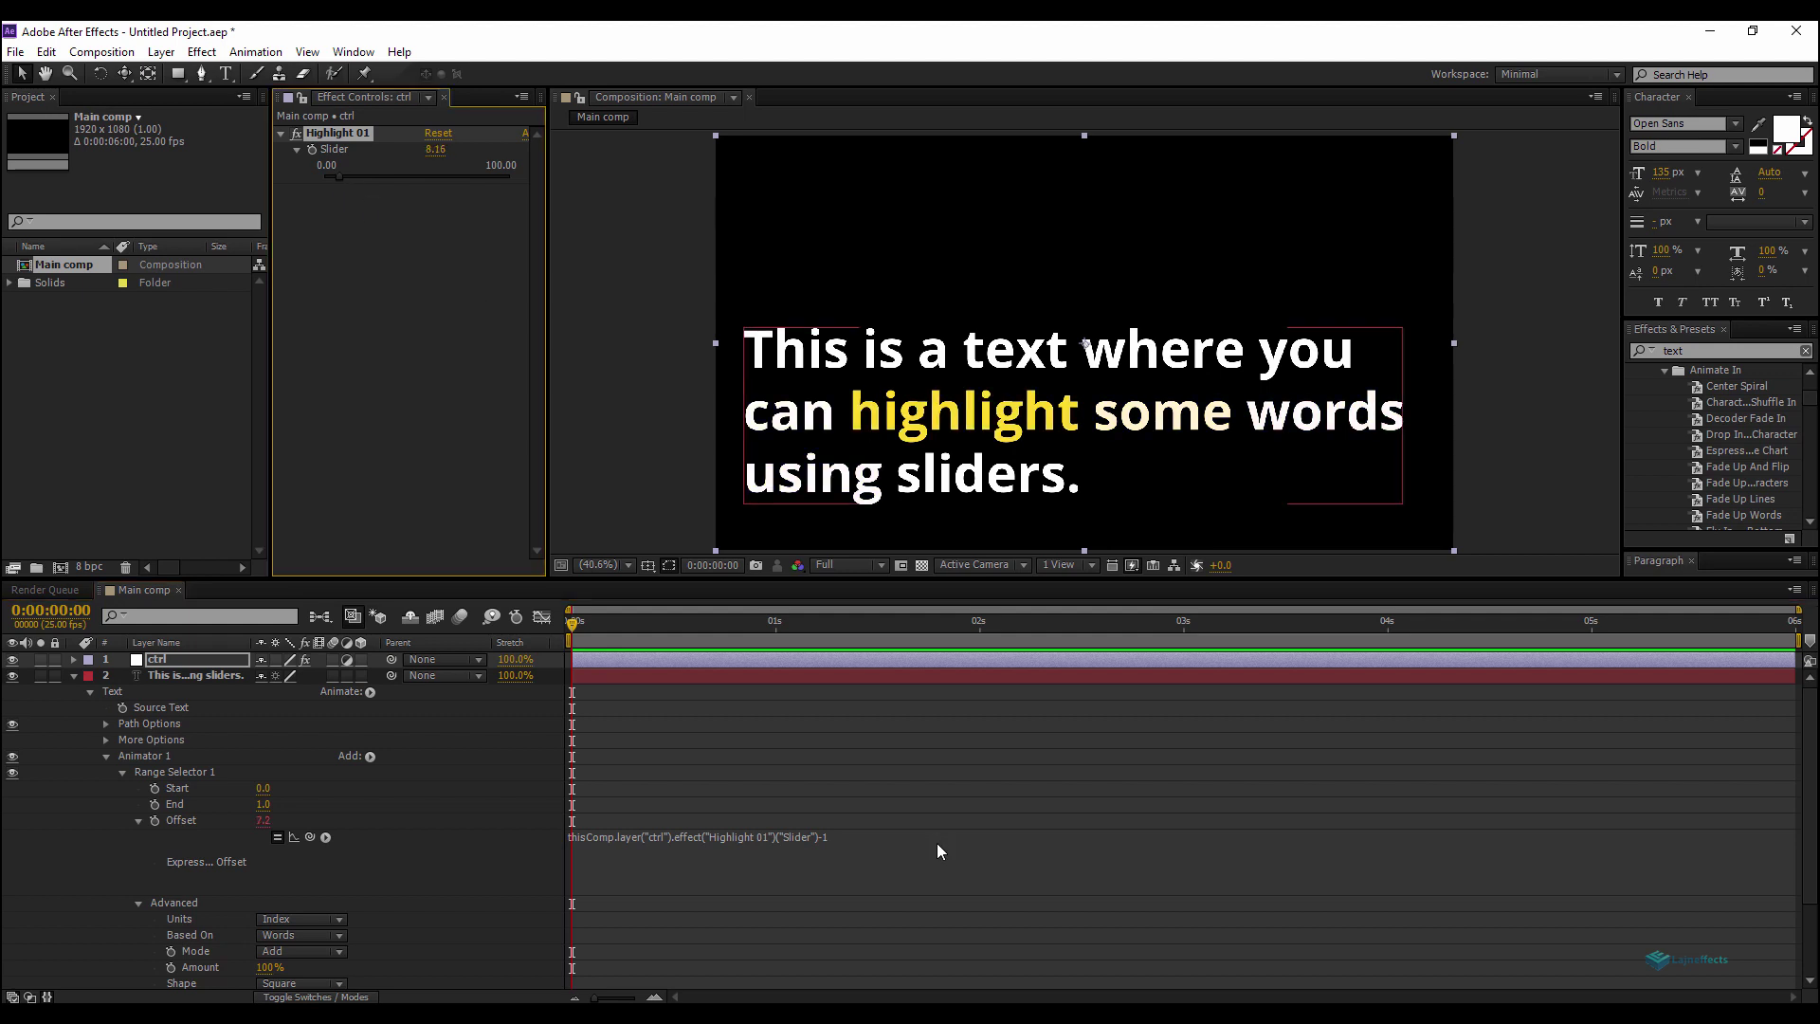
Rewrite the Offset expression as selector=thisComp.layer("ctrl").effect("Highlight 01")("Slider").value-1; followed by the line Math.round(selector);.
left_click(582, 836)
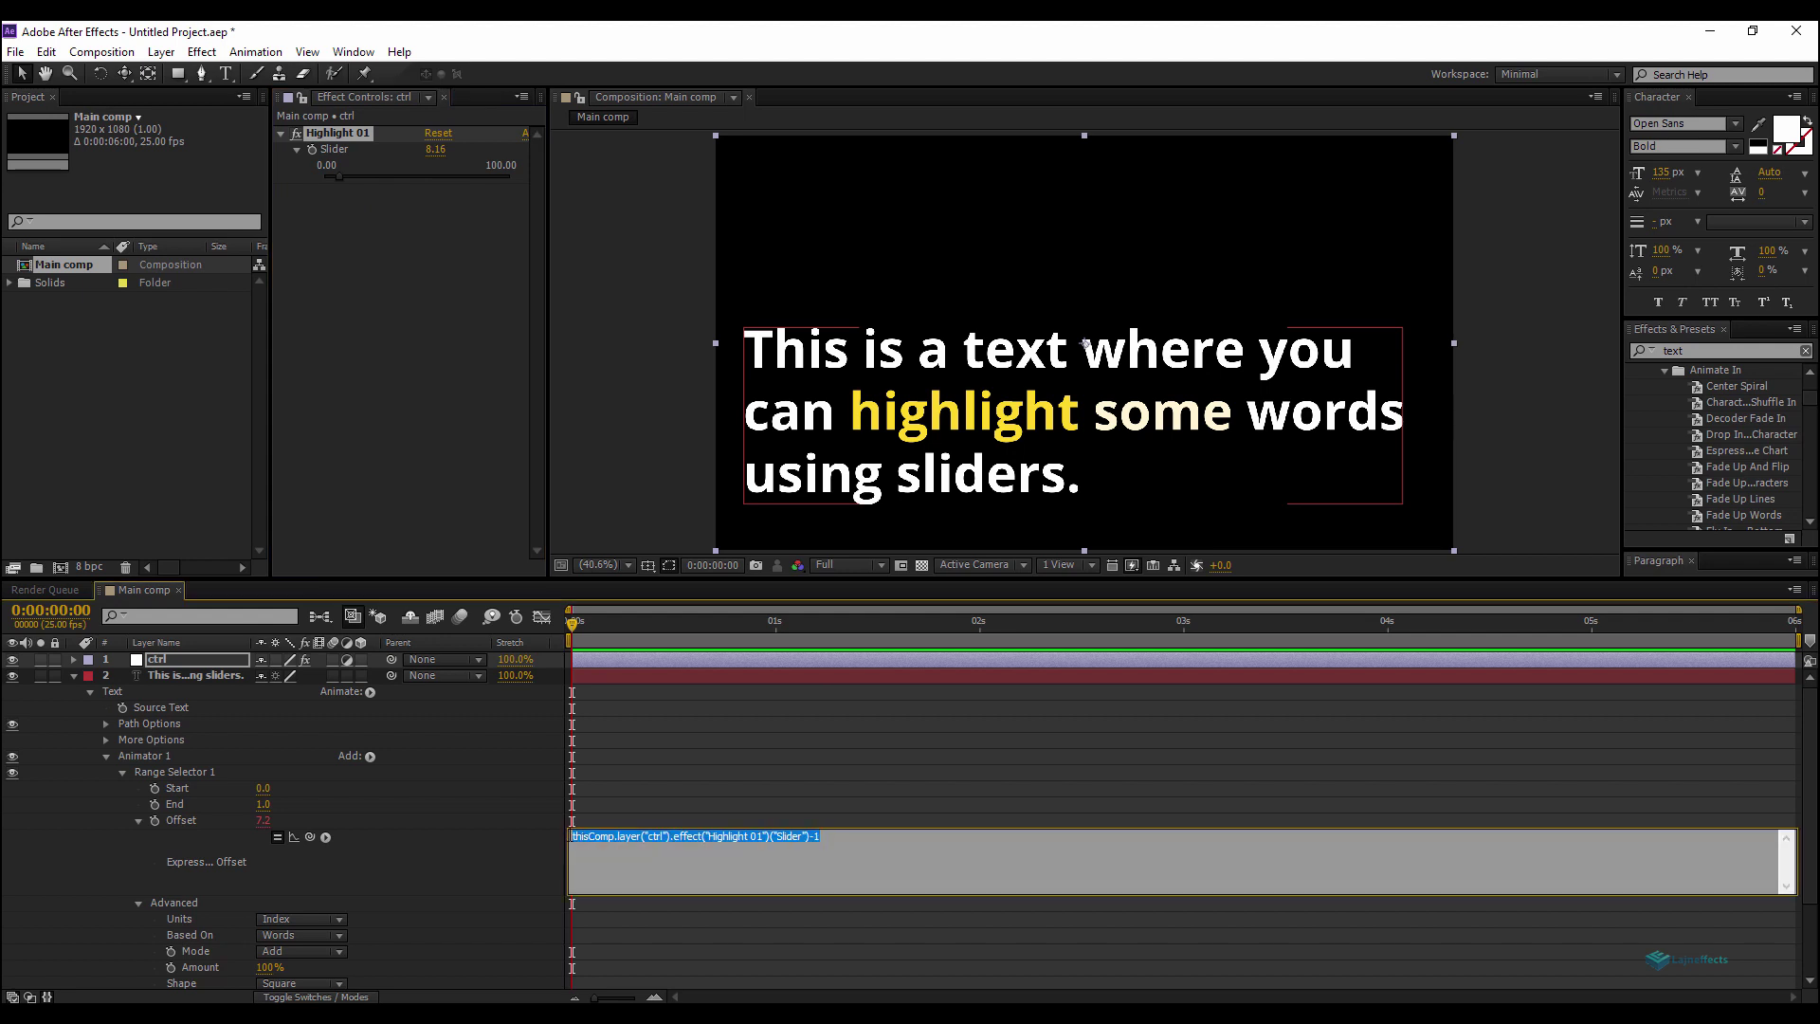
left_click(573, 836)
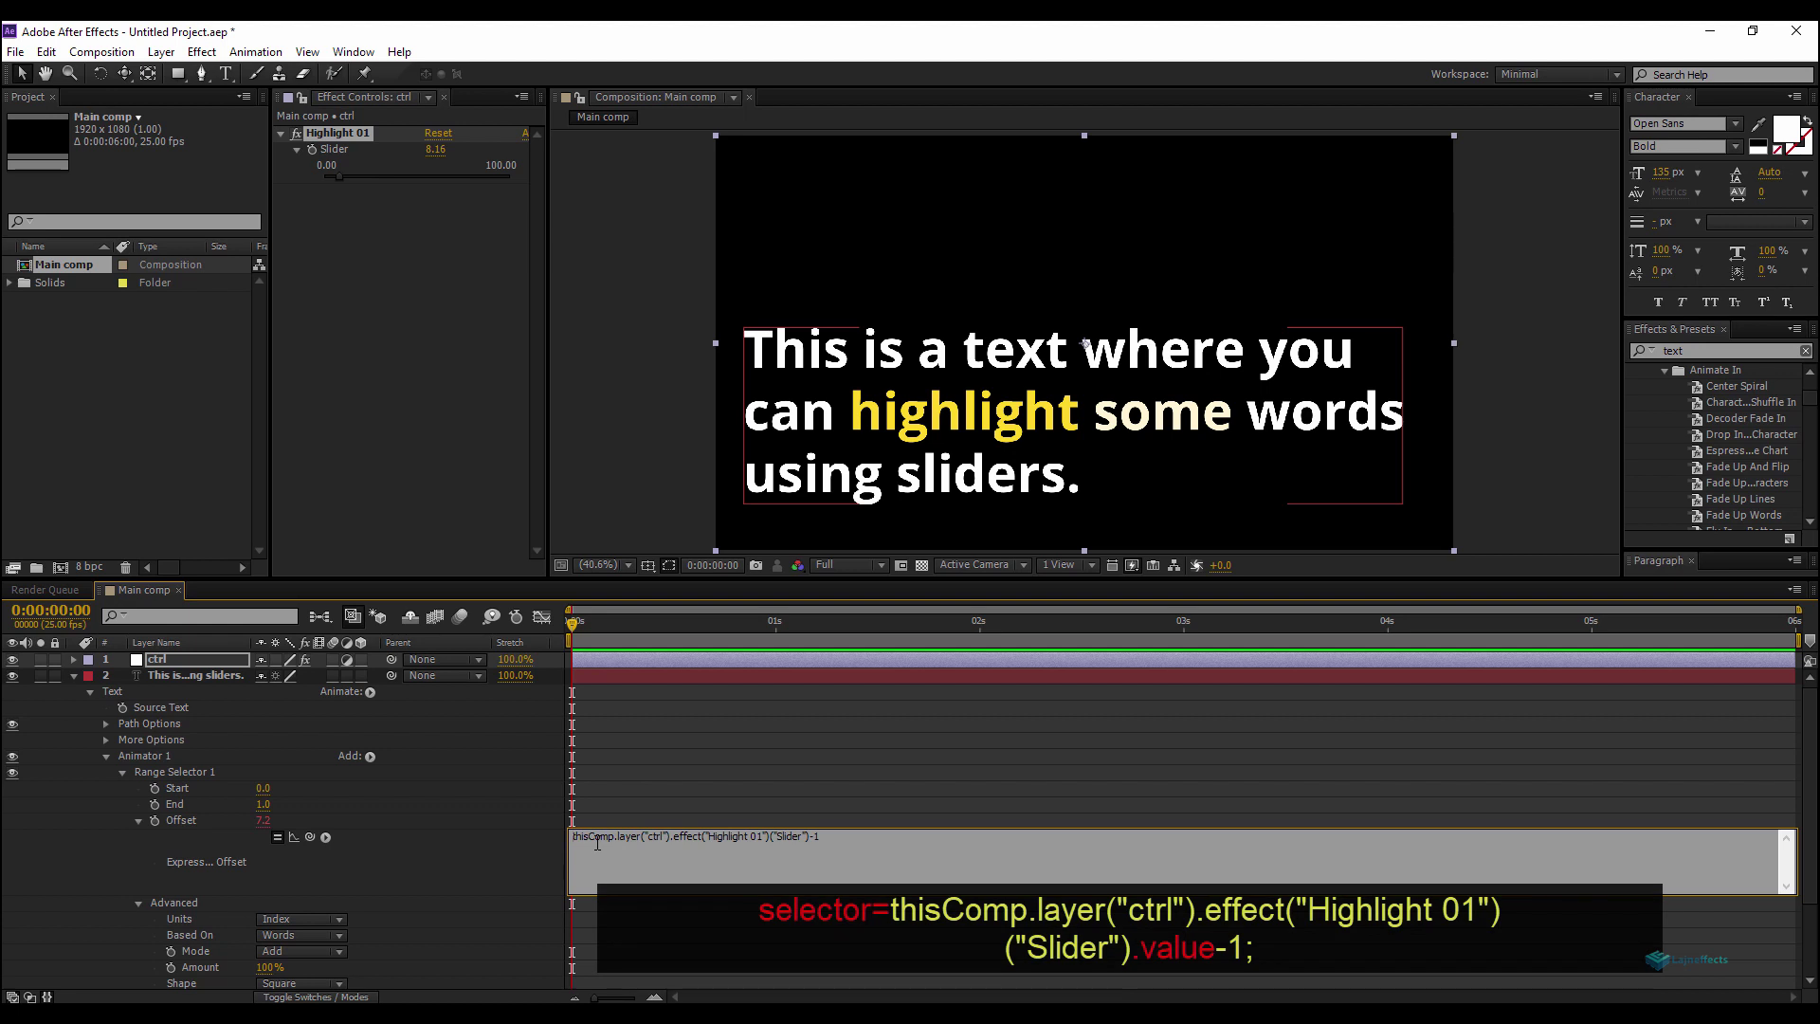
type("sel")
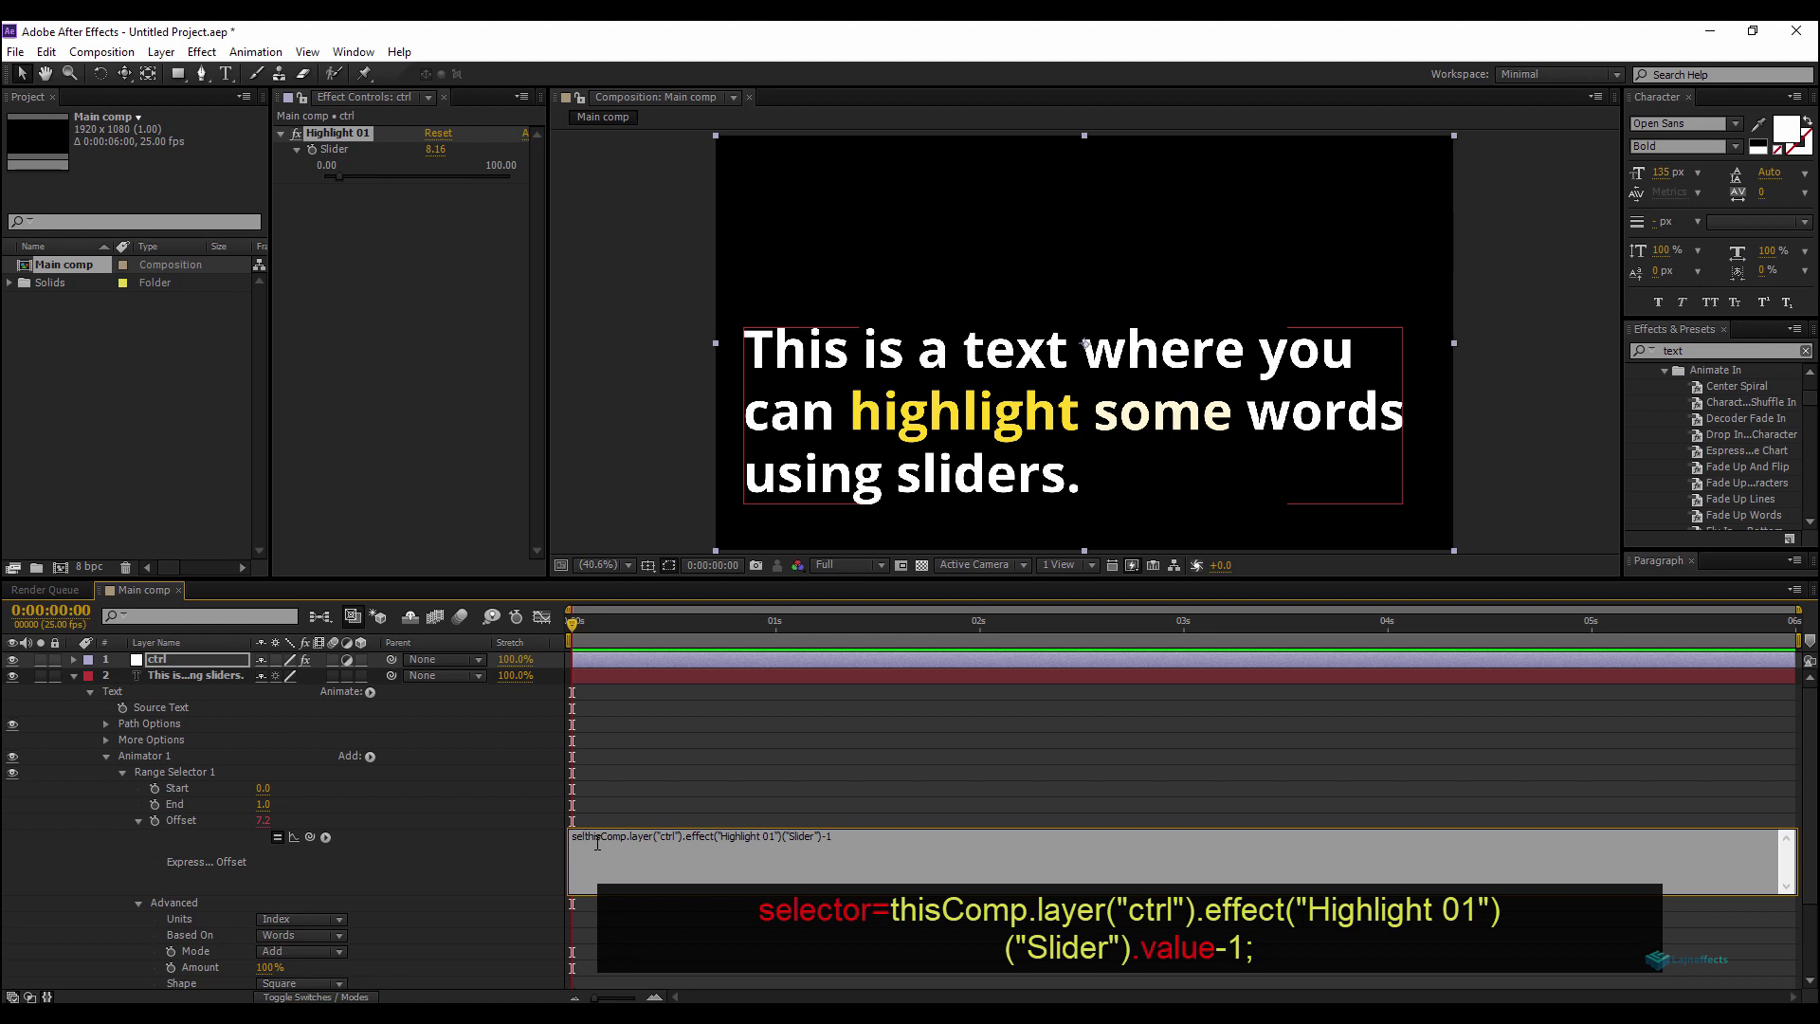
type("ector=")
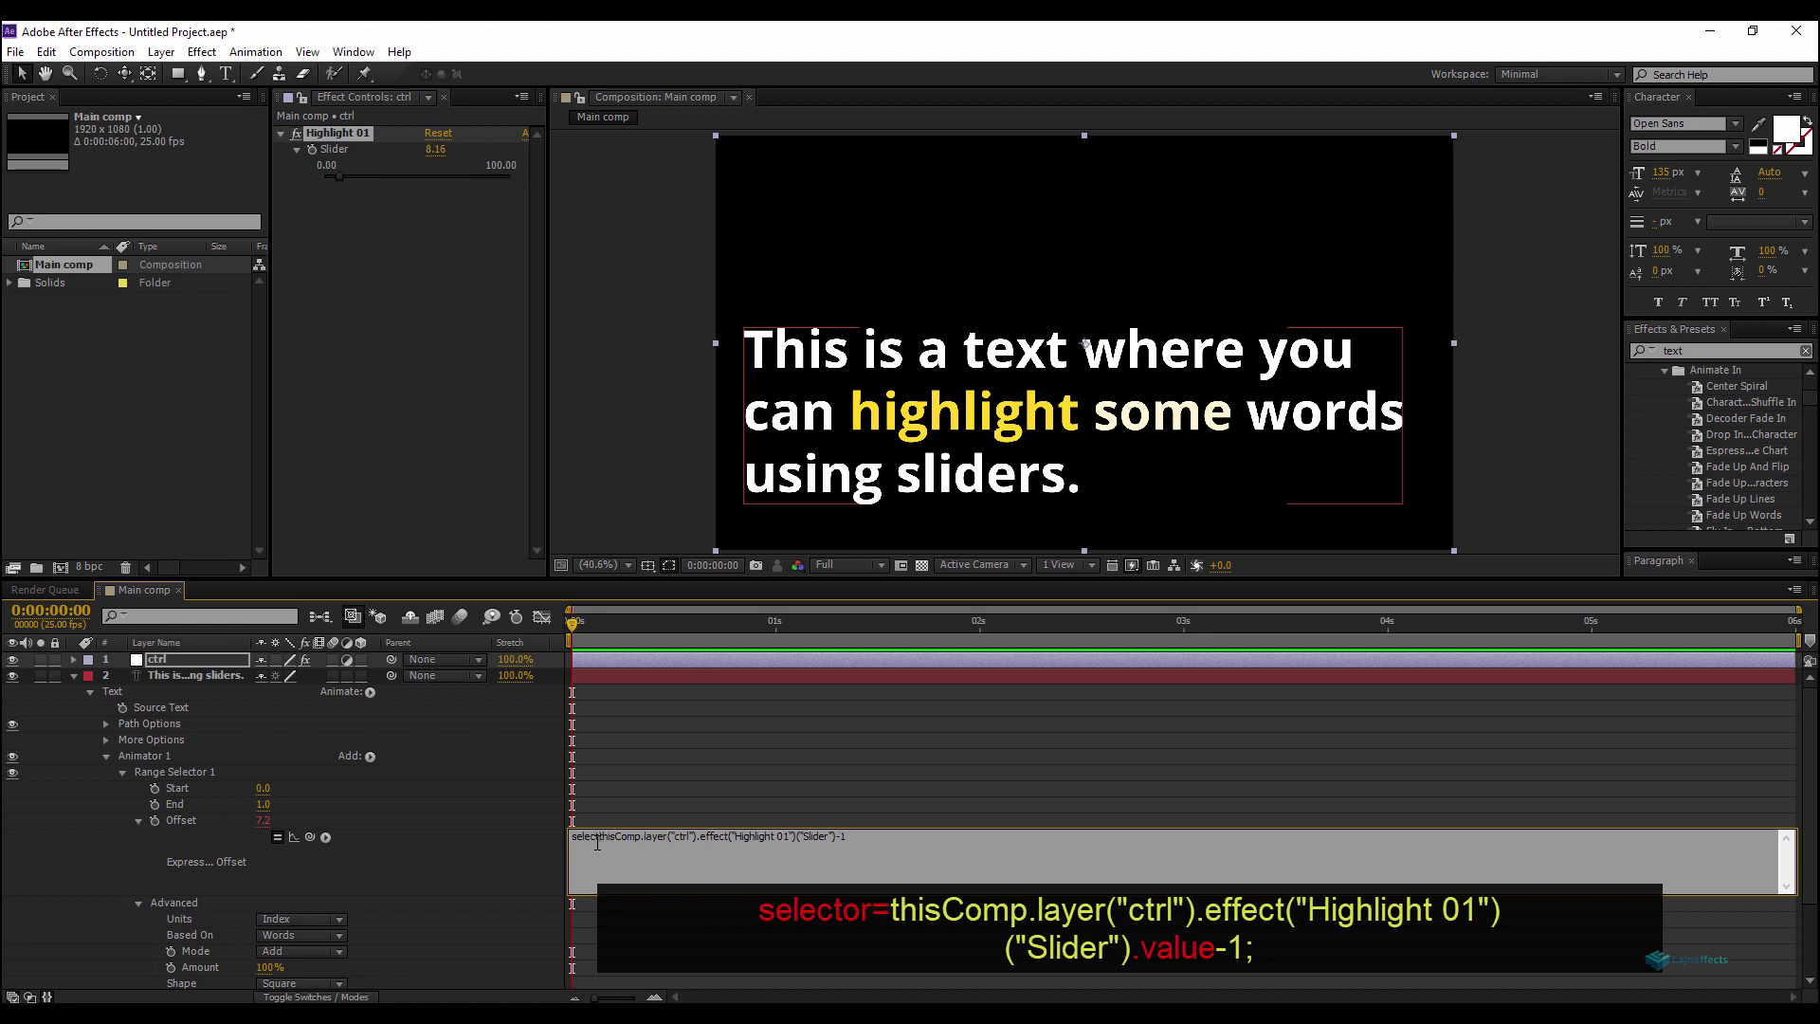
type("=")
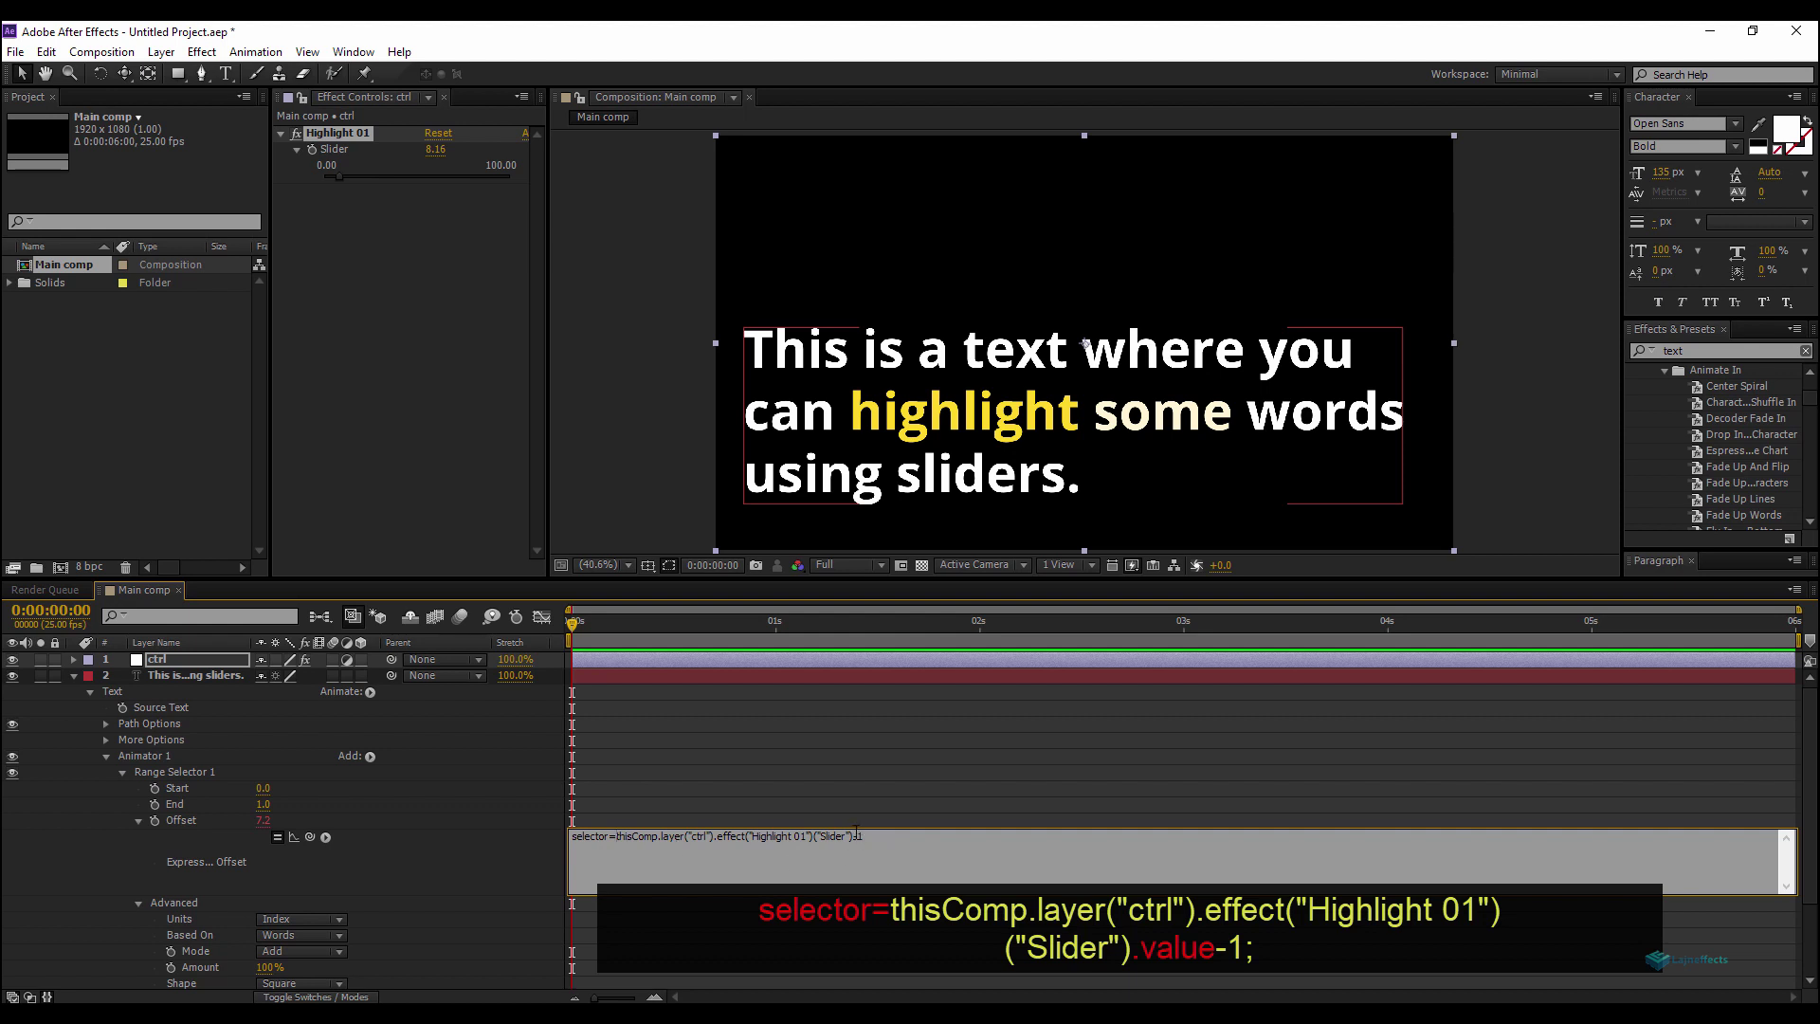
left_click_drag(852, 837, 864, 836)
type(".value")
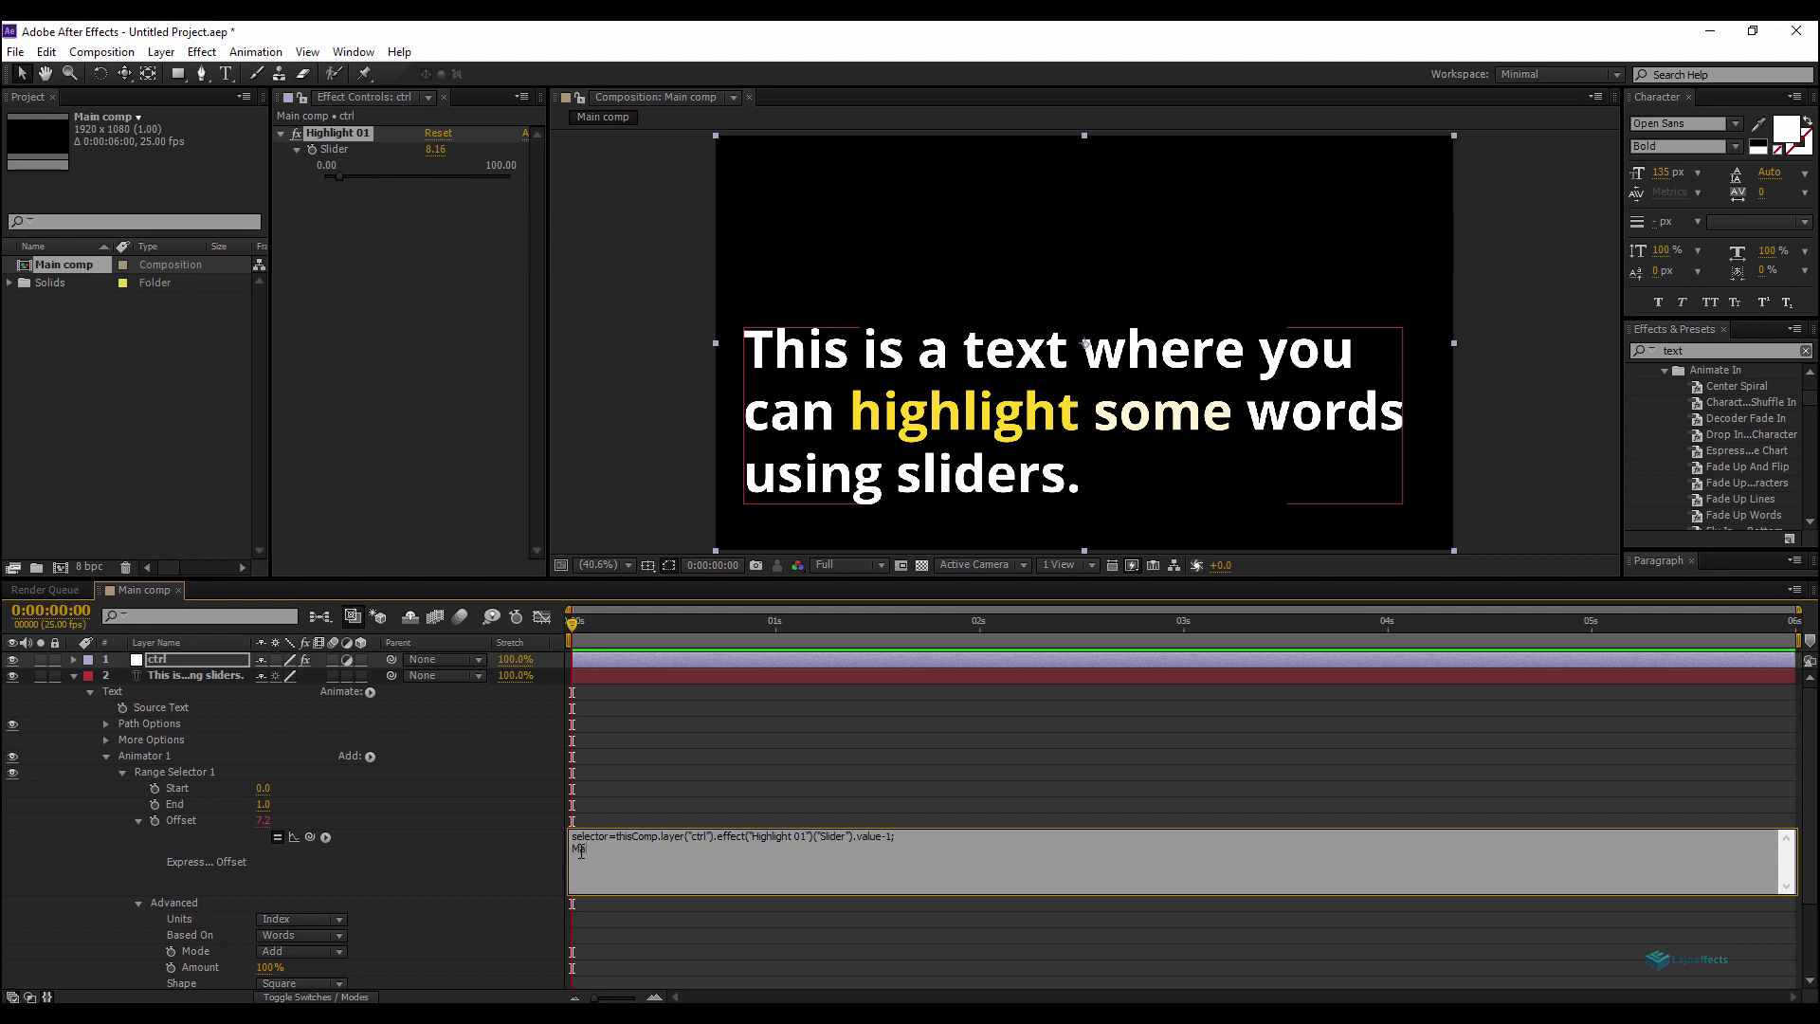
type("th.round(selector")
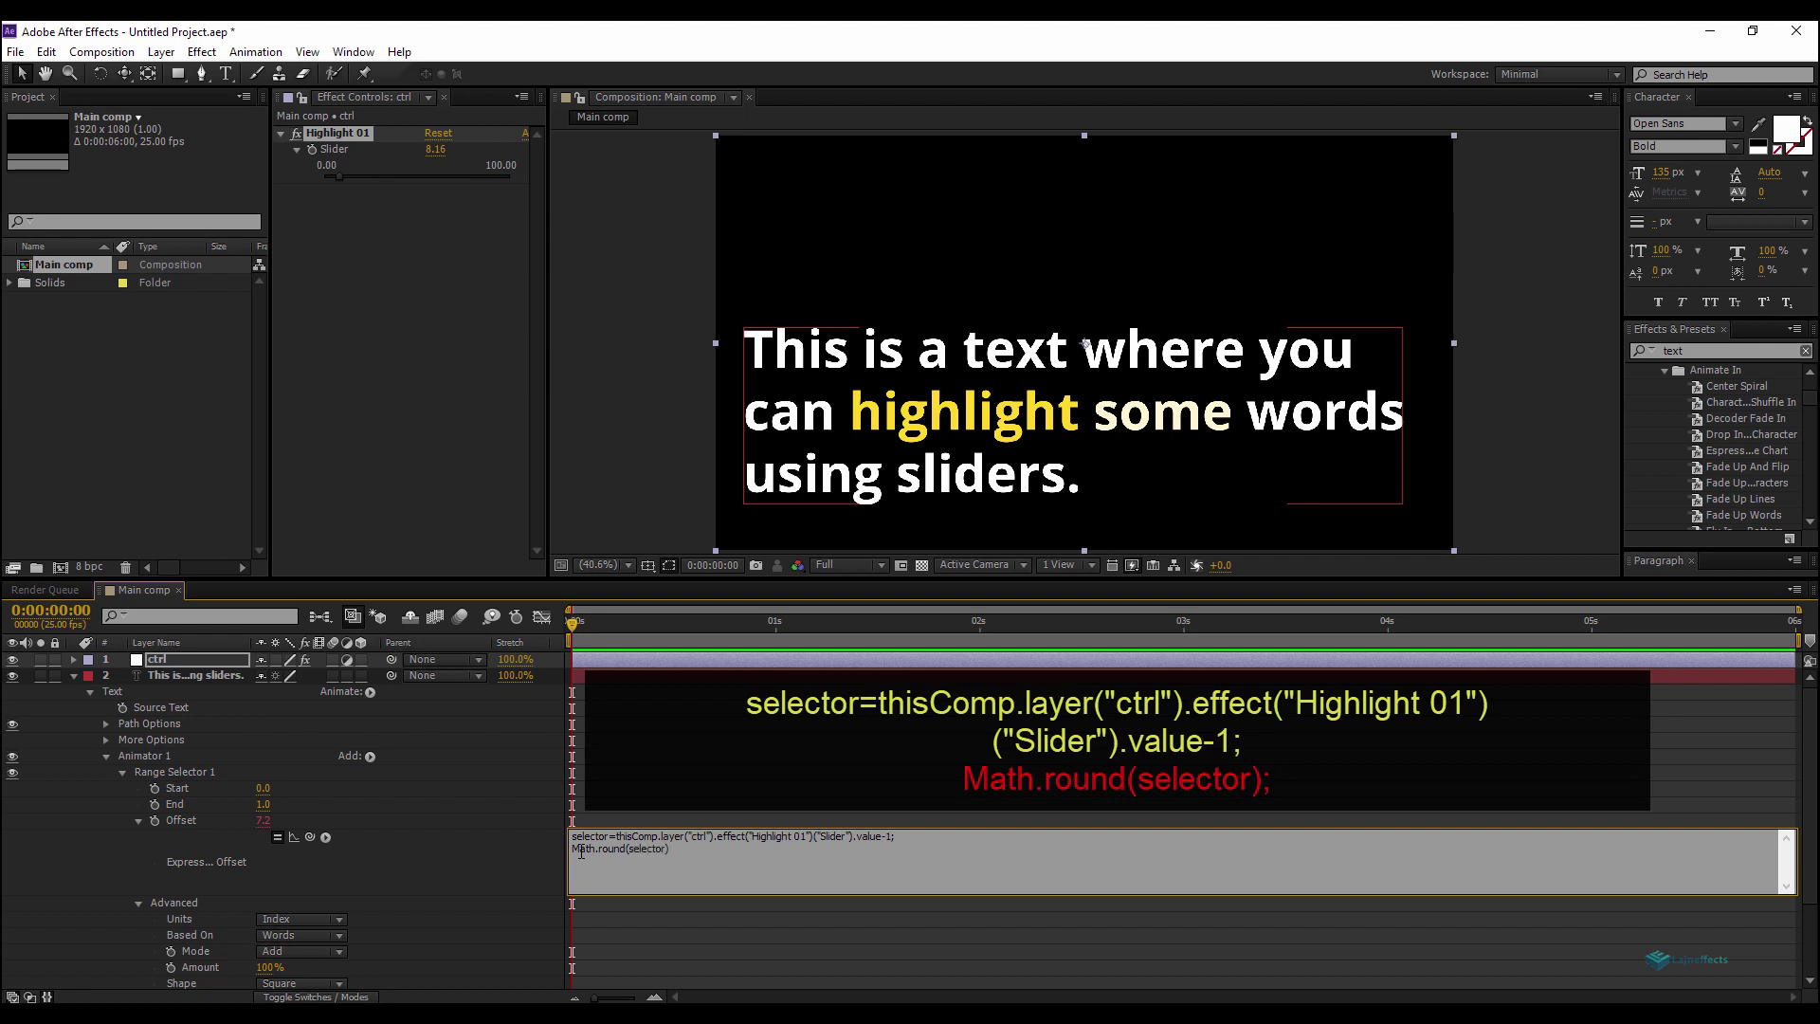
Test the rounded expression by moving the Highlight 01 slider down to 0 and up to about 9.18.
left_click_drag(338, 177, 320, 179)
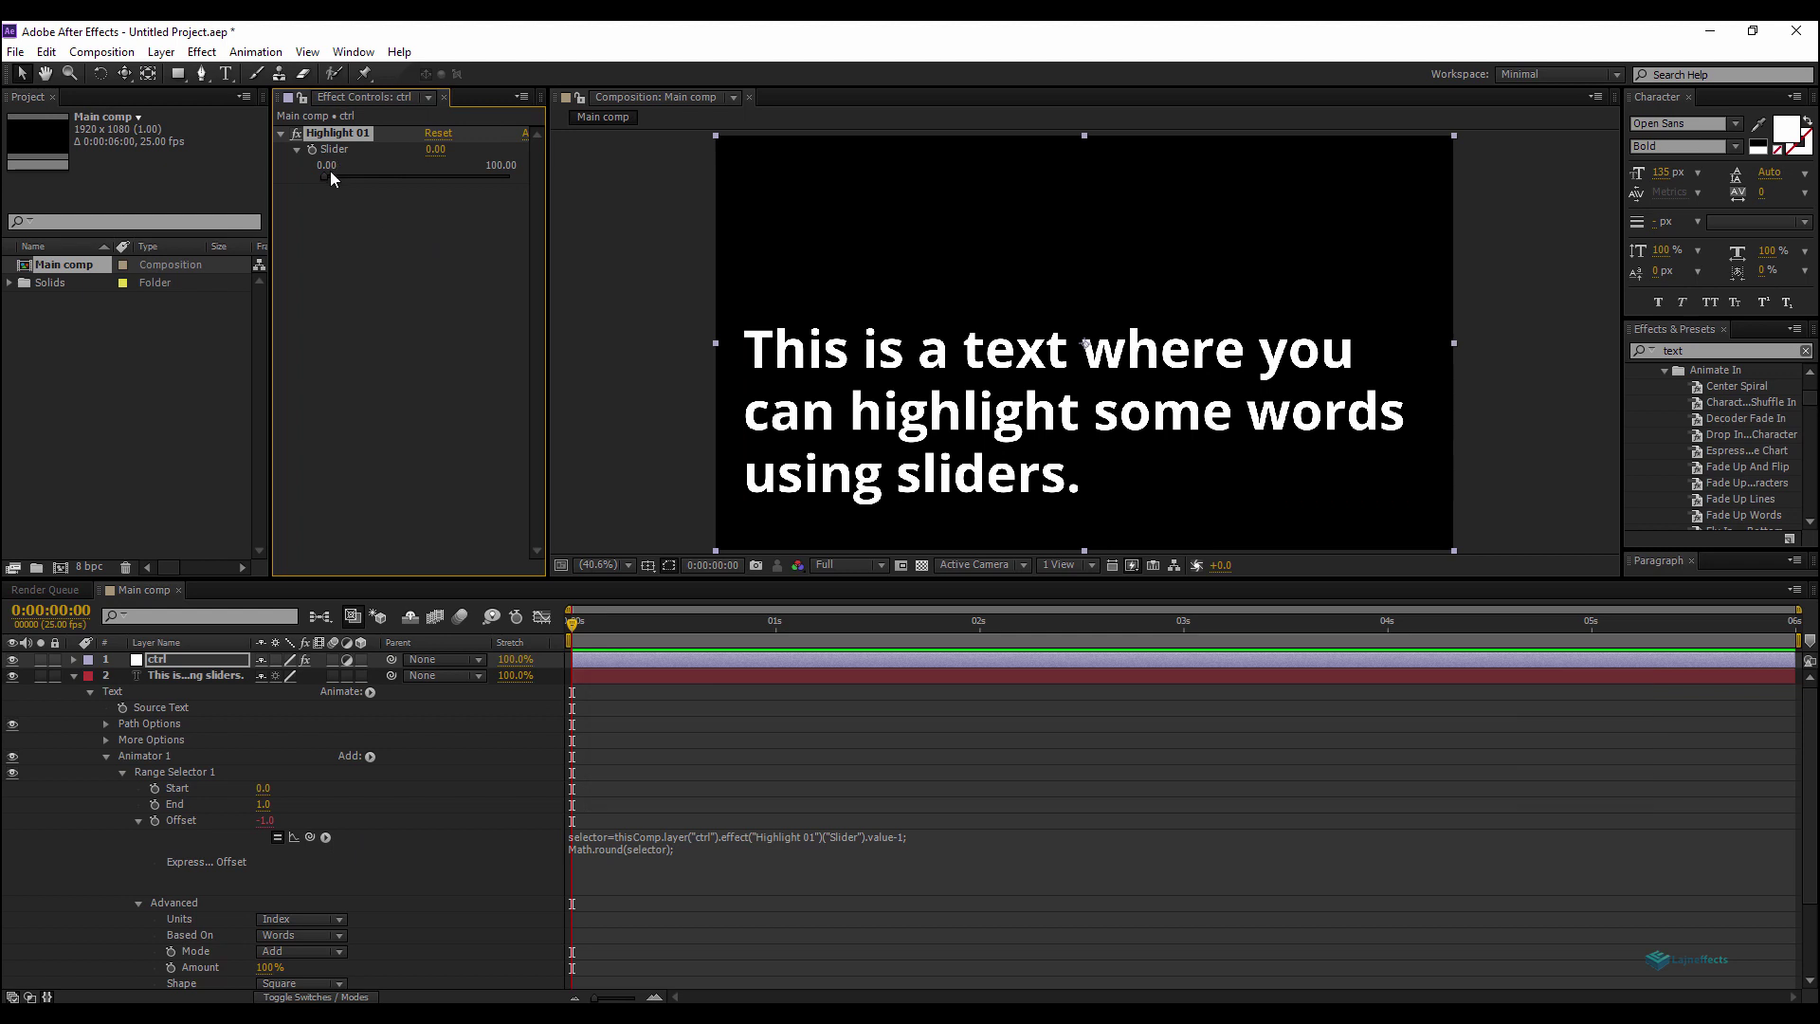
left_click_drag(323, 180, 344, 182)
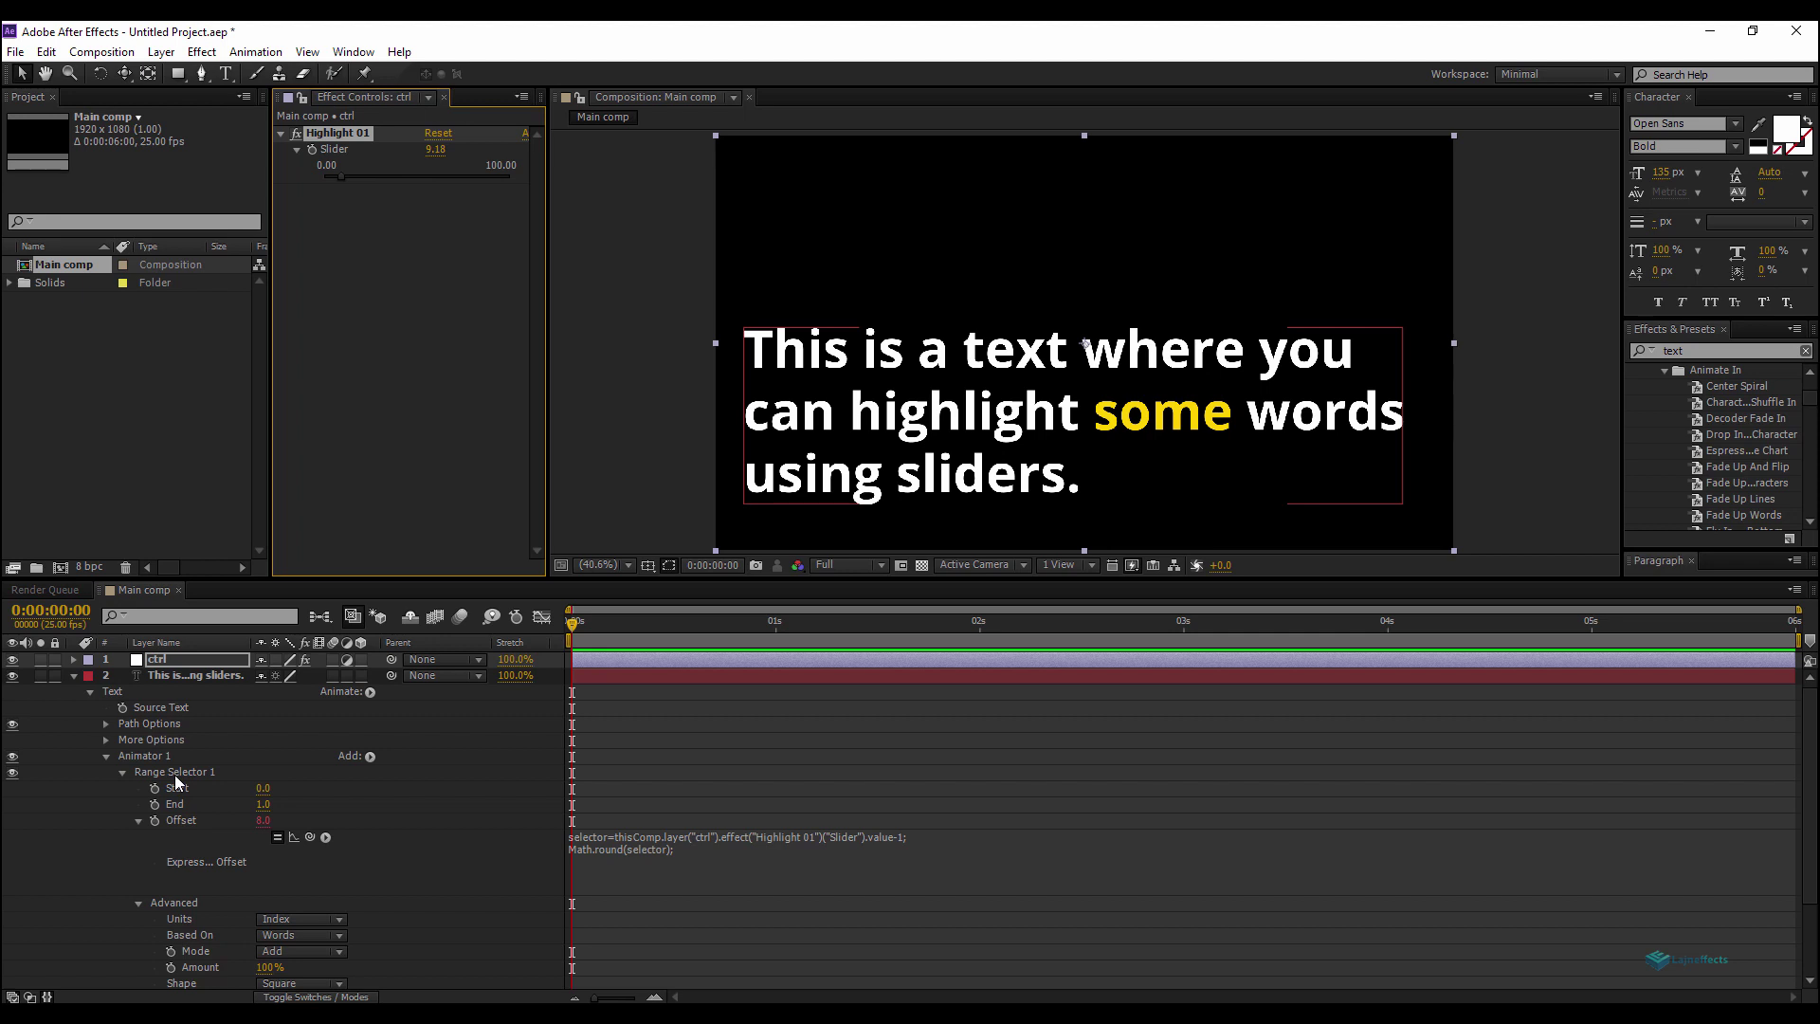
Duplicate Range Selector 1 within Animator 1 and collapse the original selector's properties.
left_click(189, 771)
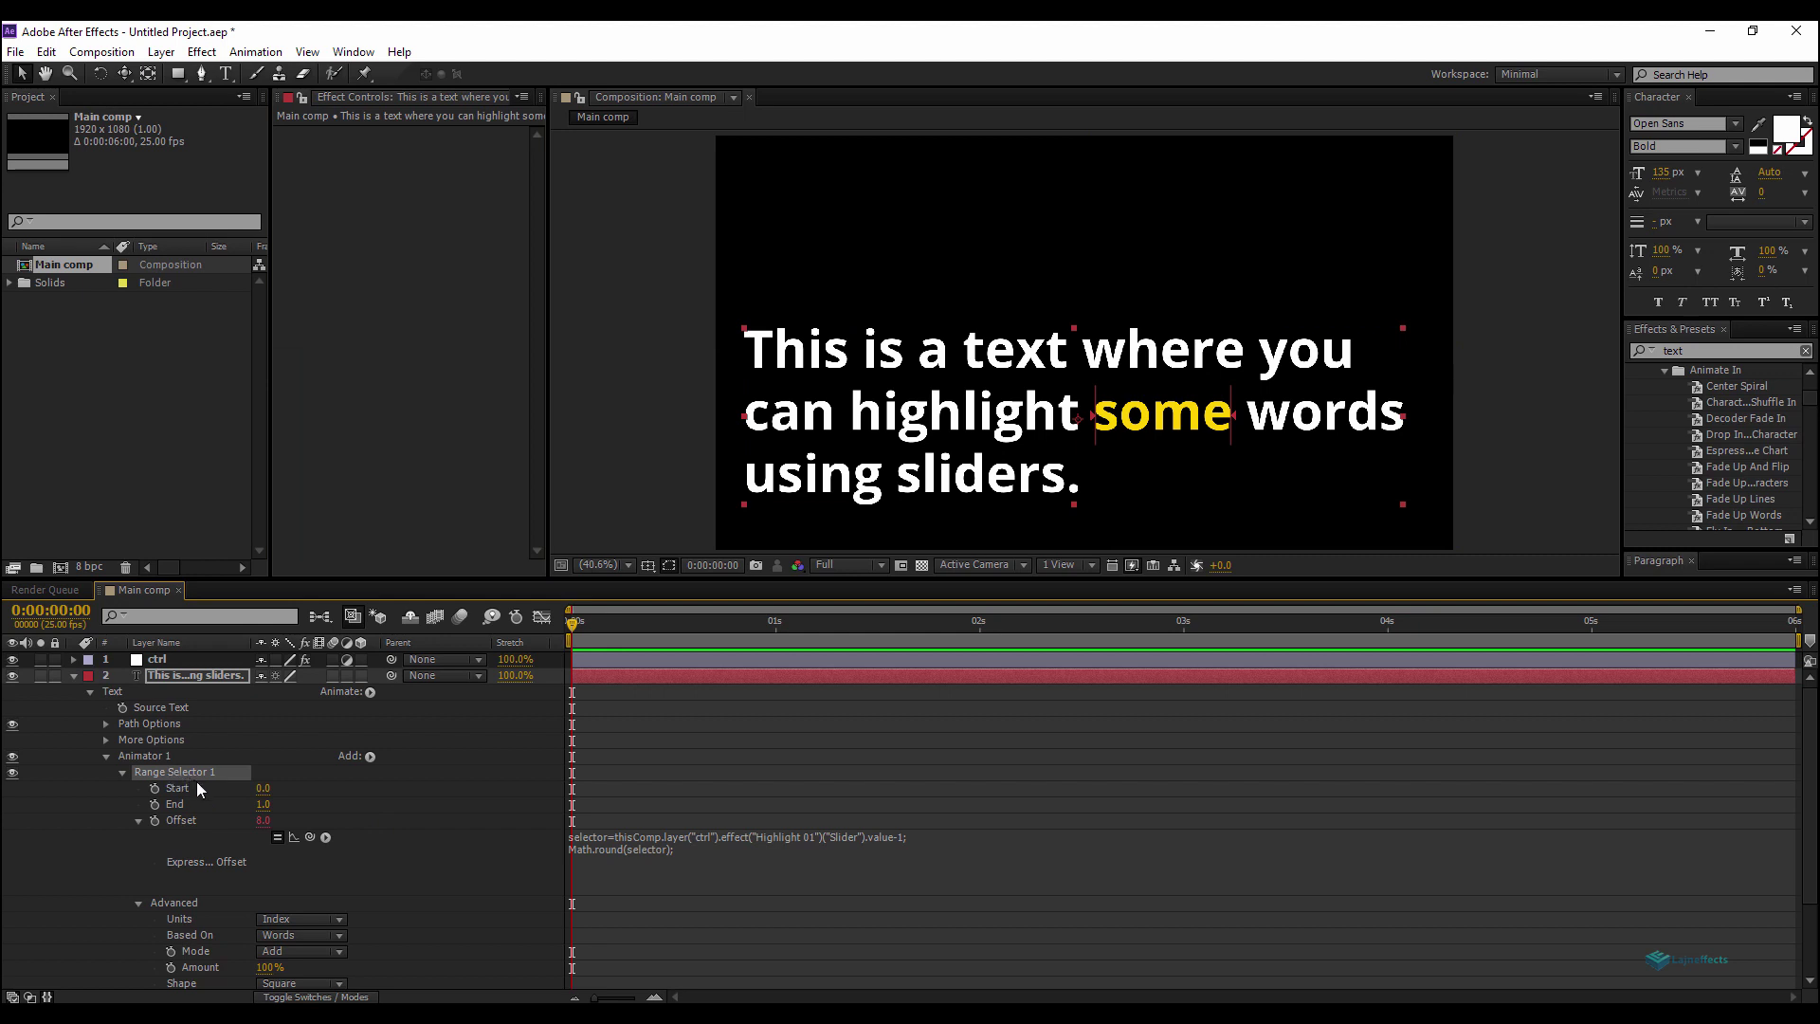
key("ctrl+d")
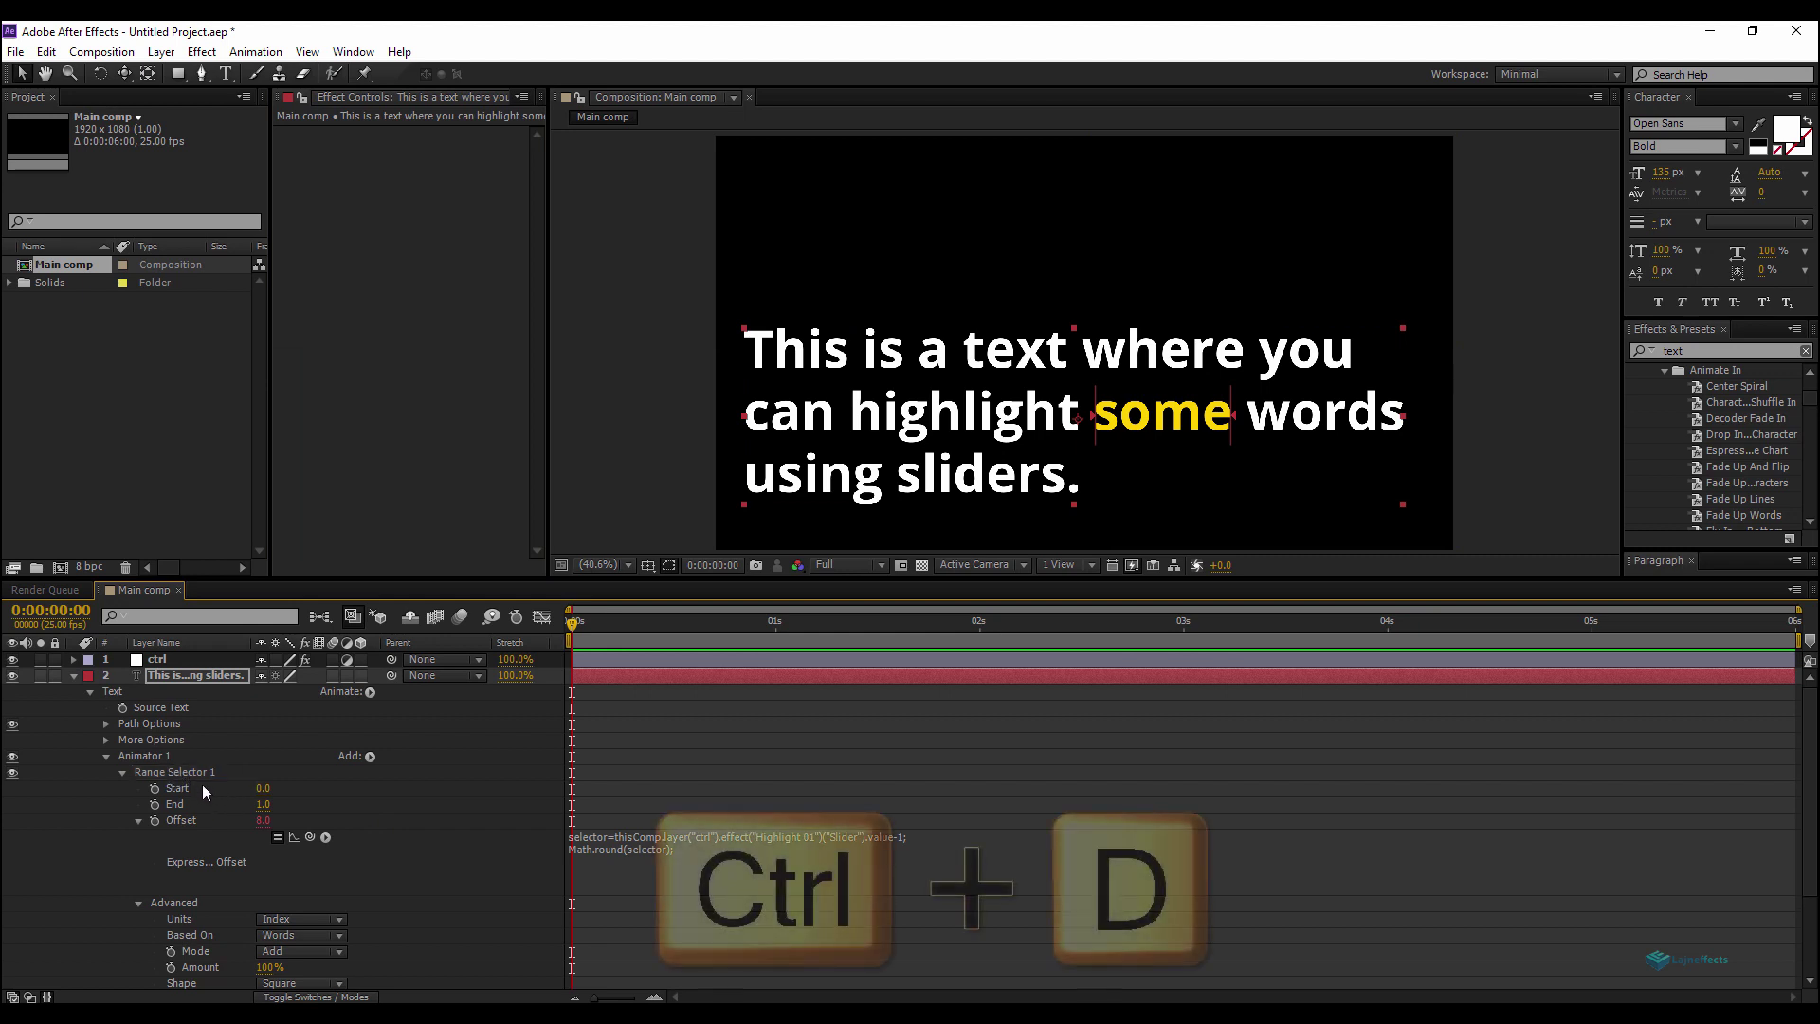
left_click(120, 772)
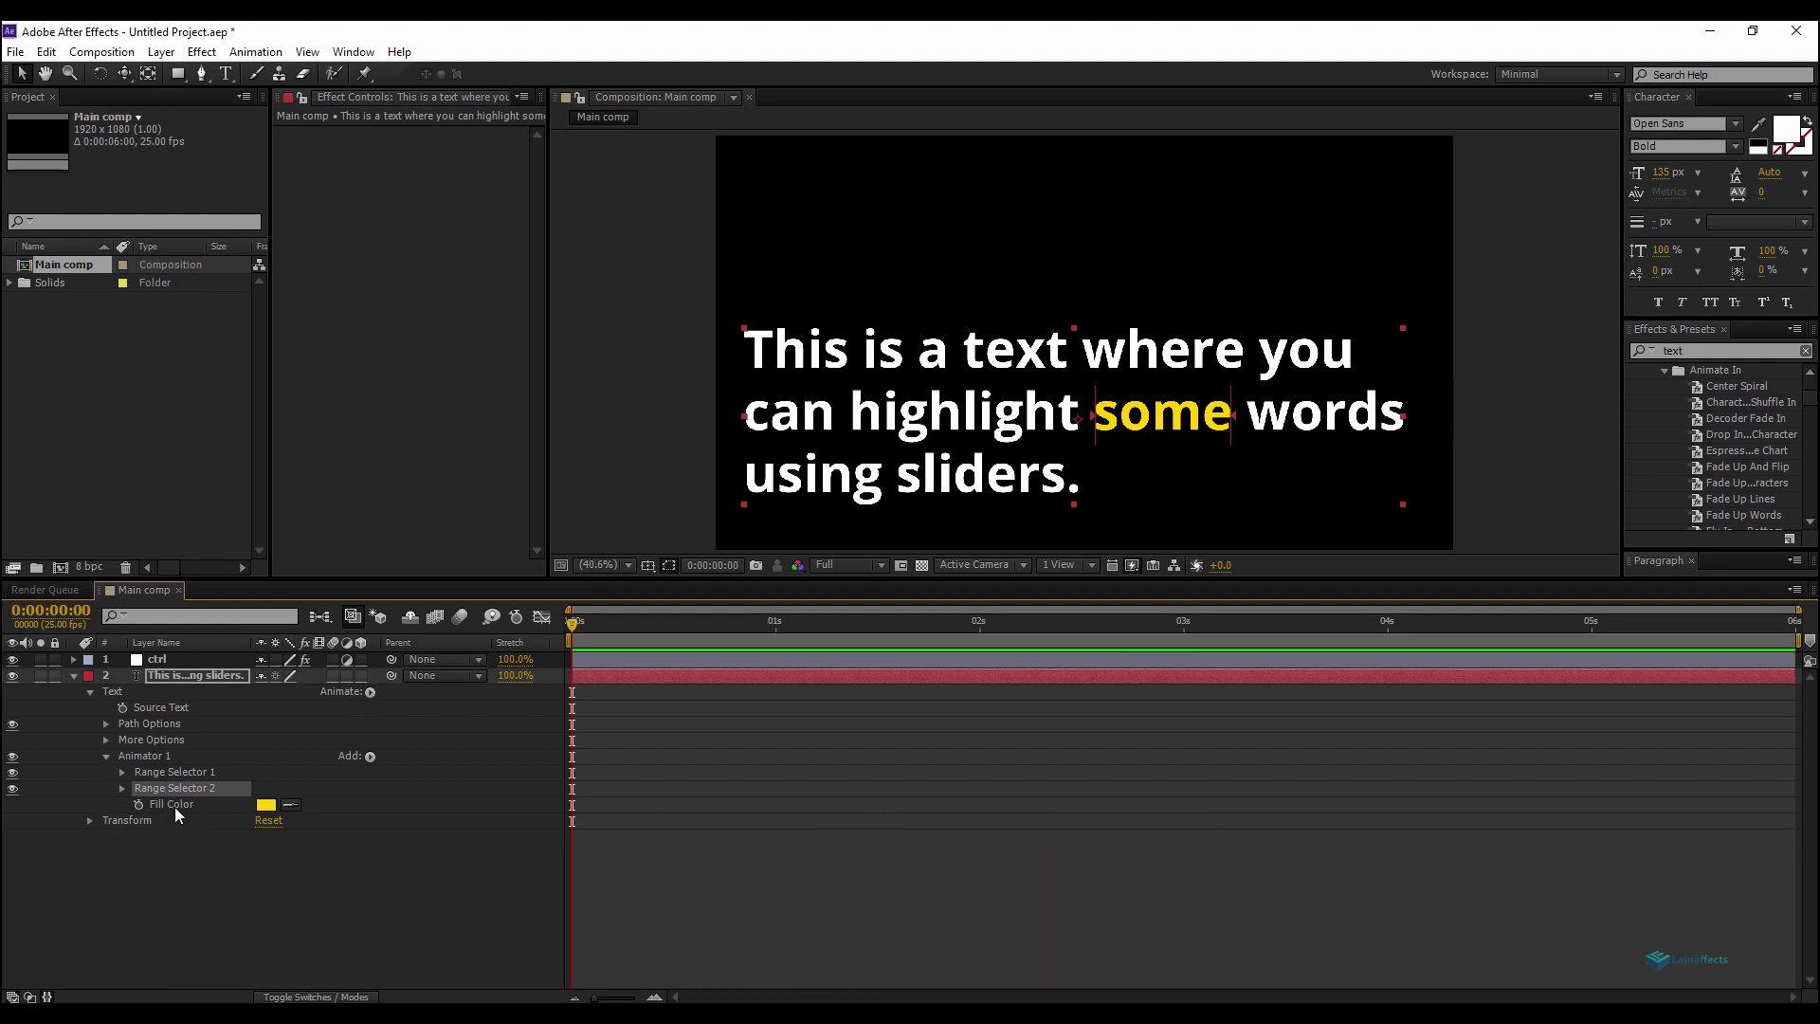
Duplicate Range Selector 2 three more times so that Animator 1 holds five range selectors.
key("ctrl+d")
key("ctrl+d")
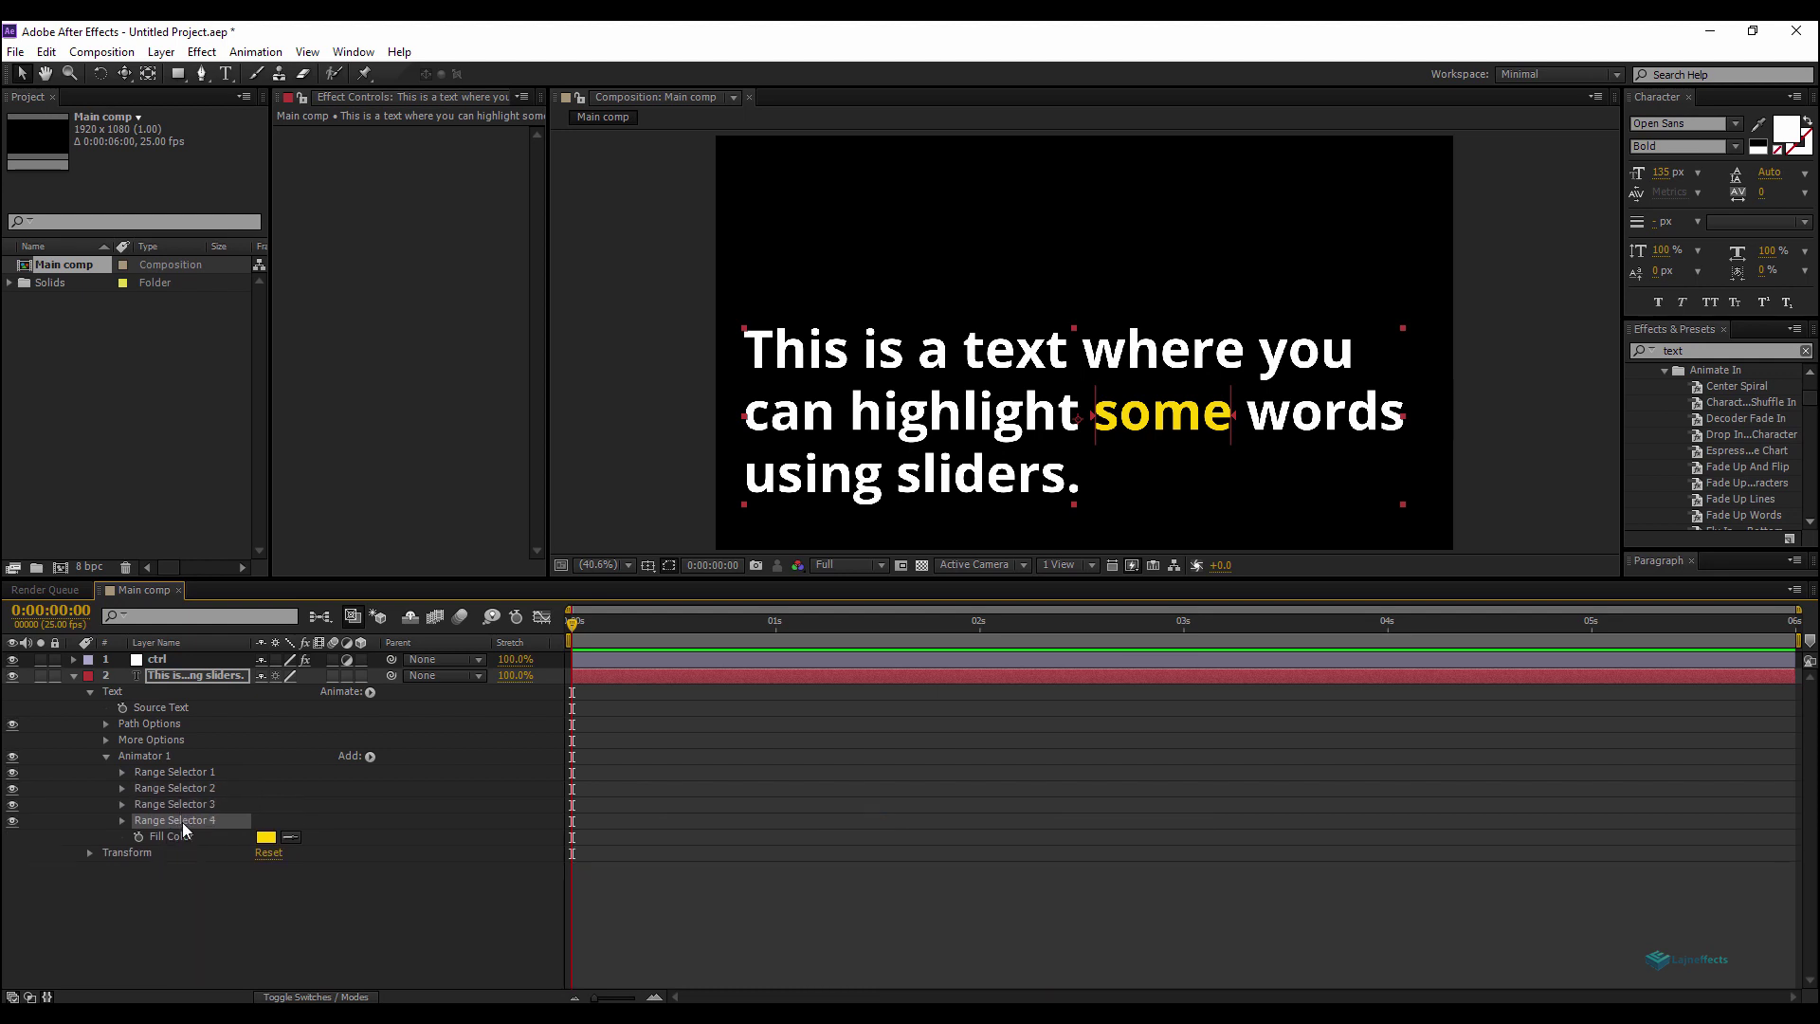
key("ctrl+d")
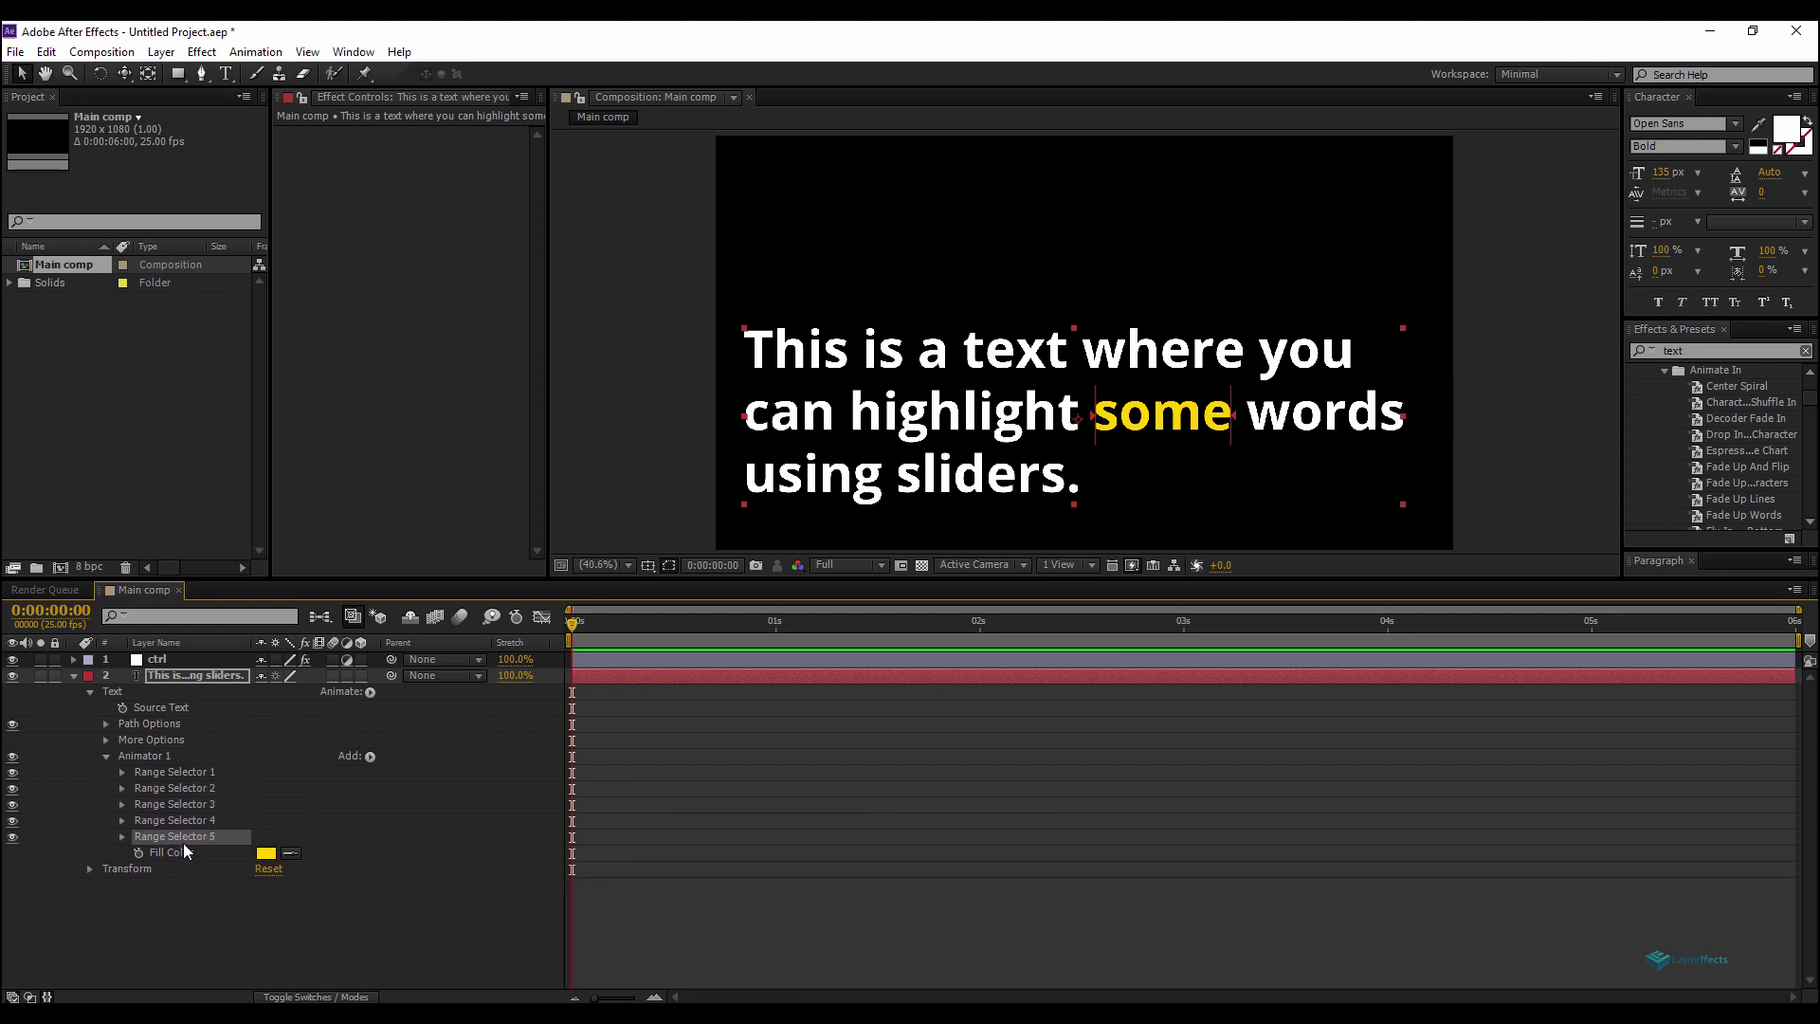
left_click(281, 908)
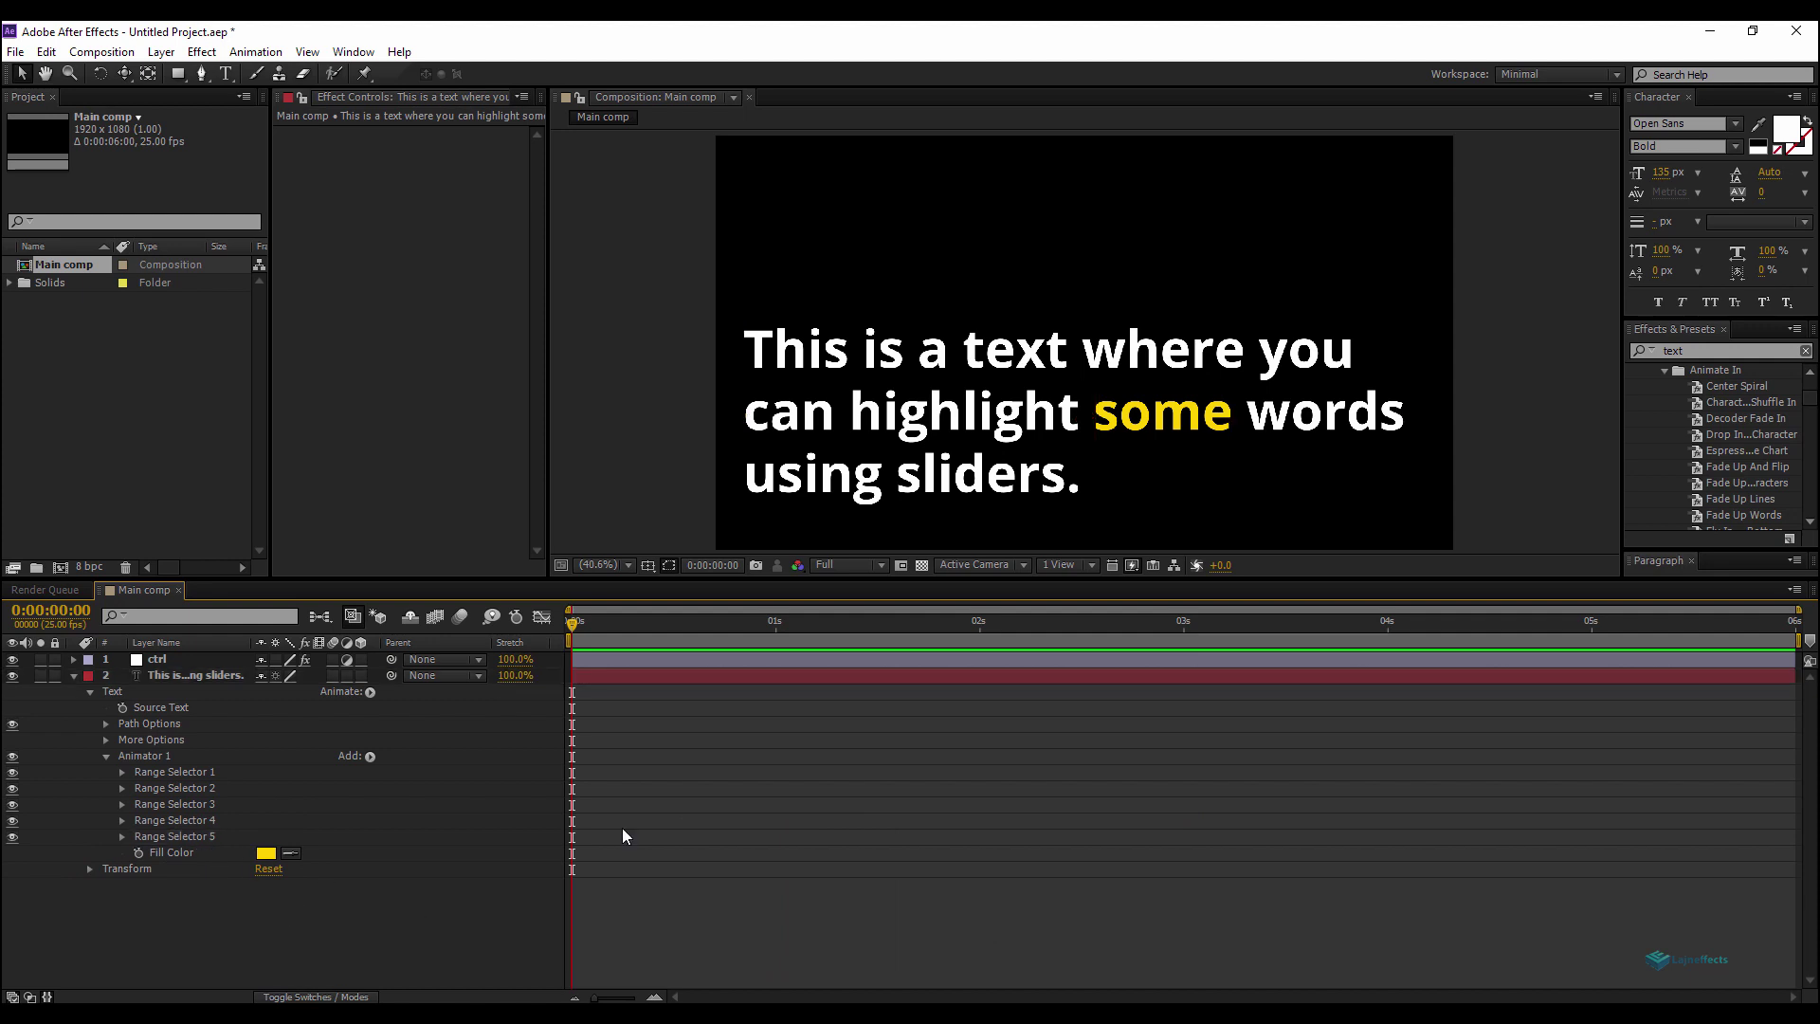
Duplicate the Highlight 01 slider effect on the ctrl layer four times to create Highlight 02 through Highlight 05.
left_click(168, 657)
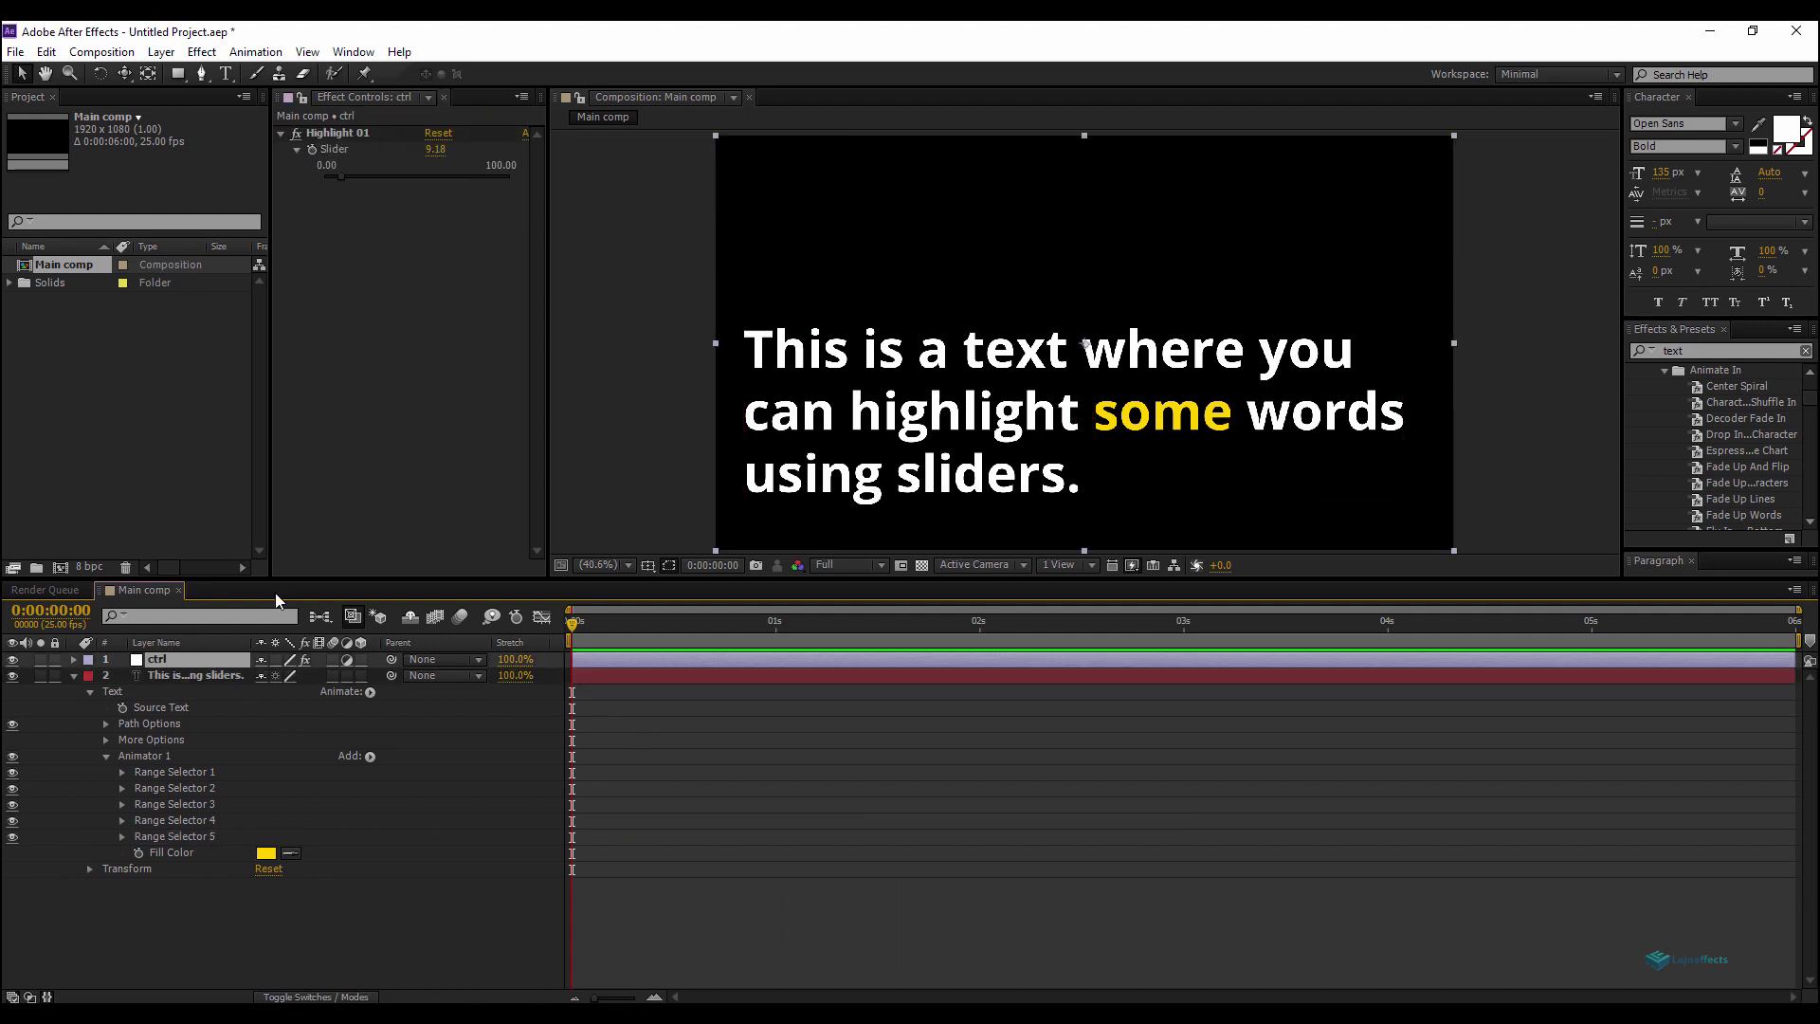
left_click(343, 136)
key("ctrl+d")
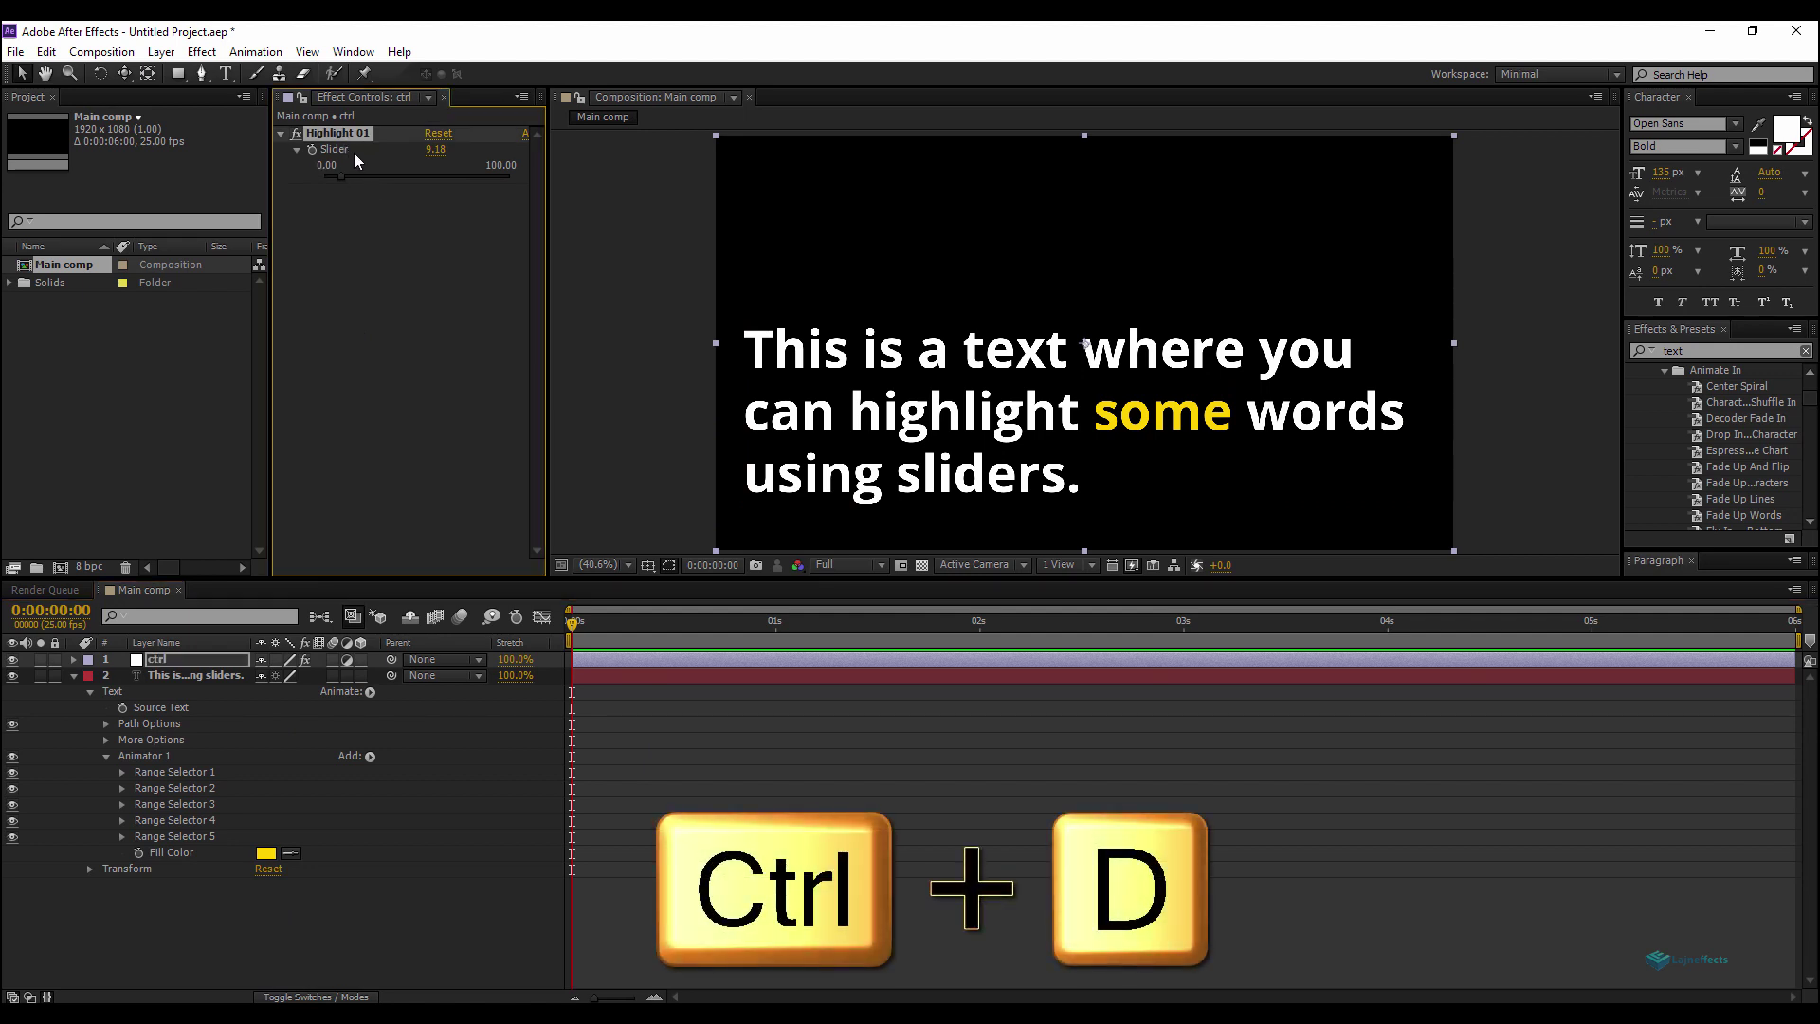
key("ctrl+d")
key("ctrl+d")
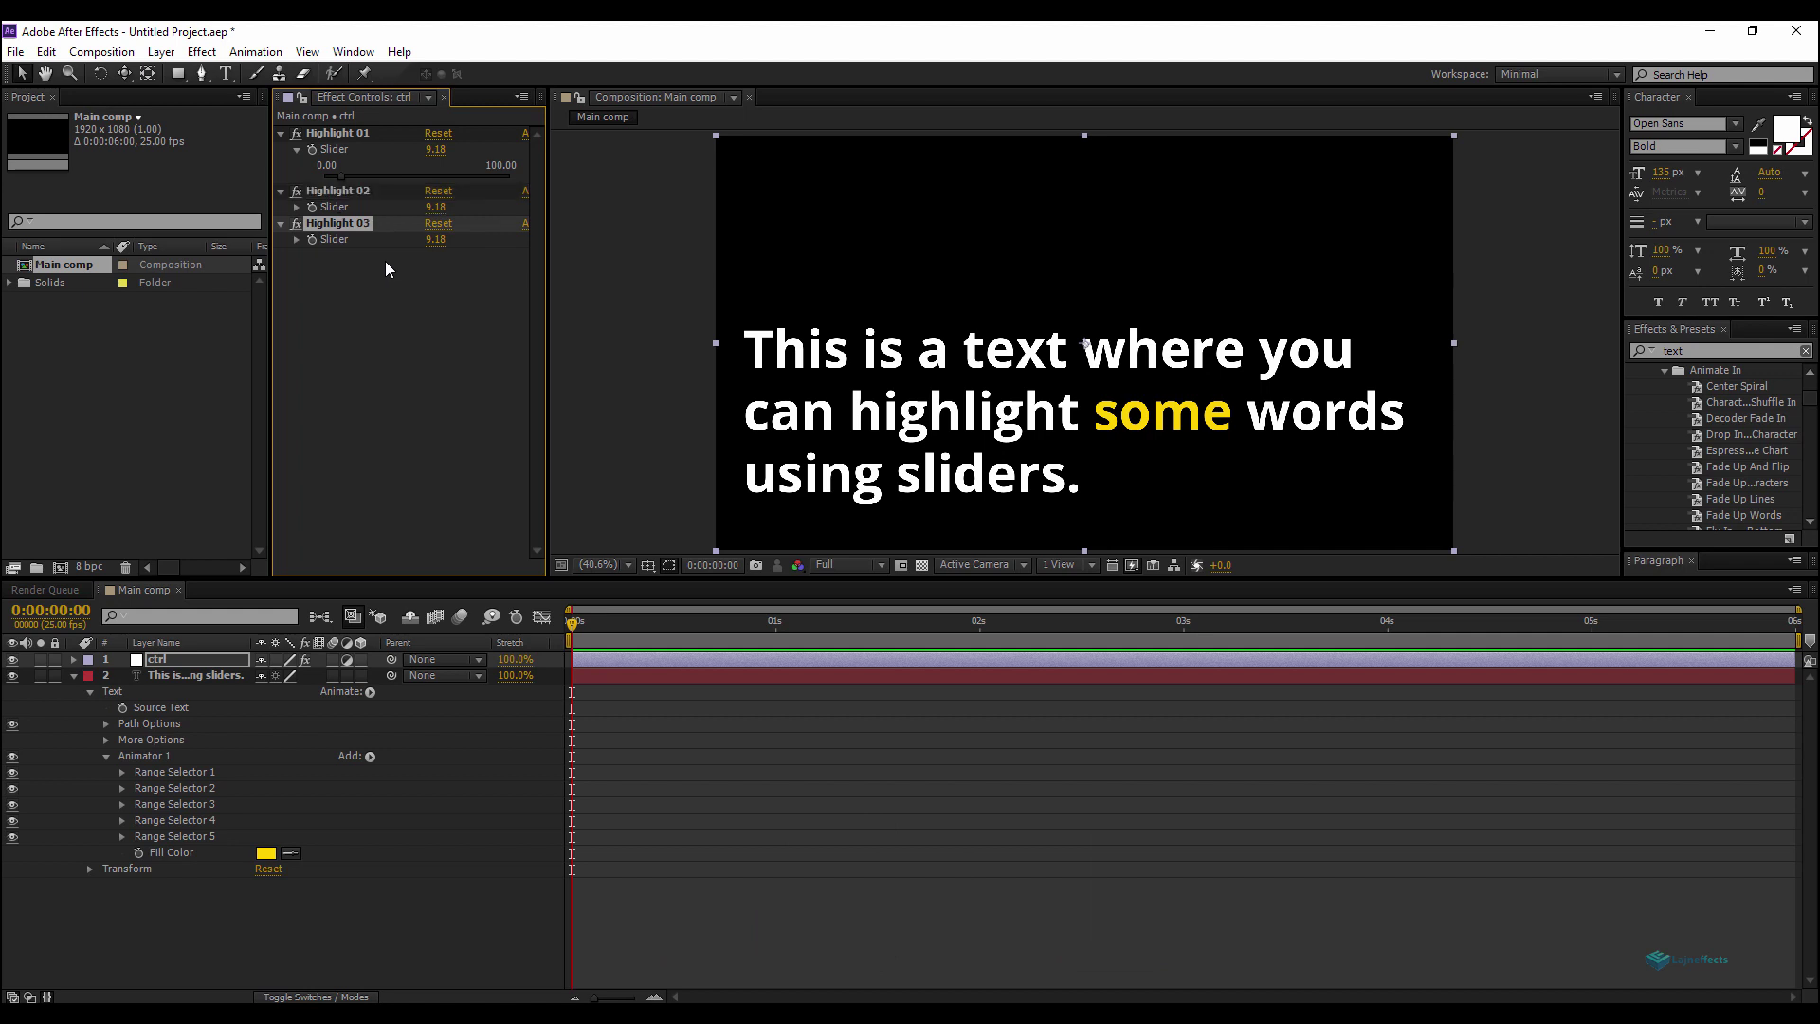
key("ctrl+d")
key("ctrl+d")
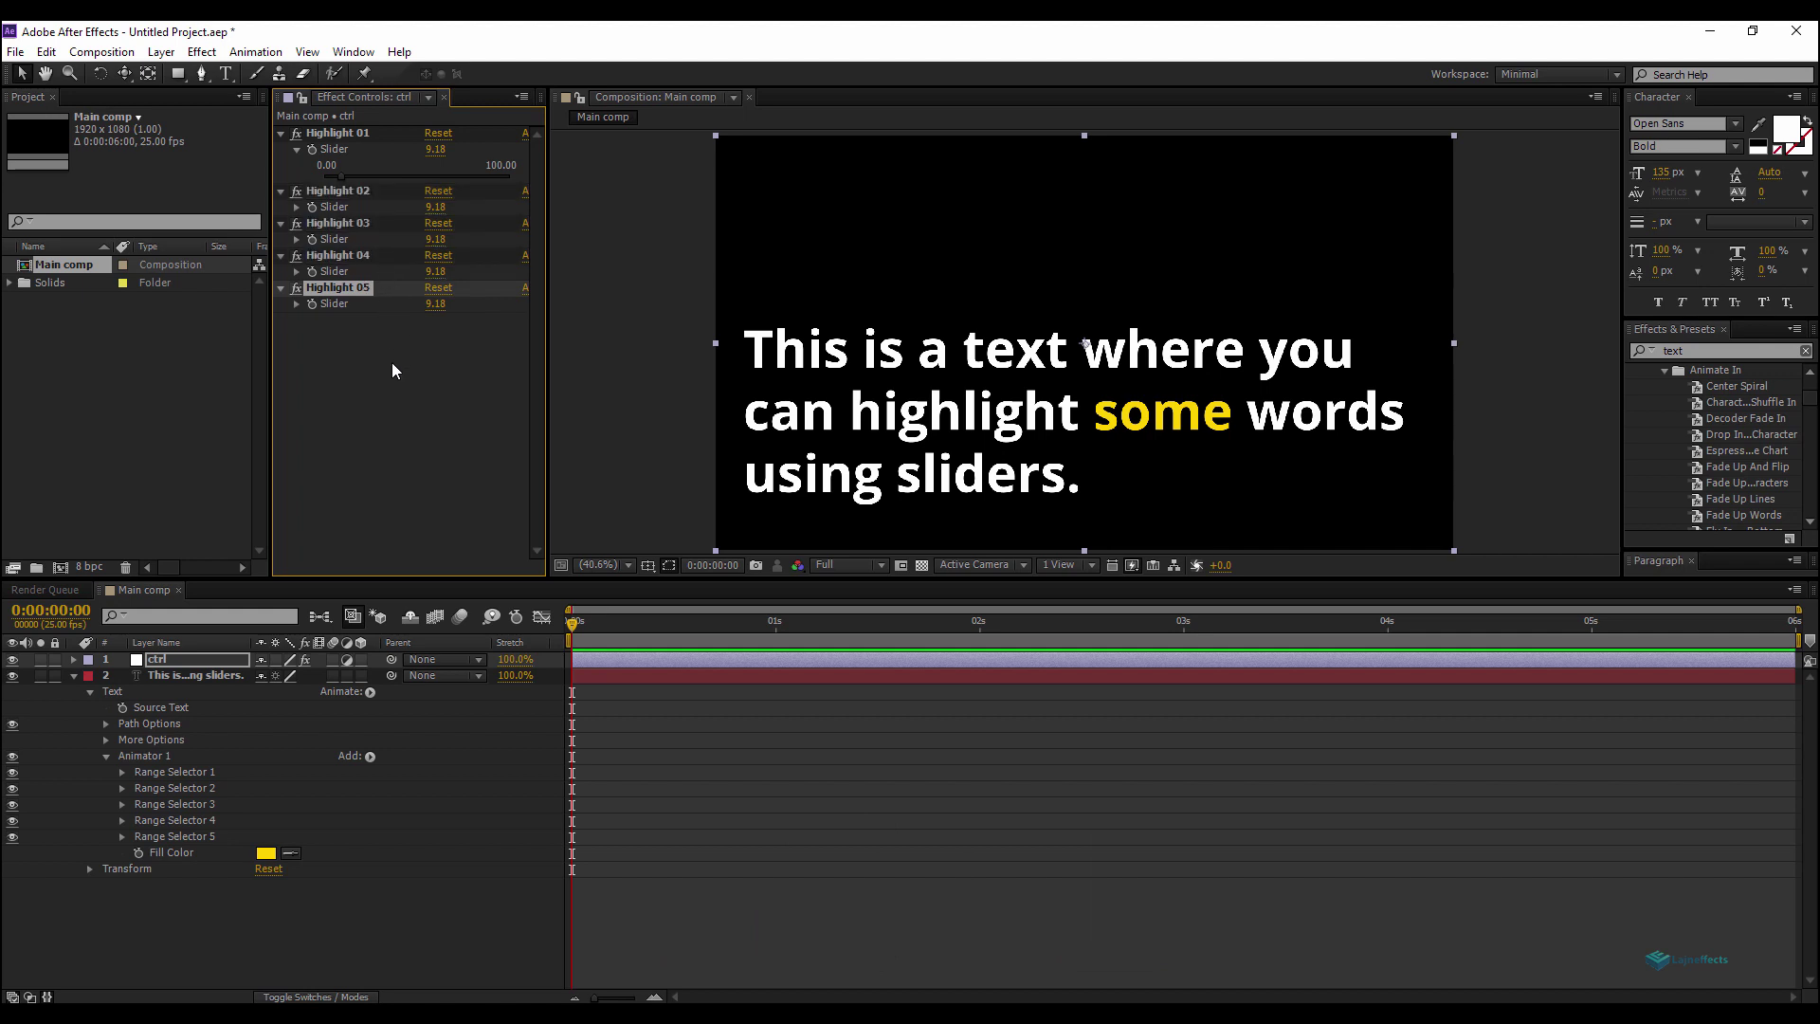
left_click(391, 363)
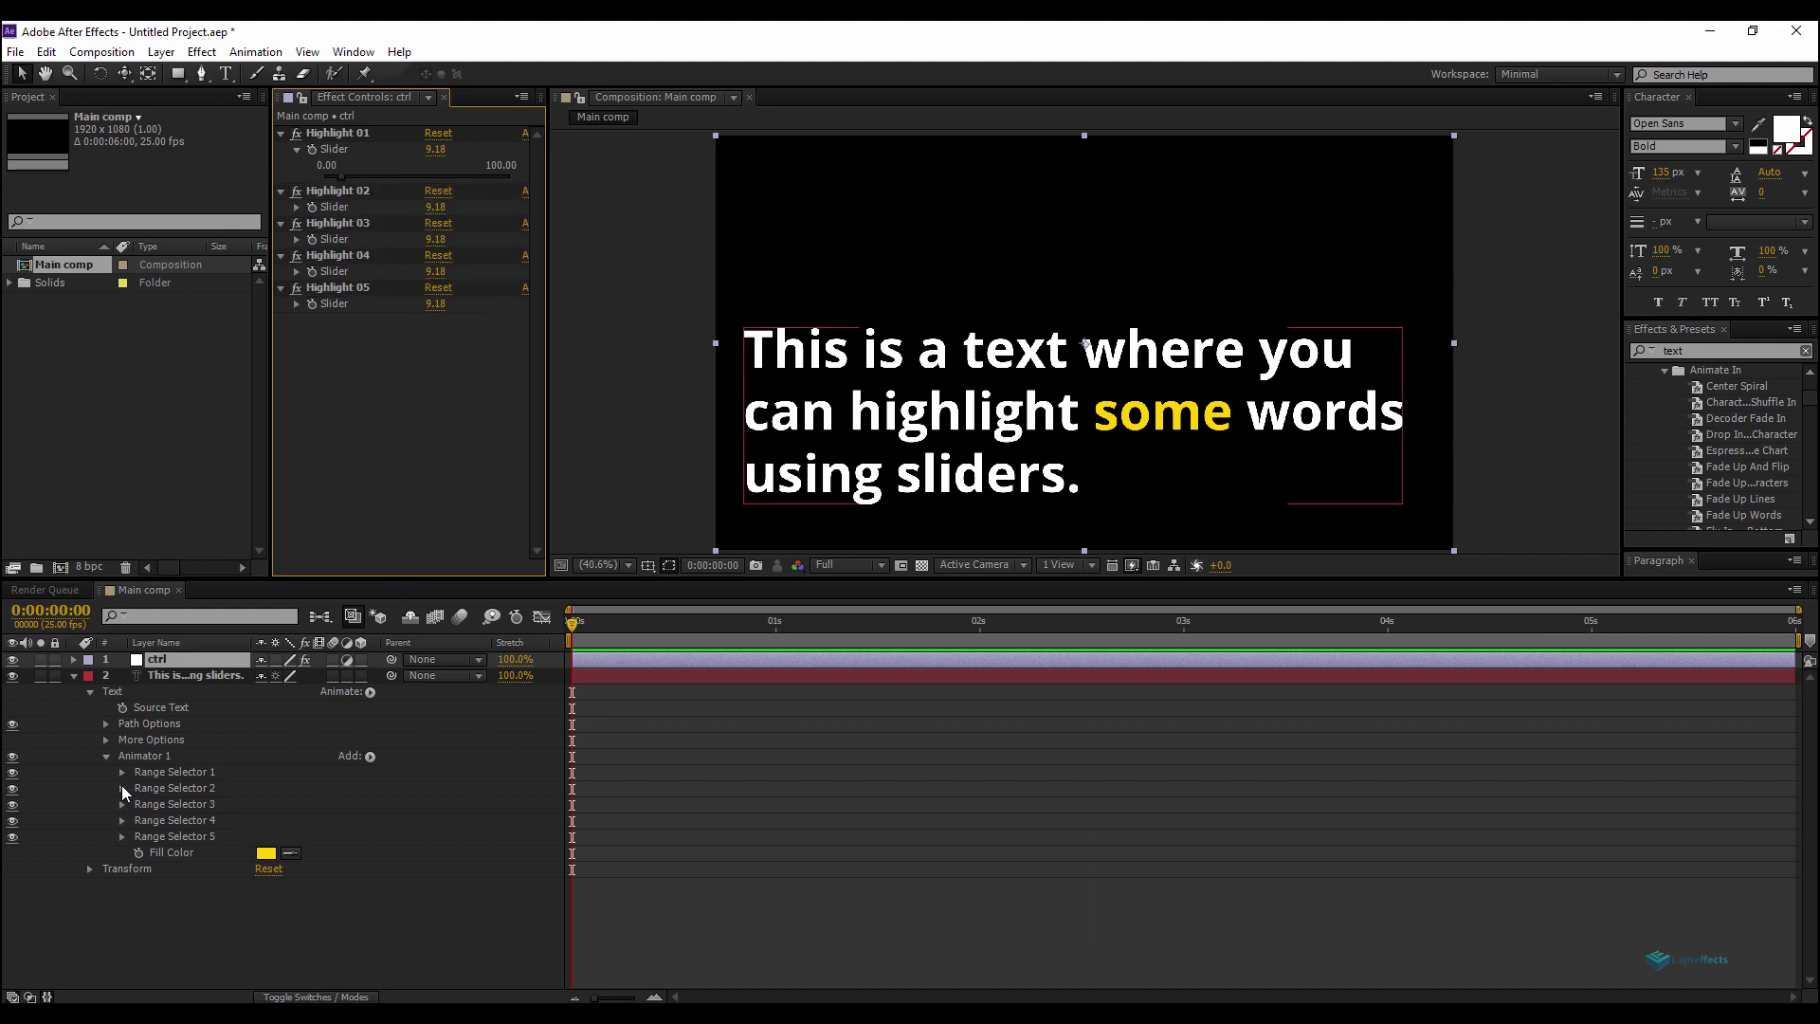
Reveal the text layer's Offset expressions, enlarge the timeline area and point Range Selector 2's expression to Highlight 02.
left_click(600, 677)
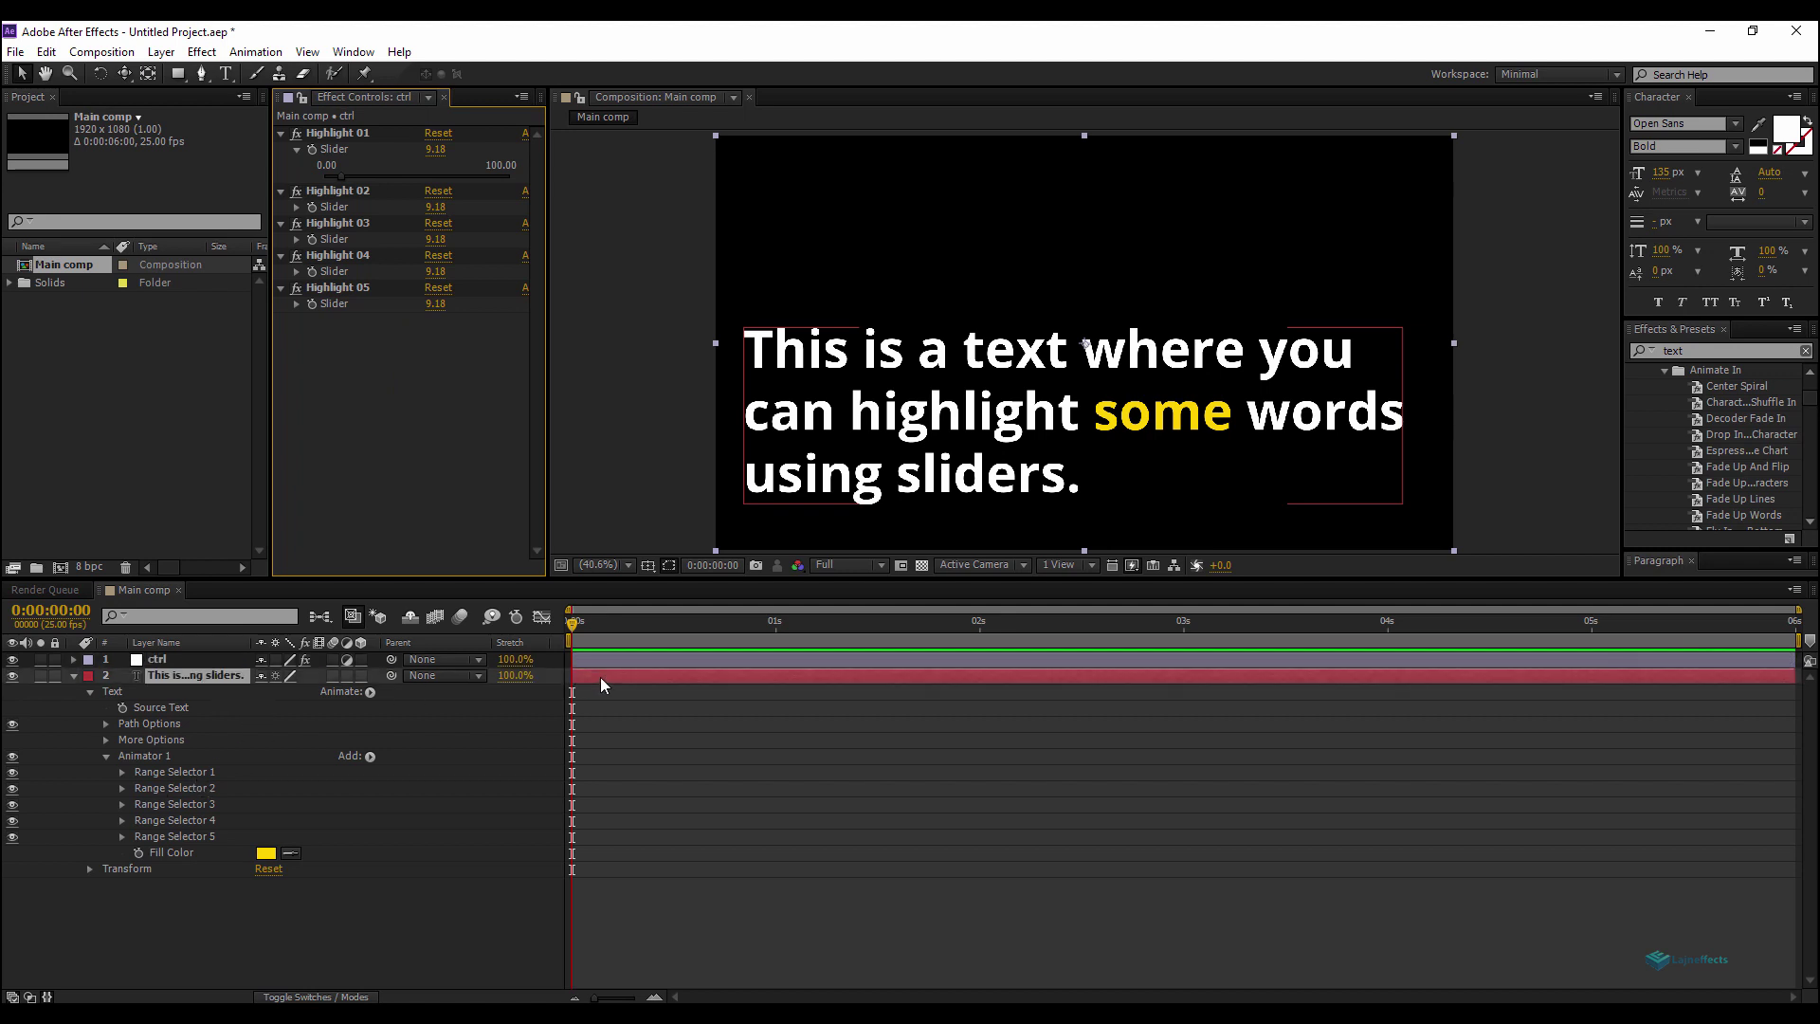
key("u")
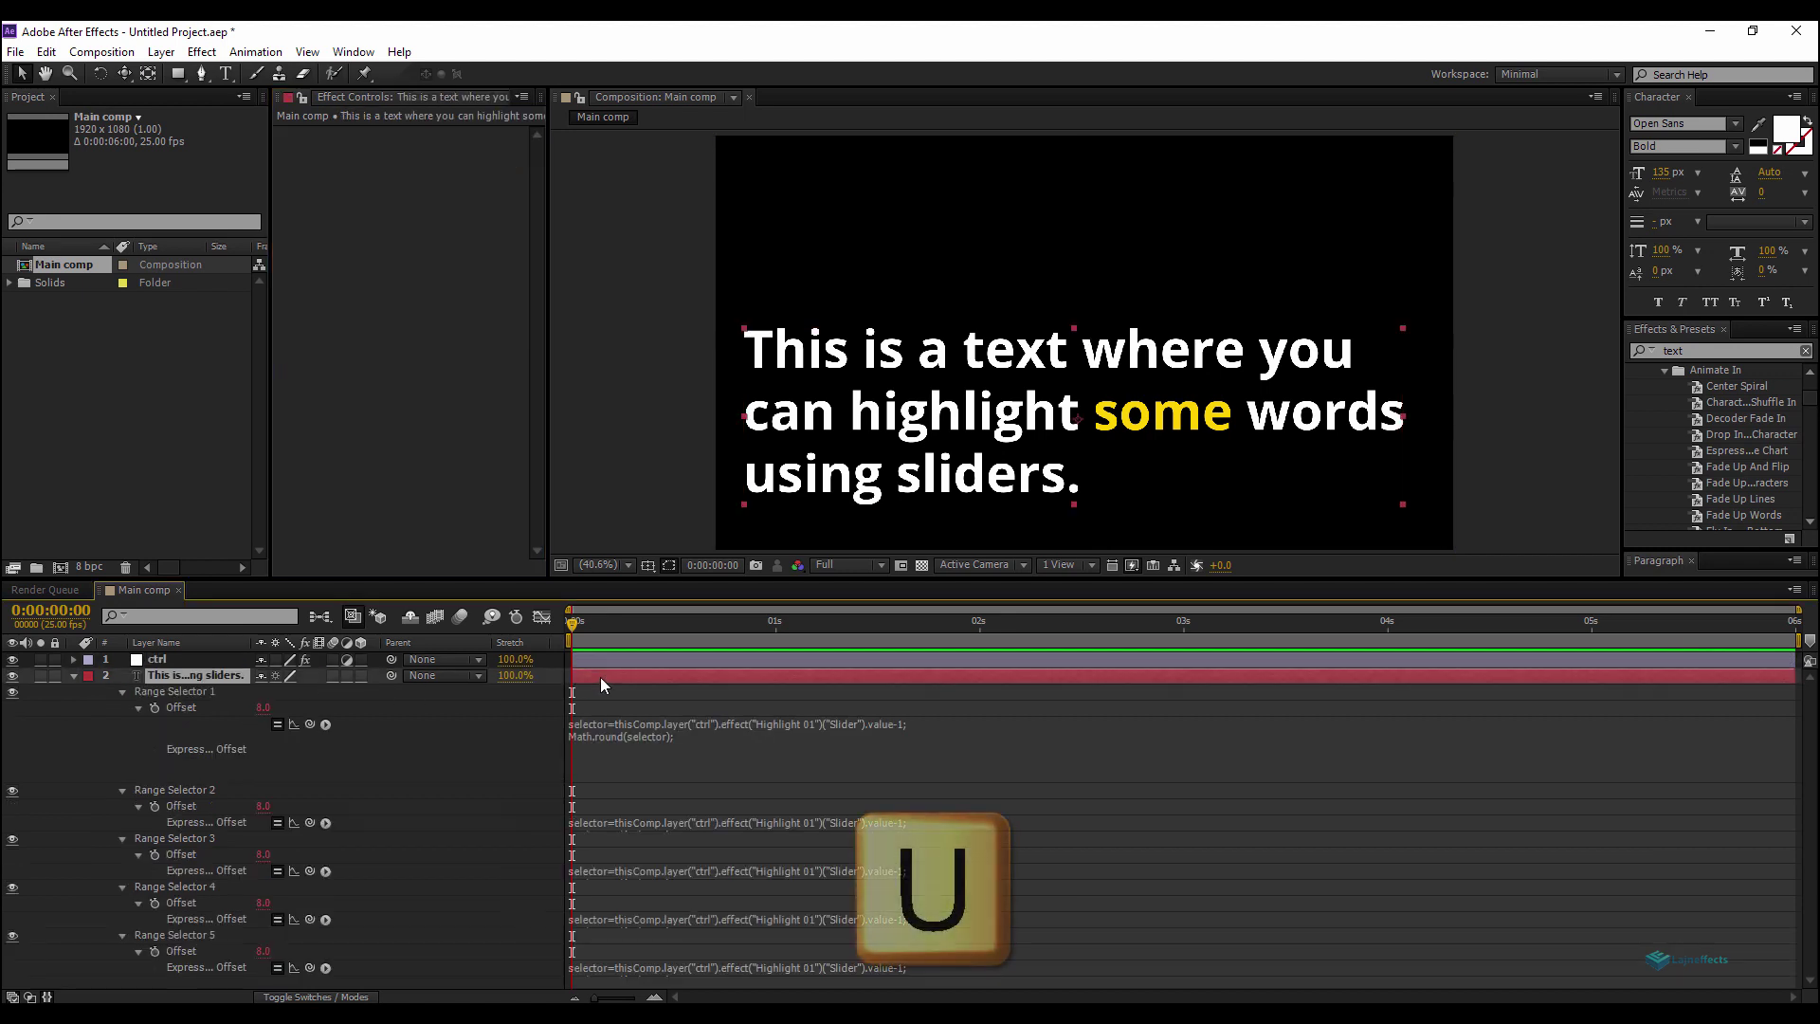
left_click_drag(642, 575, 668, 453)
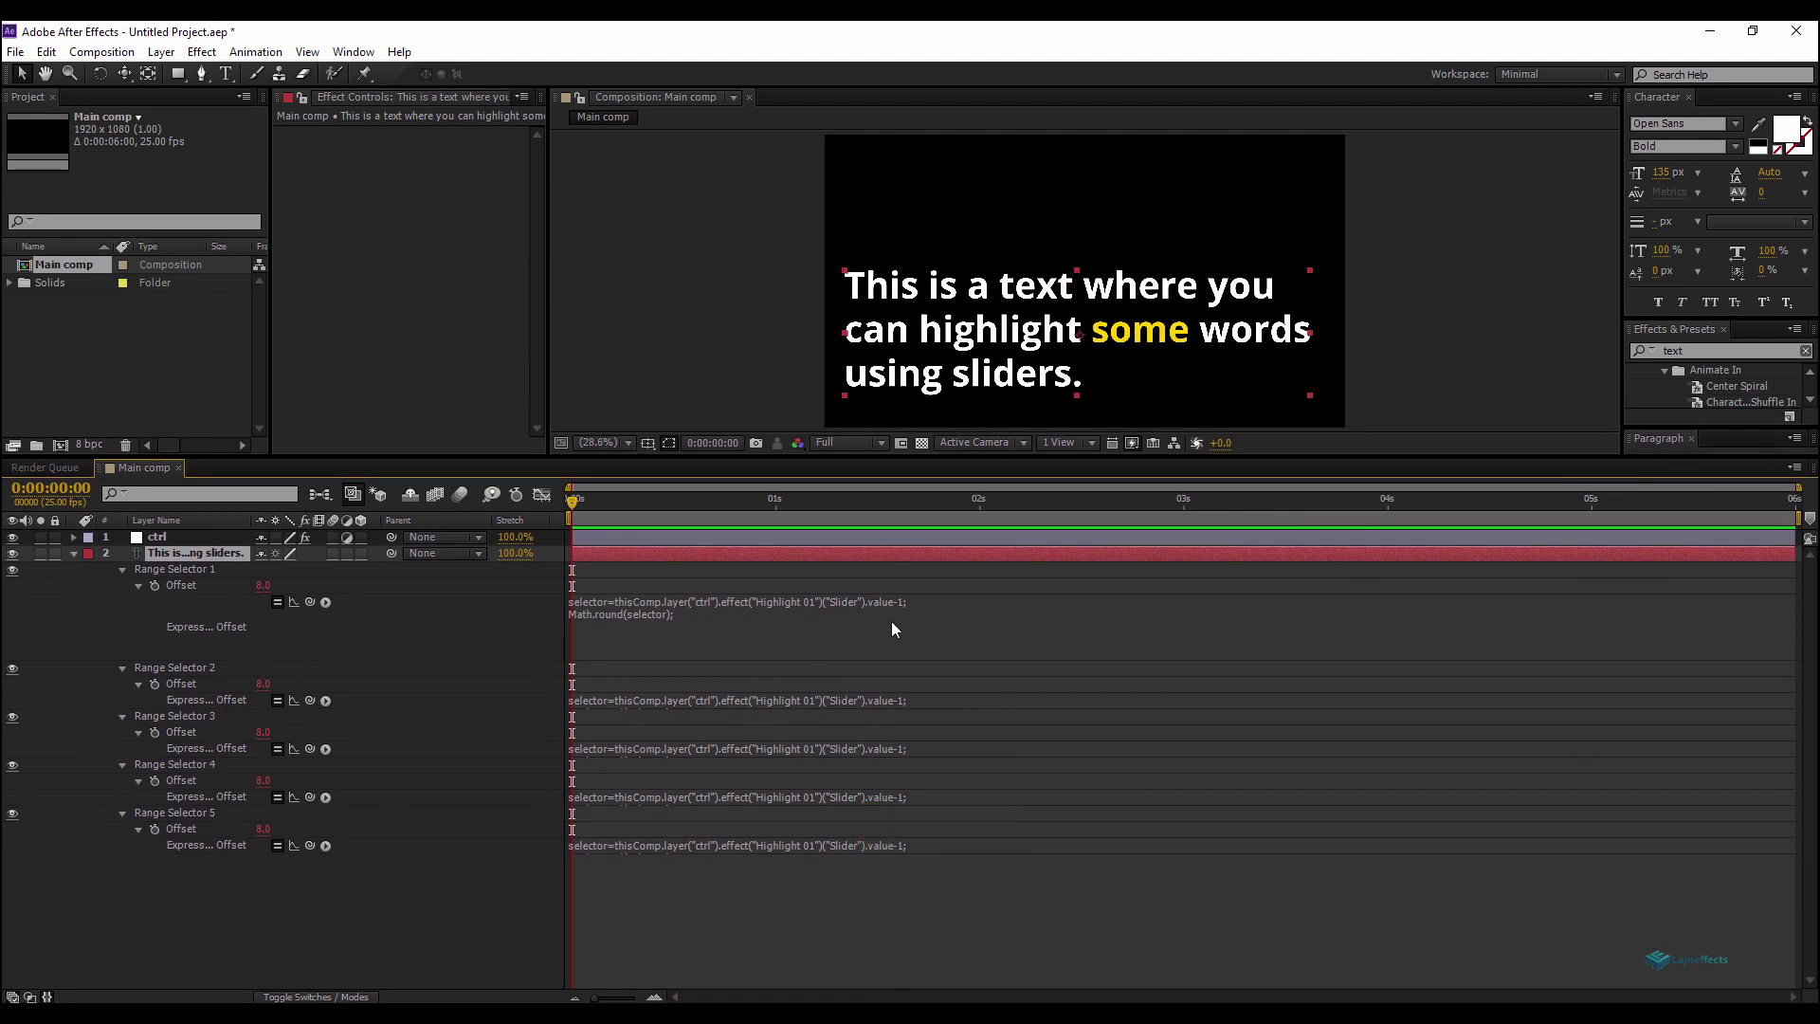
left_click(812, 704)
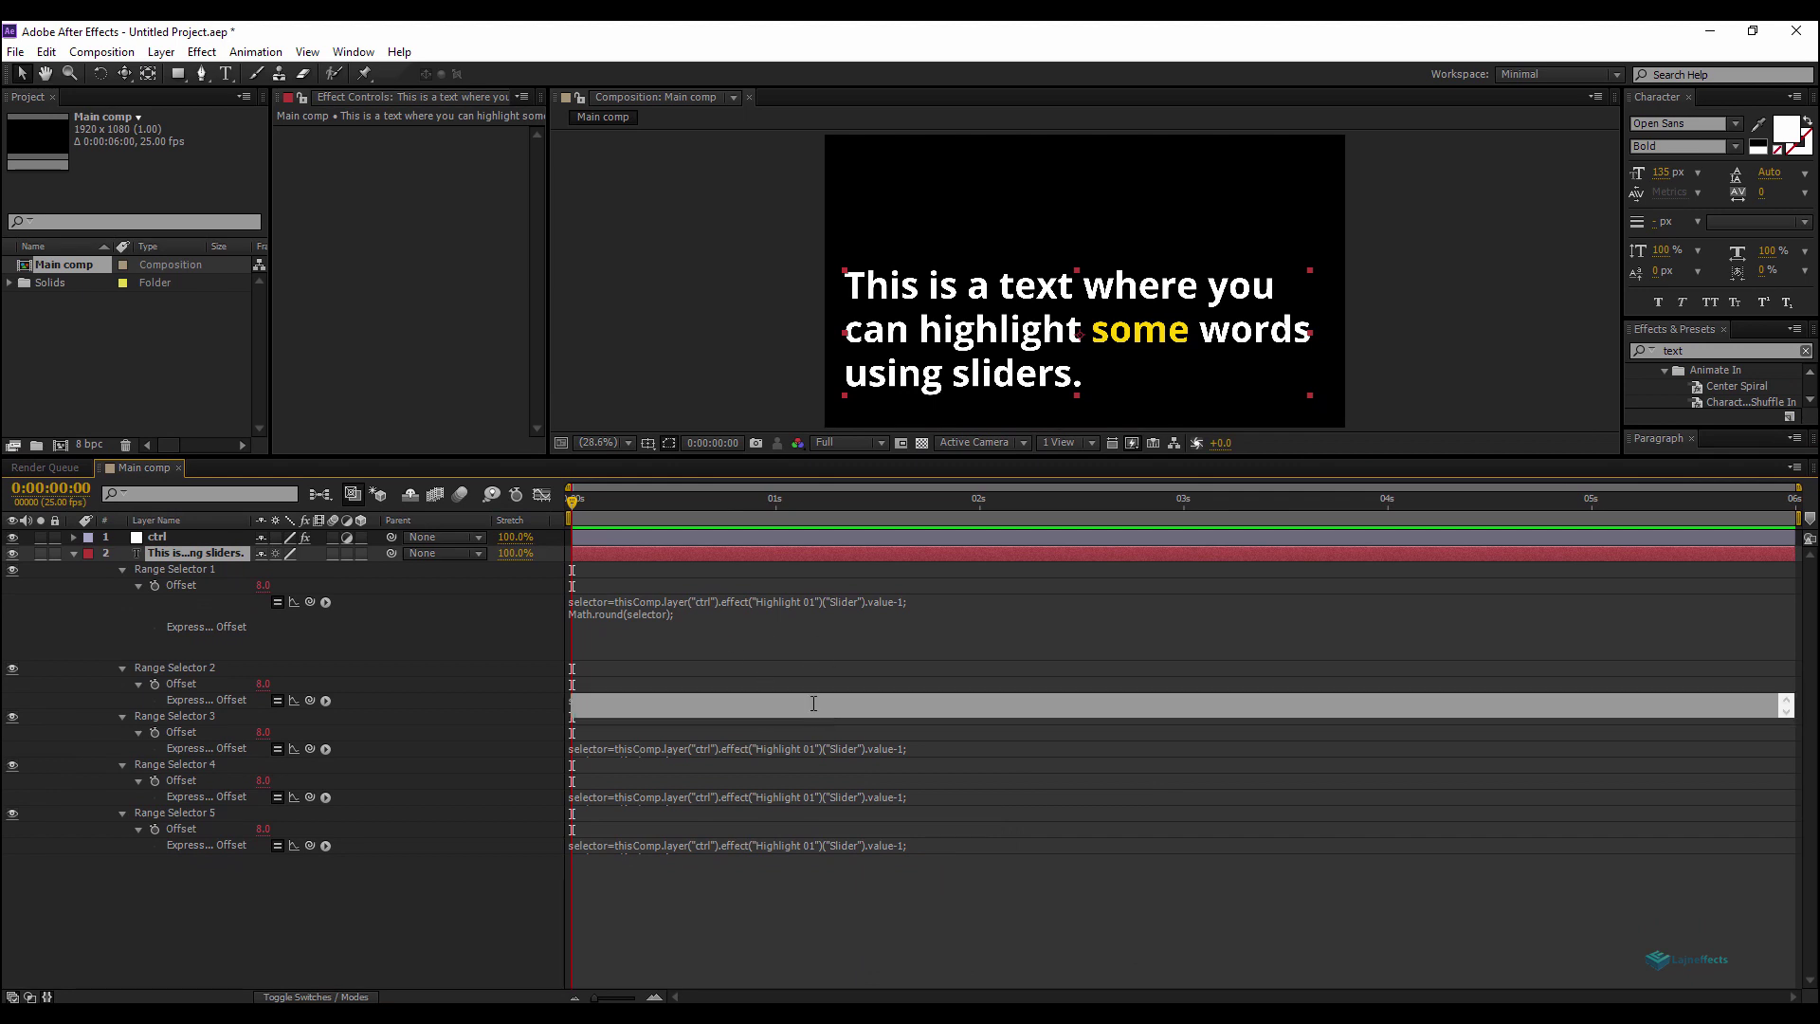
left_click_drag(795, 700, 805, 699)
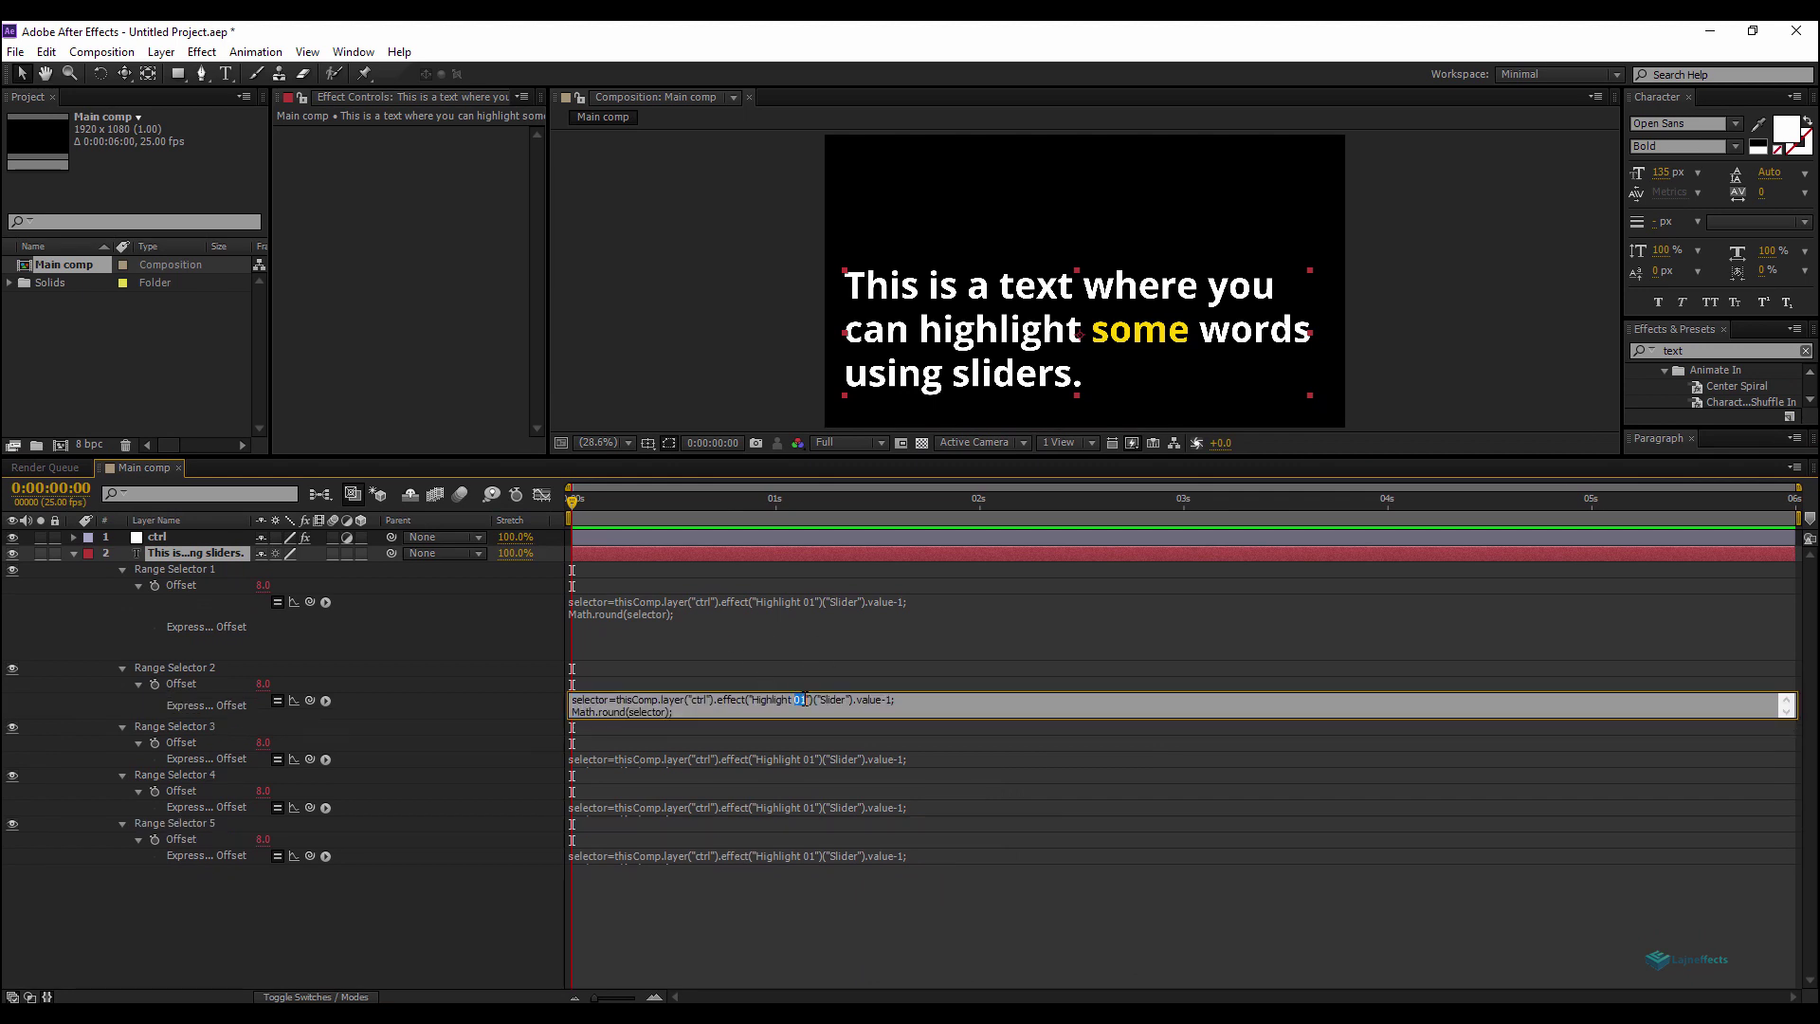
type("02")
Change the Offset expressions of Range Selectors 3 and 4 to reference Highlight 03 and Highlight 04 respectively.
left_click(810, 759)
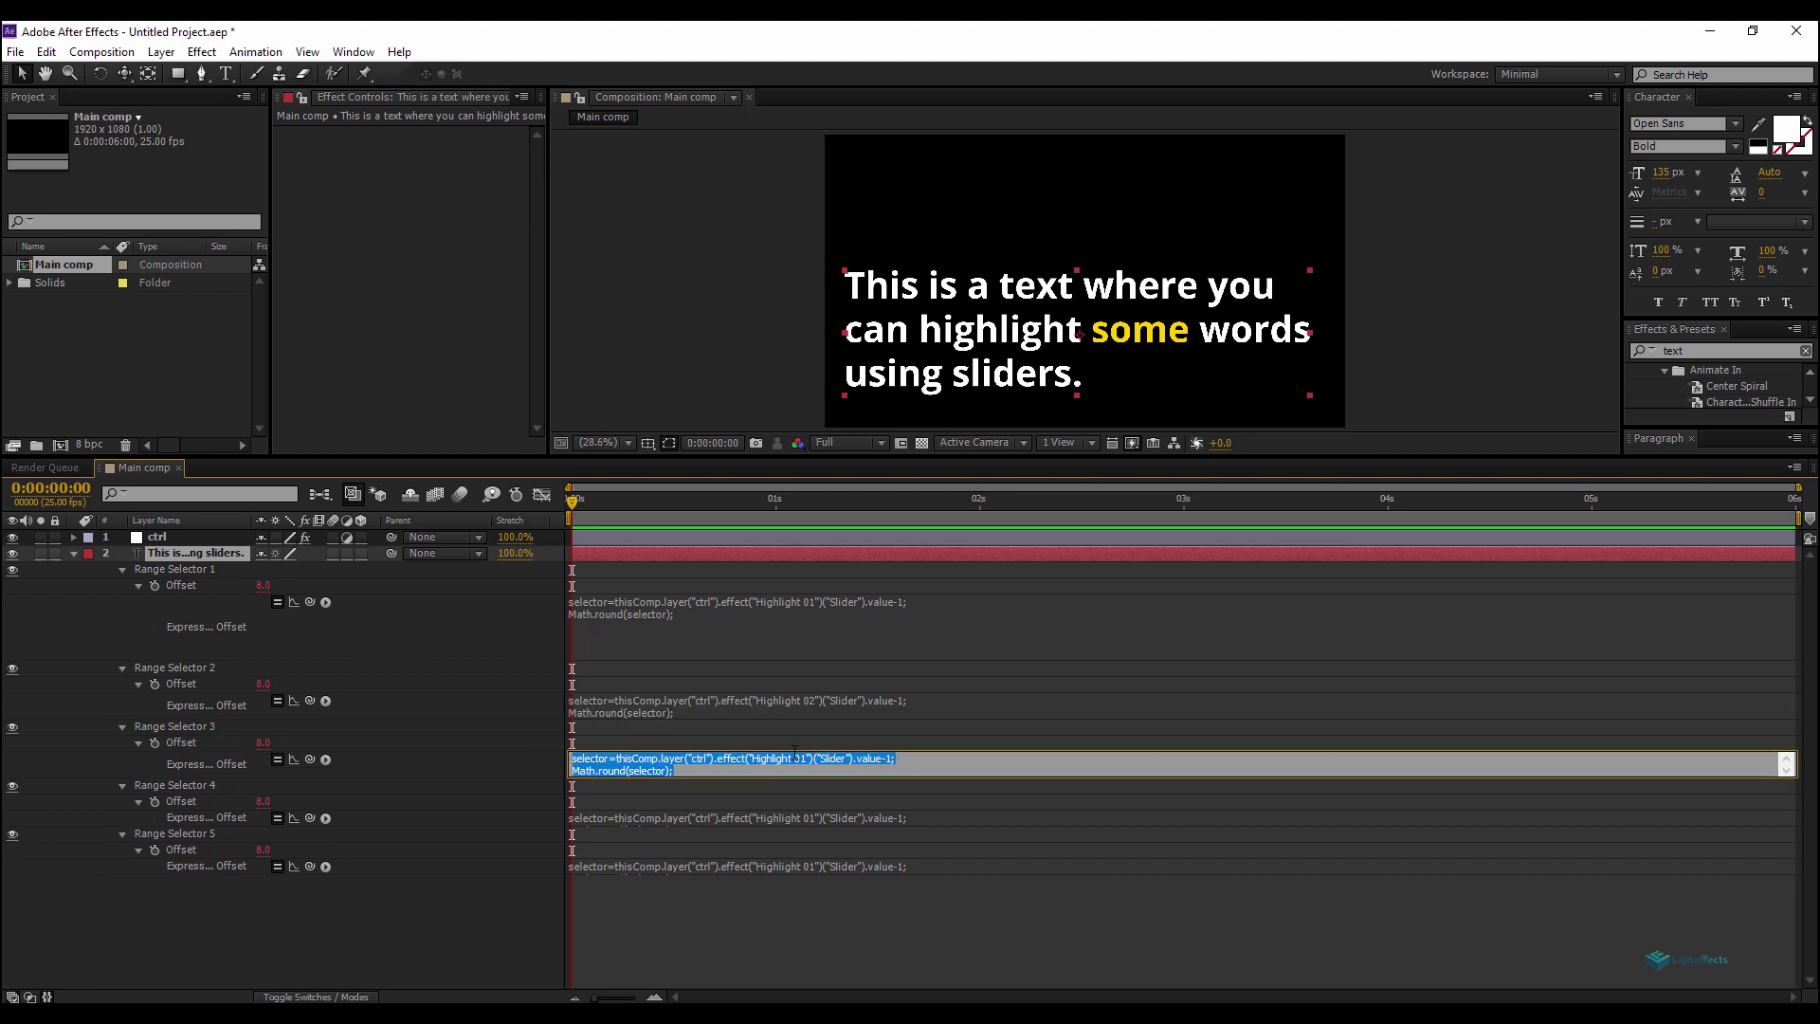
left_click_drag(795, 758, 804, 751)
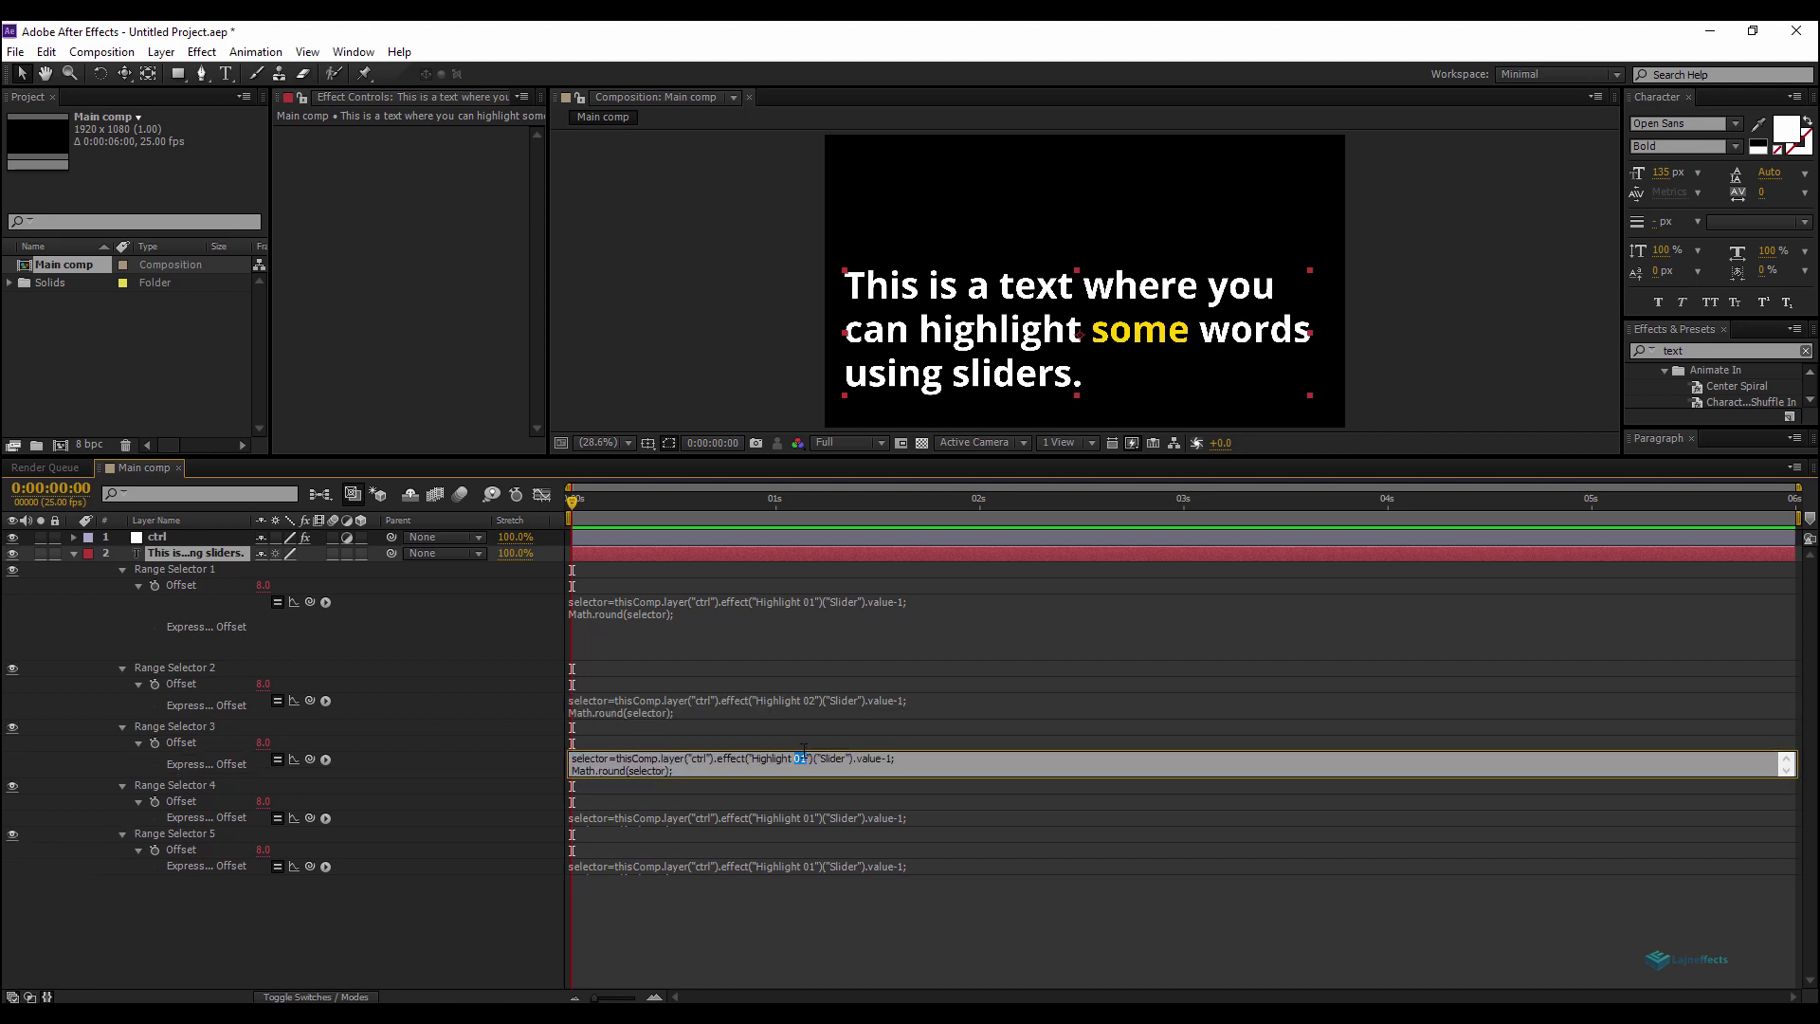
type("03")
left_click(813, 817)
left_click_drag(795, 817, 806, 817)
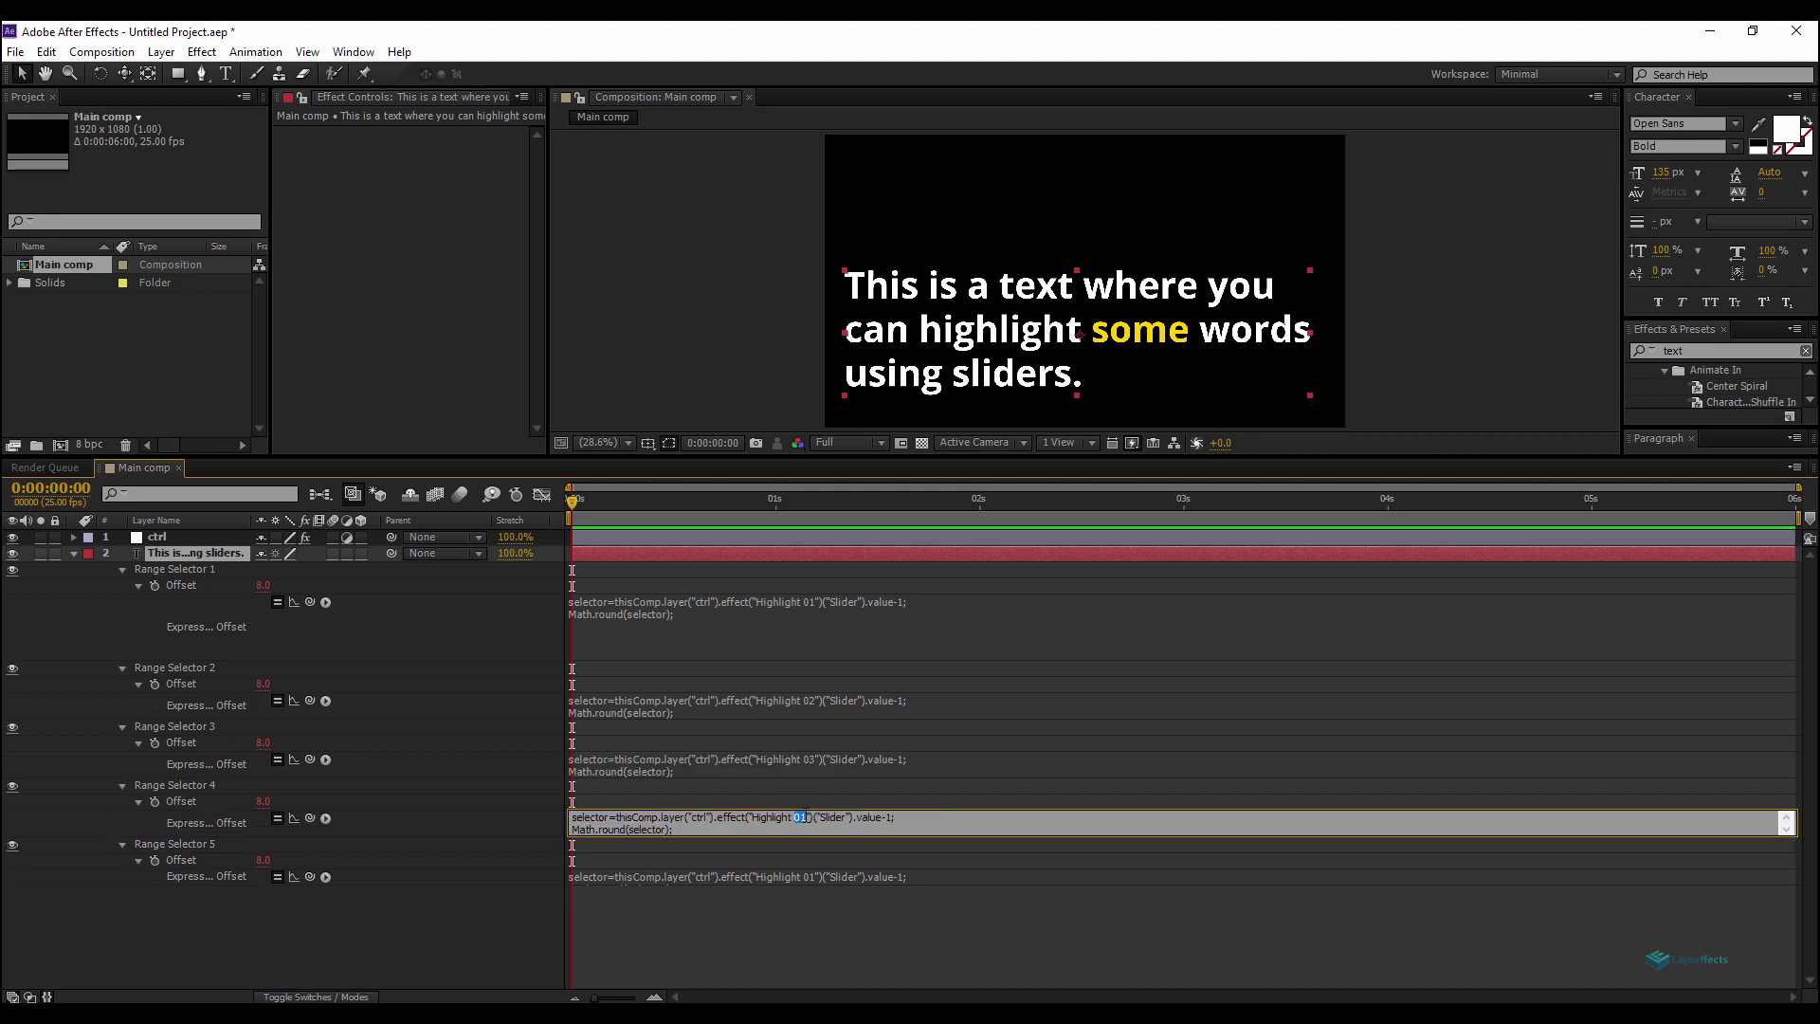
type("04")
Change the Offset expression of Range Selector 5 to reference Highlight 05.
left_click(804, 872)
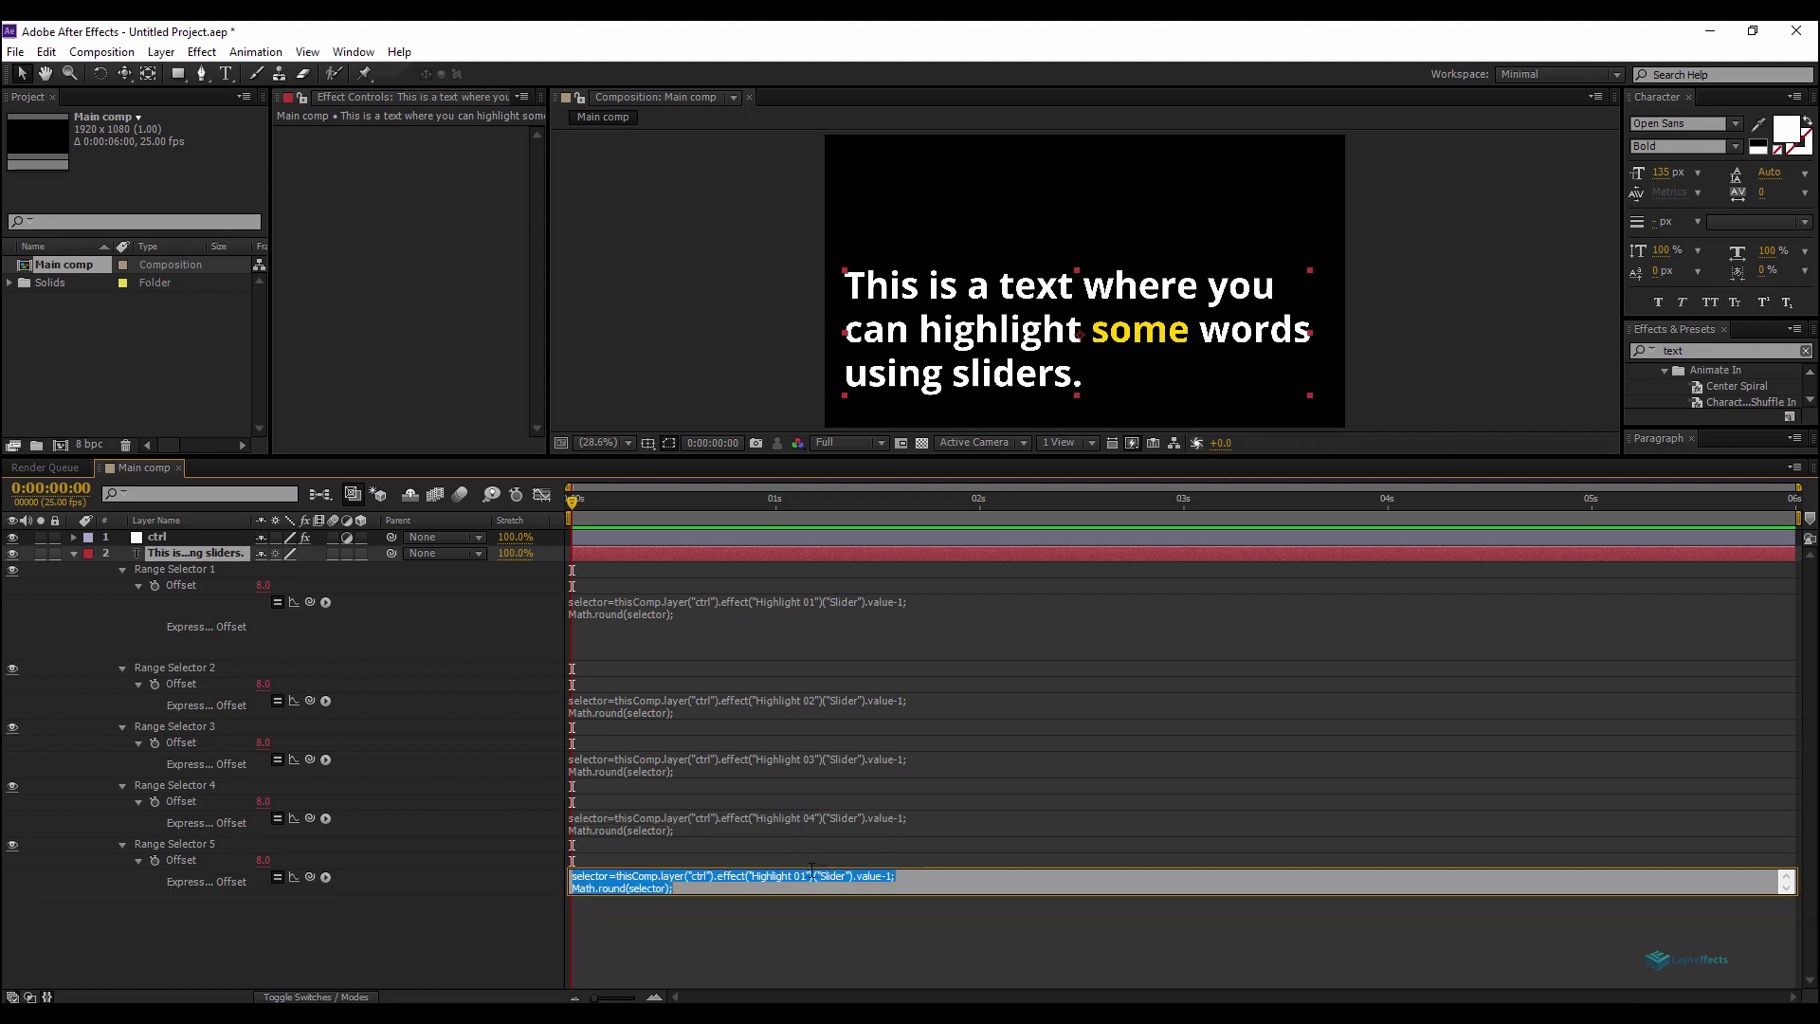
left_click_drag(794, 876, 806, 876)
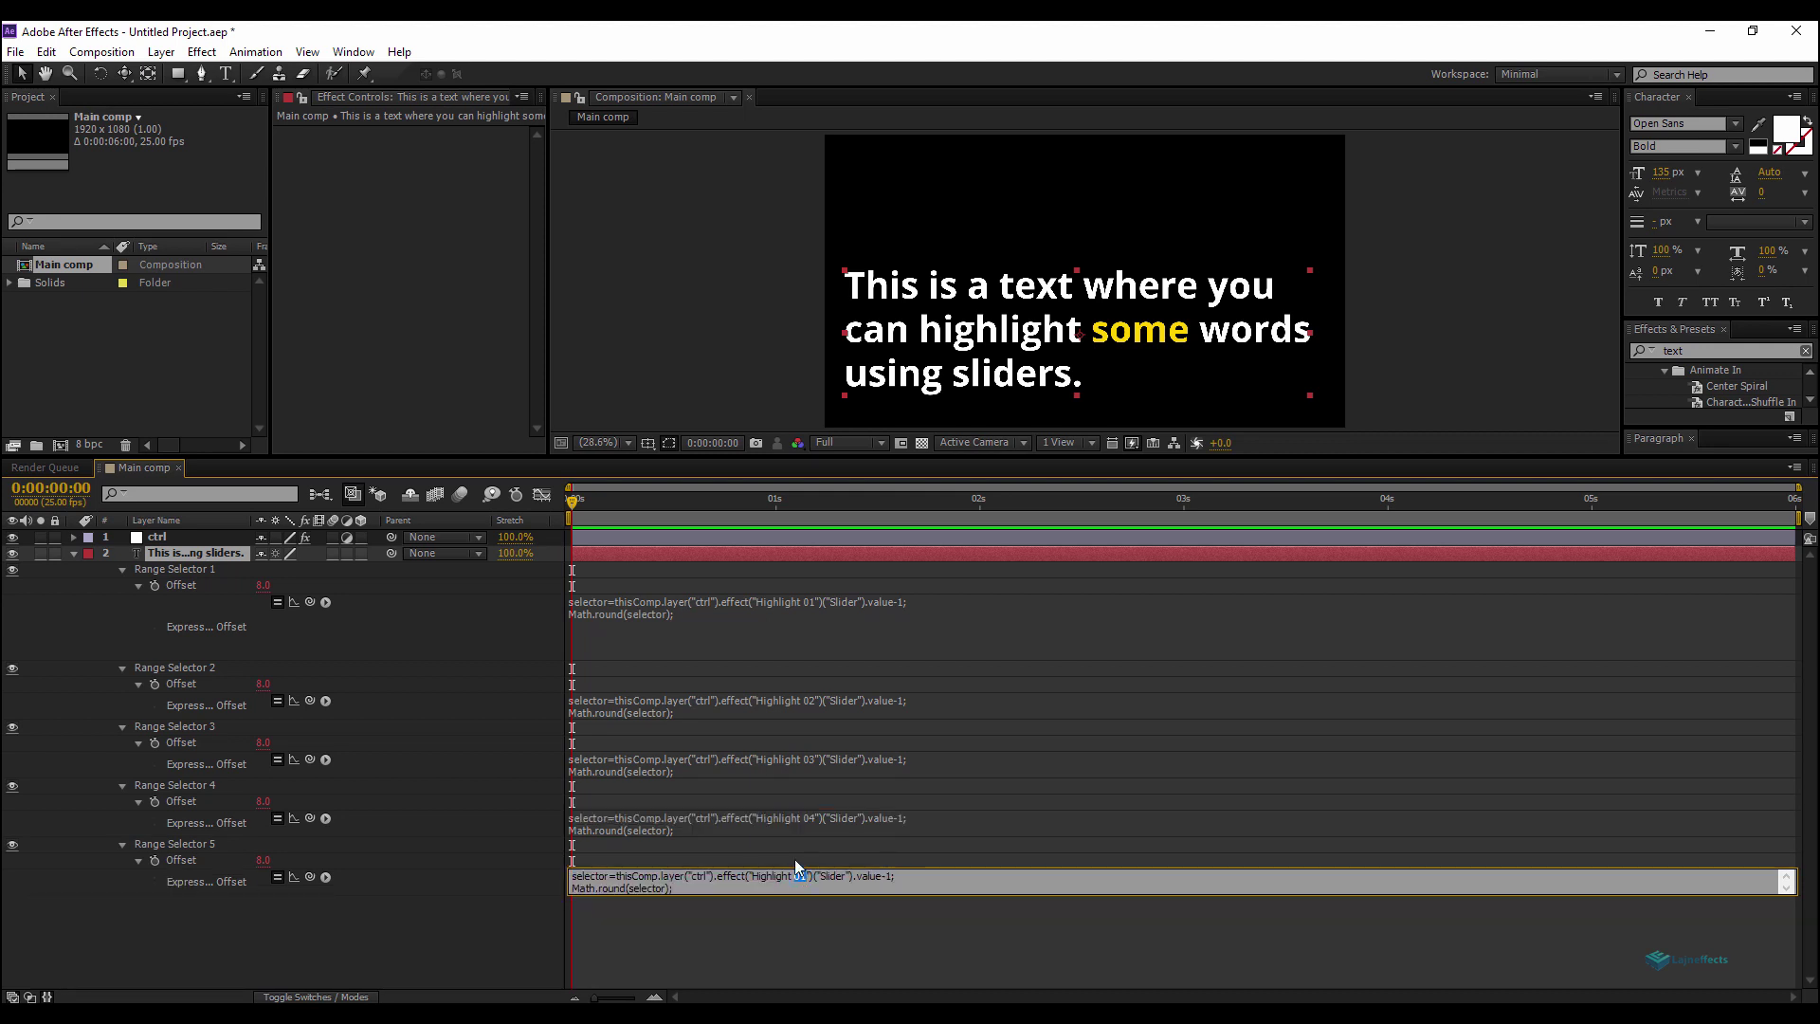
type("05")
left_click(765, 925)
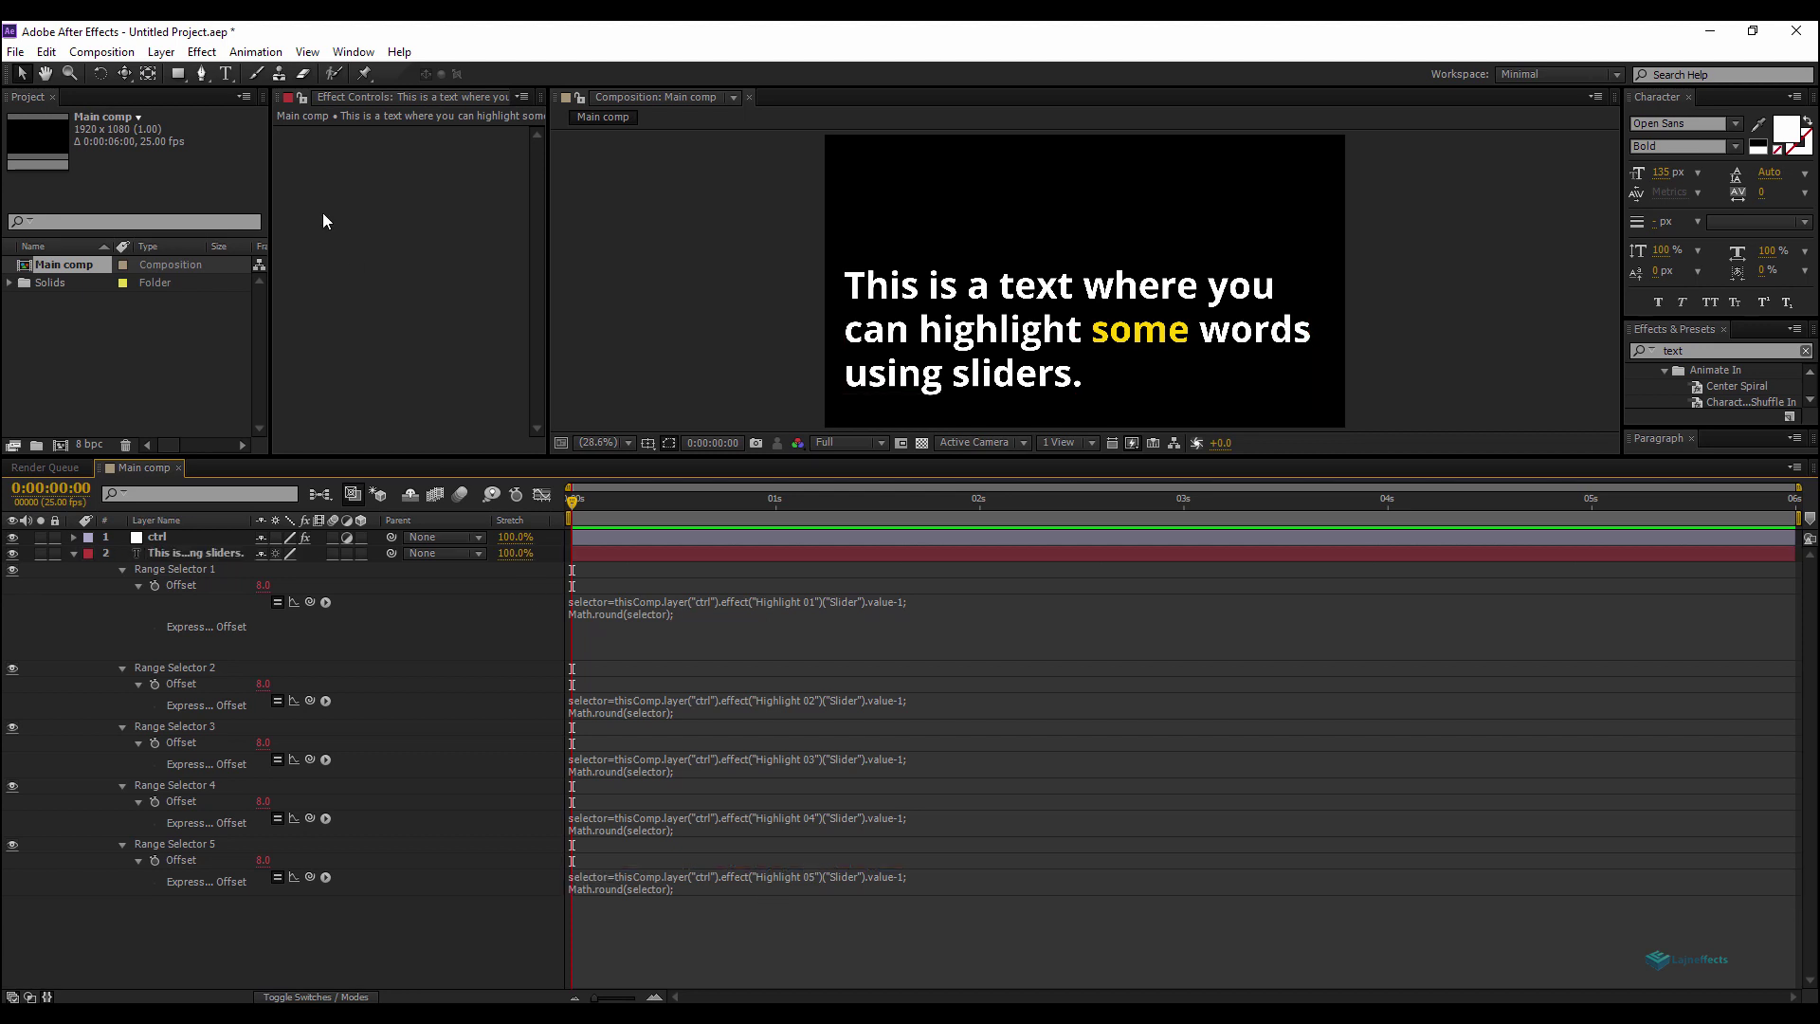
Show the ctrl layer's effects with more room and expand the sliders of Highlight 02 through Highlight 05.
left_click(171, 537)
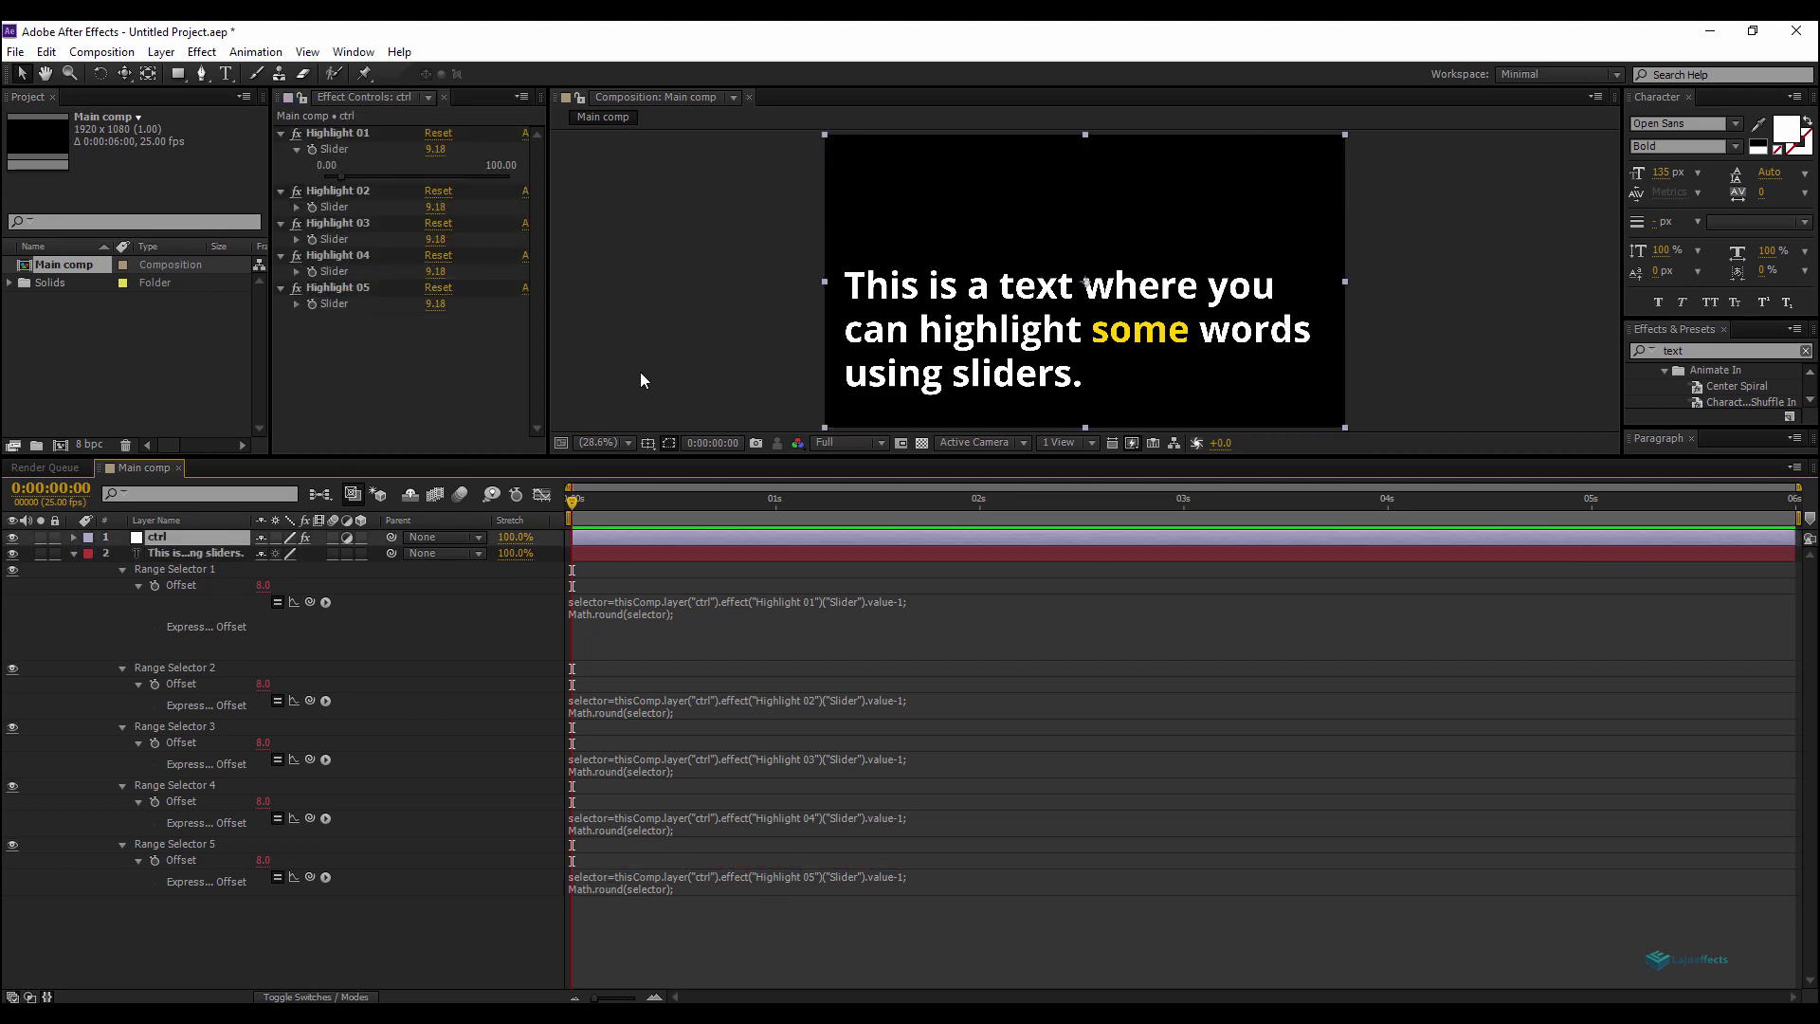
left_click_drag(548, 281, 618, 276)
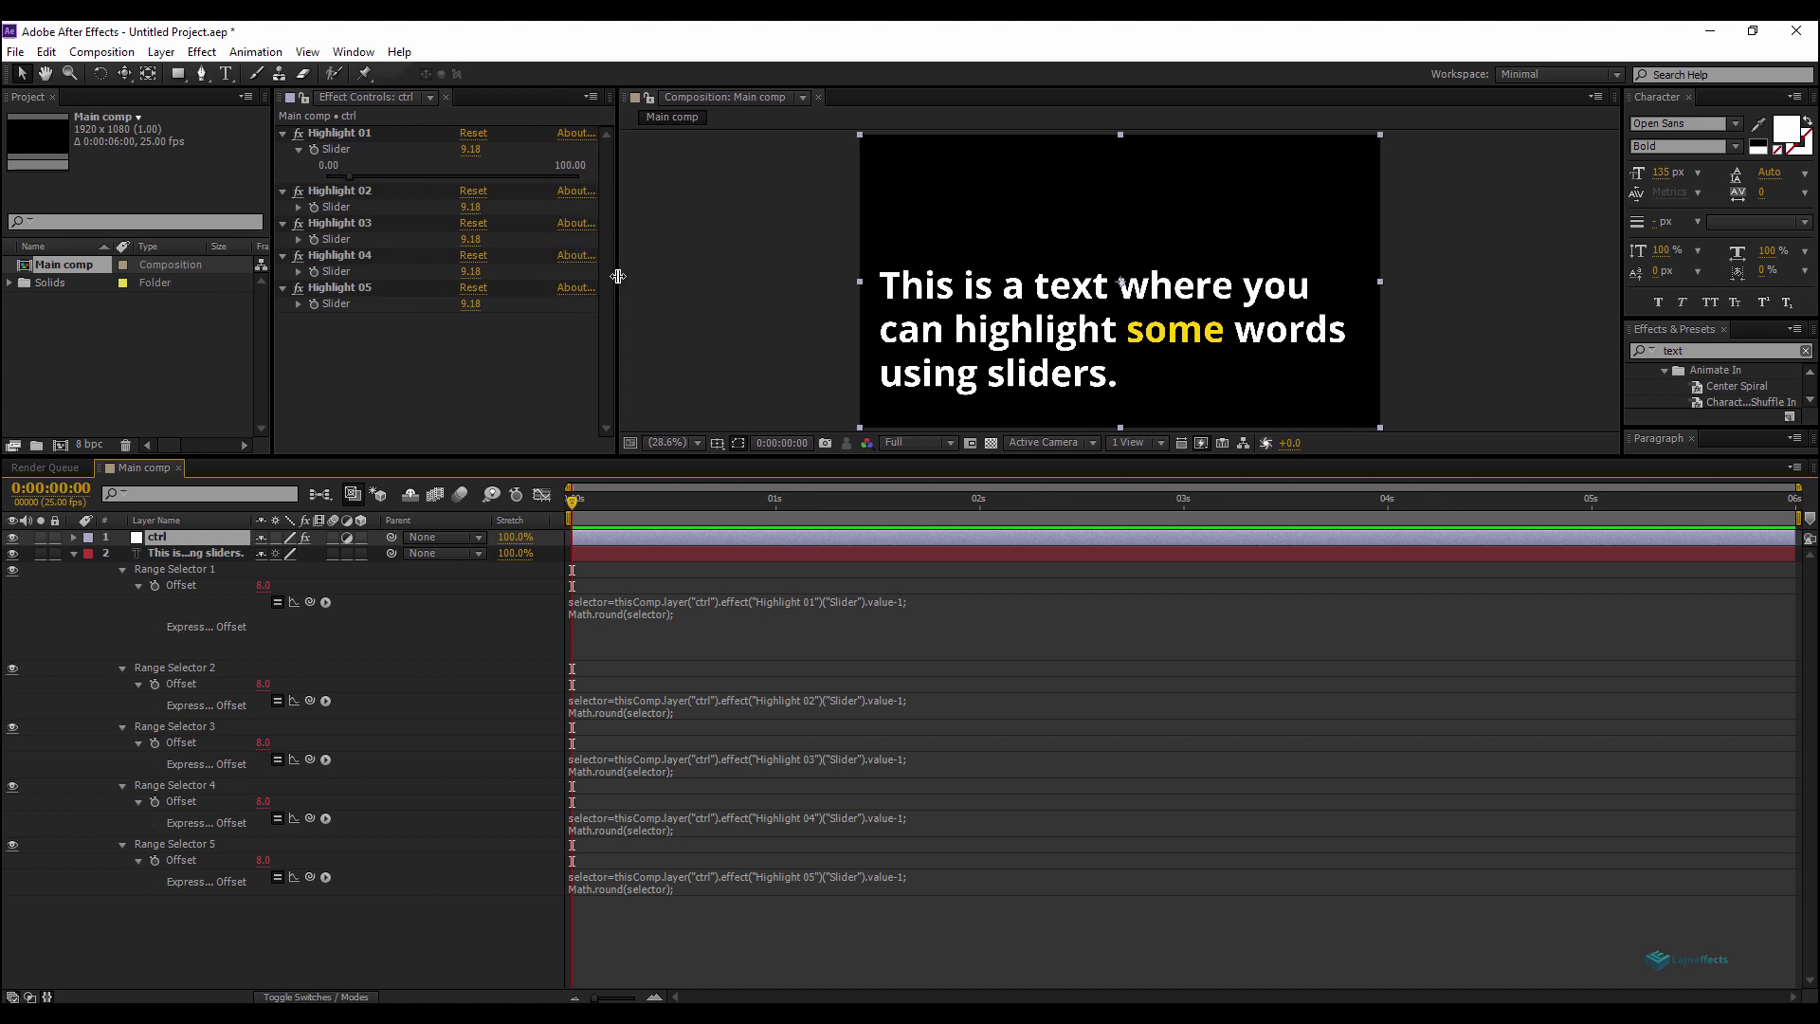
left_click(298, 207)
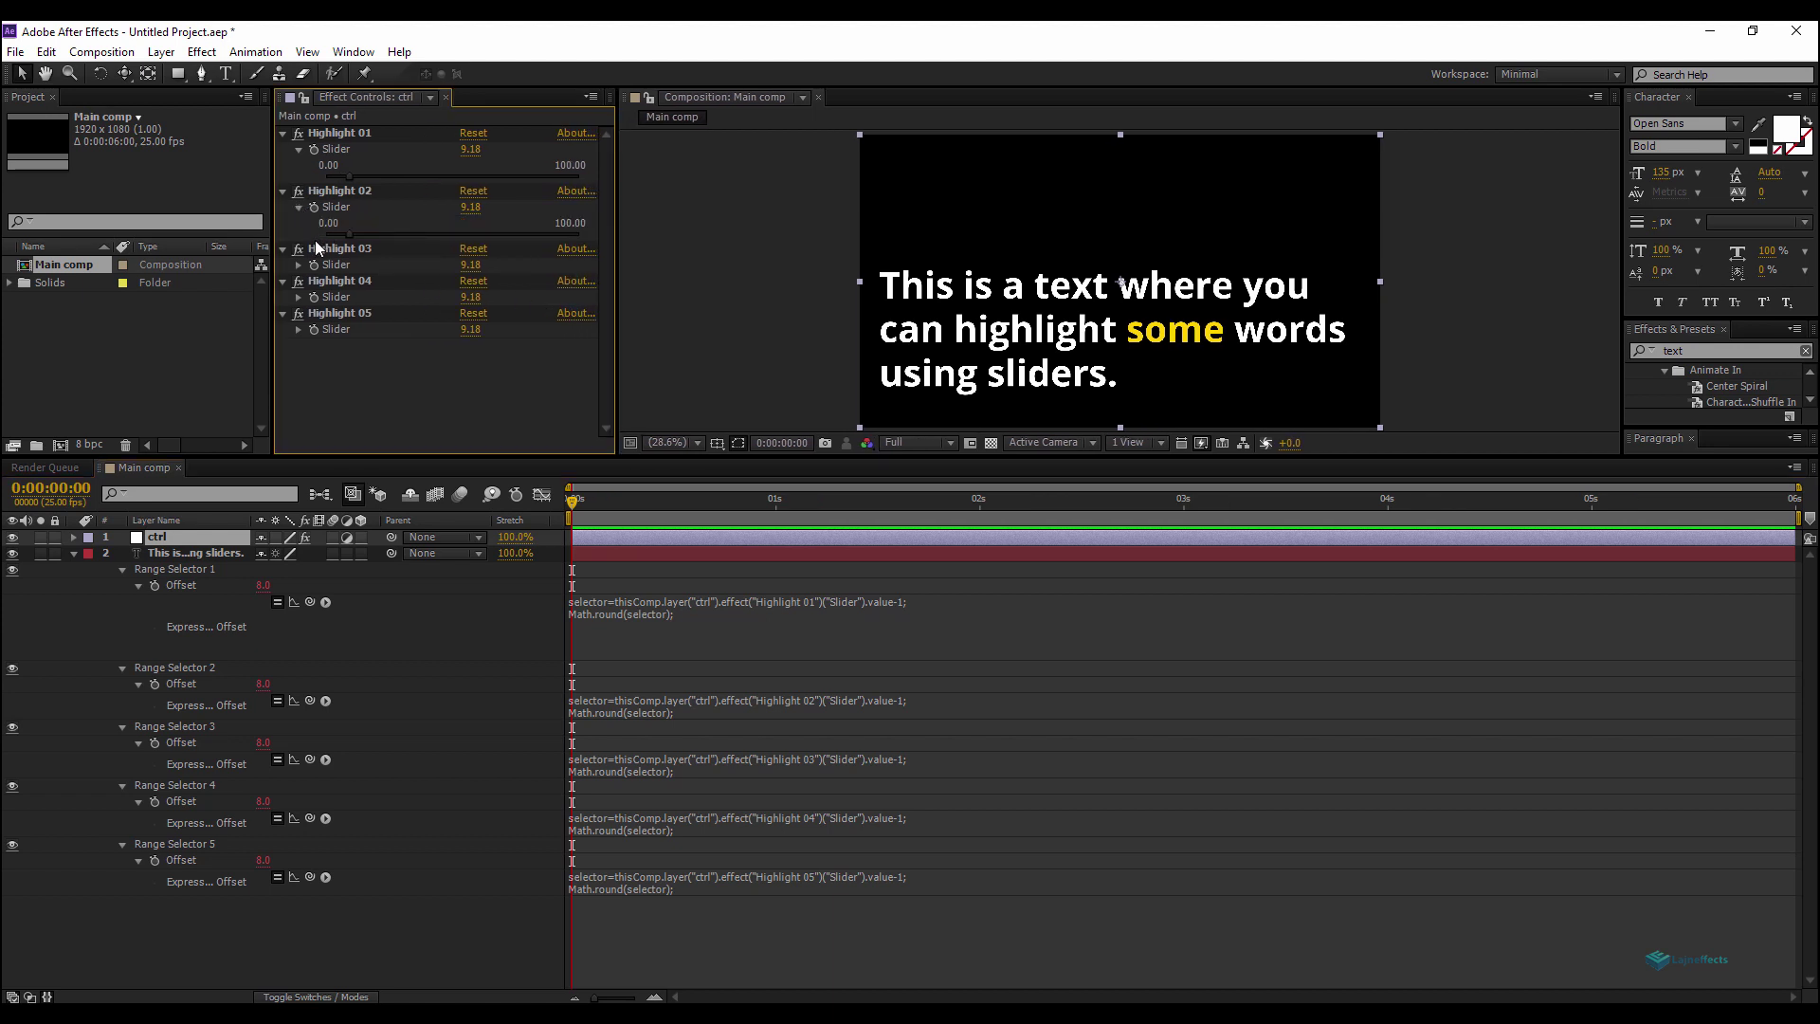
left_click(298, 265)
left_click(299, 322)
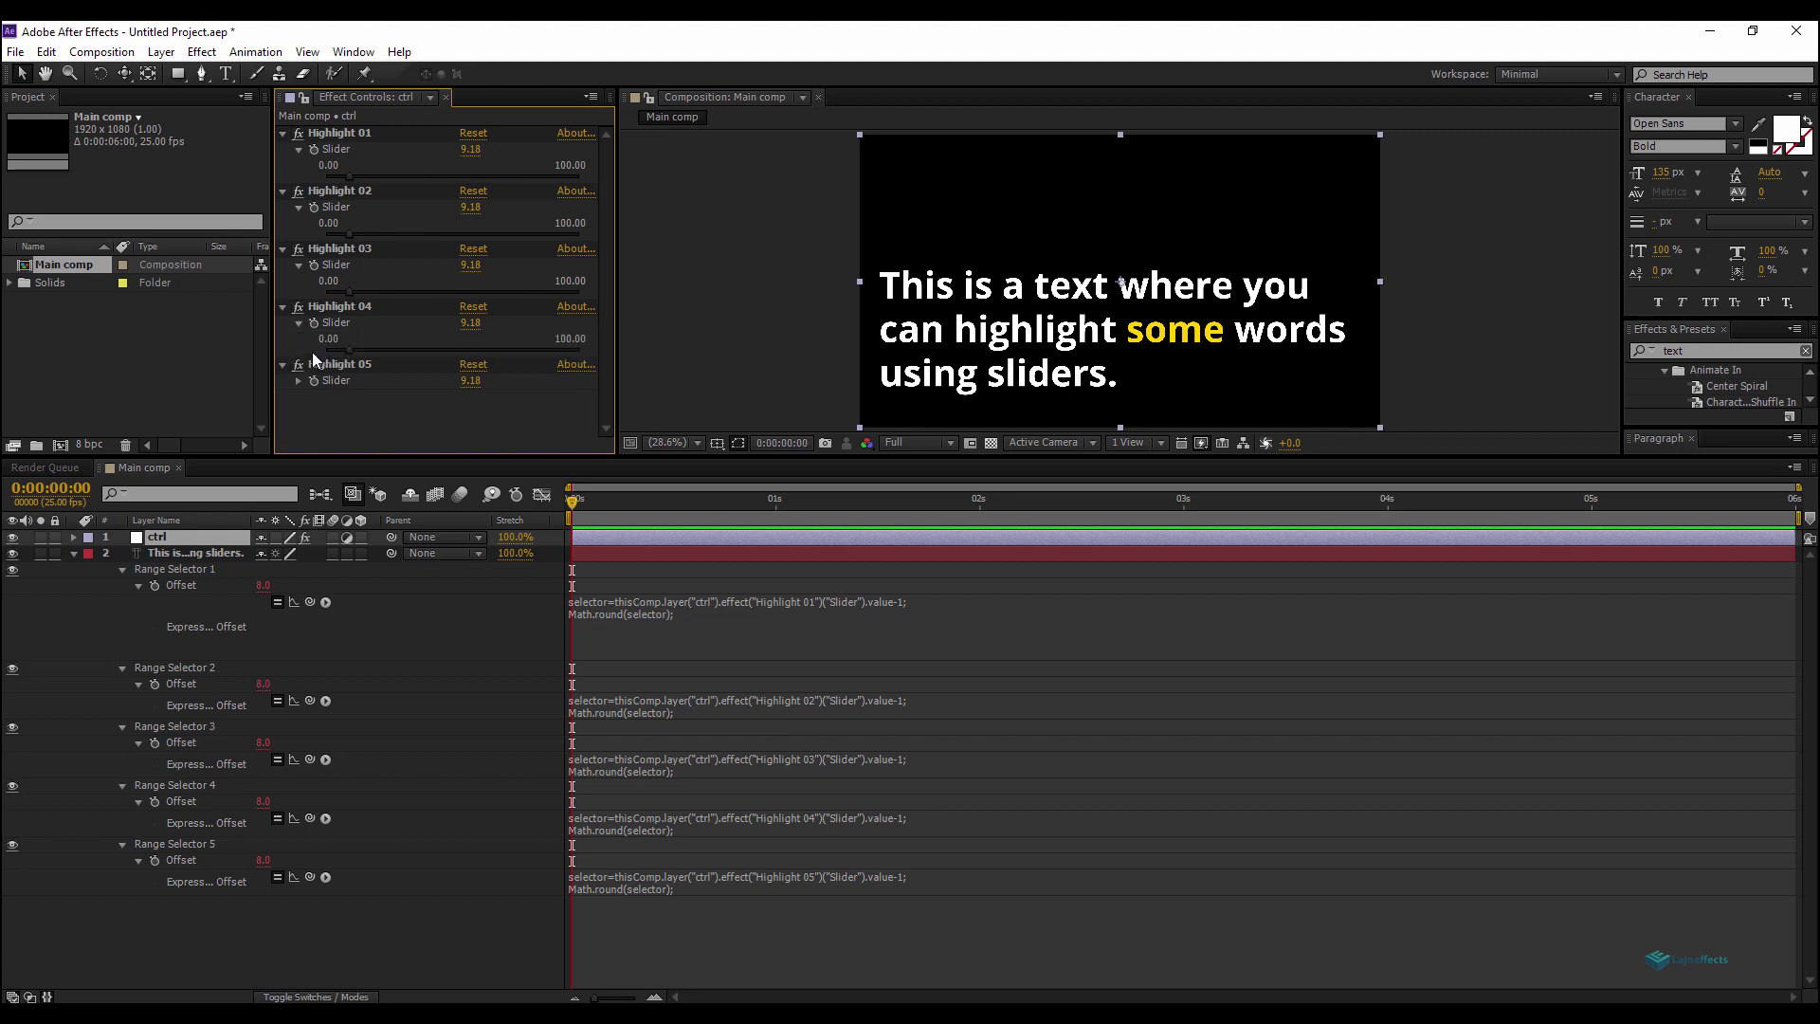
left_click(299, 380)
Lower all five Highlight sliders on the ctrl layer to 0.
left_click_drag(344, 233, 322, 236)
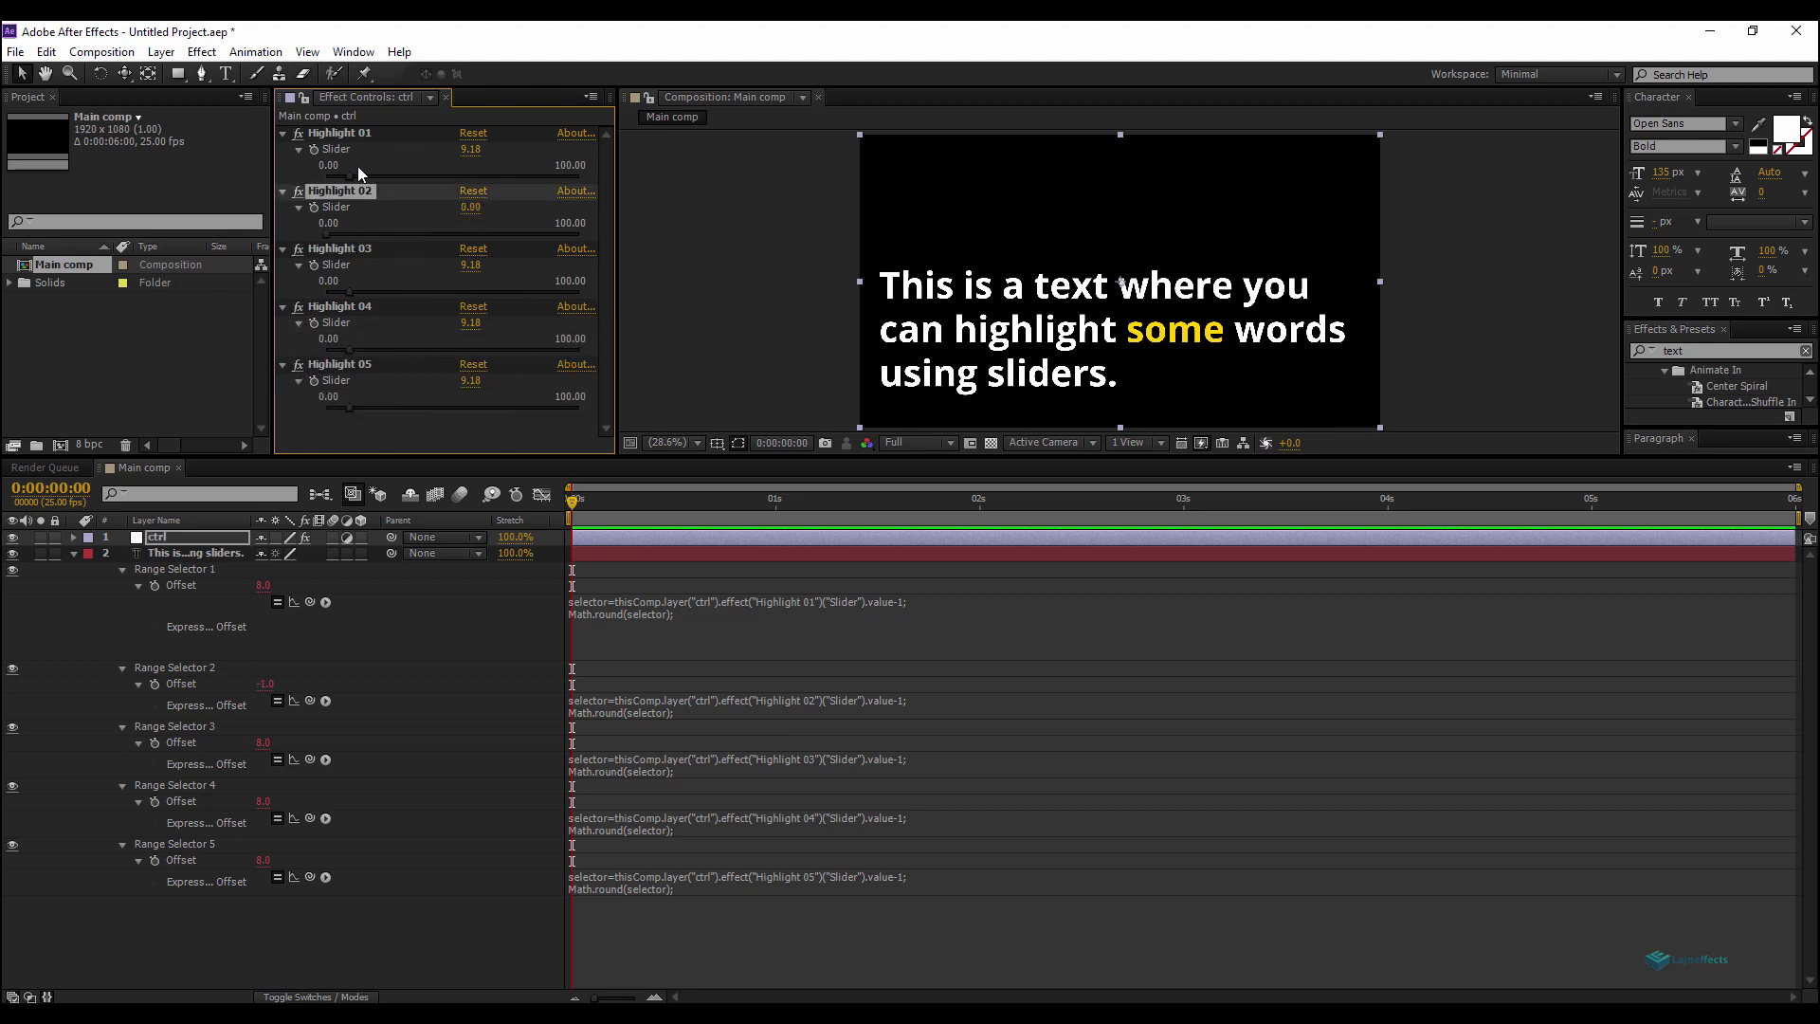
left_click_drag(350, 176, 320, 180)
left_click_drag(350, 292, 309, 407)
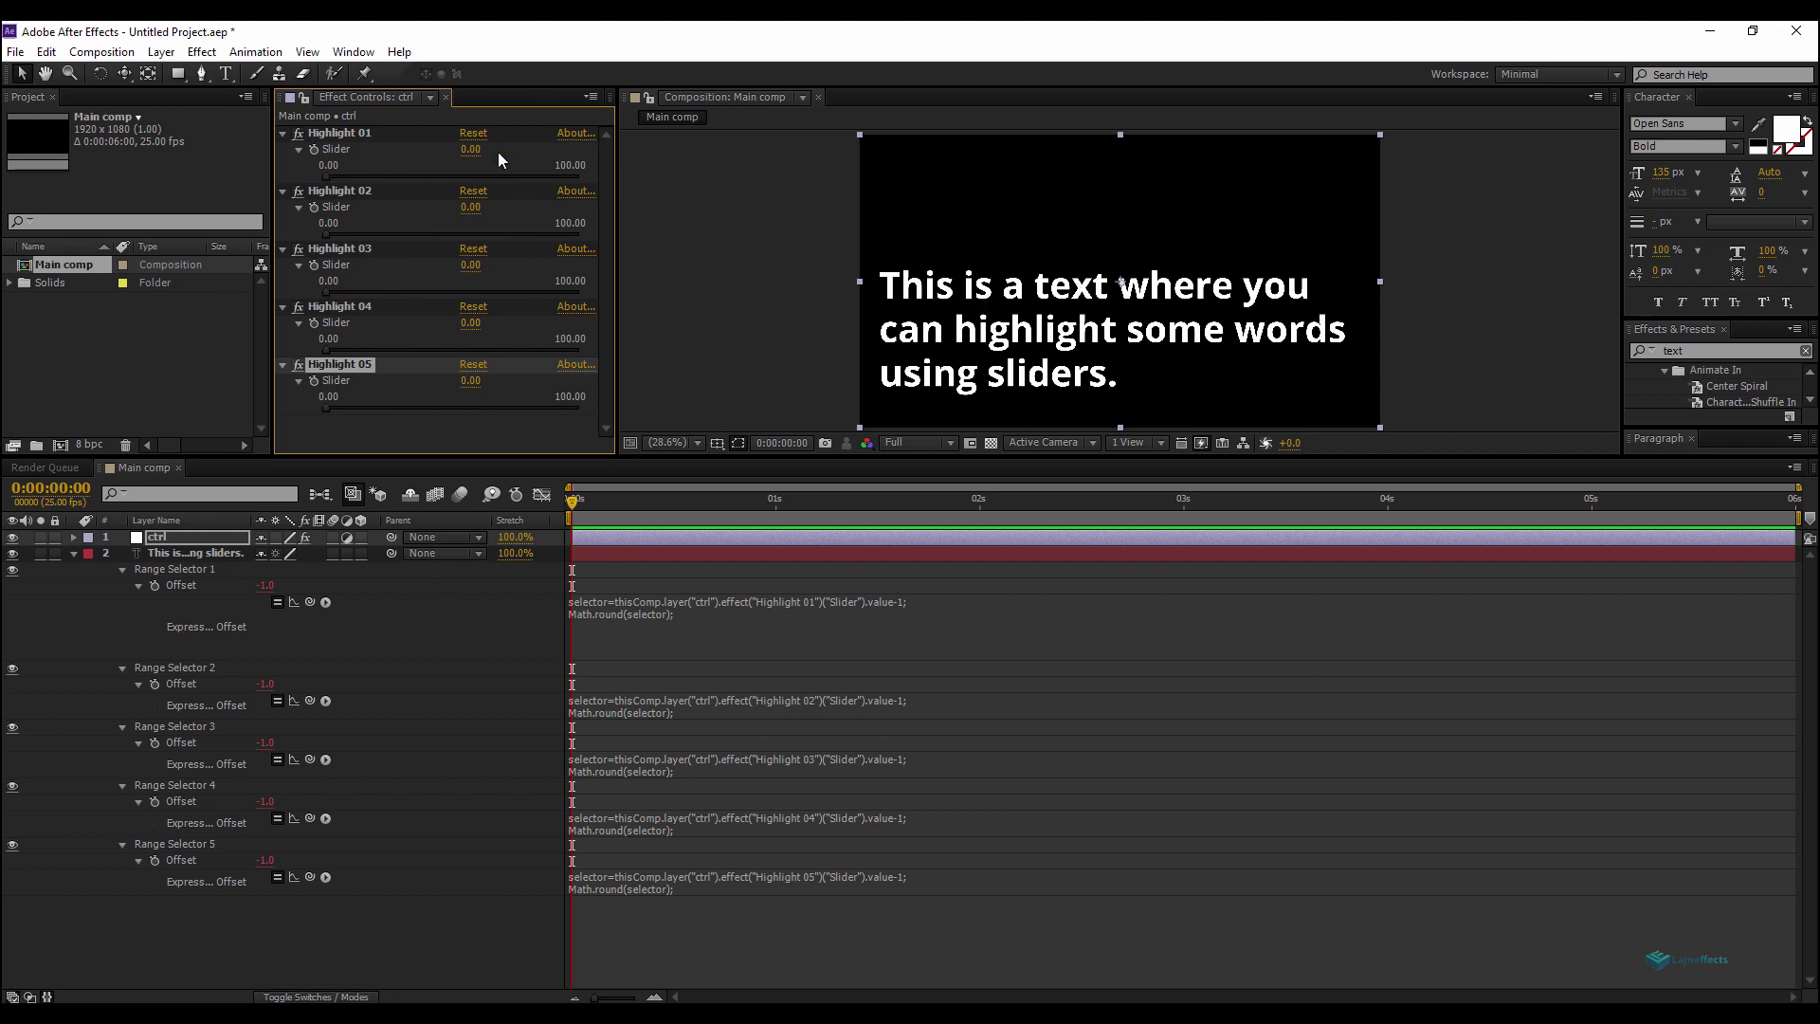
Set the Highlight 01 slider to 4 and the Highlight 02 slider to 8.
left_click(472, 150)
type("4")
key("Return")
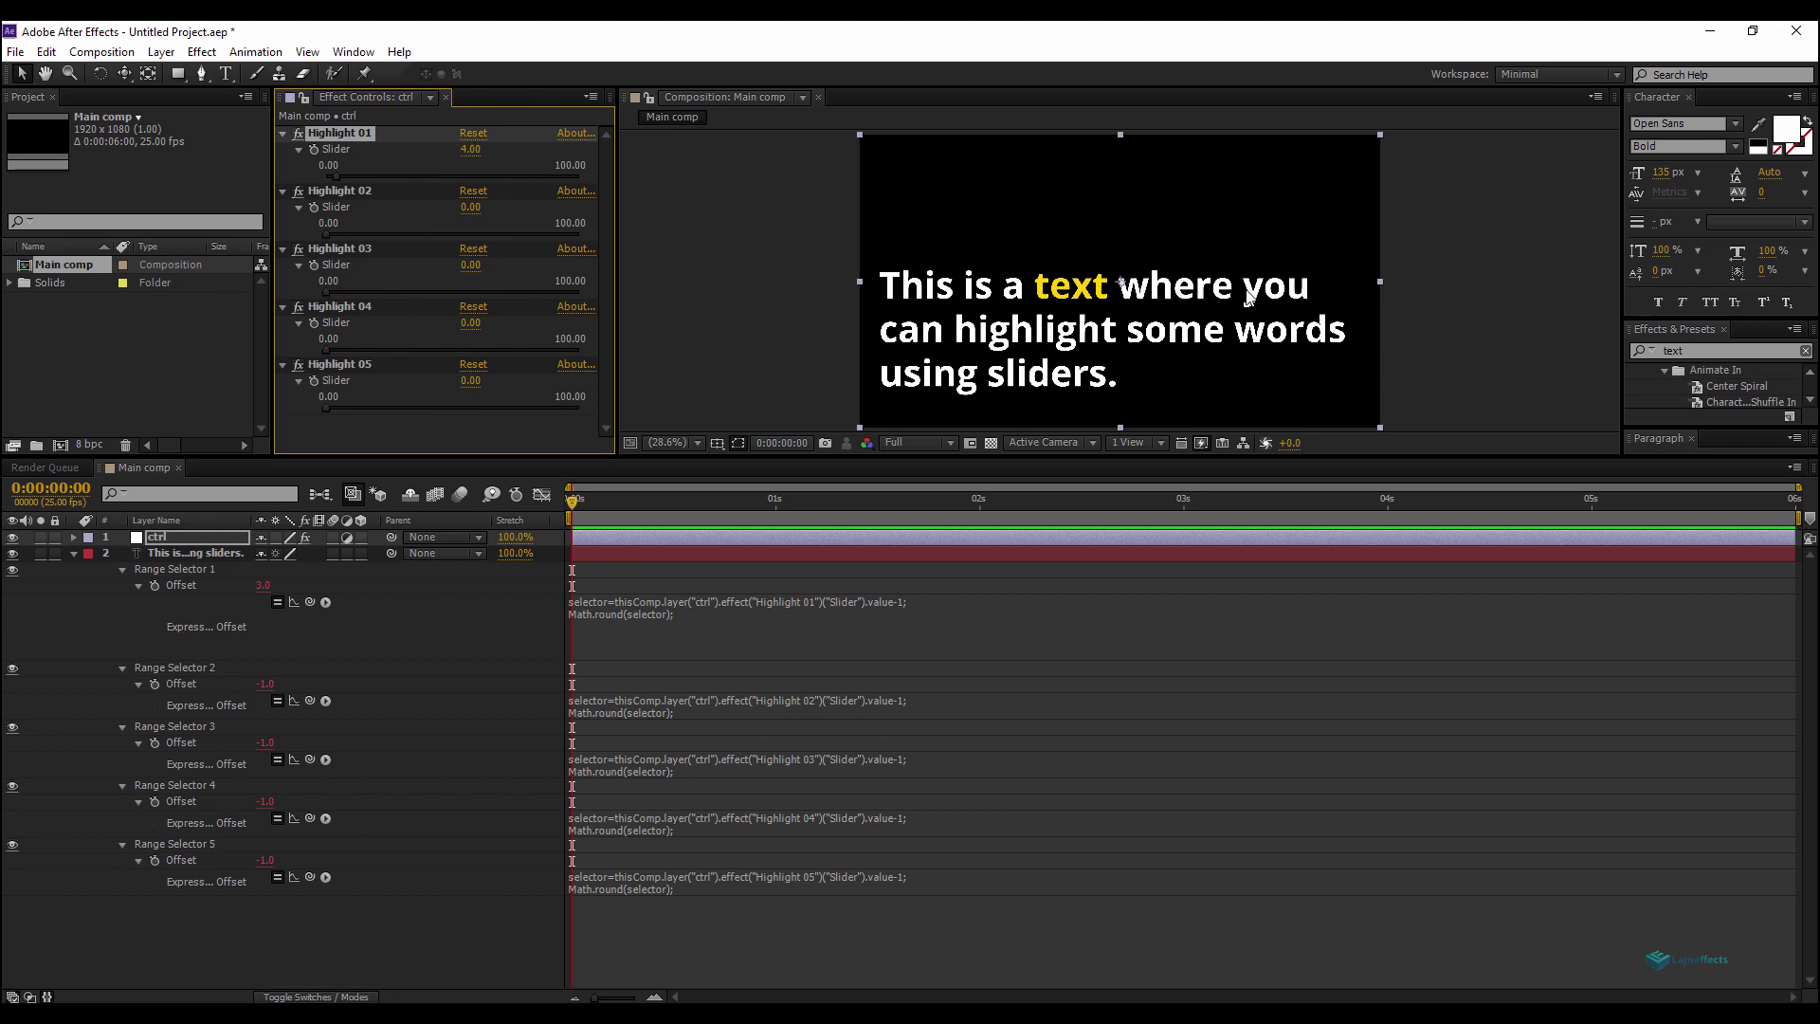
left_click(470, 207)
type("8")
key("Return")
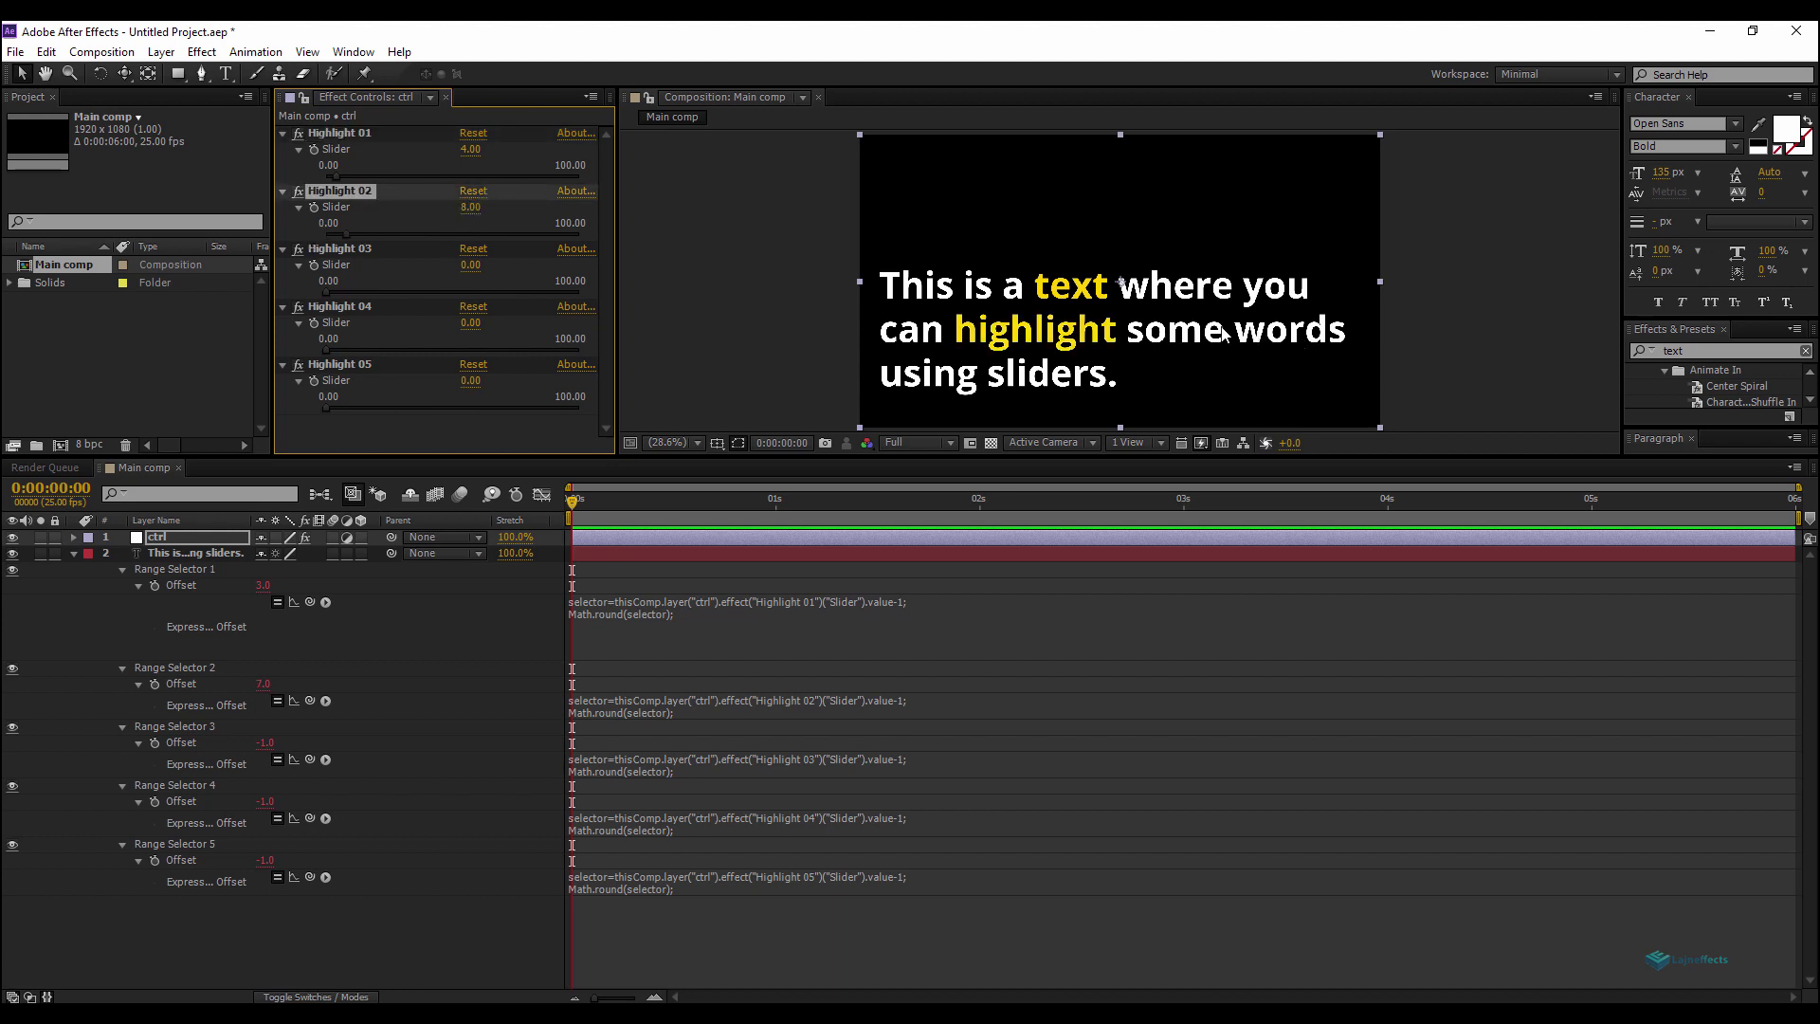
Set the Highlight 03 slider to 10 to color the word "words".
left_click(471, 266)
type("10")
key("Return")
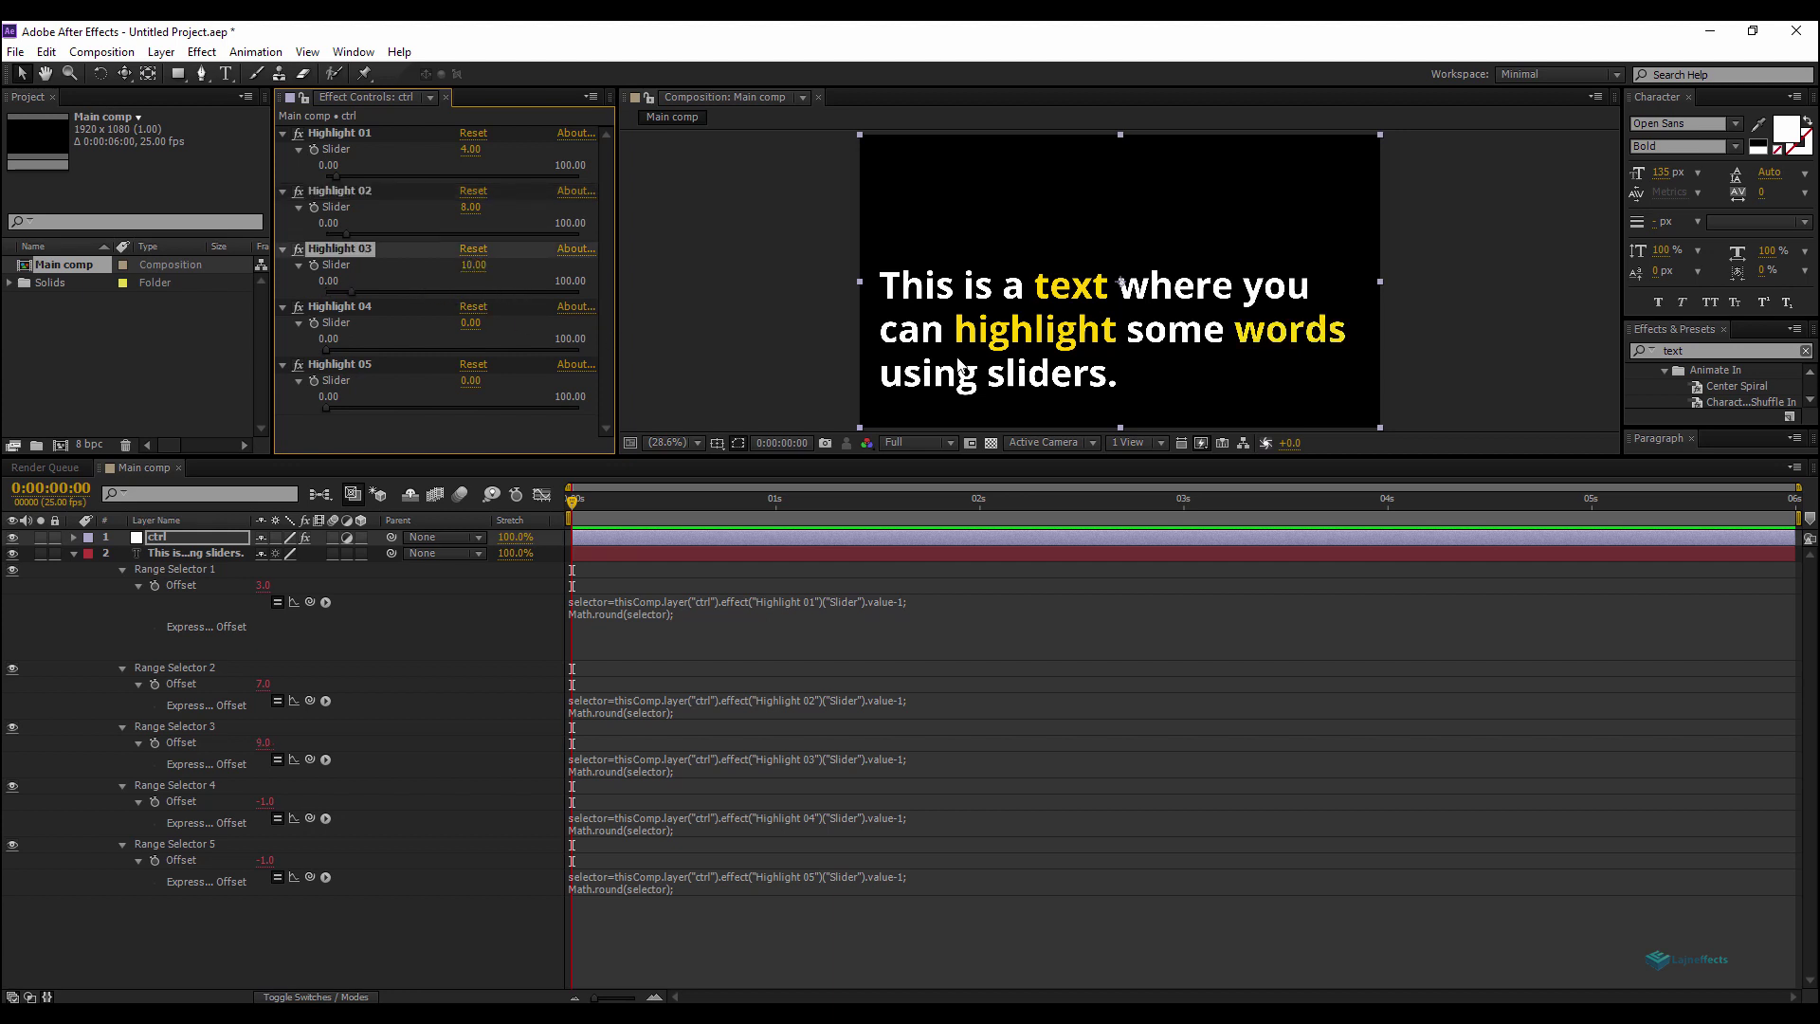
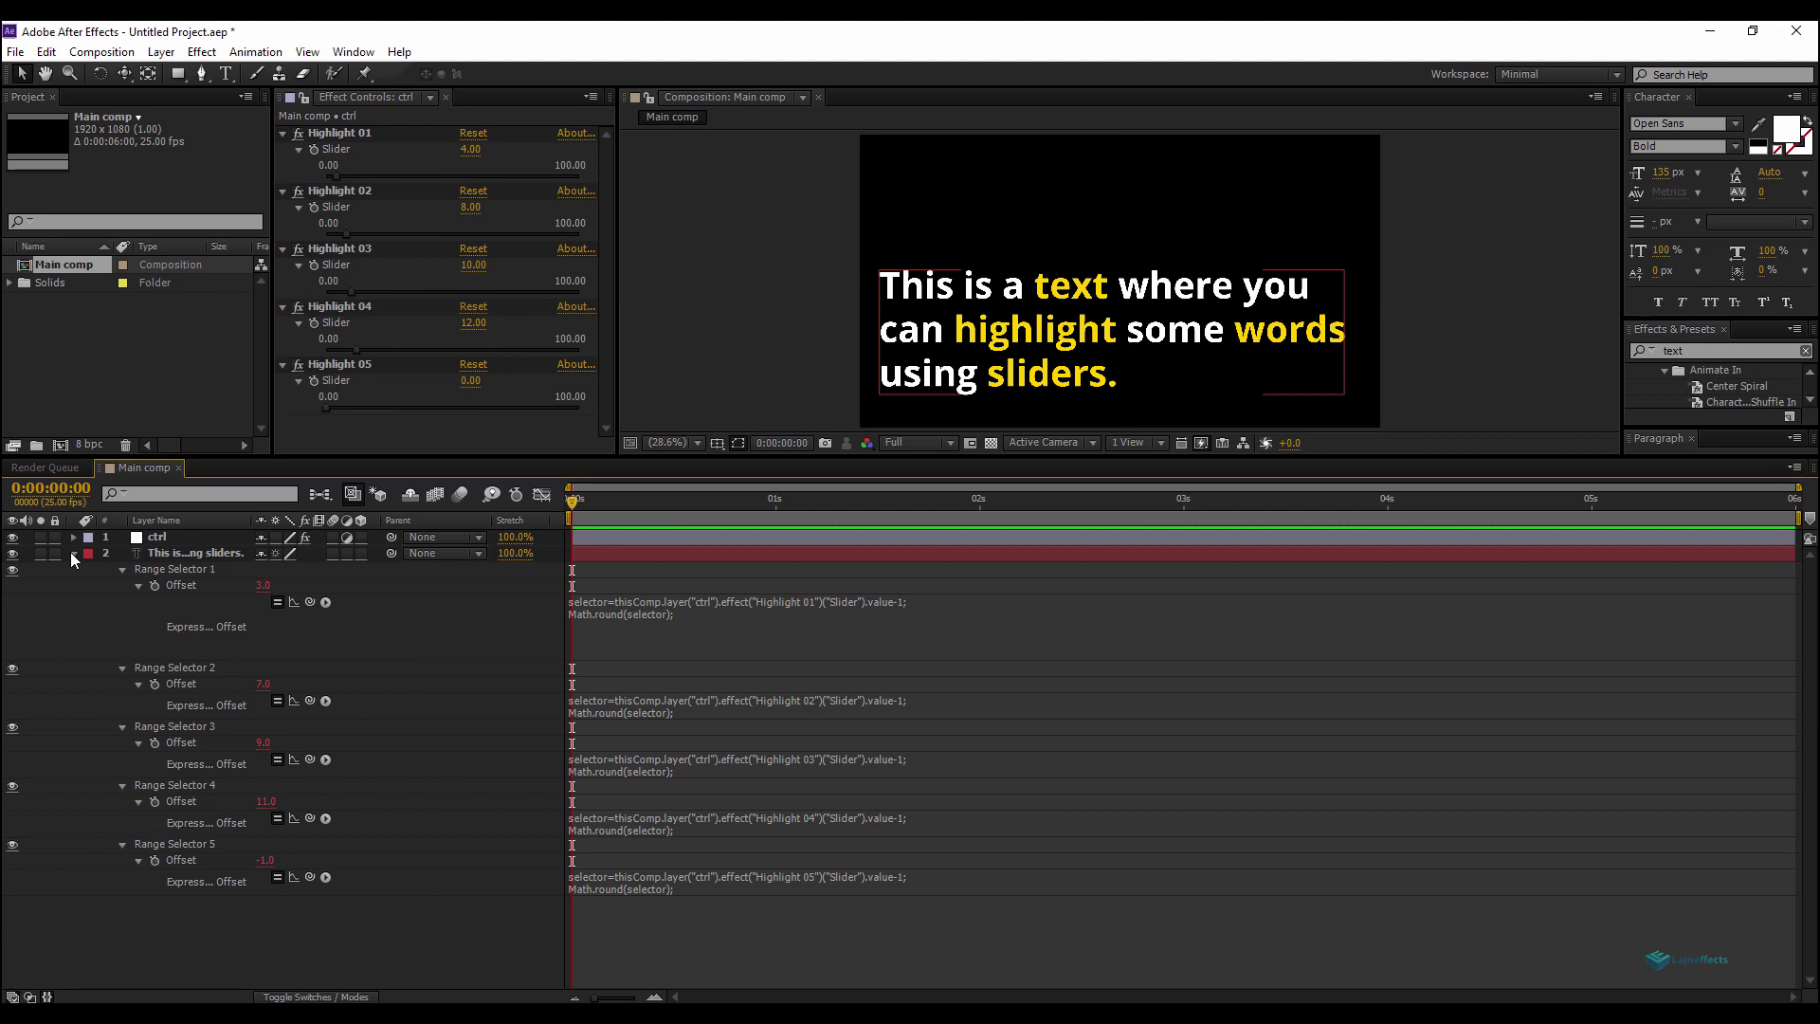
Move the current time to 0:00:00:14 and add a two-node camera with the 24mm preset to Main comp.
left_click(369, 667)
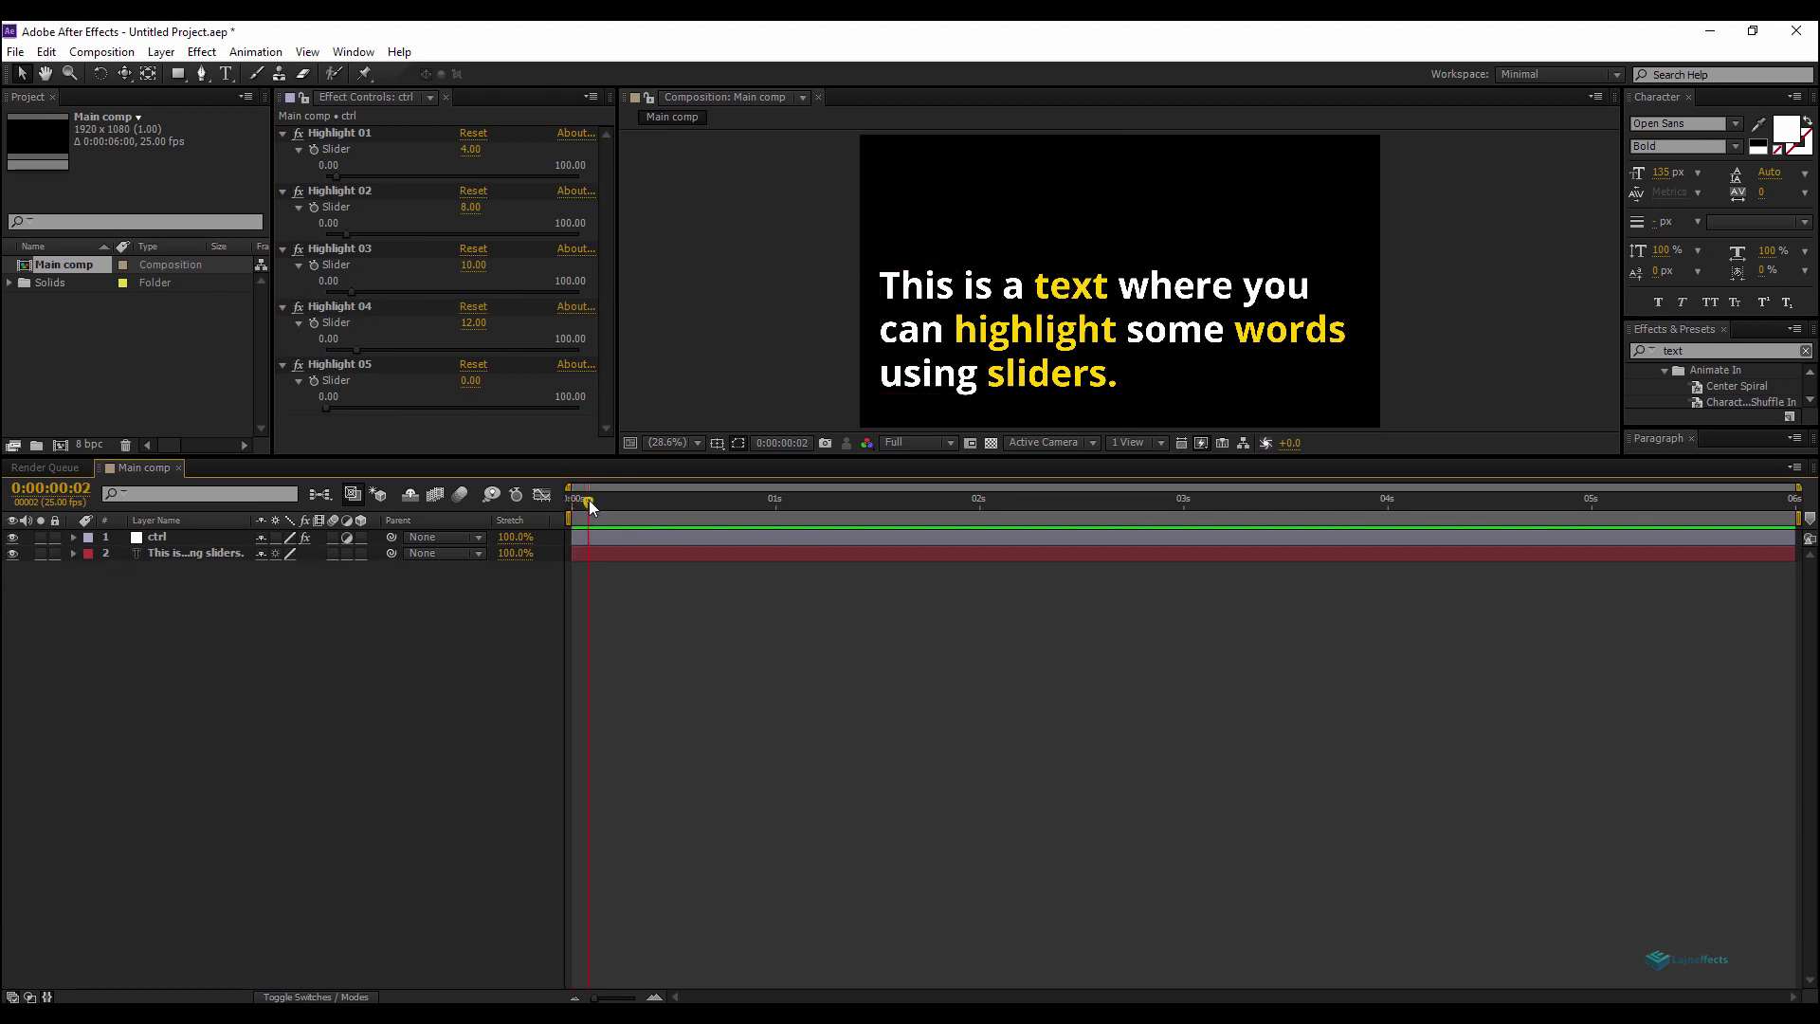
left_click_drag(635, 507, 665, 509)
right_click(499, 655)
mouse_move(544, 667)
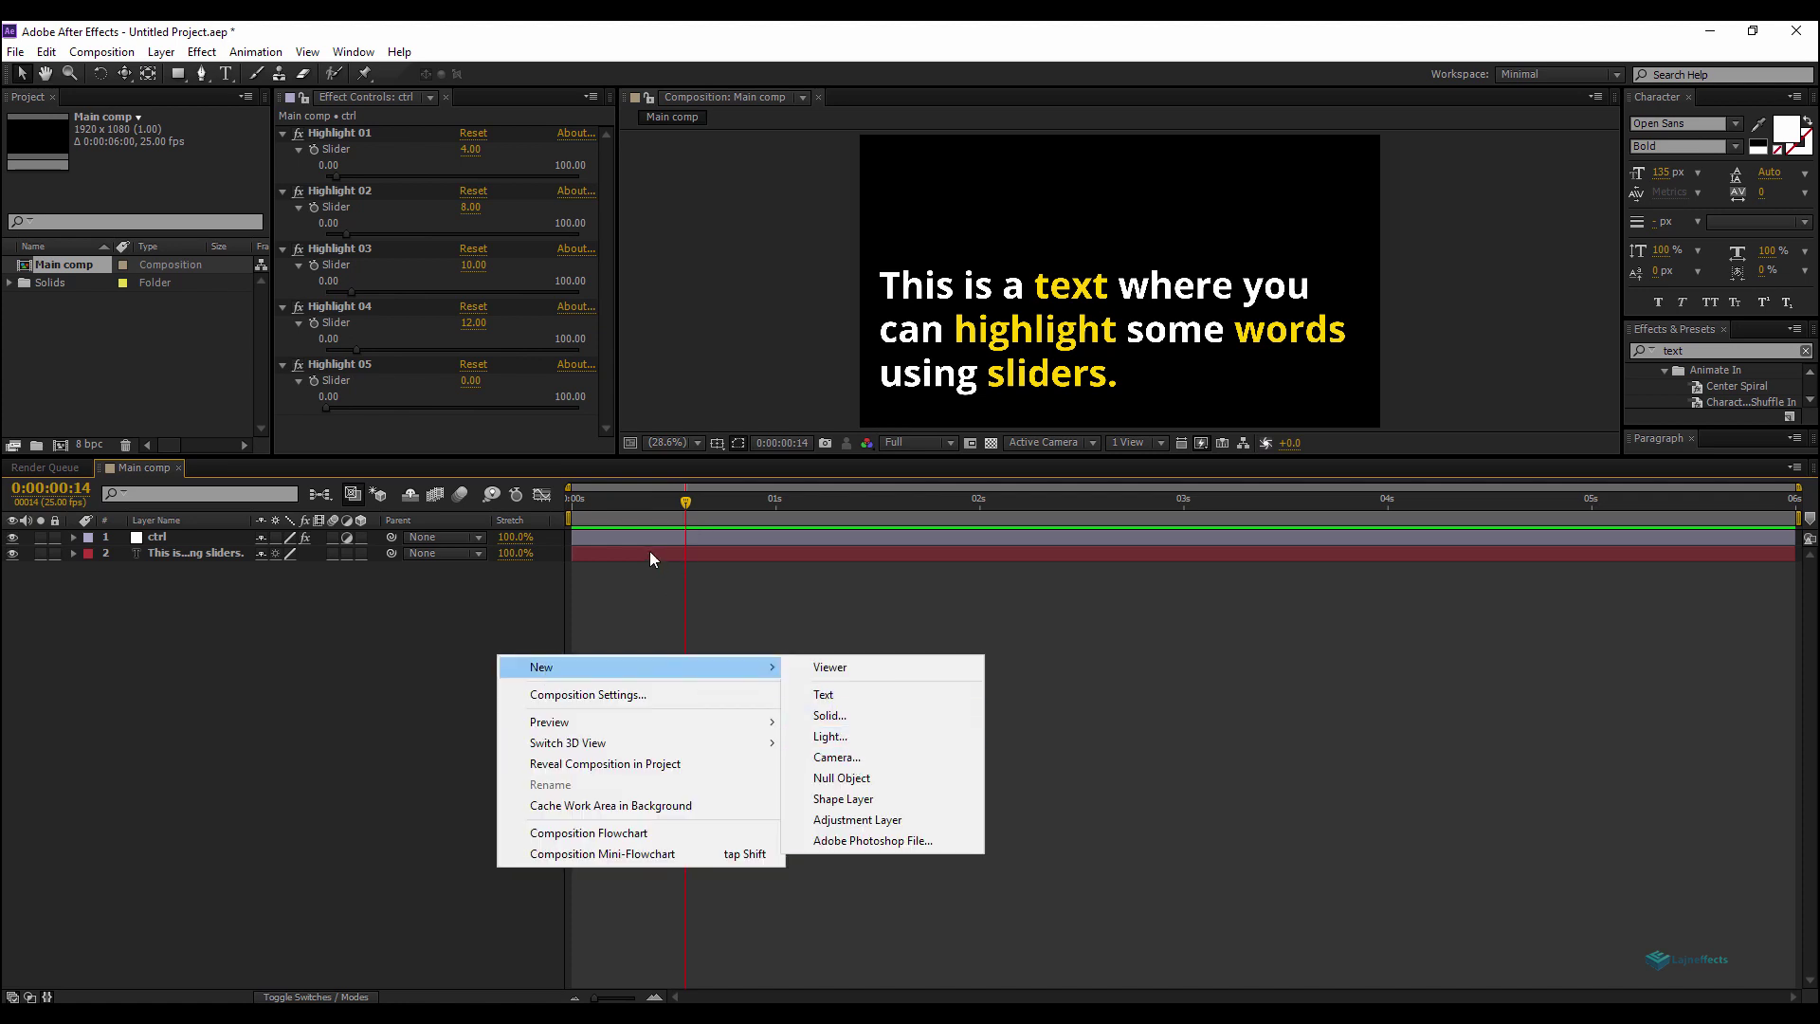
left_click(860, 777)
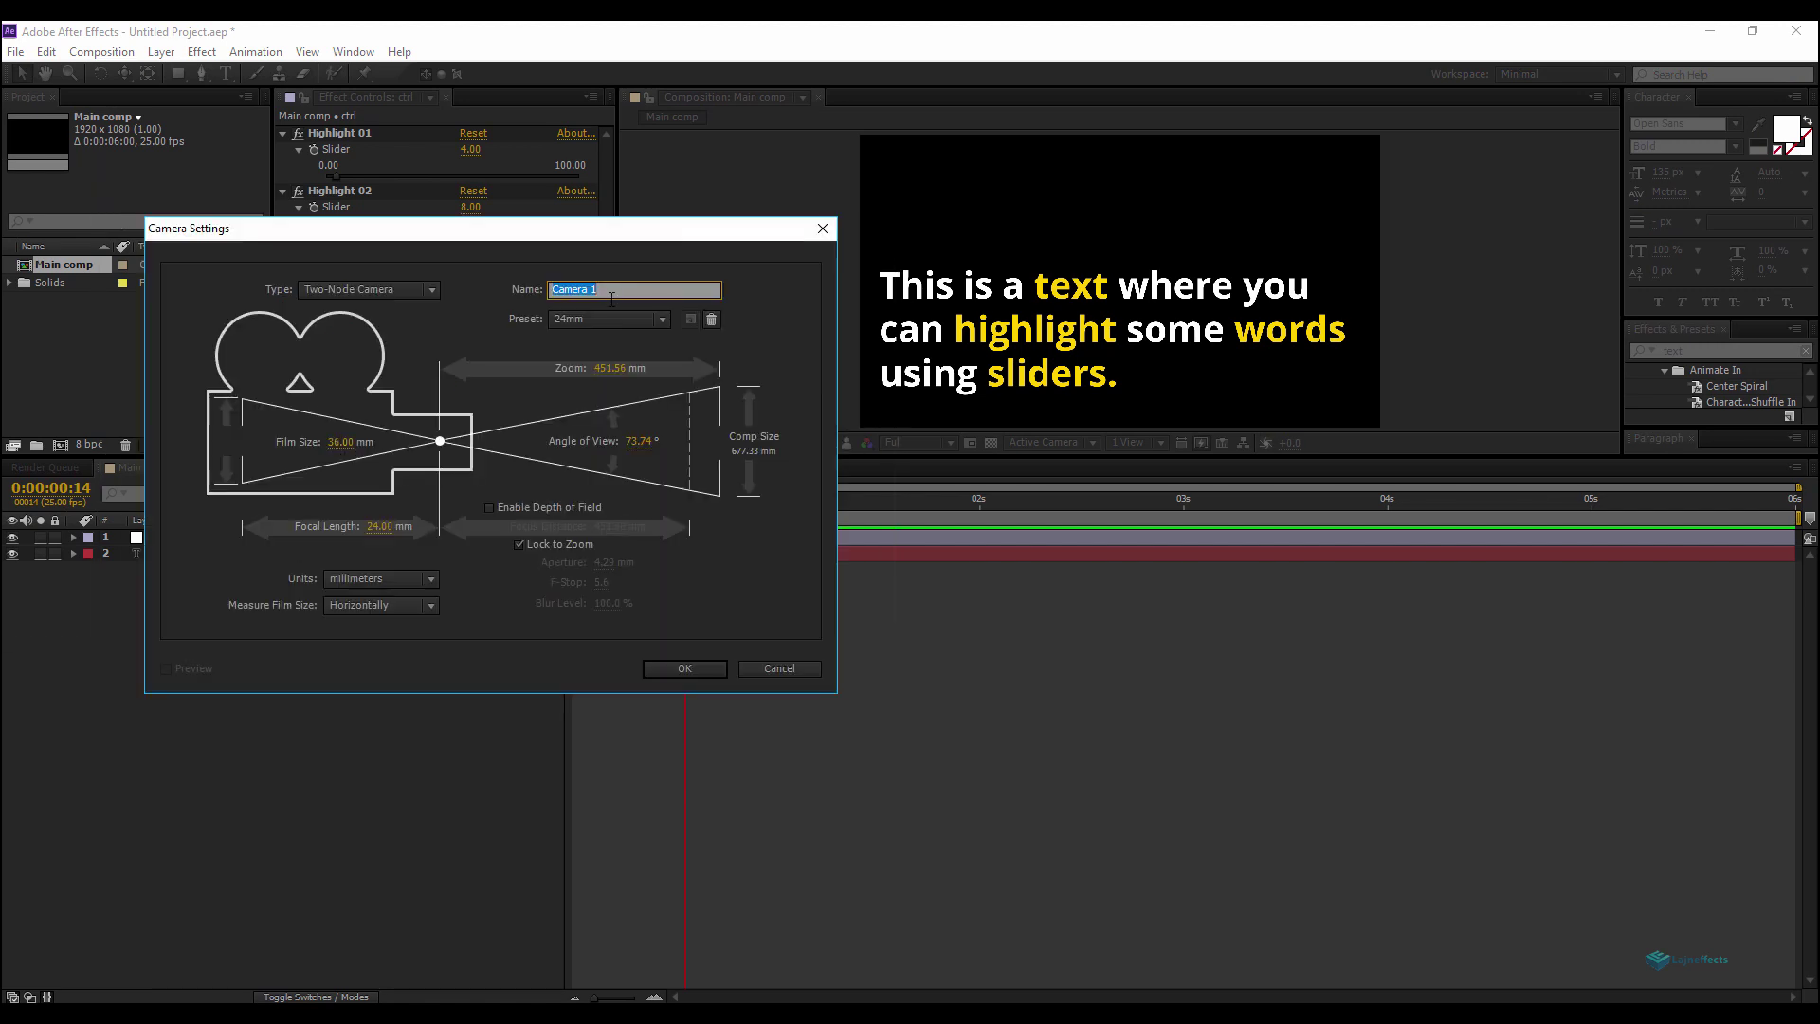
left_click(684, 669)
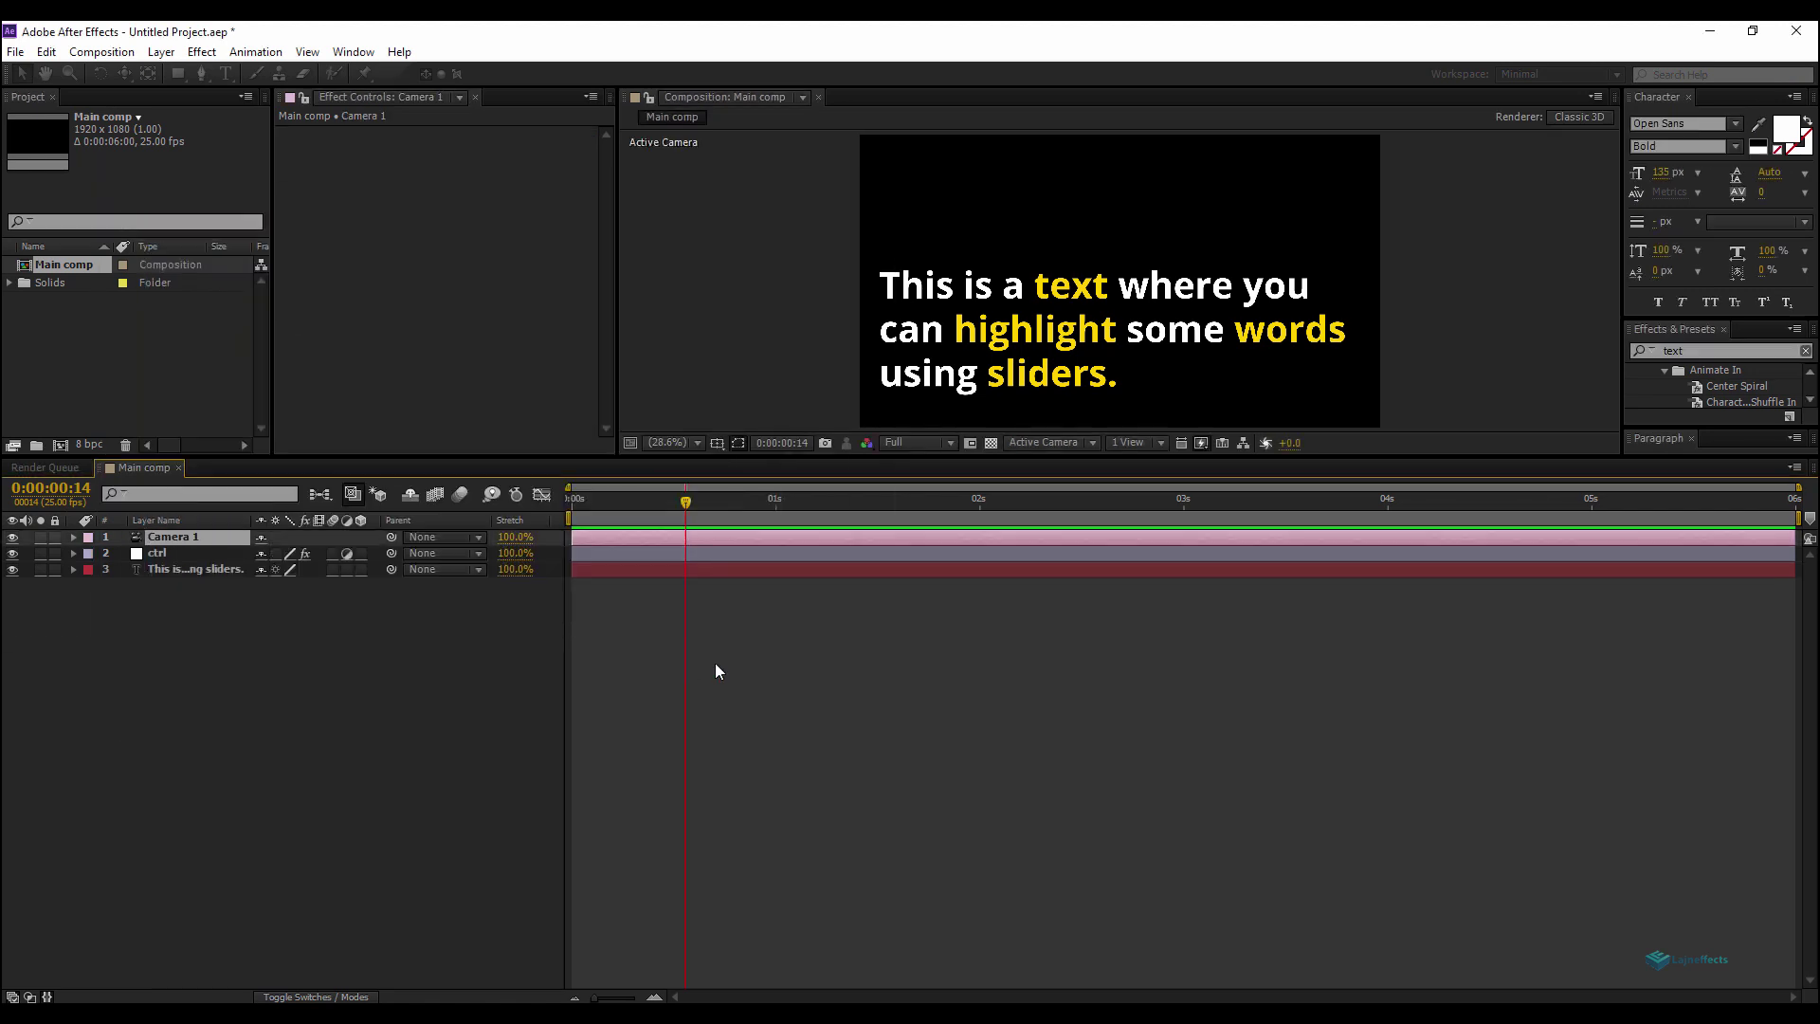
Make the text layer 3D and select the Camera 1 layer.
left_click(218, 572)
left_click(360, 569)
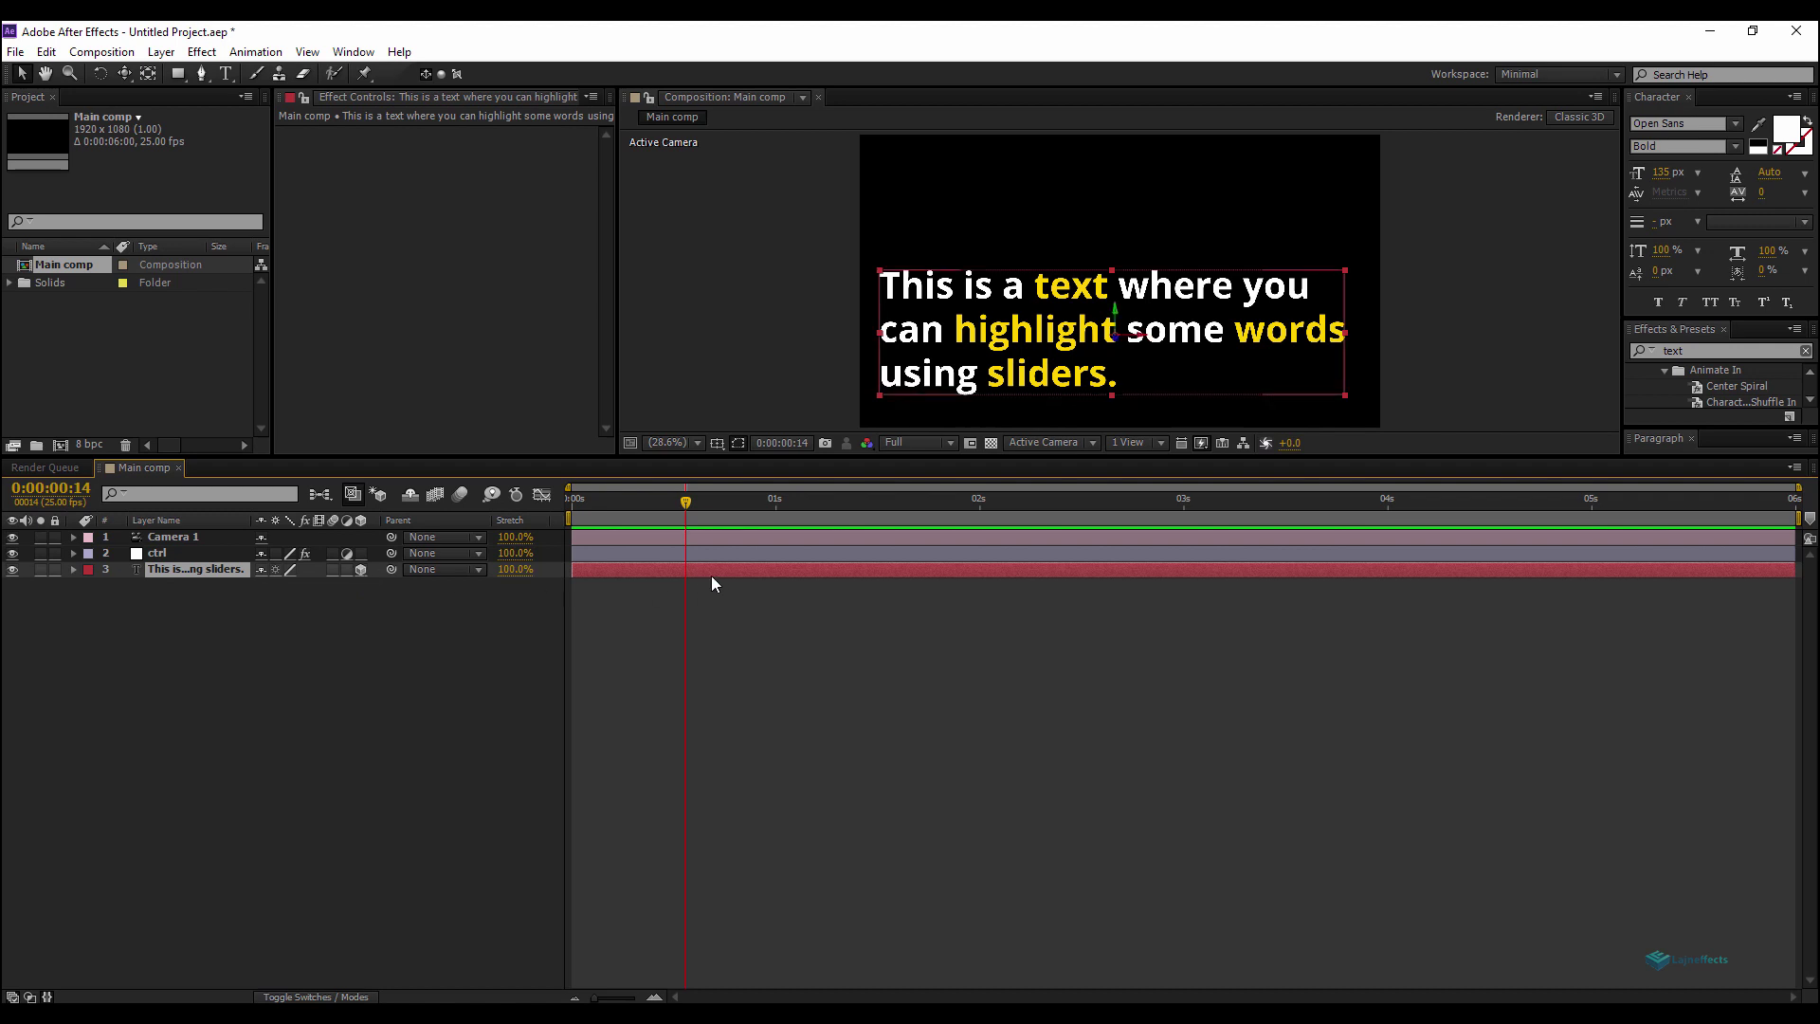
left_click(167, 541)
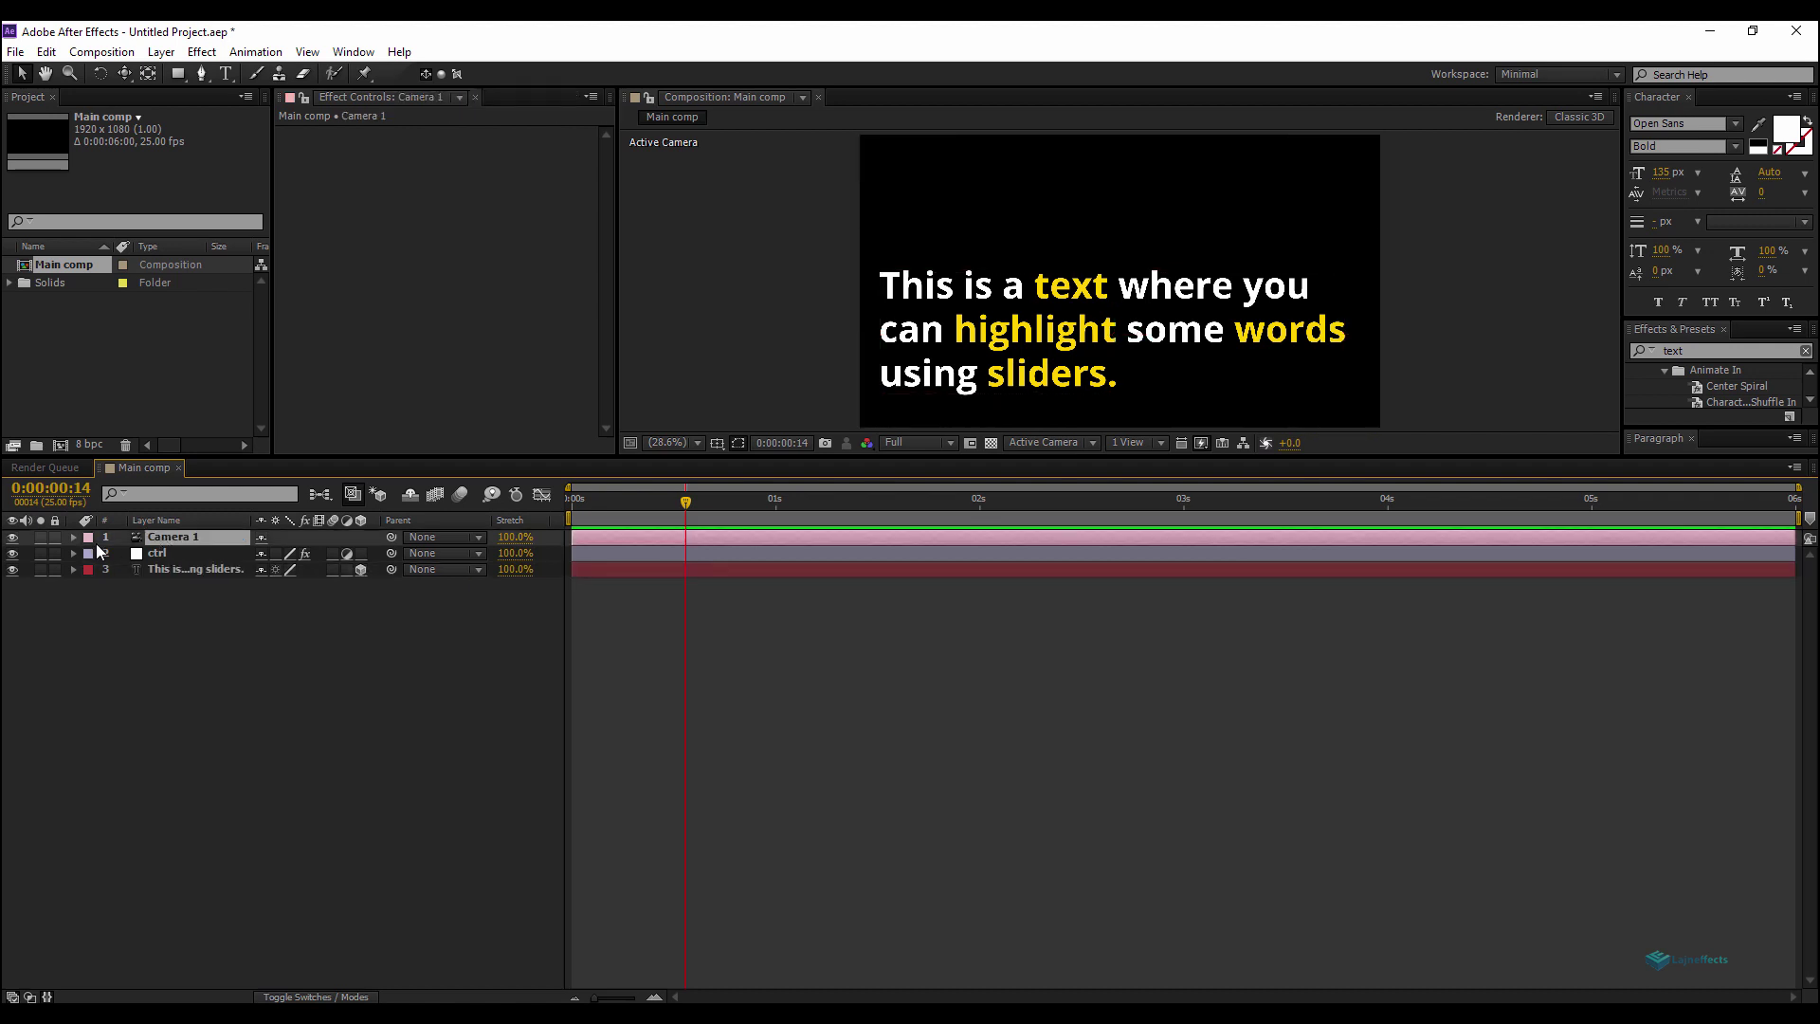
Add Point of Interest and Position keyframes to Camera 1 at 0:00:00:14.
left_click(73, 537)
left_click(89, 553)
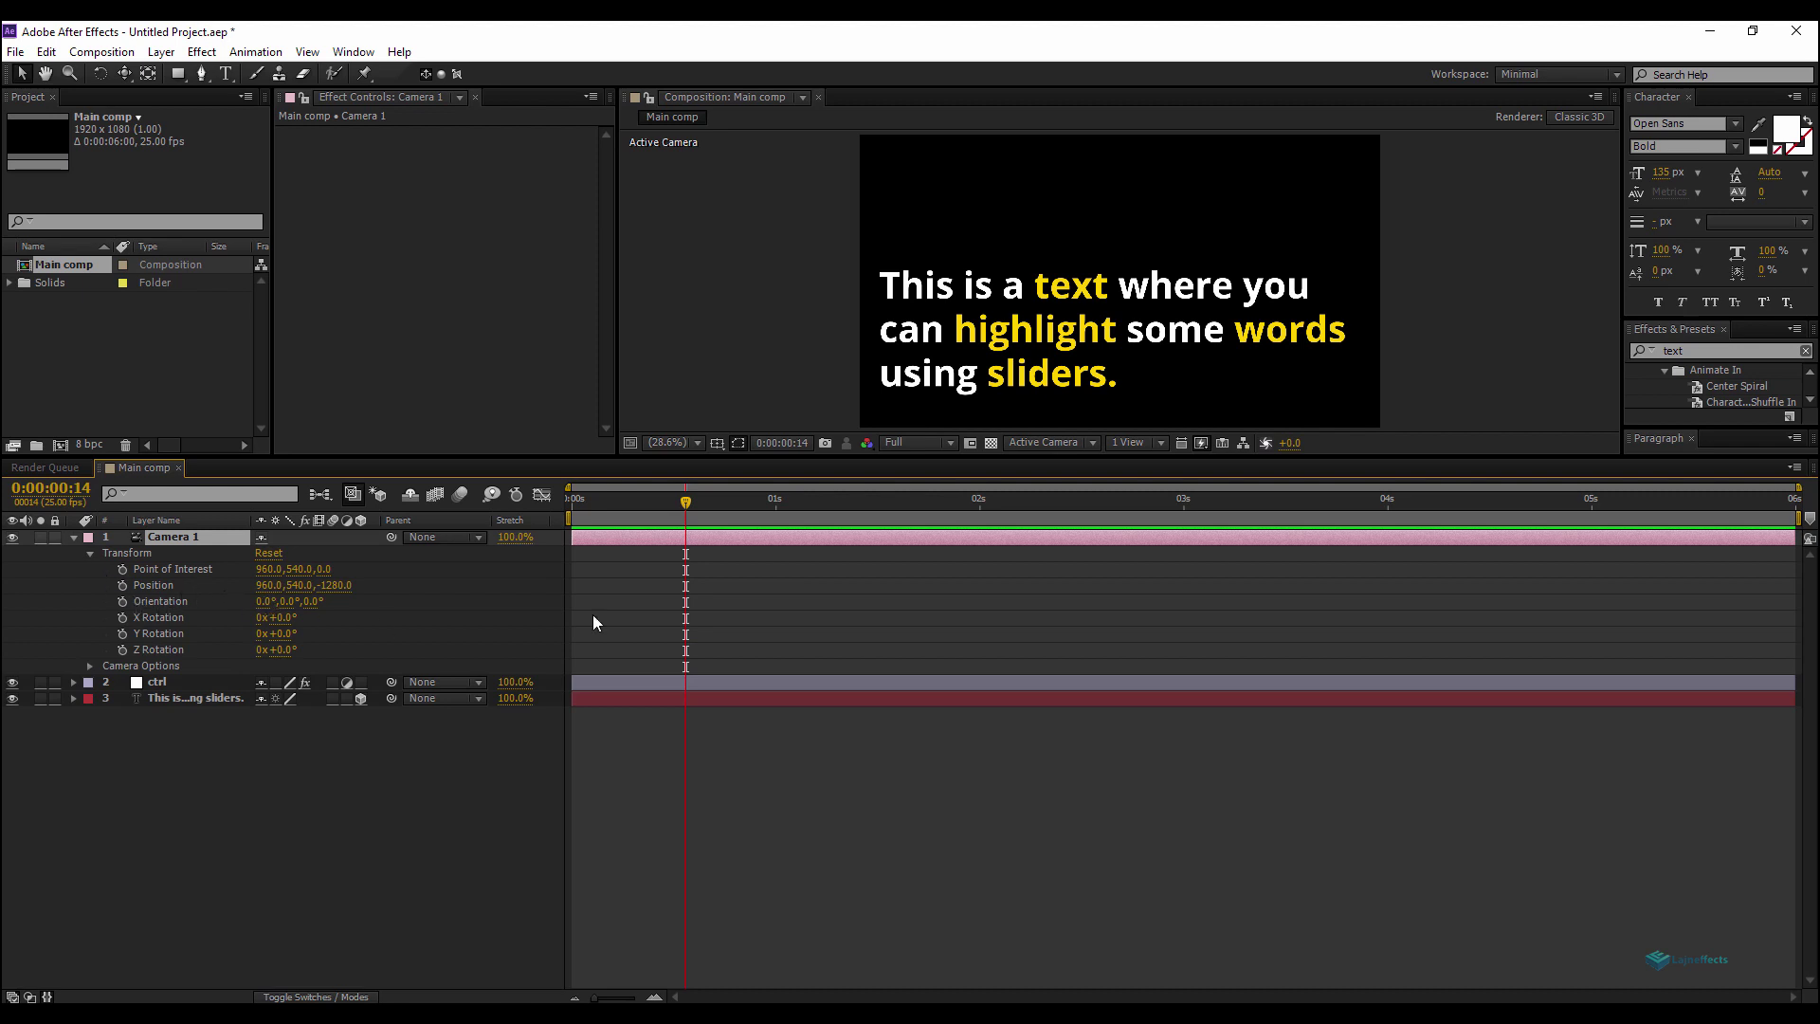
left_click(123, 569)
left_click(122, 585)
At 0:00:00:00, pull the camera back from the text to a Z position of about -10372.
left_click_drag(674, 499, 554, 500)
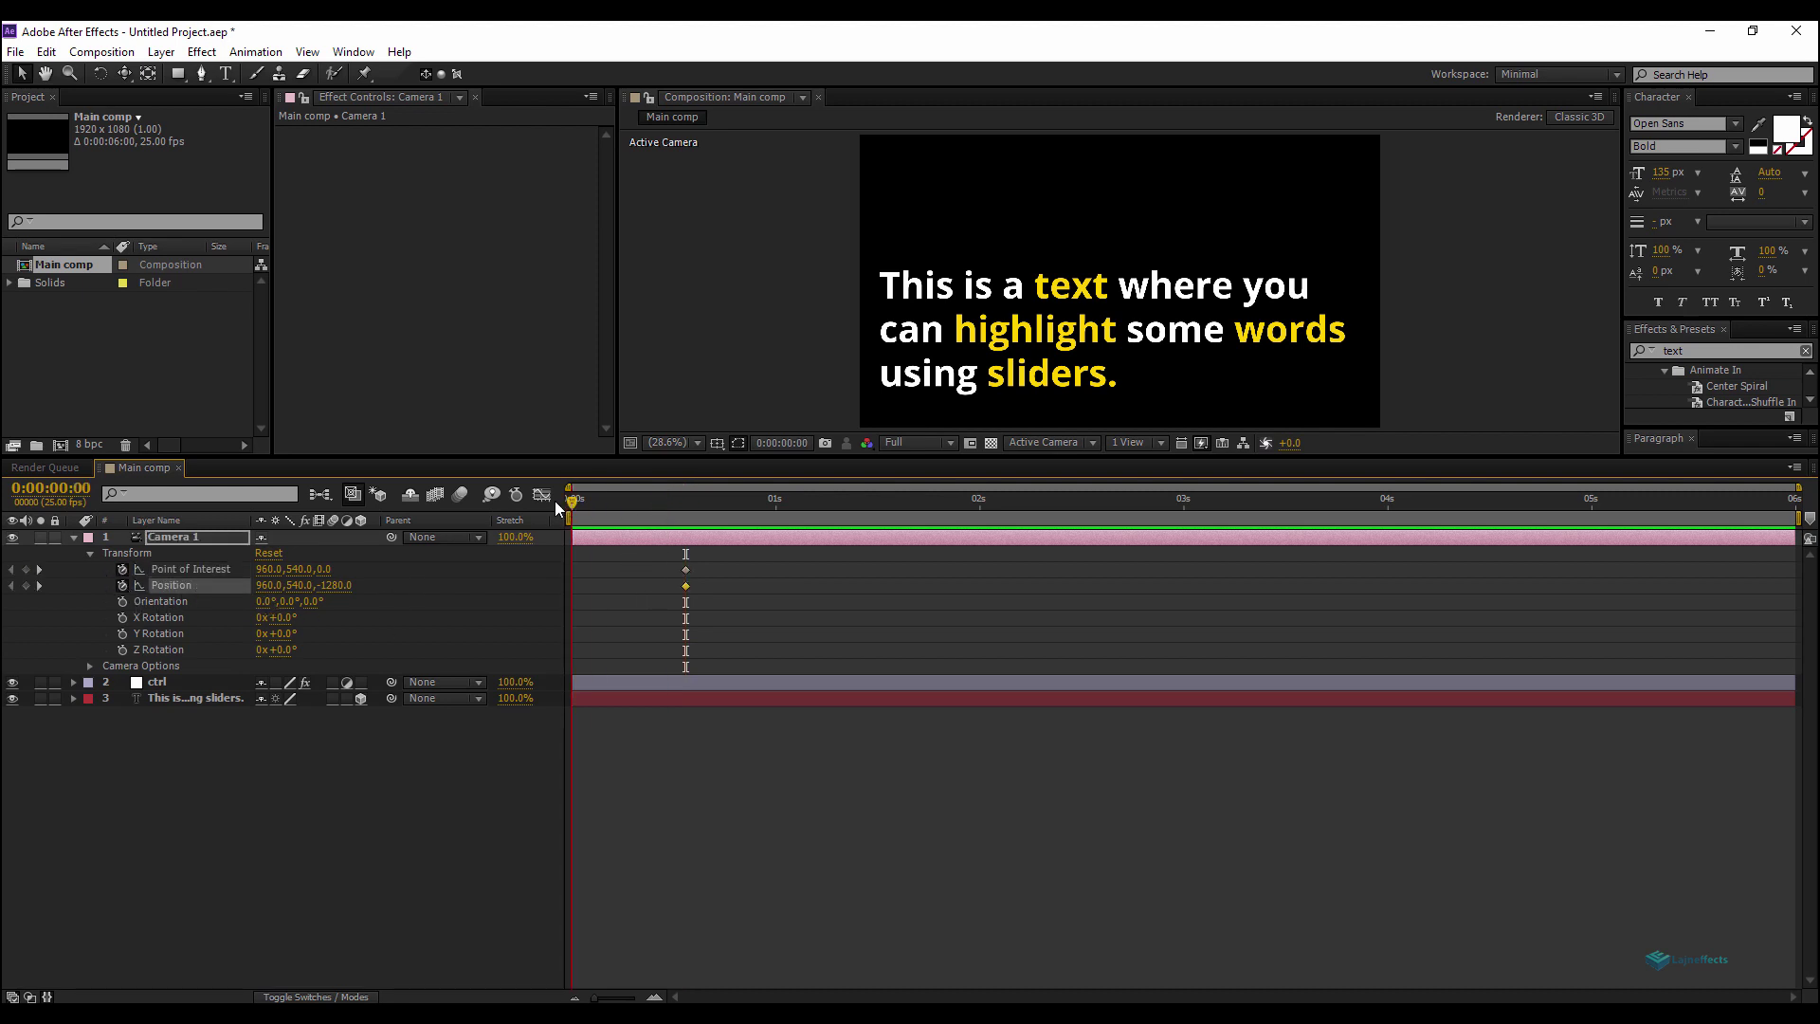
key("c")
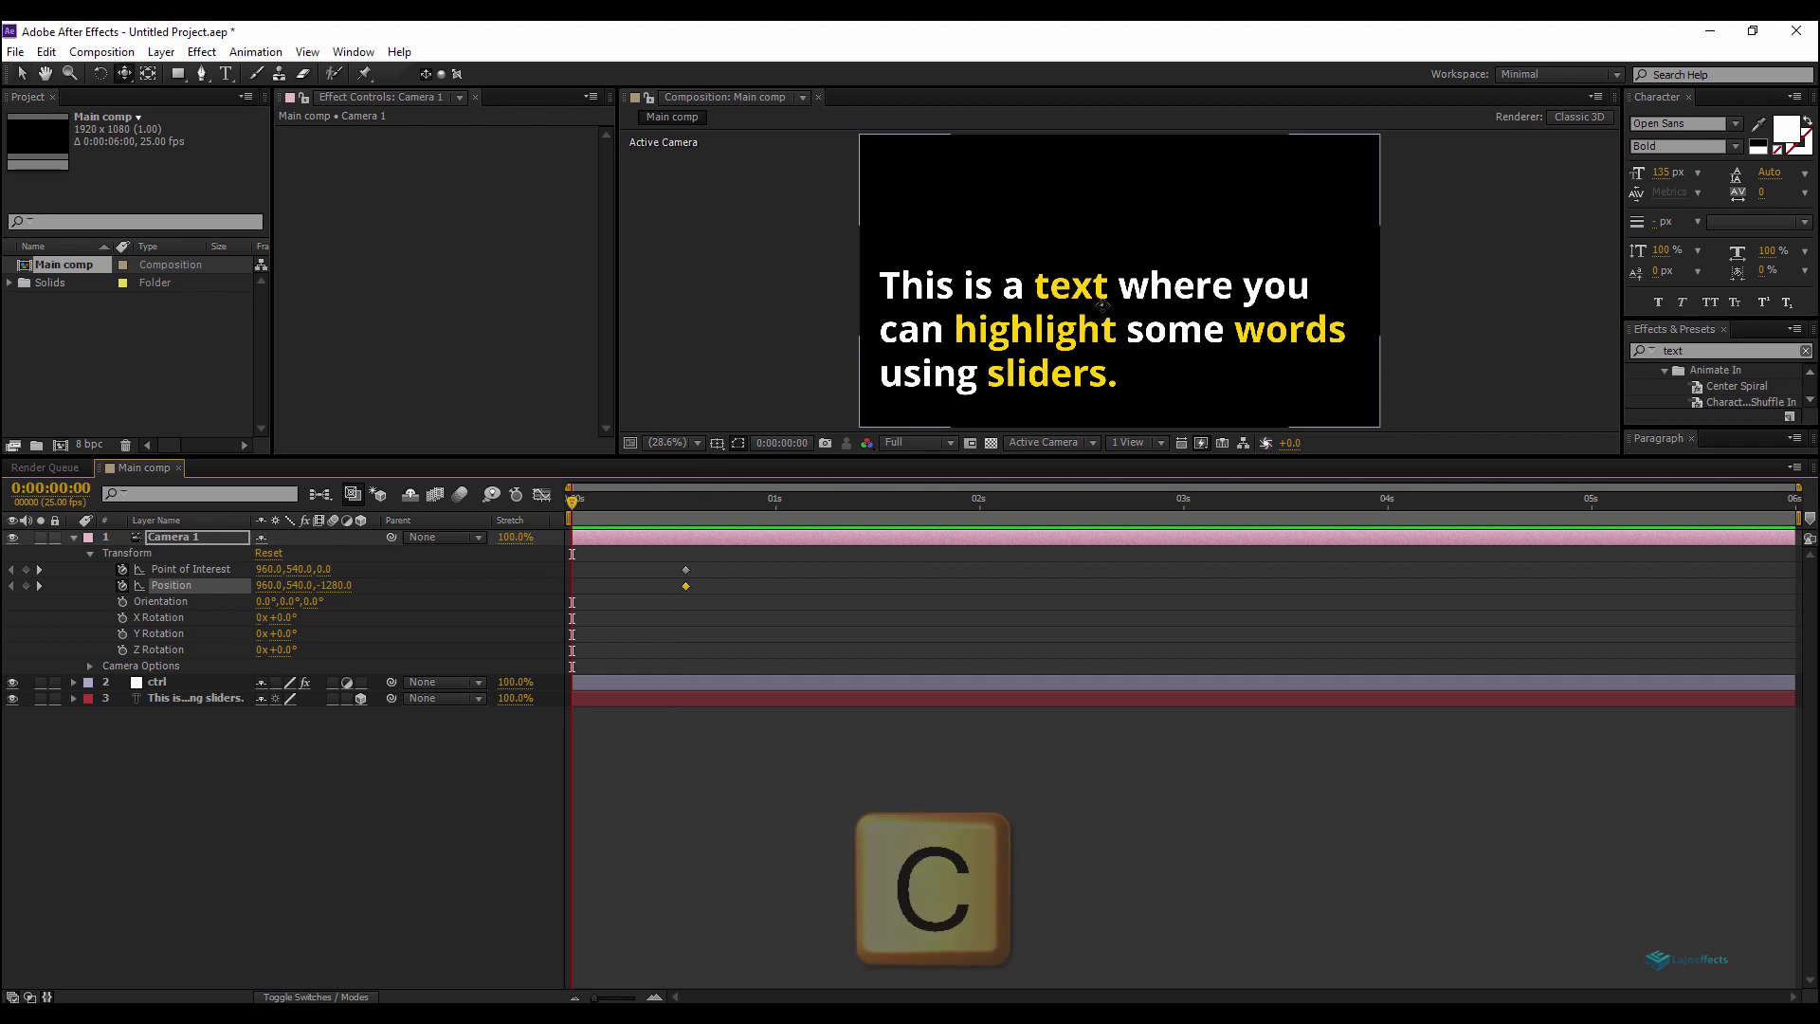
scroll(1121, 278, "down", 10)
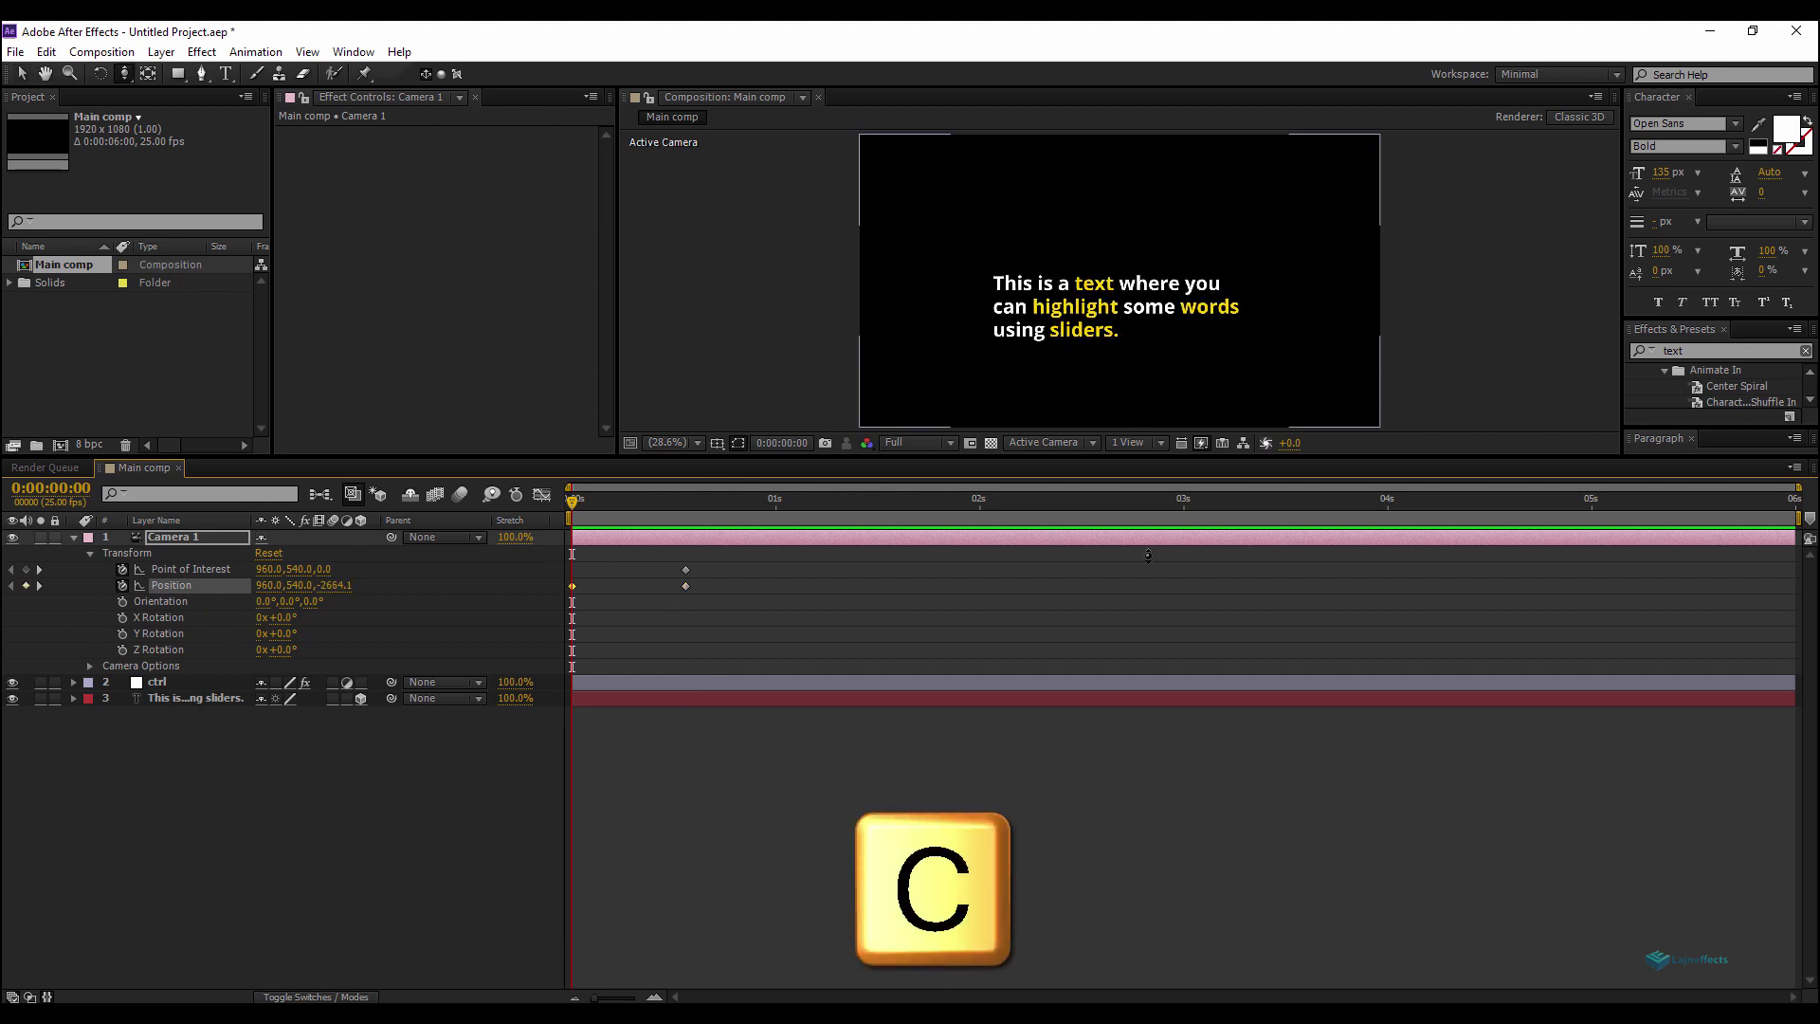
scroll(1120, 278, "down", 8)
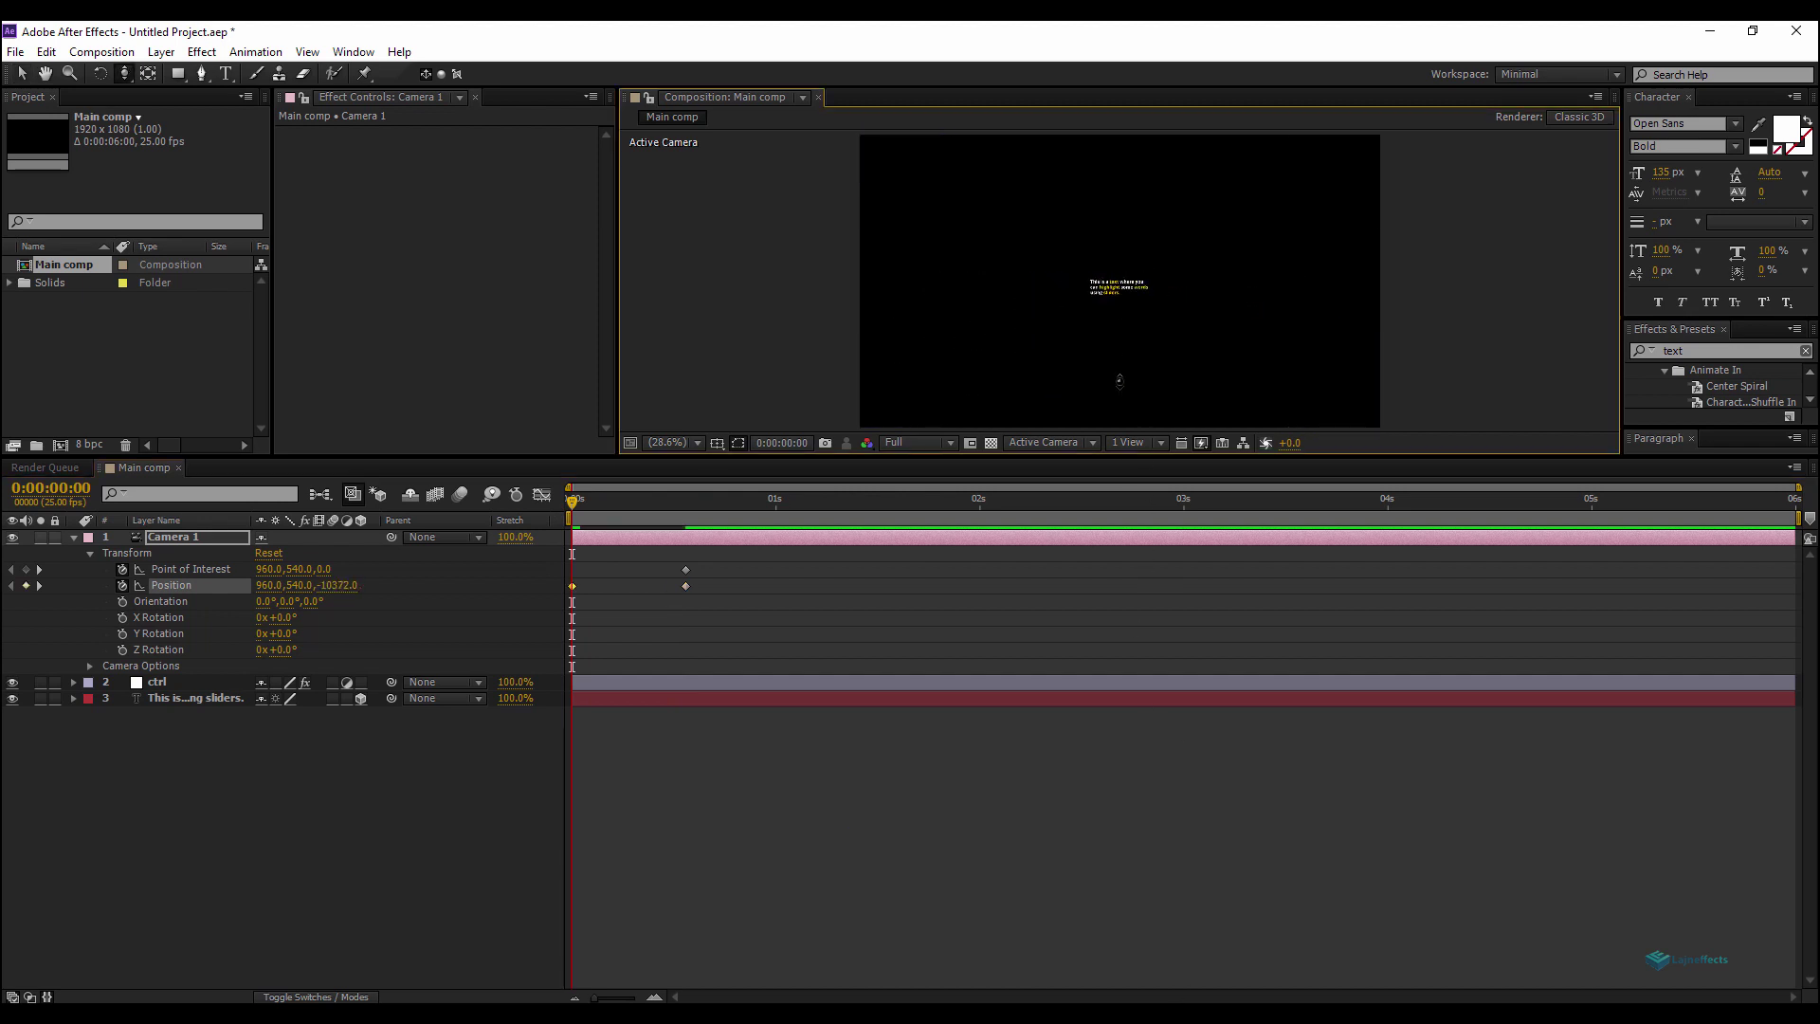
Copy the camera's Point of Interest and Position keyframes from 0:00:00:14 to 0:00:05:11.
left_click_drag(730, 502, 1684, 548)
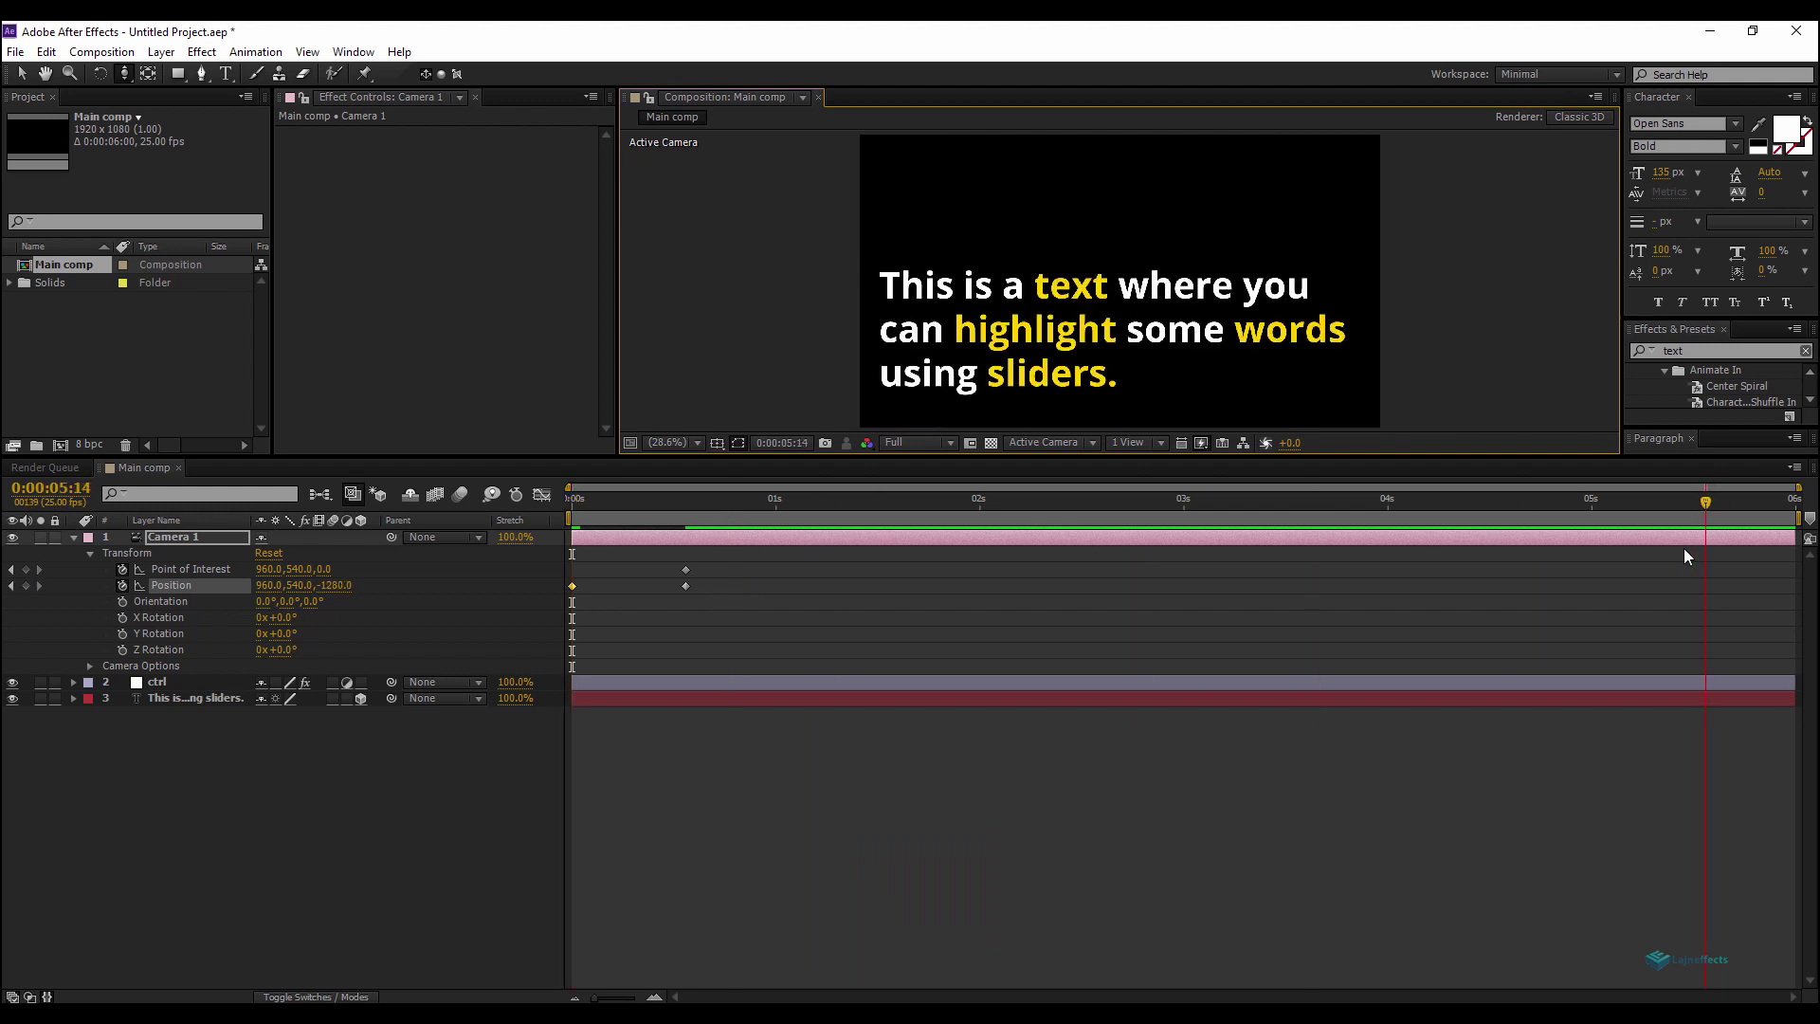
left_click_drag(704, 565, 673, 596)
key("ctrl+c")
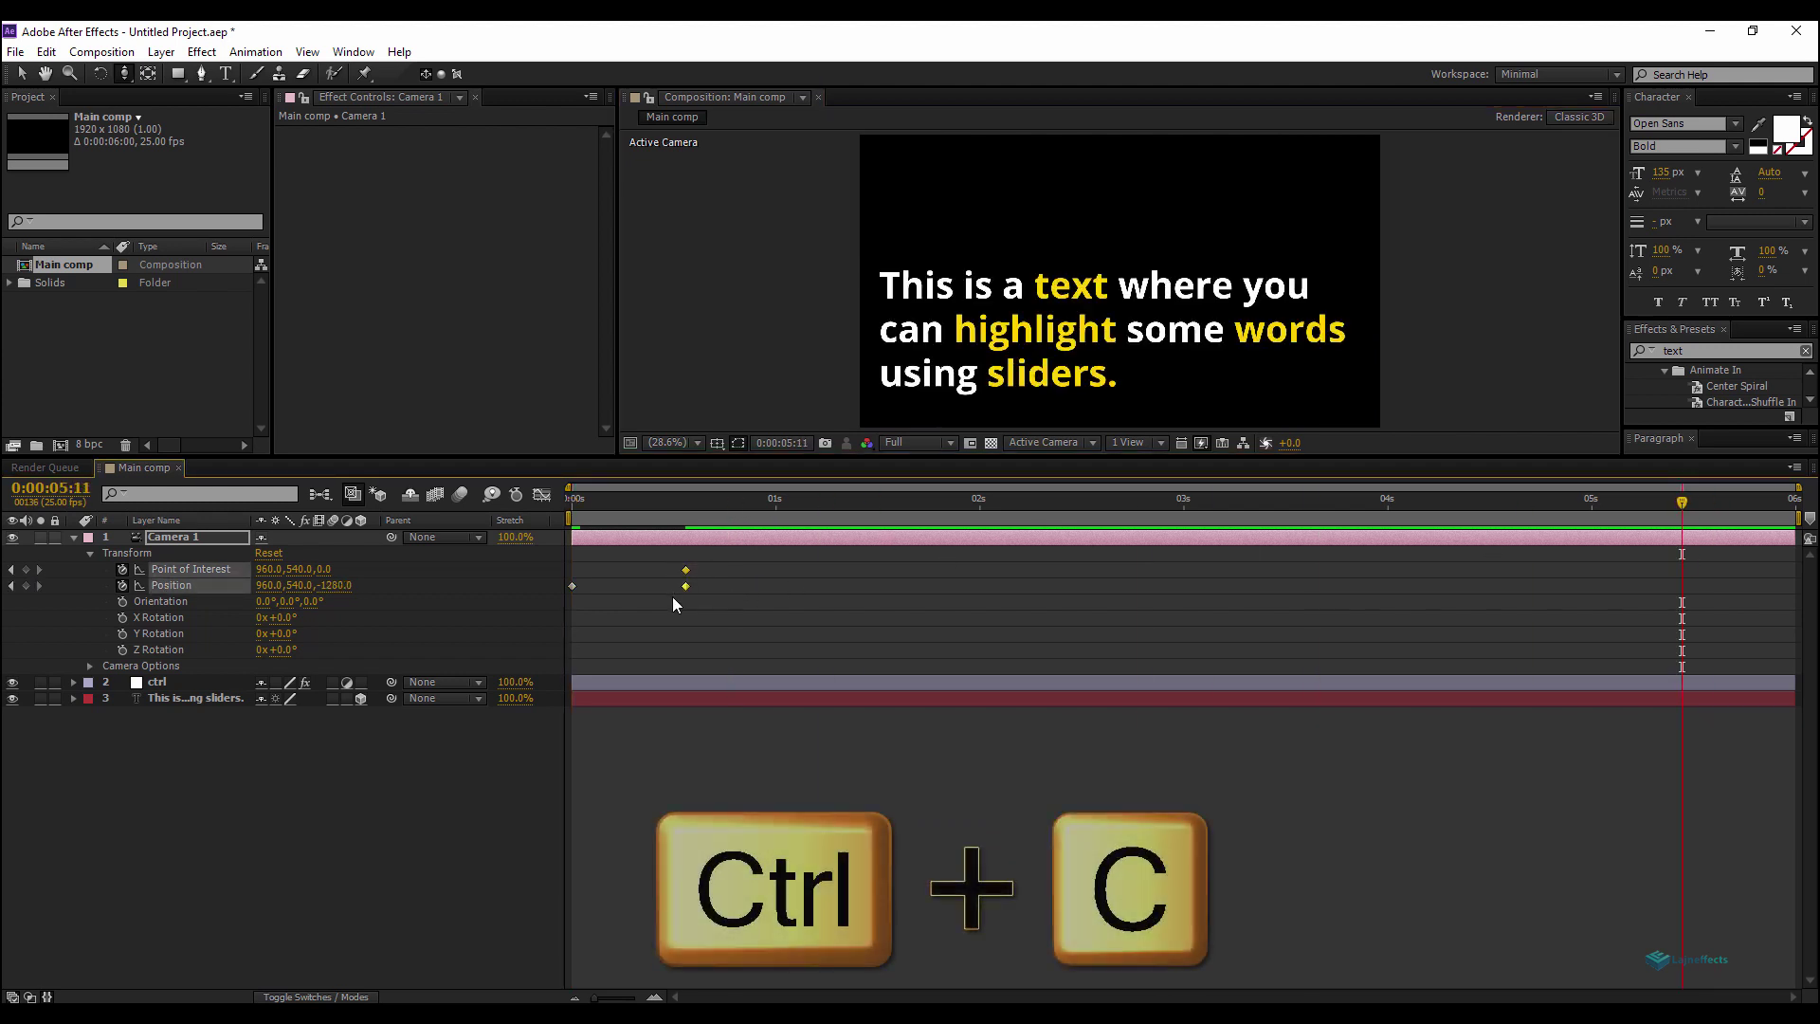
key("ctrl+v")
At 0:00:05:24, paste the camera keyframes and push the camera into the text to a Z position of about -77.7.
left_click(1787, 498)
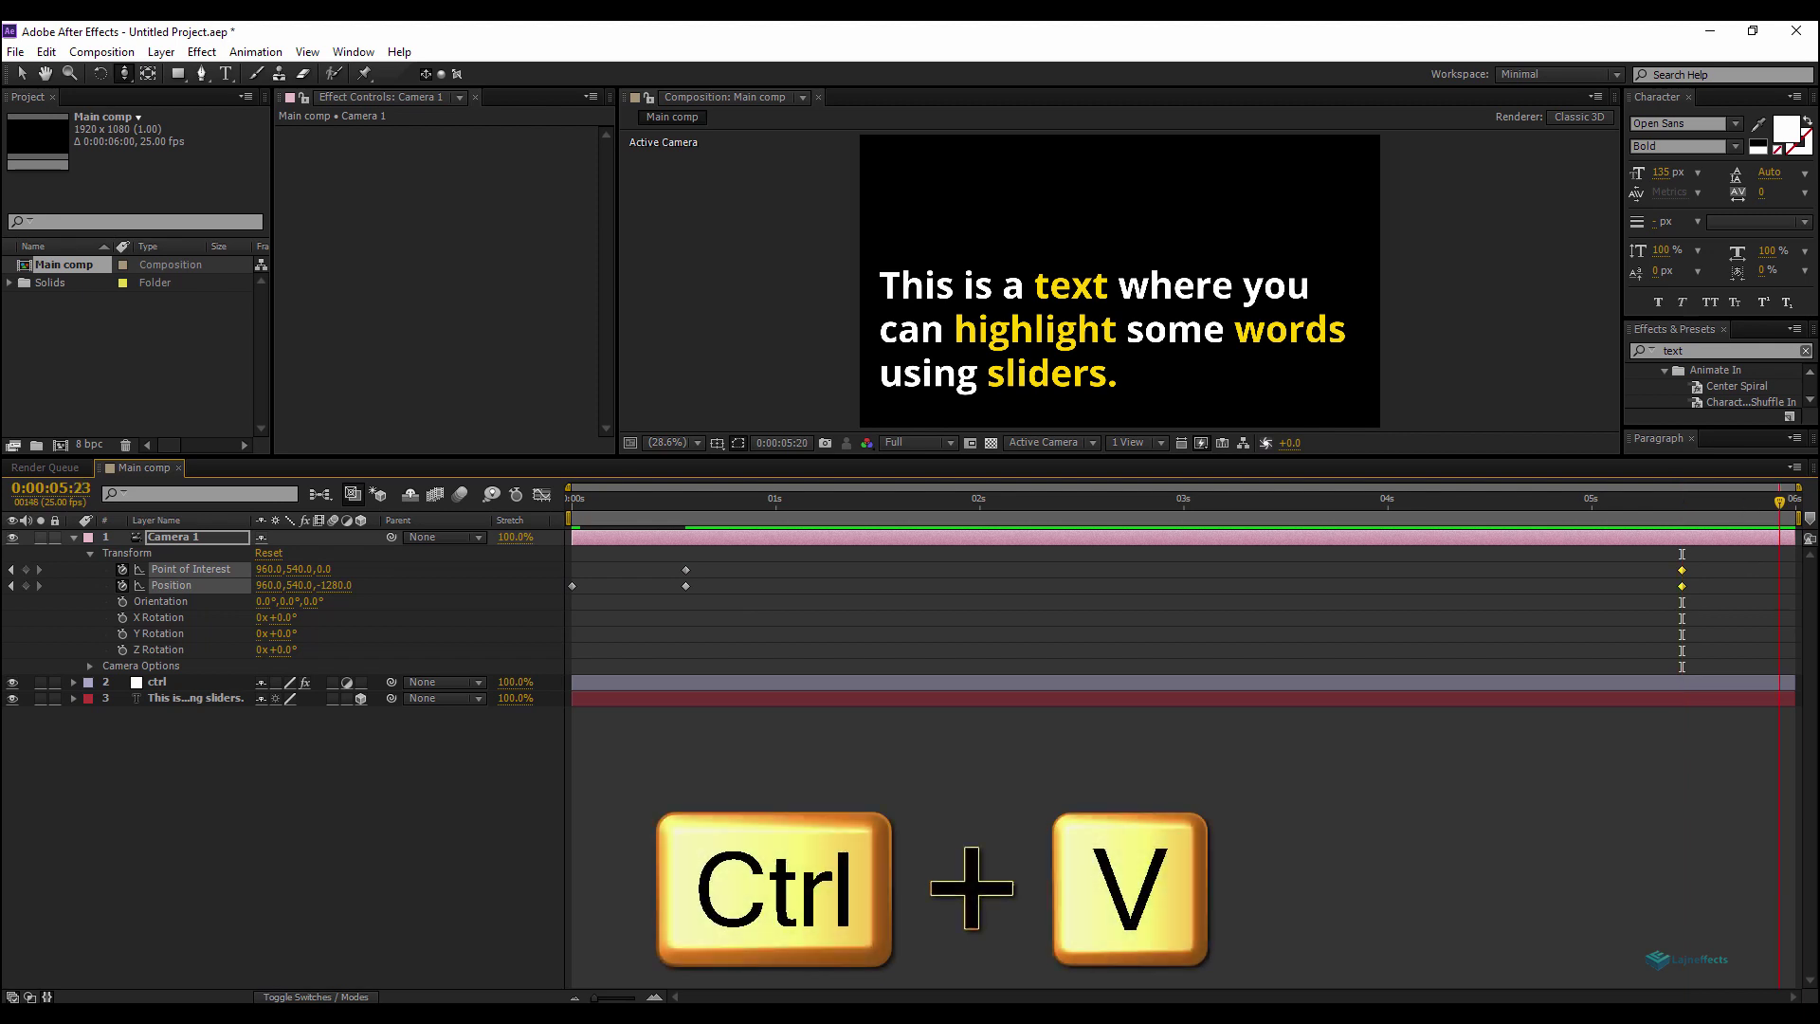
key("ctrl+v")
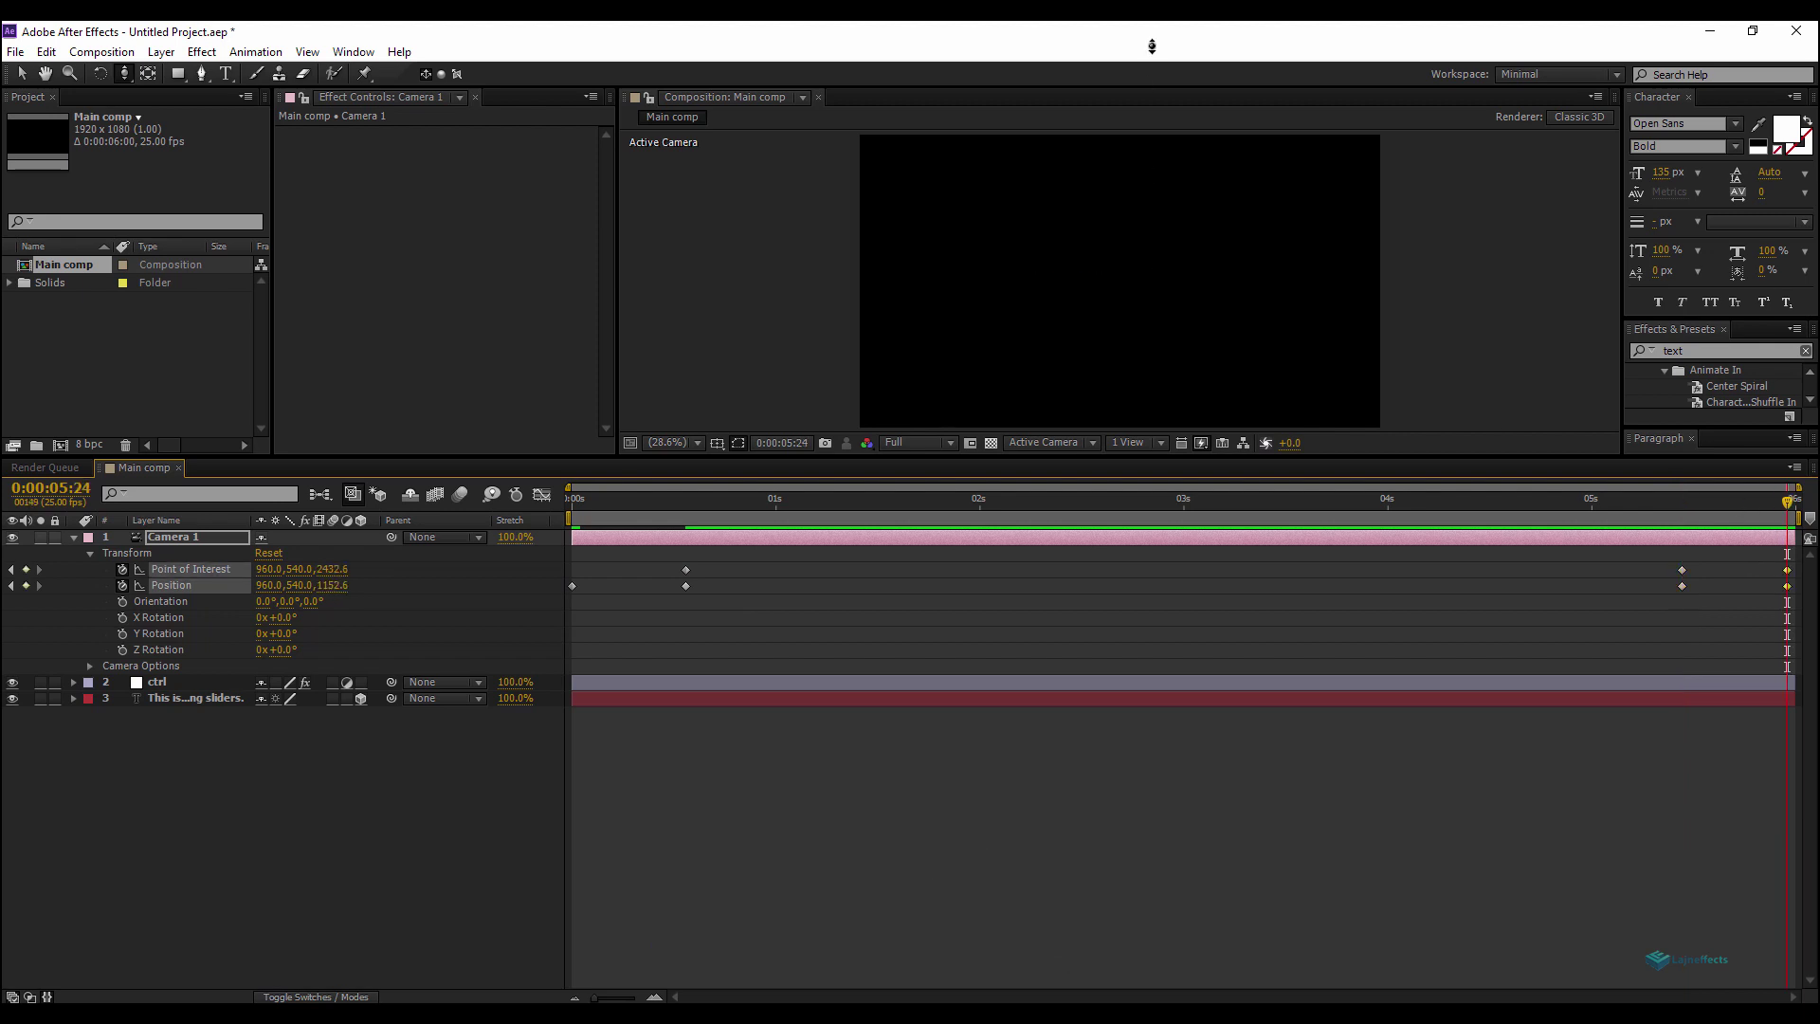
left_click_drag(1147, 250, 1140, 202)
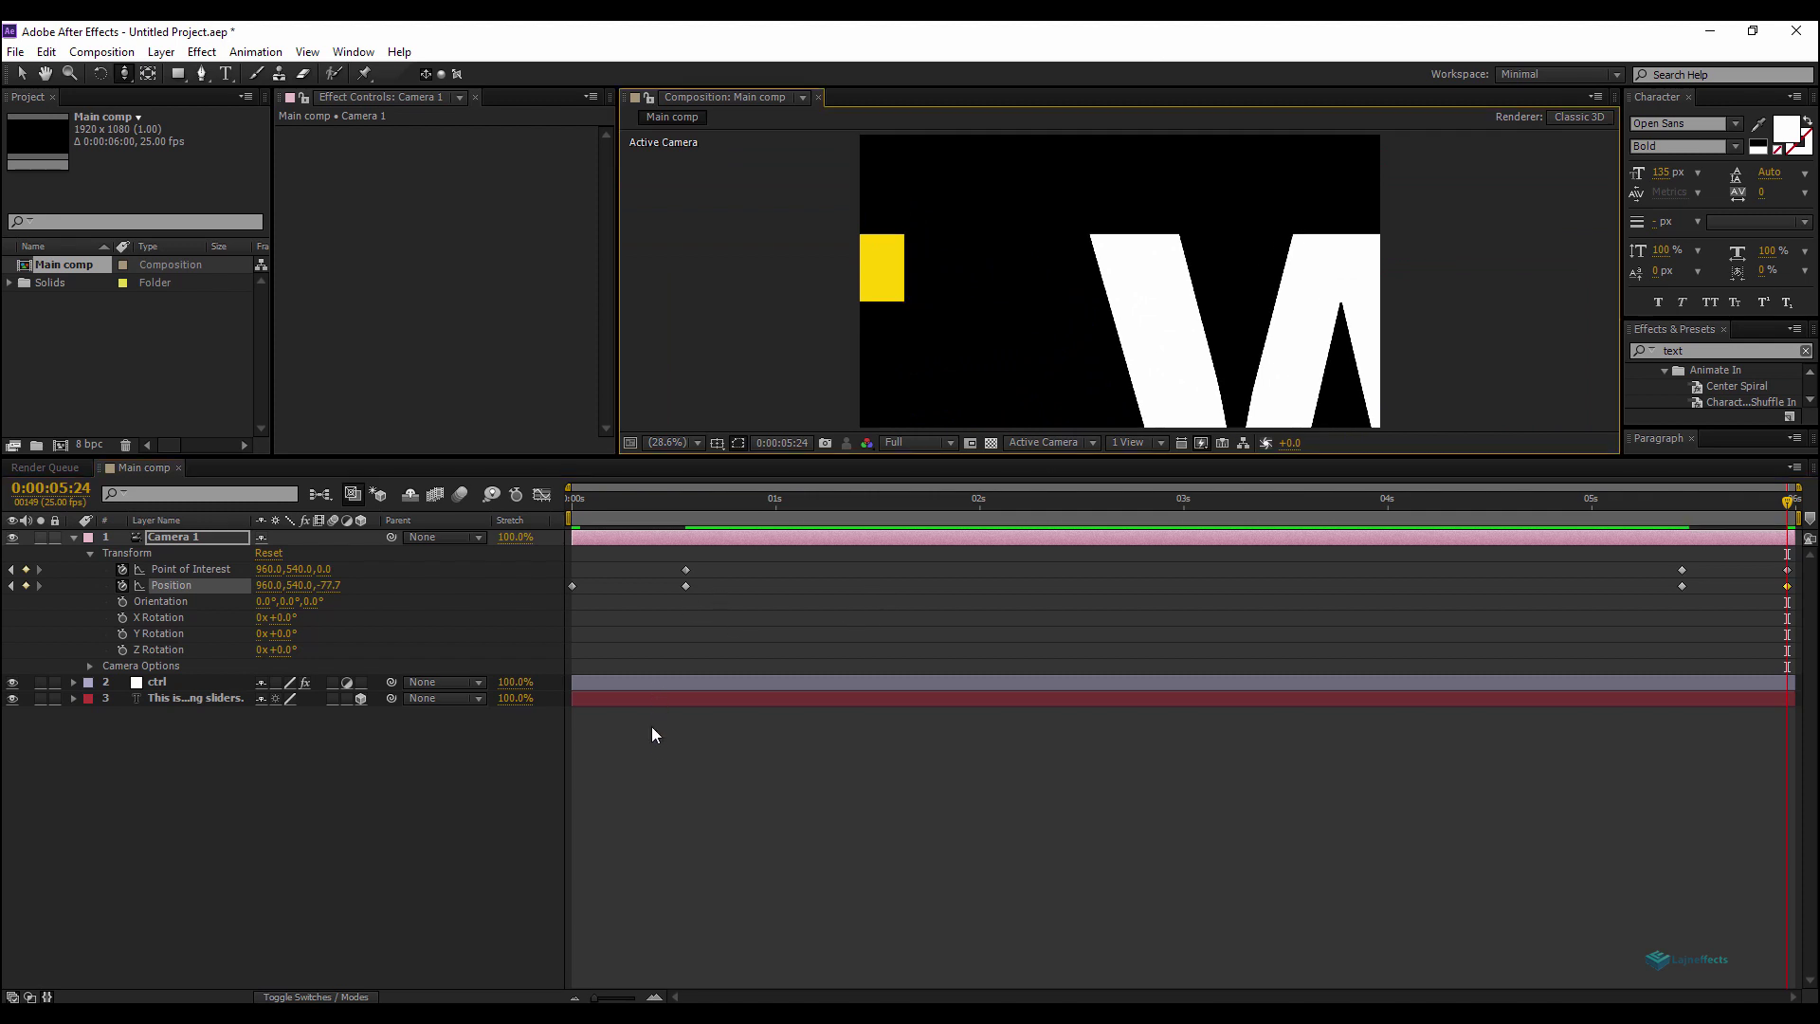
Add an Opacity keyframe to the text layer at 0:00:00:14.
left_click(688, 502)
left_click(675, 684)
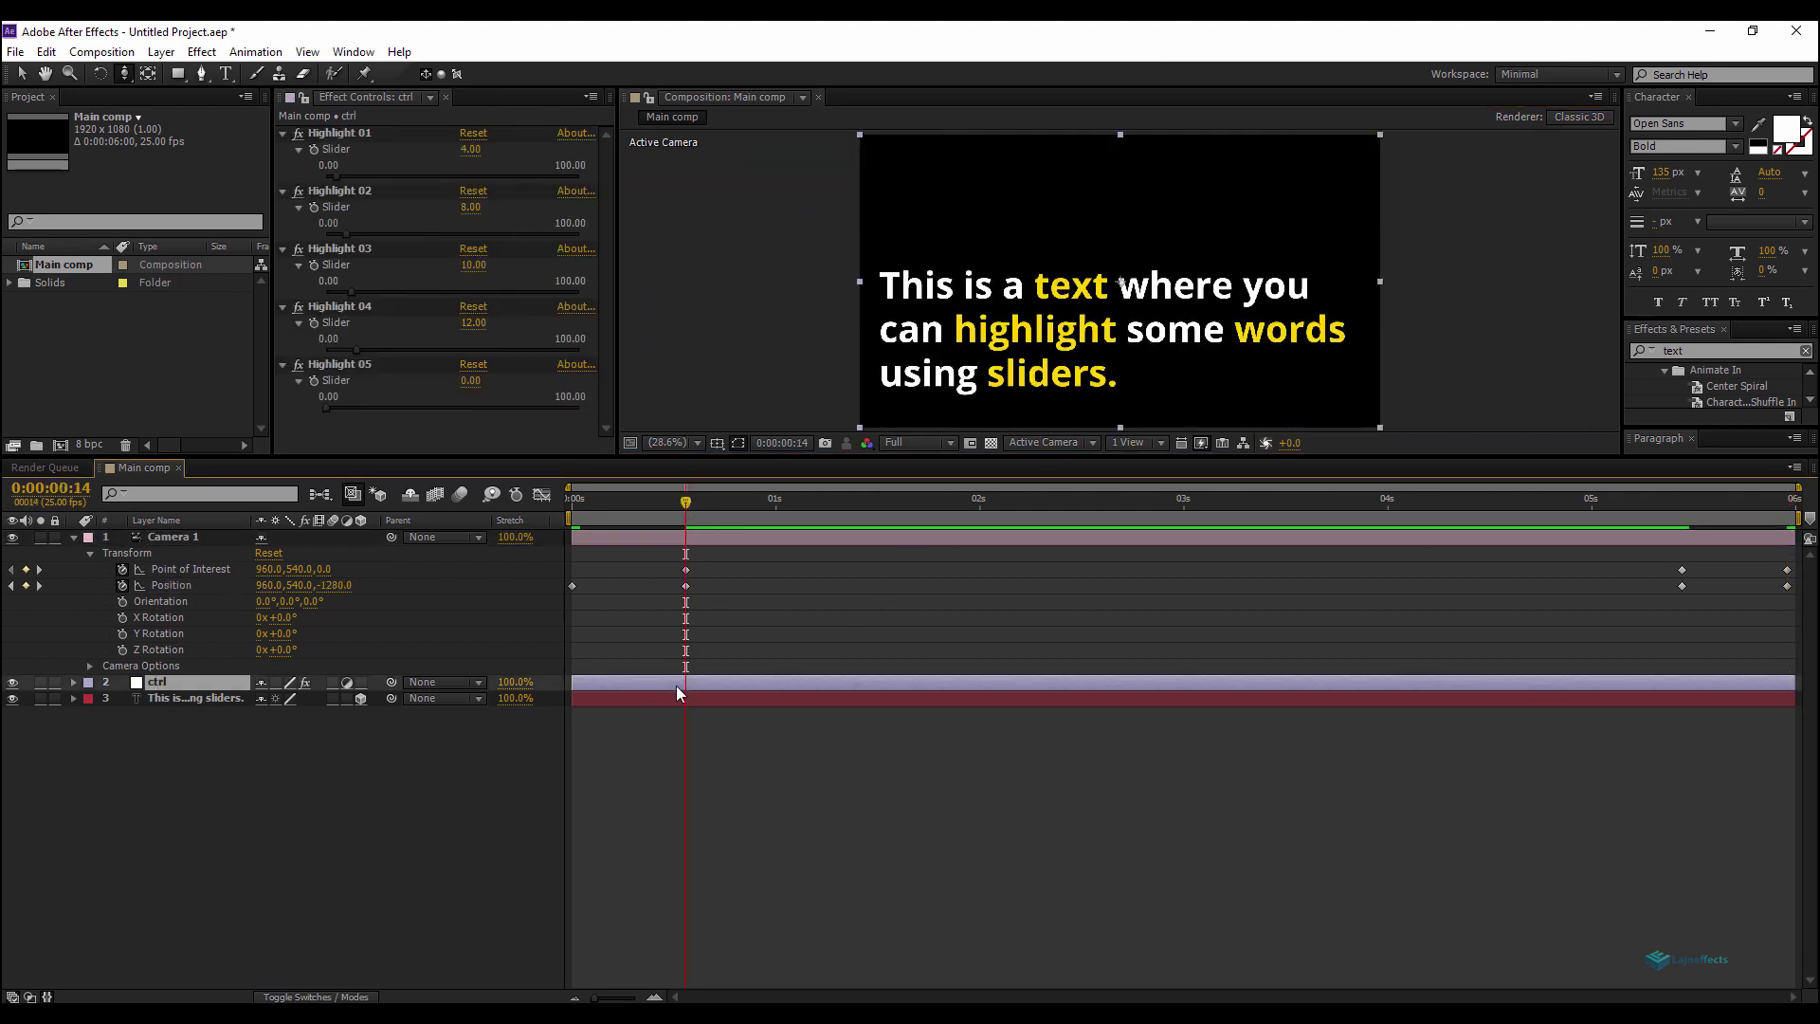
left_click(670, 697)
key("t")
left_click(118, 716)
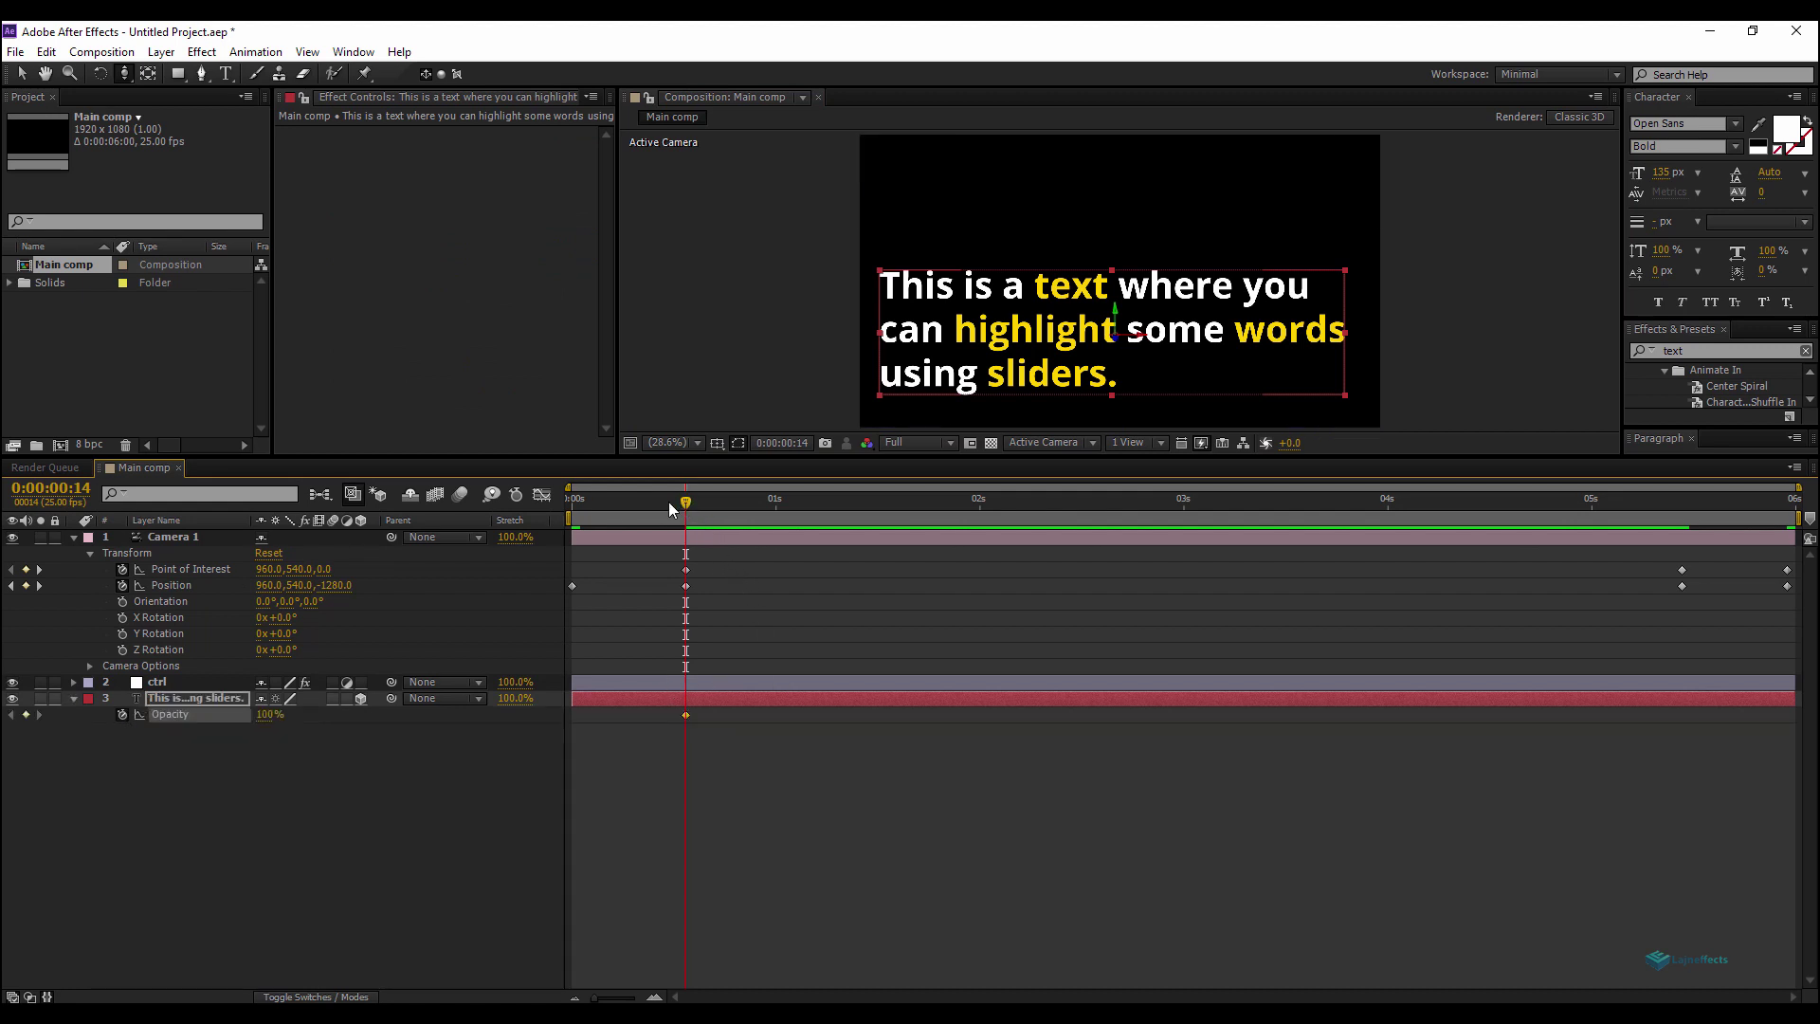
Set the text layer's opacity to 0% at 0:00:00:00.
key("Home")
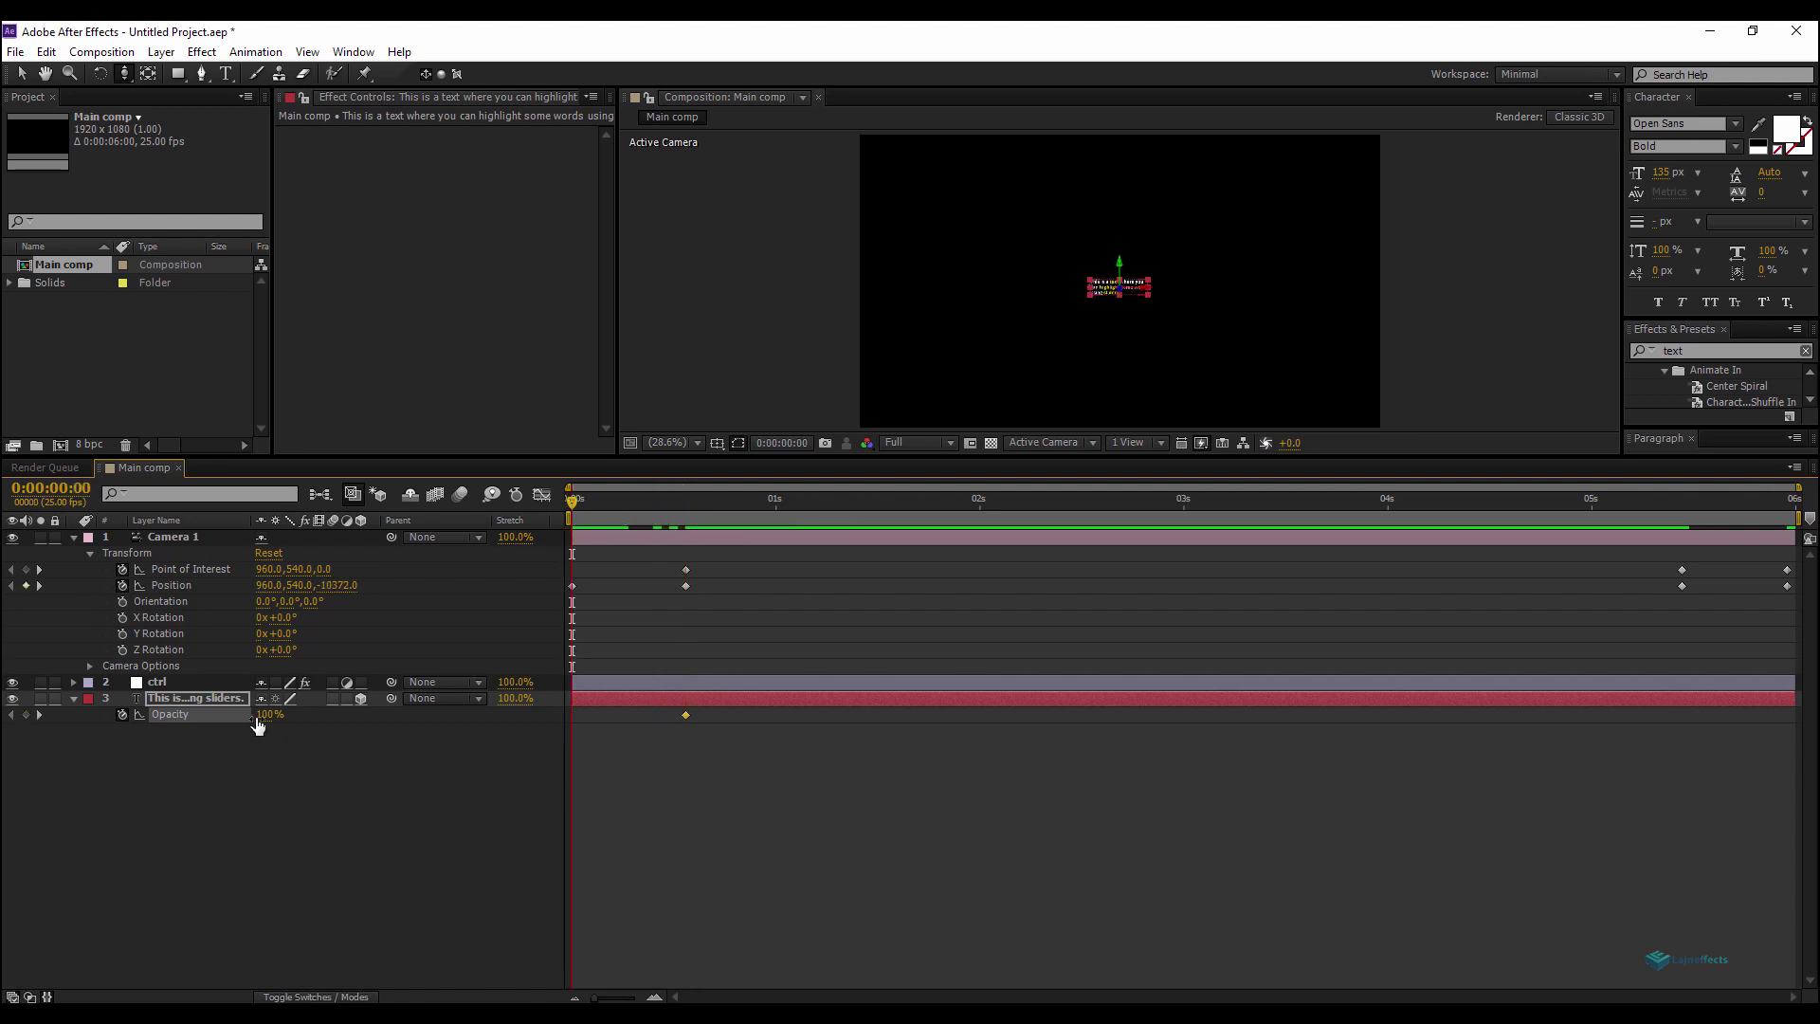
left_click(265, 715)
type("0")
key("Return")
Copy the text's 0:00:00:14 opacity keyframe to 0:00:05:11 and set the opacity to 0% at 0:00:05:24.
left_click(1680, 503)
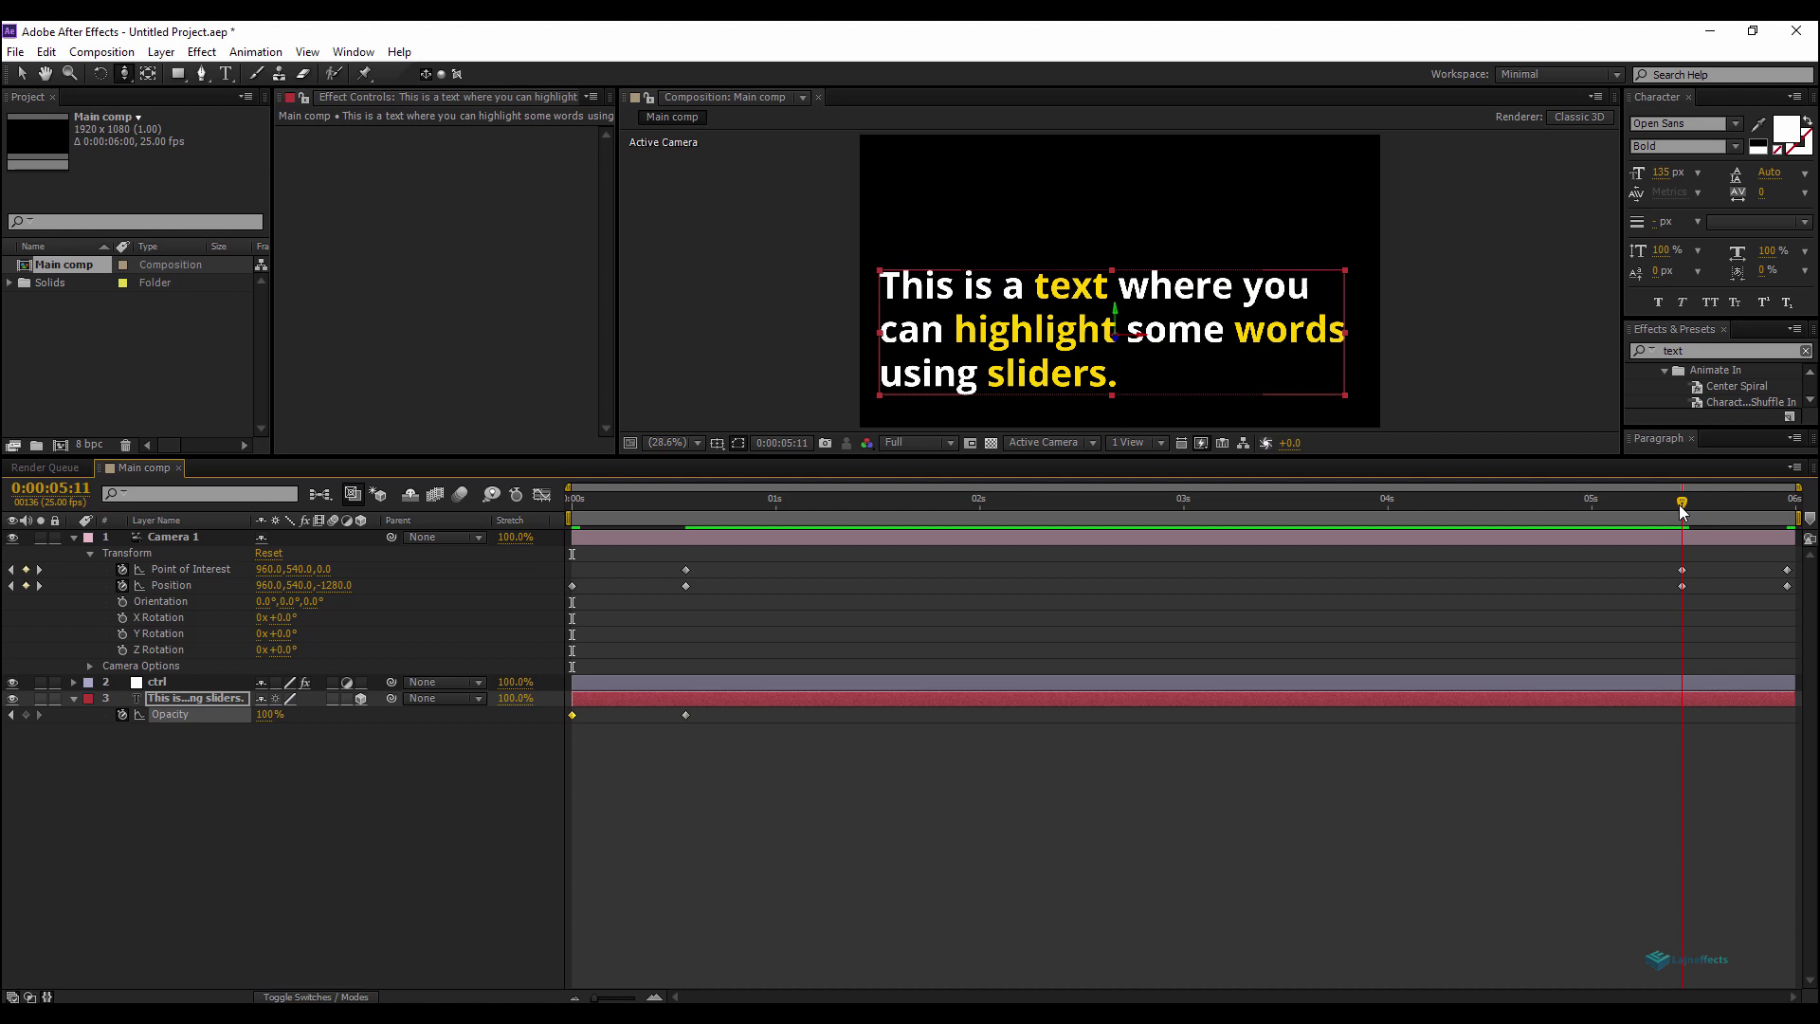
left_click(686, 714)
key("ctrl+c")
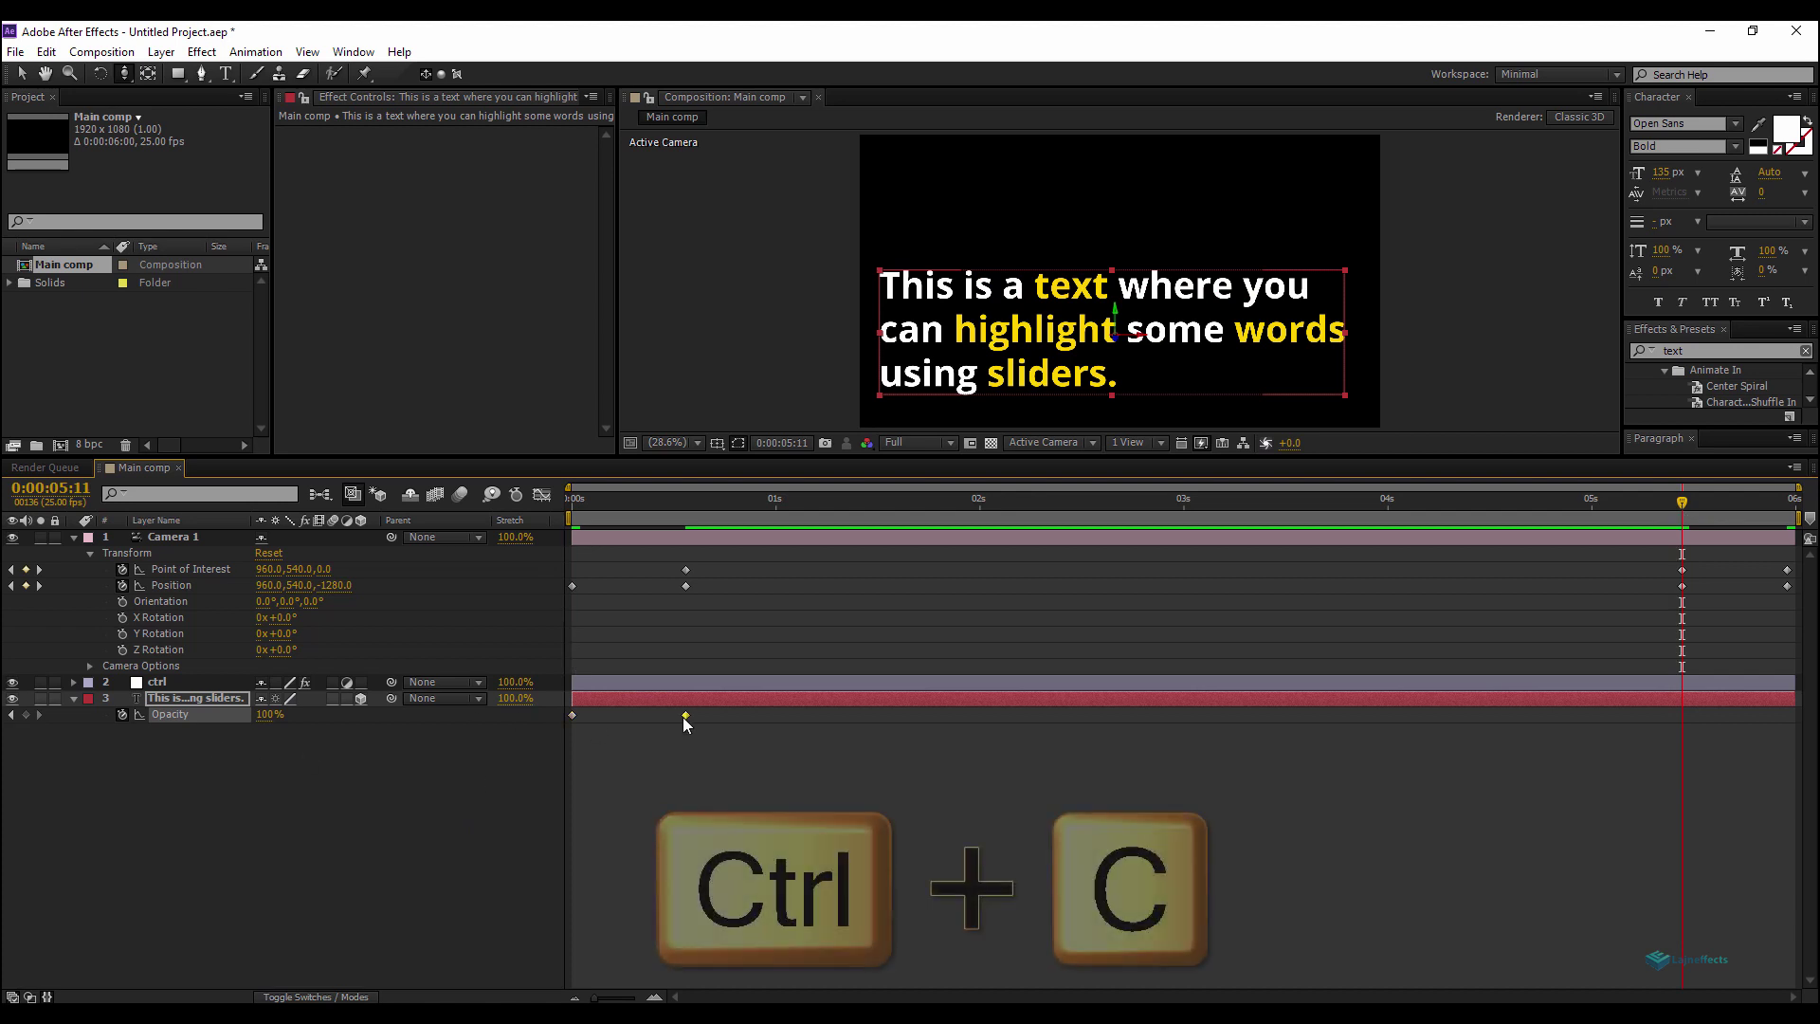
key("ctrl+v")
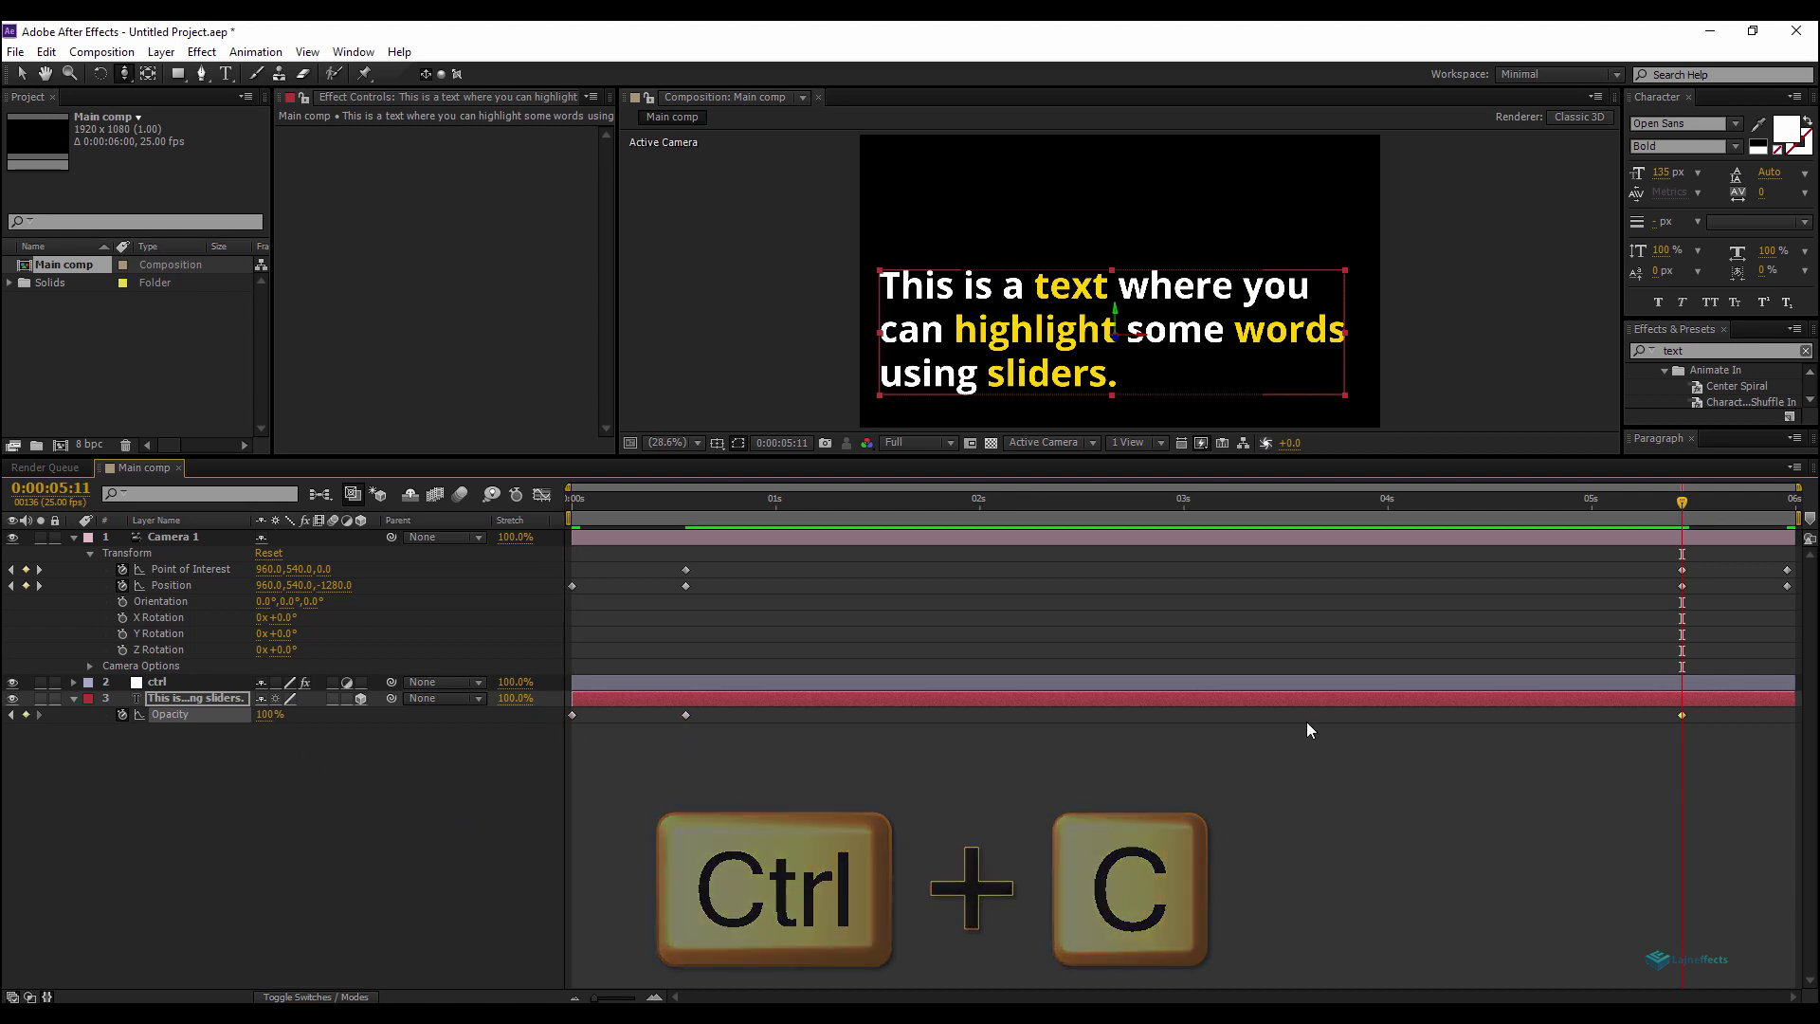
left_click(1786, 500)
left_click_drag(265, 715, 209, 715)
Apply Easy Ease In to the camera keyframes at 0:00:00:14 and Easy Ease Out to those at 0:00:05:11.
left_click_drag(704, 566, 677, 592)
key("shift+F9")
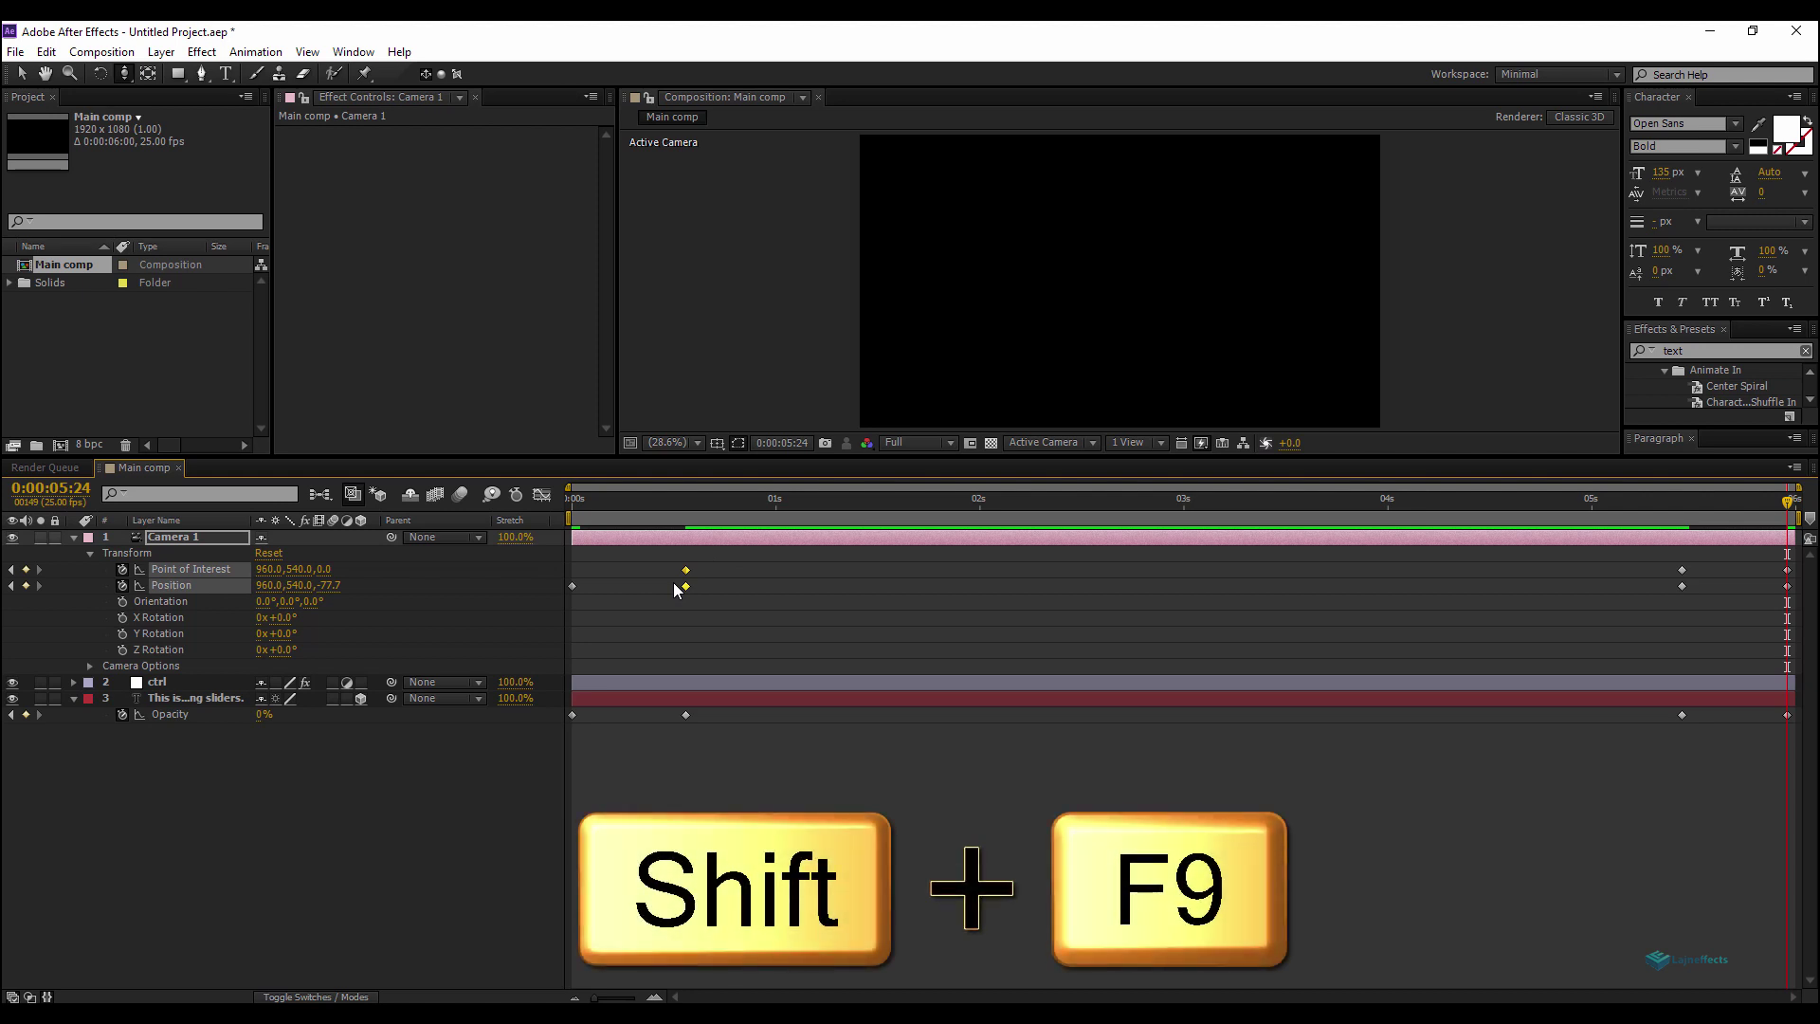
left_click_drag(1665, 596, 1663, 597)
key("ctrl+shift+F9")
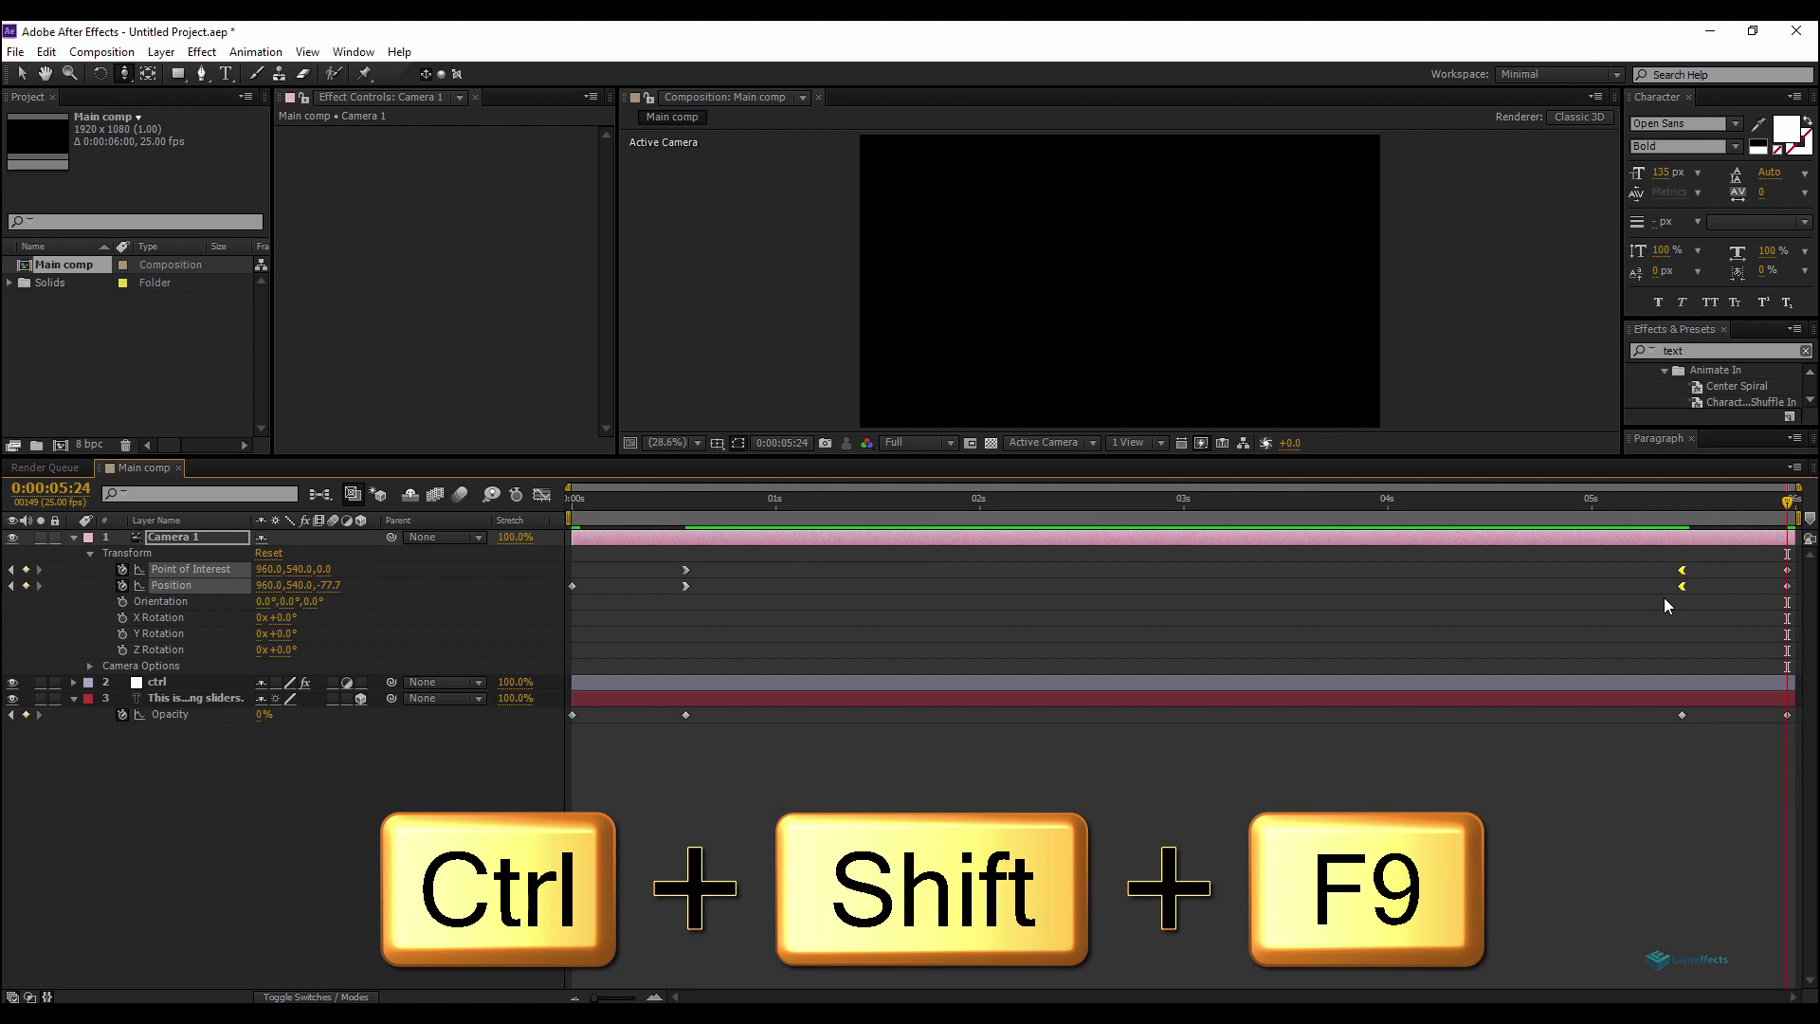
left_click(1163, 809)
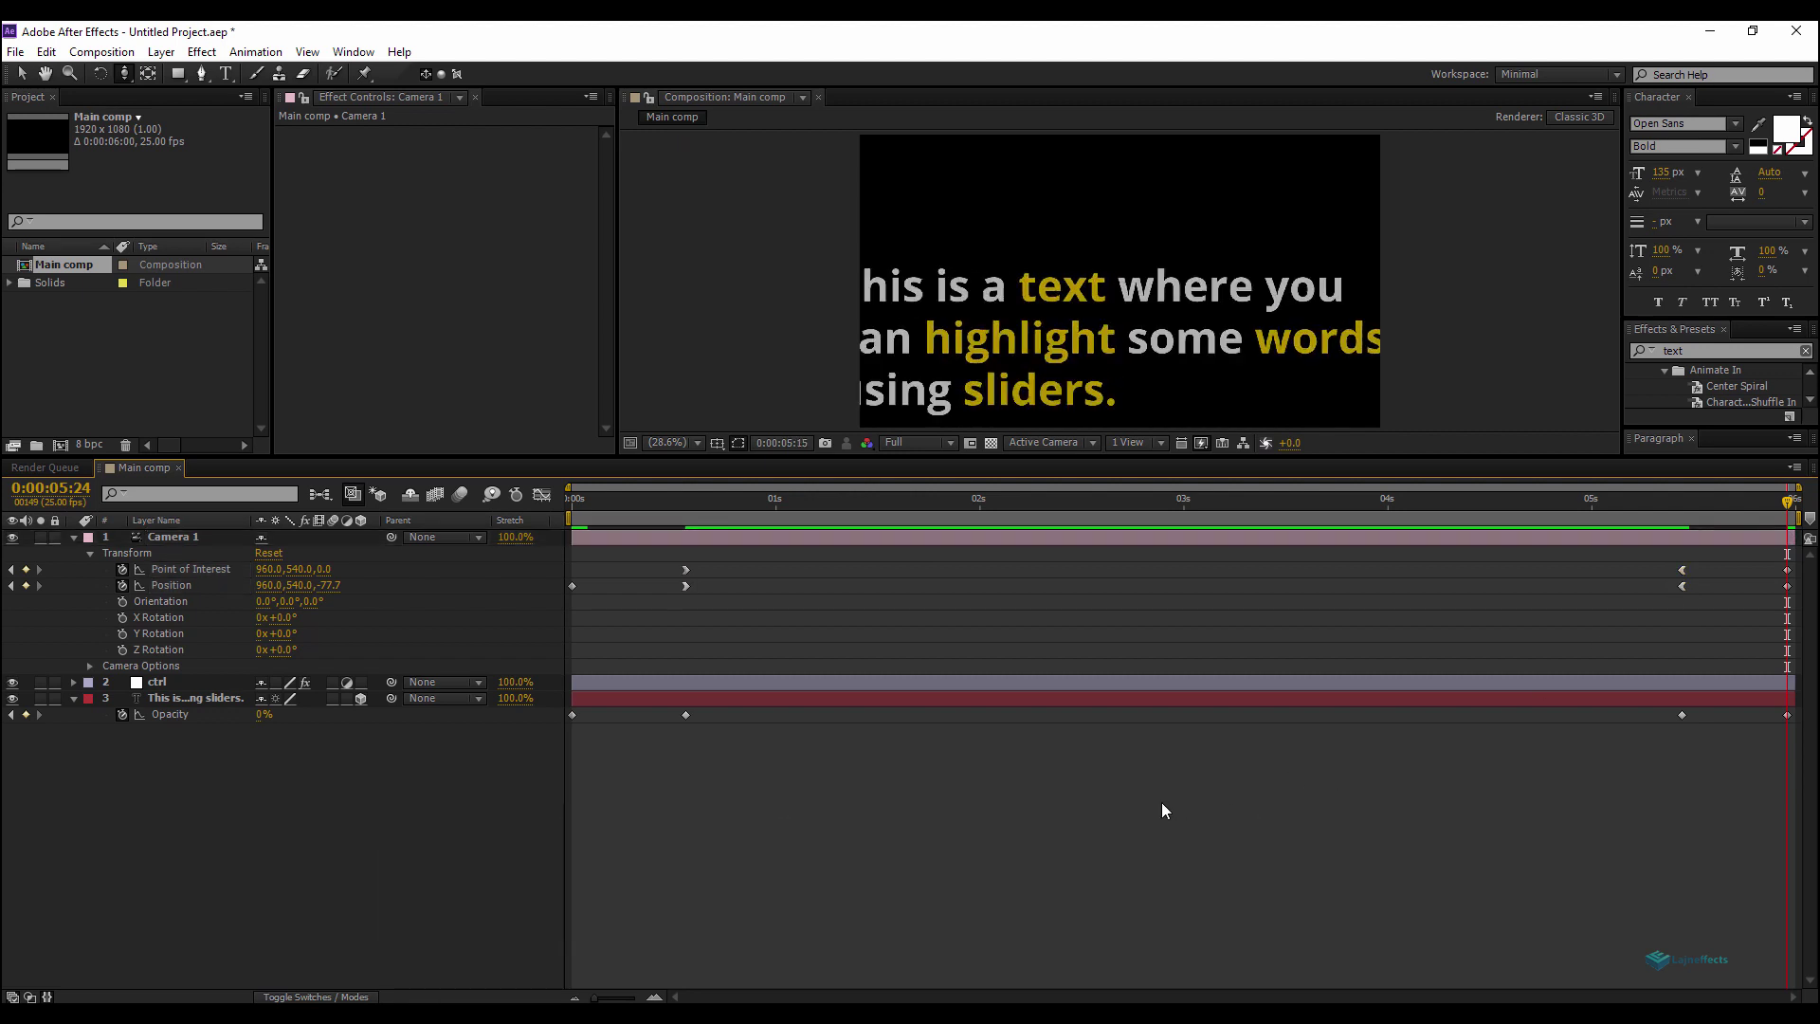